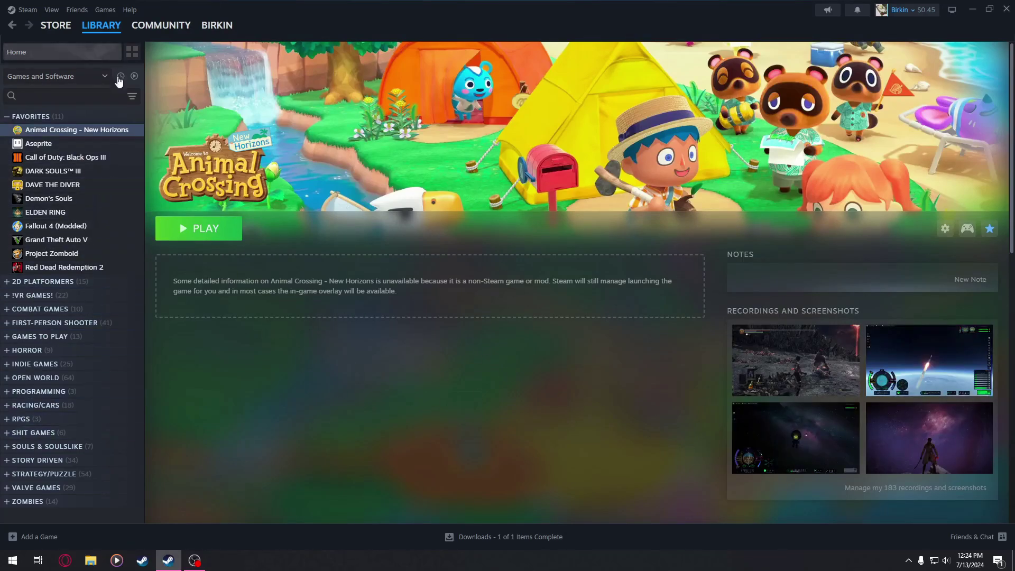
Add yuzu.exe from the Super Mario Odyssey folder to the library as a non-Steam game
{"action": "left_click", "coordinate": [104, 9]}
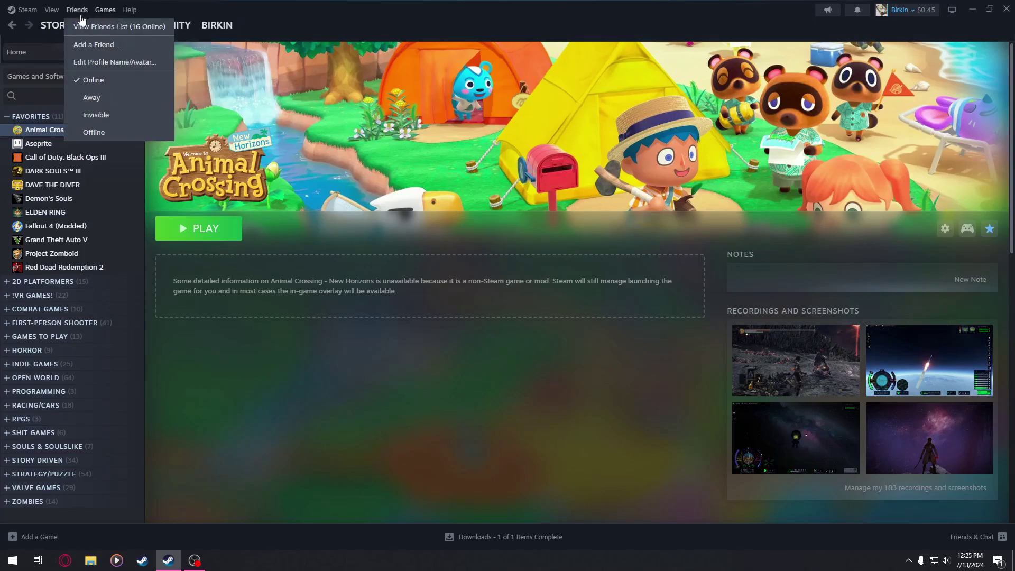
{"action": "mouse_move", "coordinate": [104, 10]}
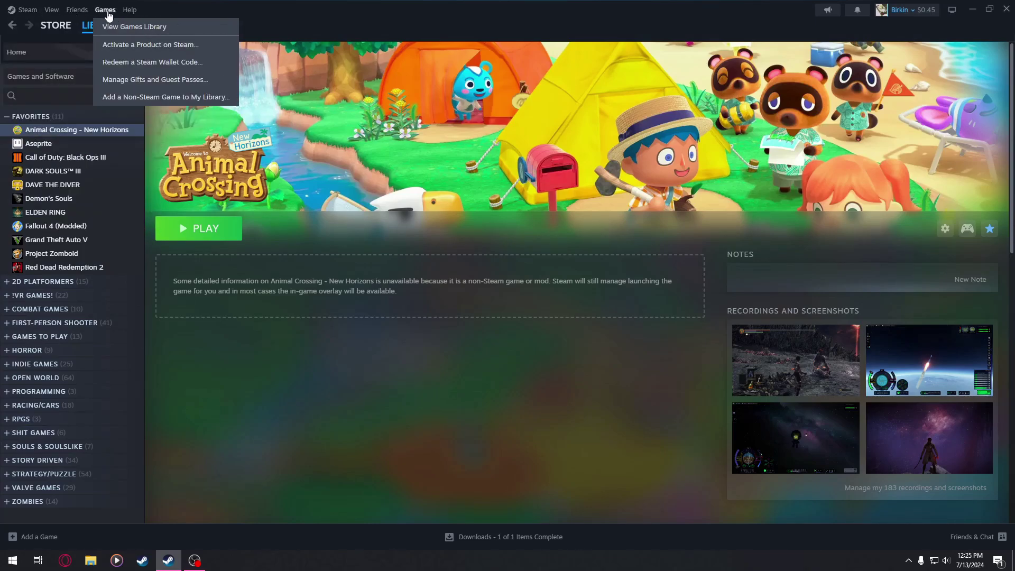
{"action": "left_click", "coordinate": [127, 96]}
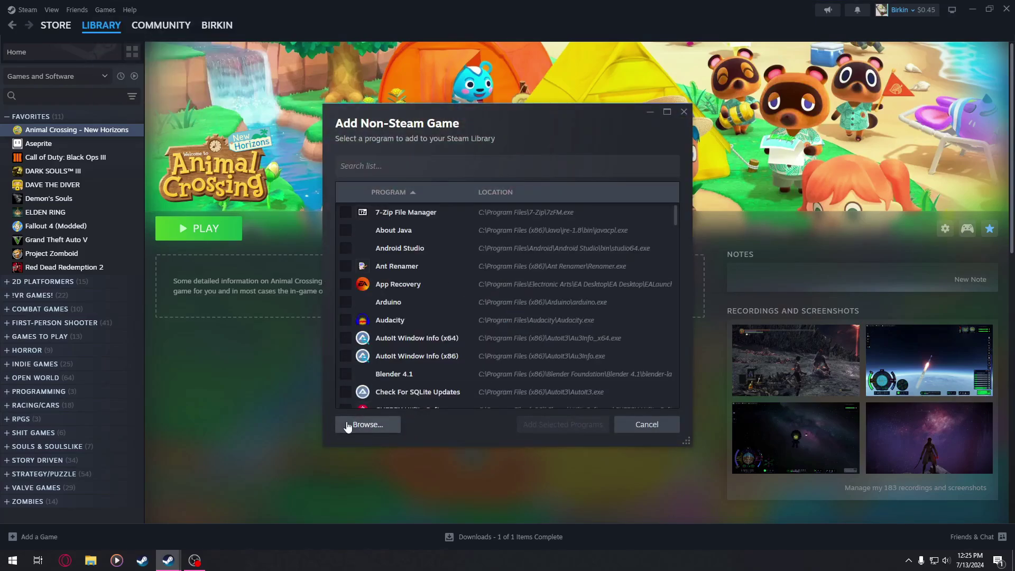
{"action": "left_click", "coordinate": [364, 426]}
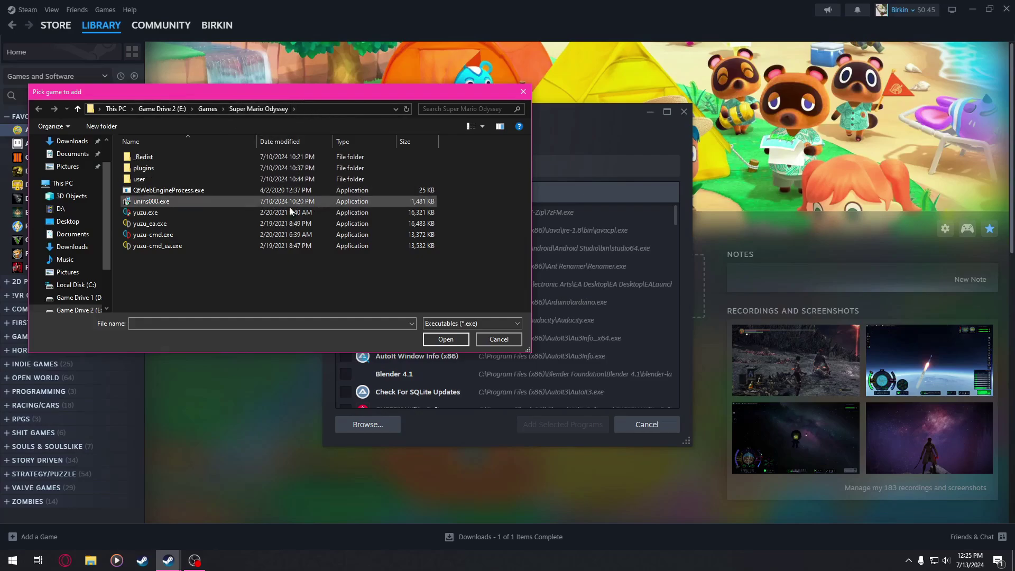
{"action": "double_click", "coordinate": [150, 213]}
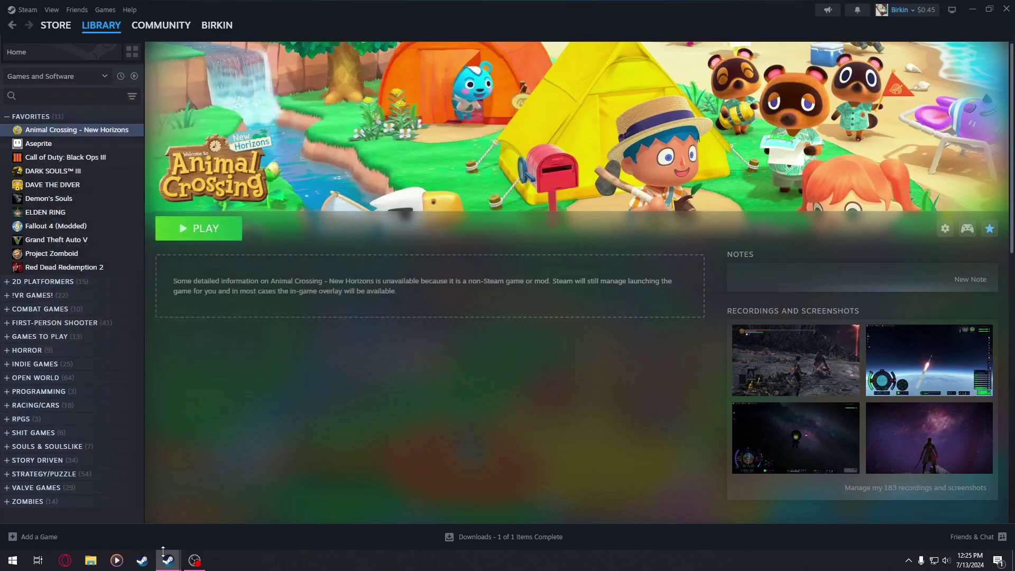
{"action": "mouse_move", "coordinate": [168, 560]}
{"action": "left_click", "coordinate": [227, 499]}
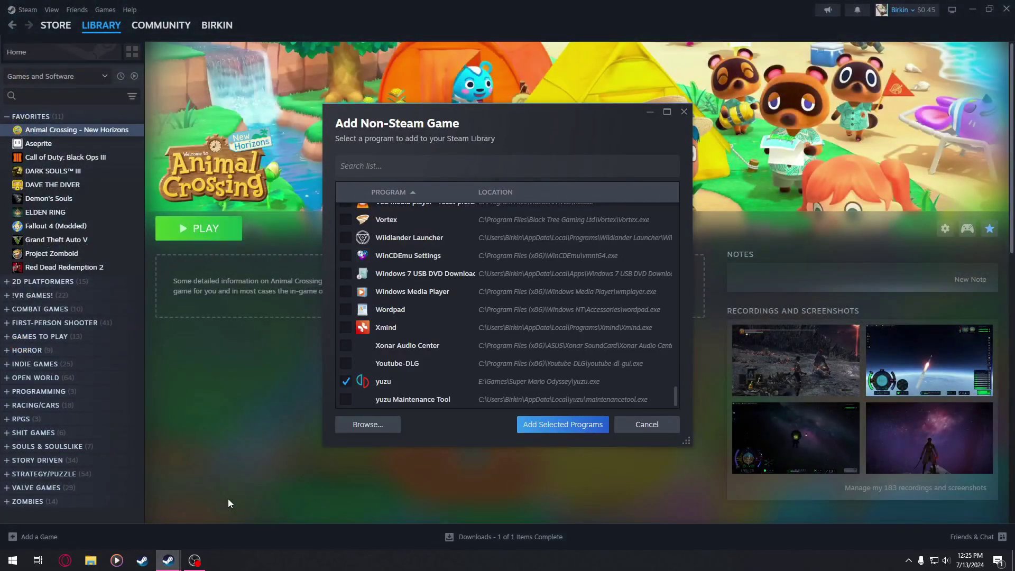
{"action": "left_click", "coordinate": [345, 384]}
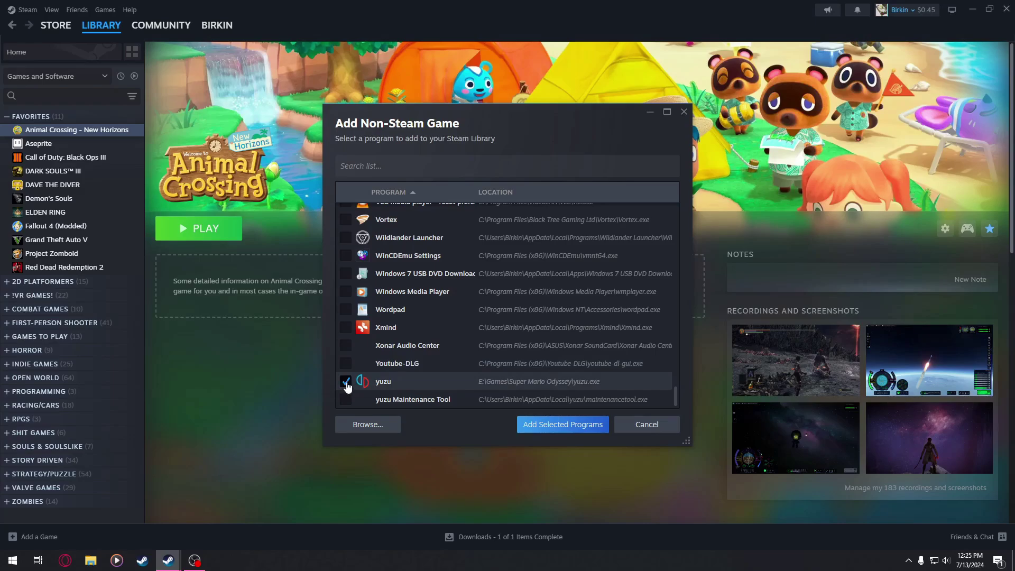
{"action": "left_click", "coordinate": [558, 433]}
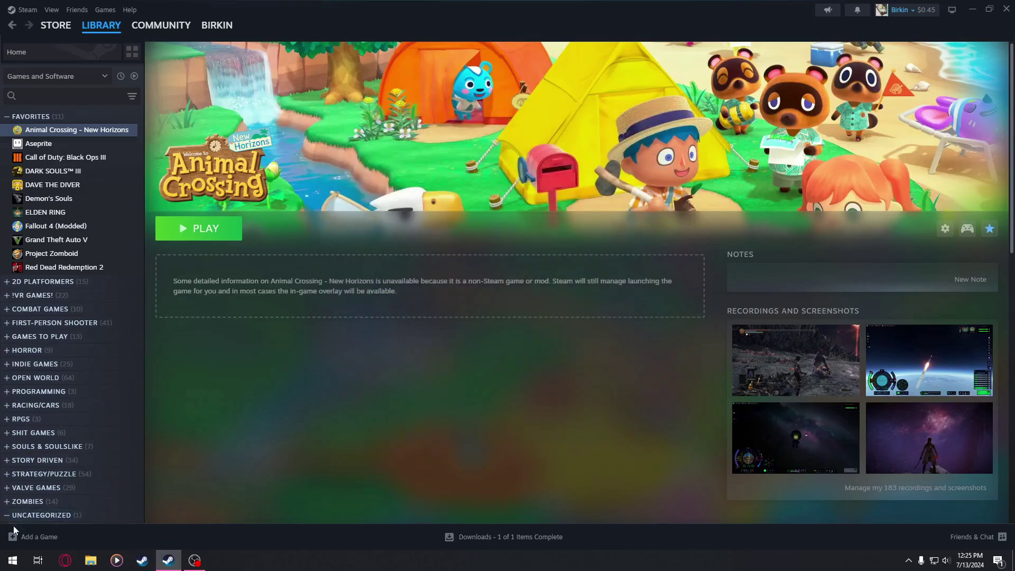
Launch yuzu from the library's uncategorized games, select SUPER MARIO ODYSSEY in its game list, and close the emulator
{"action": "scroll", "coordinate": [58, 503], "scroll_direction": "down", "scroll_amount": 1}
{"action": "left_click", "coordinate": [49, 516]}
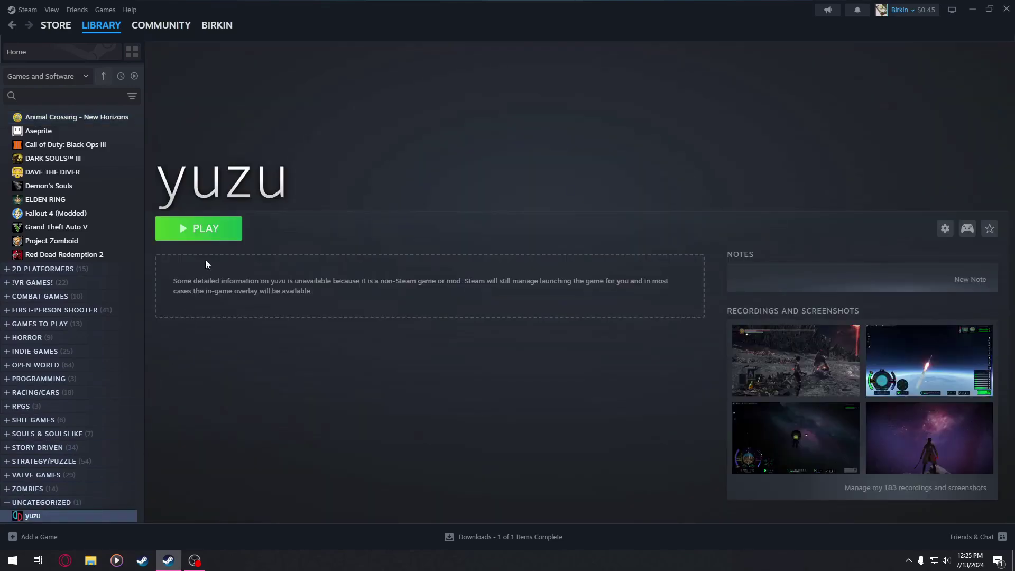
{"action": "left_click", "coordinate": [218, 234]}
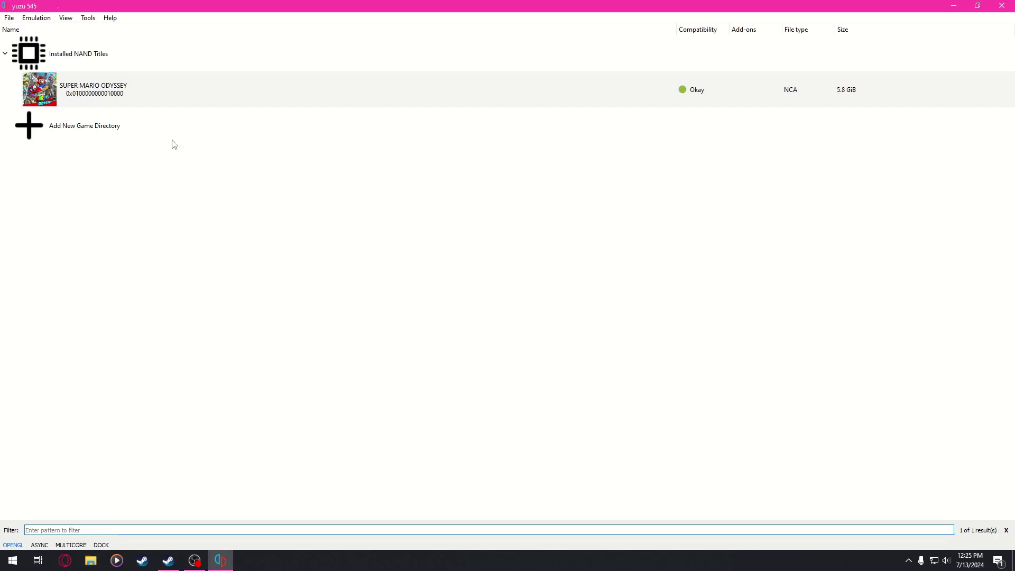
{"action": "left_click", "coordinate": [89, 89]}
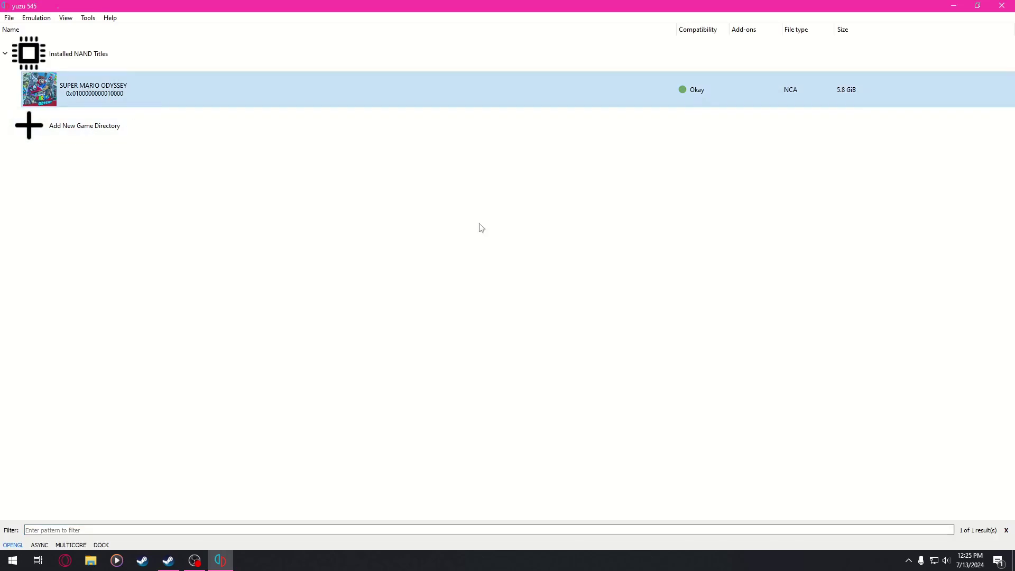
{"action": "left_click", "coordinate": [1009, 7]}
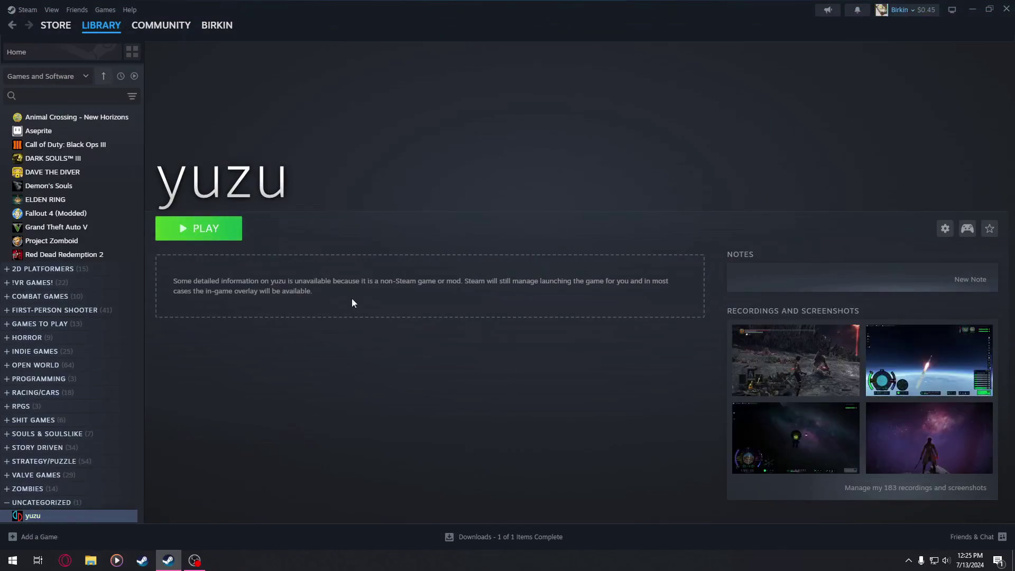
Remove the non-Steam yuzu entry from the library
{"action": "right_click", "coordinate": [69, 521]}
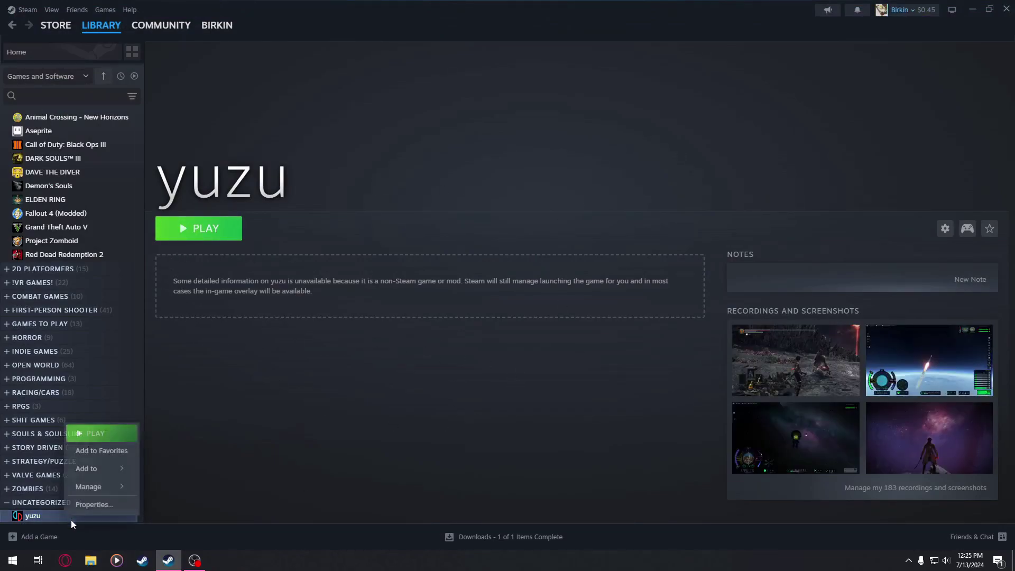
{"action": "mouse_move", "coordinate": [103, 487]}
{"action": "left_click", "coordinate": [174, 491]}
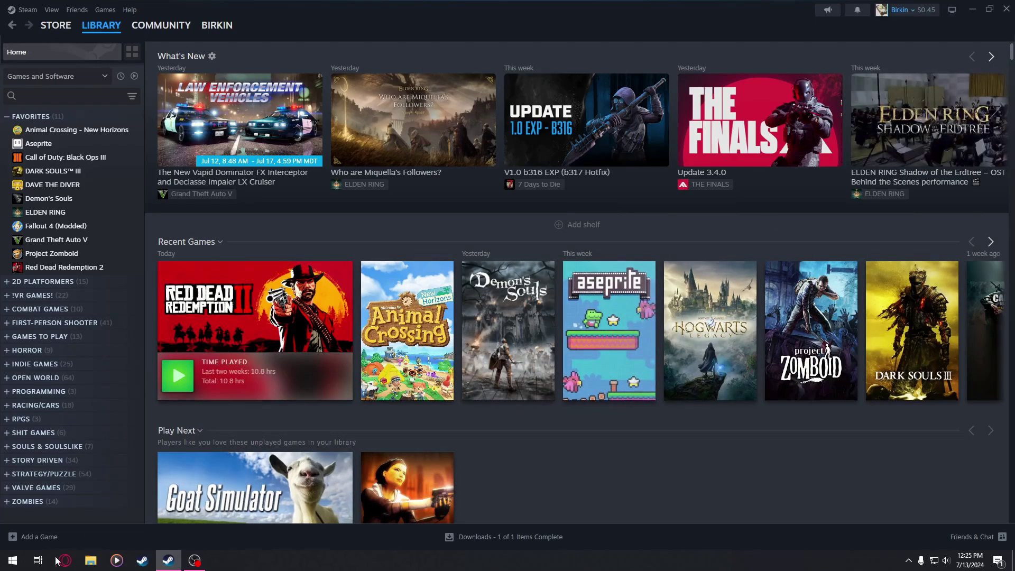
Switch to the Opera browser and open the AutoIt Downloads page by looking up "autoit"
{"action": "key", "text": "super+1"}
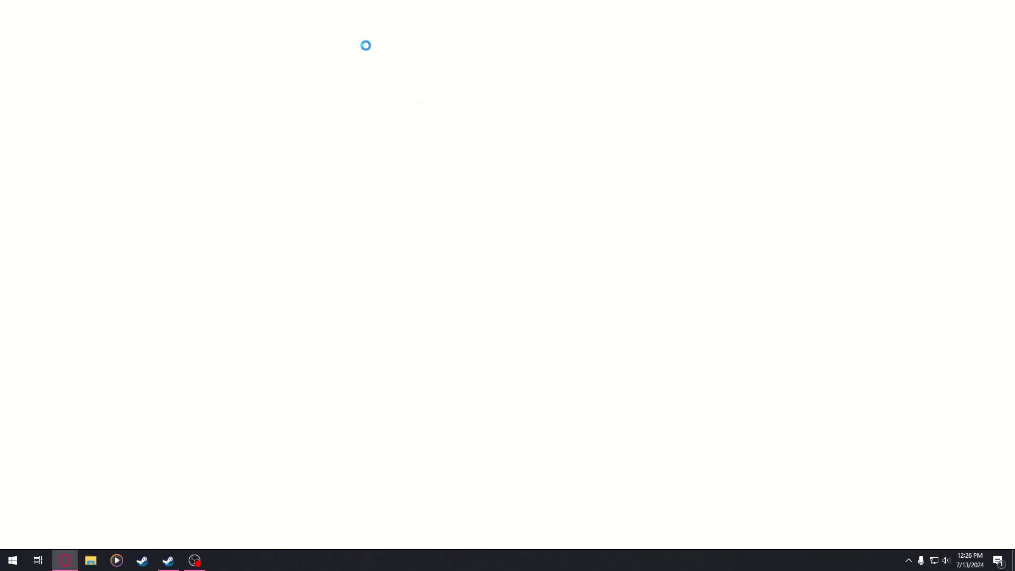
{"action": "left_click", "coordinate": [347, 26]}
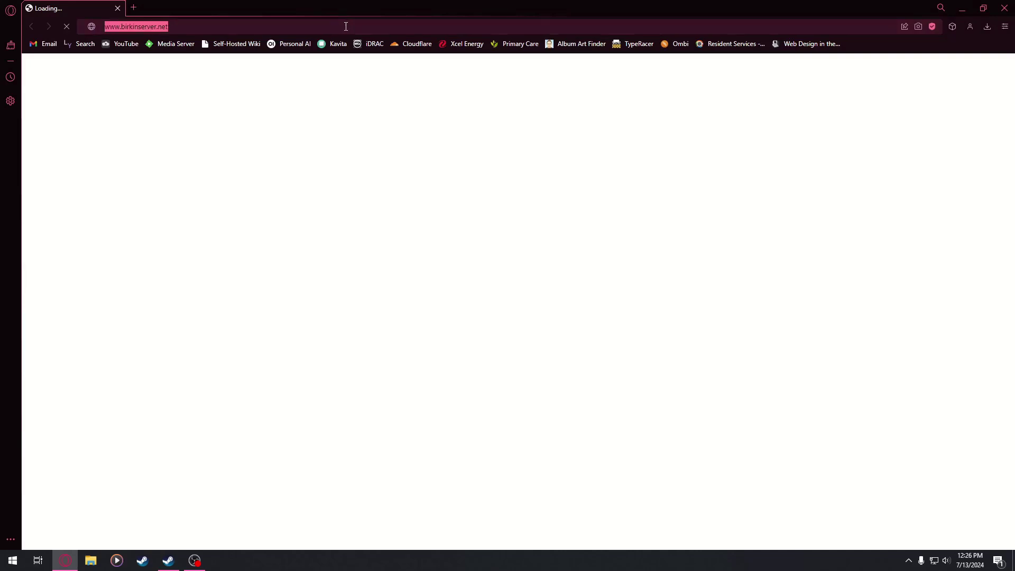
{"action": "type", "text": "autoit"}
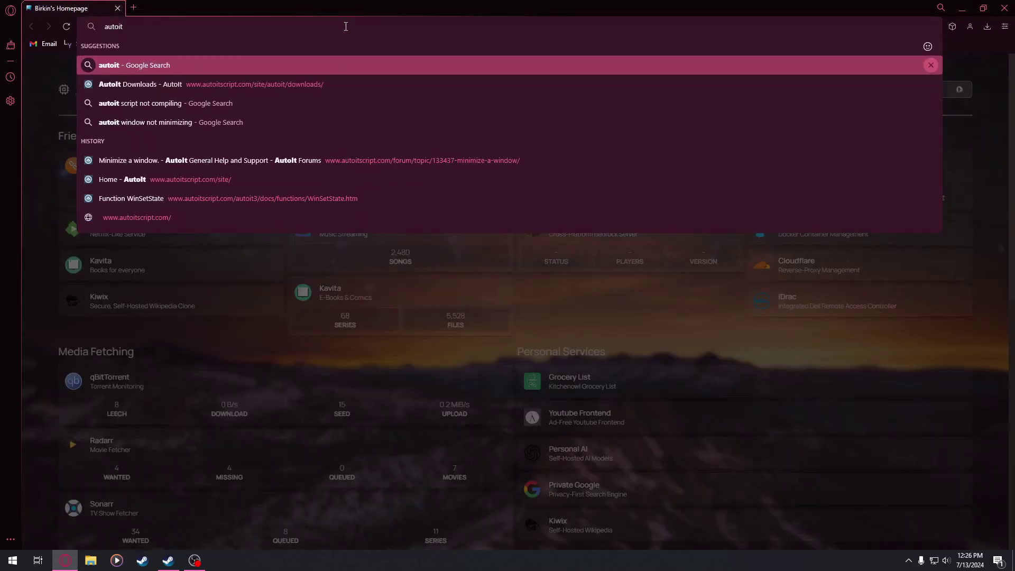
{"action": "key", "text": "Down"}
{"action": "key", "text": "Return"}
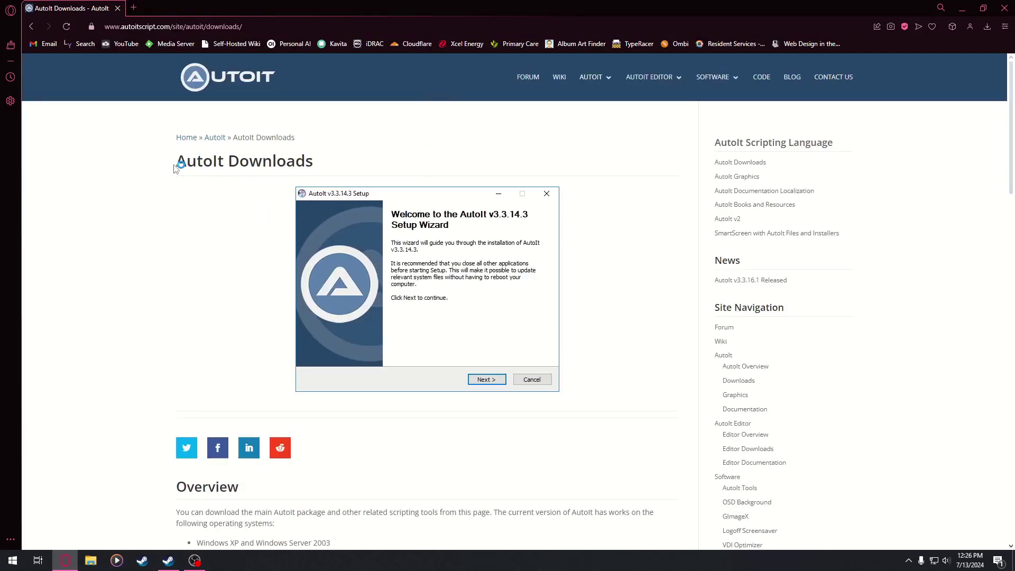
Review the AutoIt Downloads page, including the full installation's contents and the Aut2Exe converter description
{"action": "left_click_drag", "start_coordinate": [175, 168], "coordinate": [325, 164]}
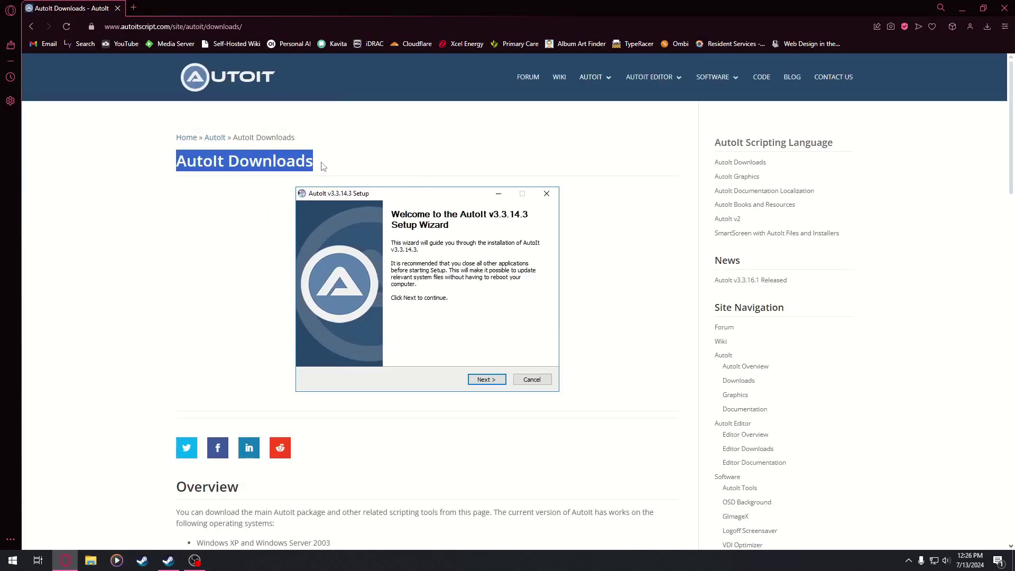
{"action": "left_click", "coordinate": [281, 167]}
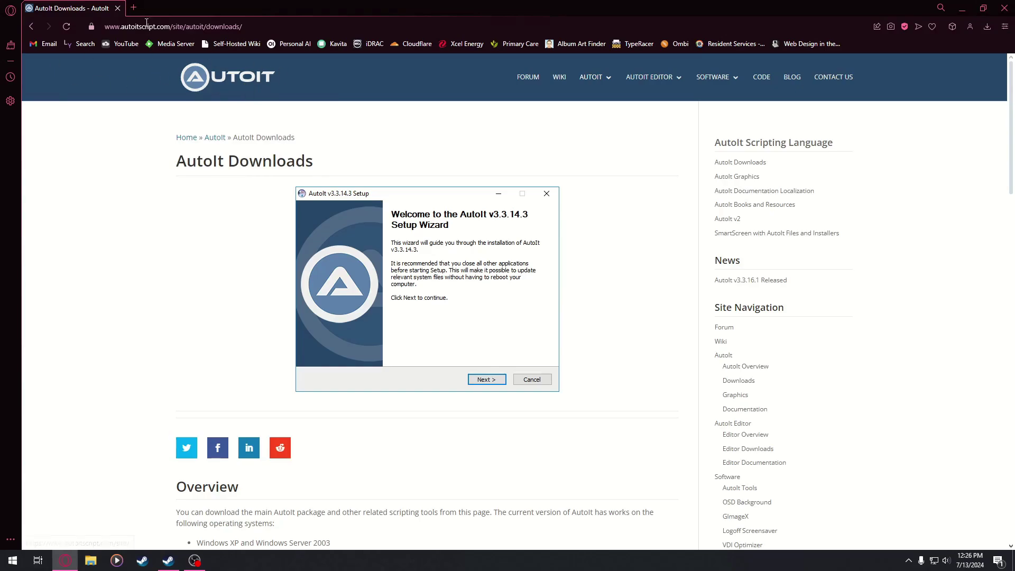
{"action": "scroll", "coordinate": [186, 340], "scroll_direction": "down", "scroll_amount": 4}
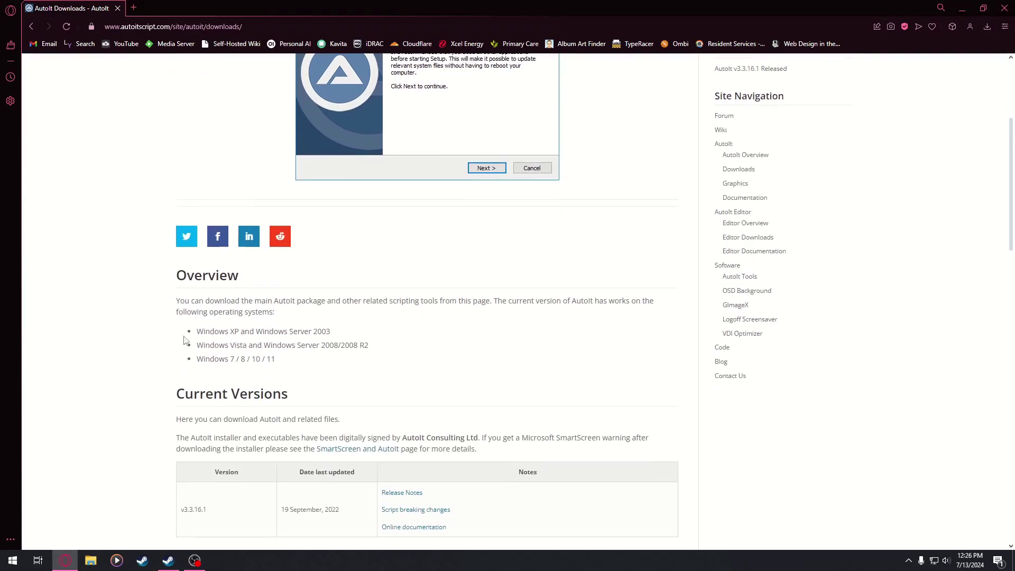
{"action": "scroll", "coordinate": [492, 404], "scroll_direction": "down", "scroll_amount": 6}
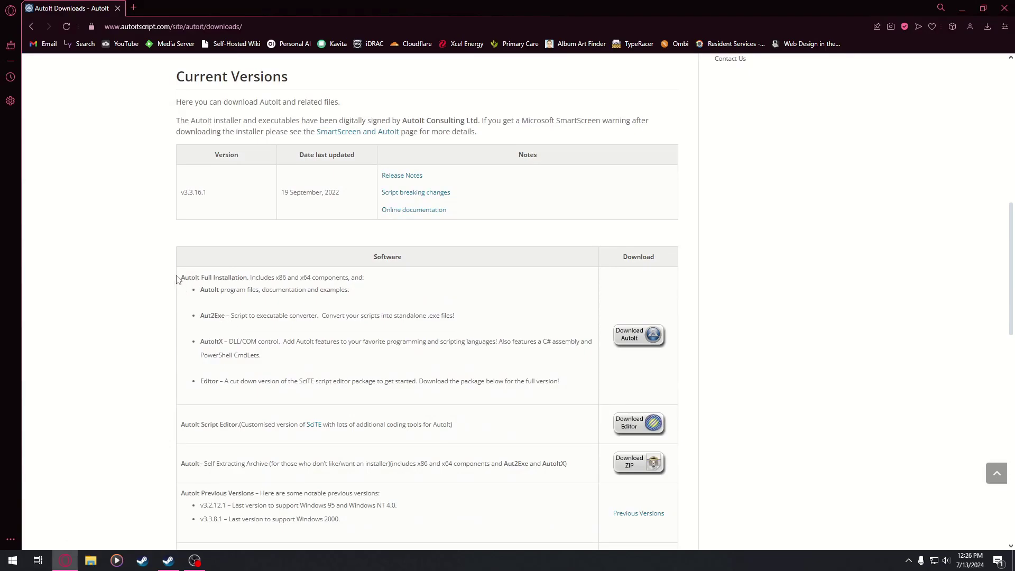
{"action": "left_click_drag", "start_coordinate": [178, 279], "coordinate": [431, 310]}
{"action": "left_click", "coordinate": [345, 316]}
{"action": "left_click_drag", "start_coordinate": [200, 319], "coordinate": [269, 329]}
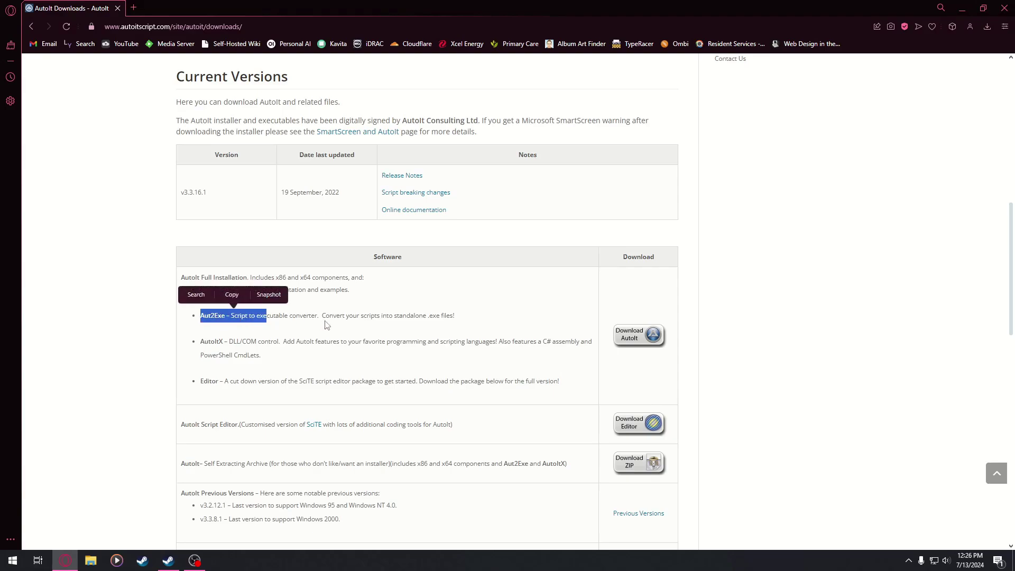
{"action": "left_click", "coordinate": [327, 324]}
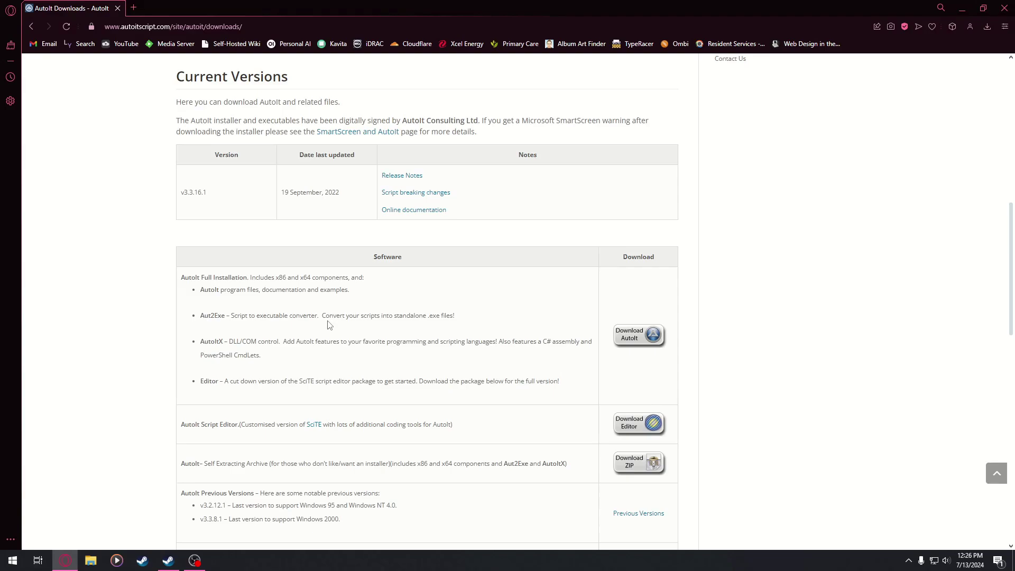
Download the full AutoIt installation as autoit-v3-setup.zip to the Downloads folder and open the archive
{"action": "left_click", "coordinate": [632, 339]}
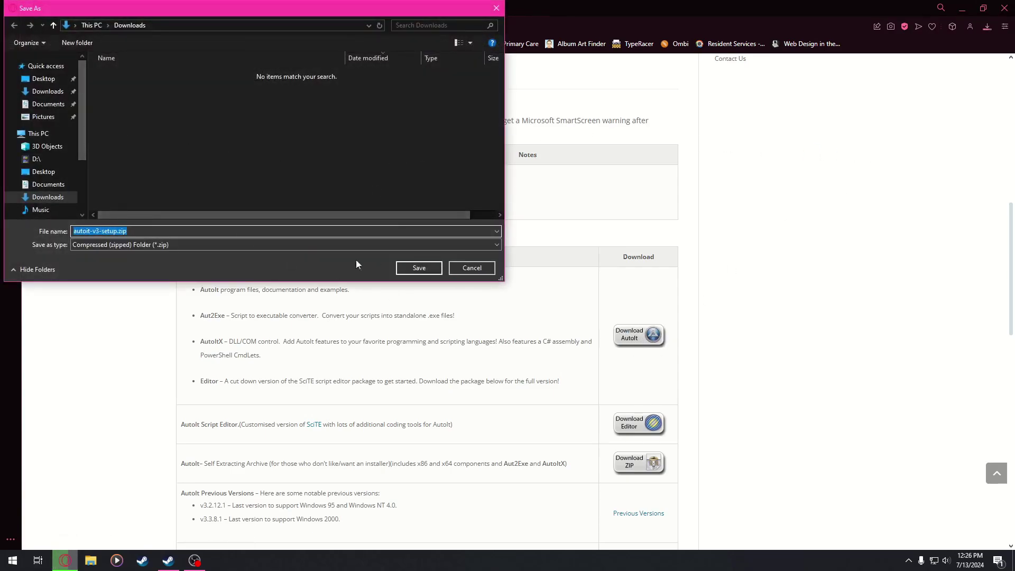
{"action": "left_click", "coordinate": [423, 270]}
{"action": "left_click", "coordinate": [861, 76]}
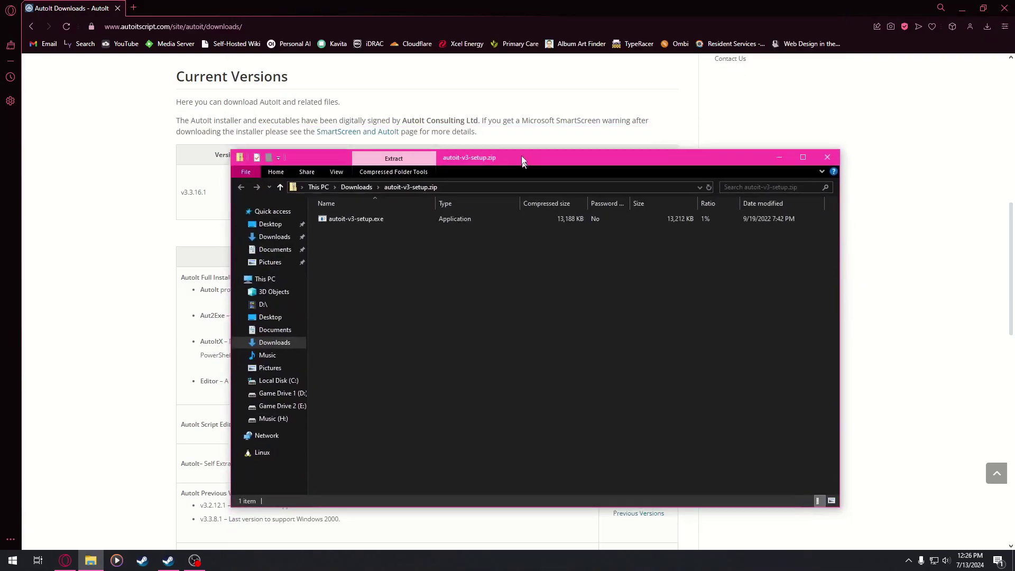
Run autoit-v3-setup.exe from the archive and close the archive window
{"action": "left_click_drag", "start_coordinate": [525, 159], "coordinate": [518, 102]}
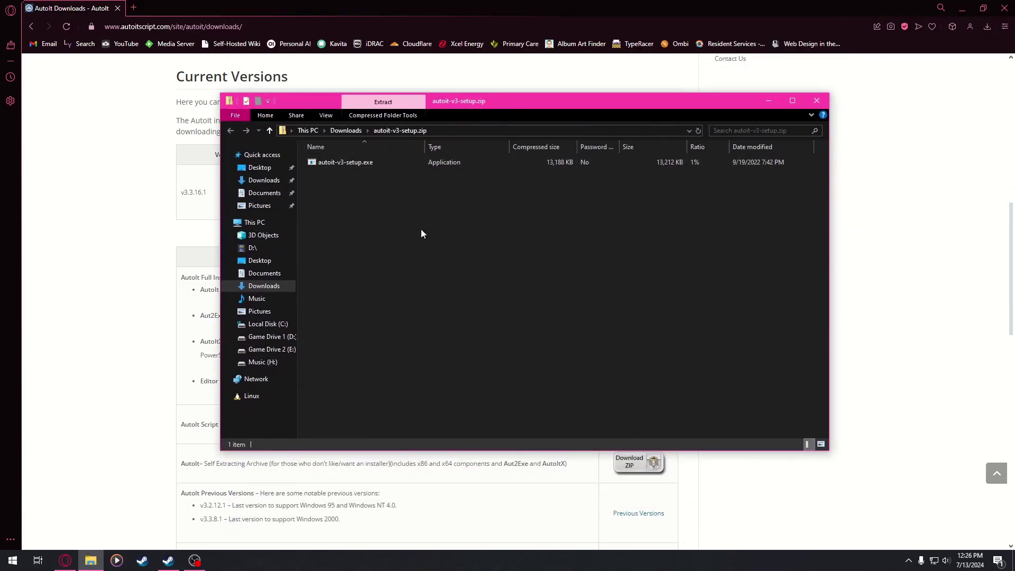
{"action": "left_click_drag", "start_coordinate": [421, 240], "coordinate": [341, 167]}
{"action": "double_click", "coordinate": [342, 167]}
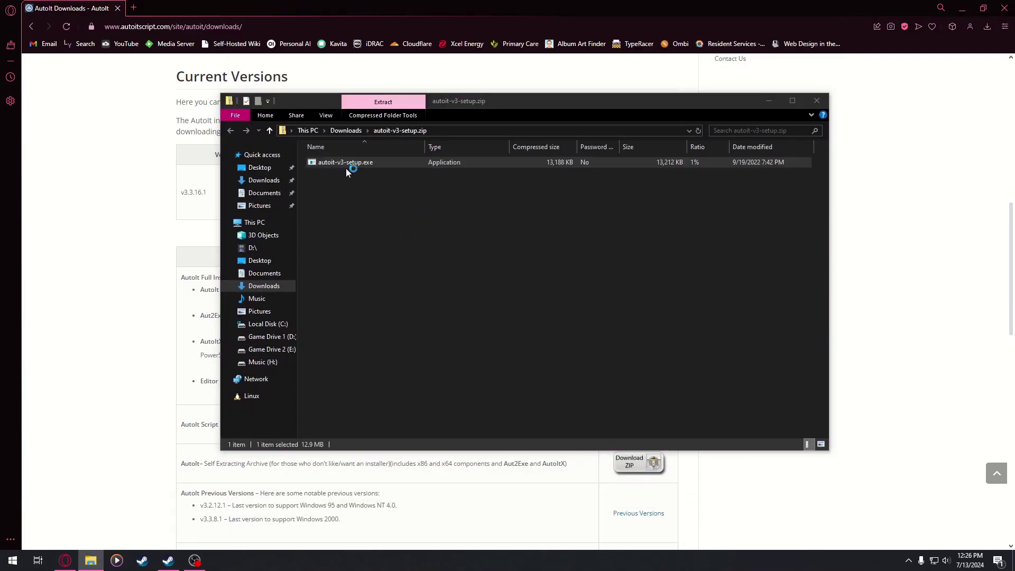
{"action": "left_click", "coordinate": [817, 101]}
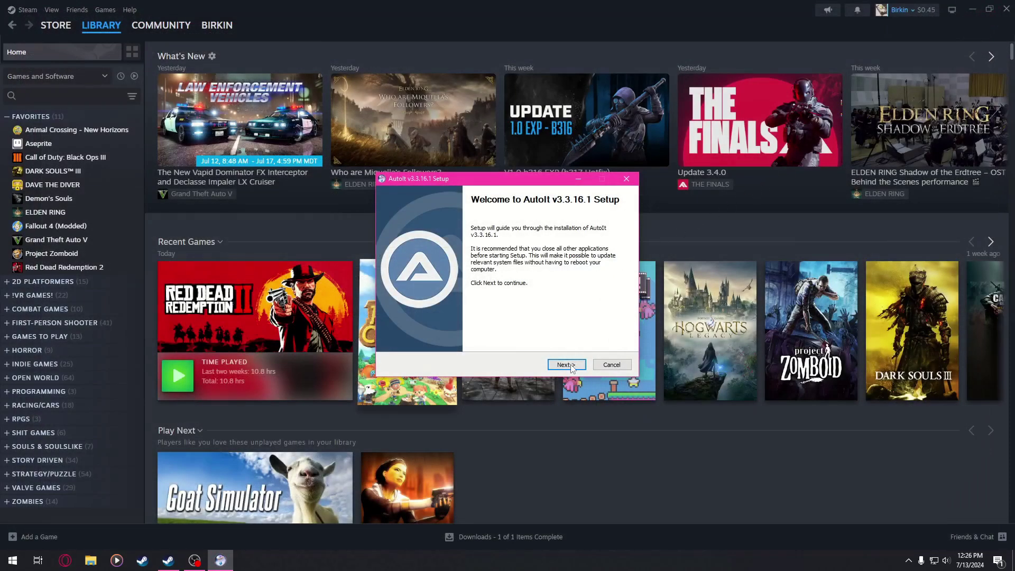
Accept the AutoIt license agreement and continue with x86 tools by default, minimizing the Steam window
{"action": "left_click", "coordinate": [571, 366]}
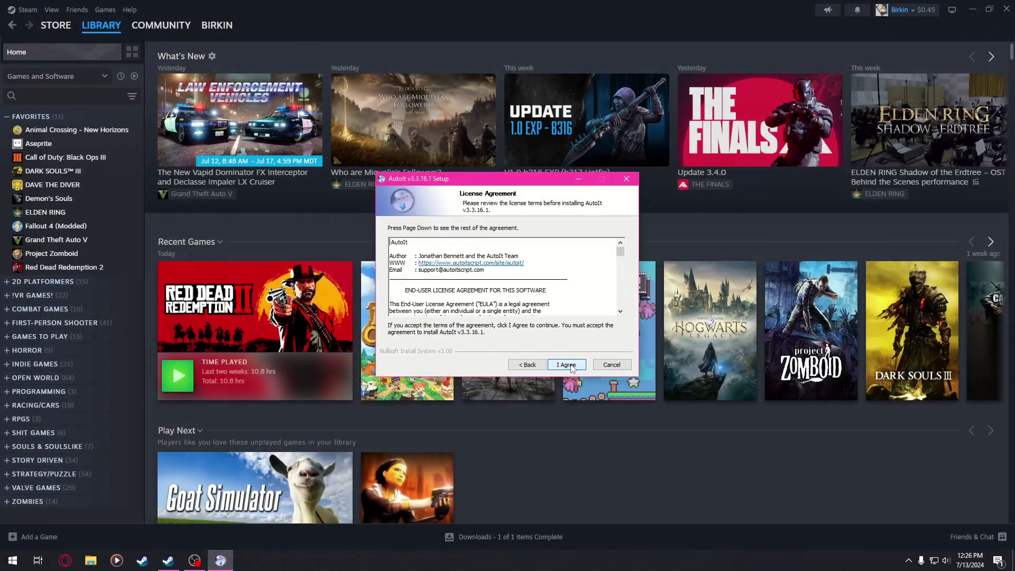
{"action": "left_click", "coordinate": [571, 366]}
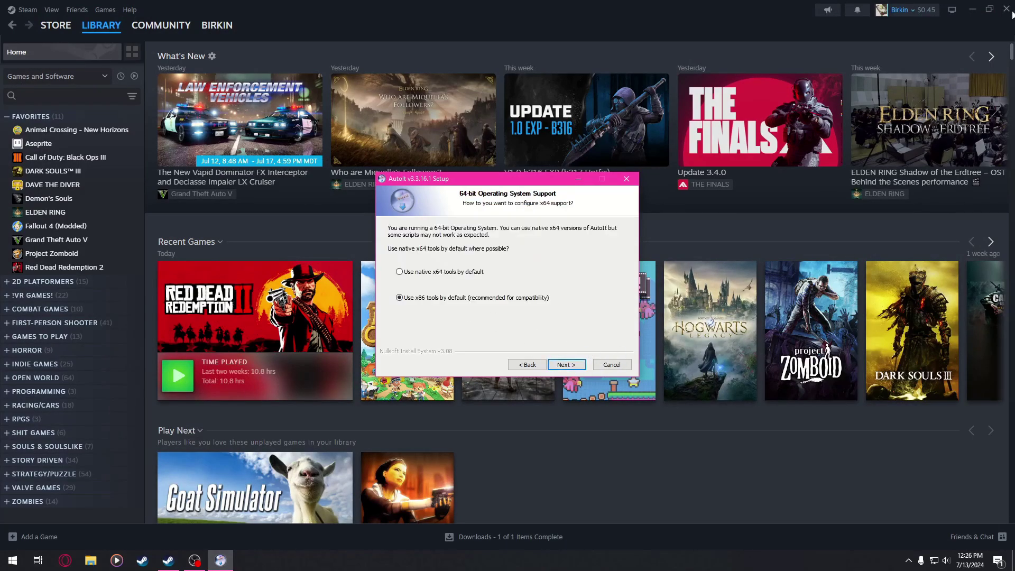
{"action": "left_click", "coordinate": [973, 9]}
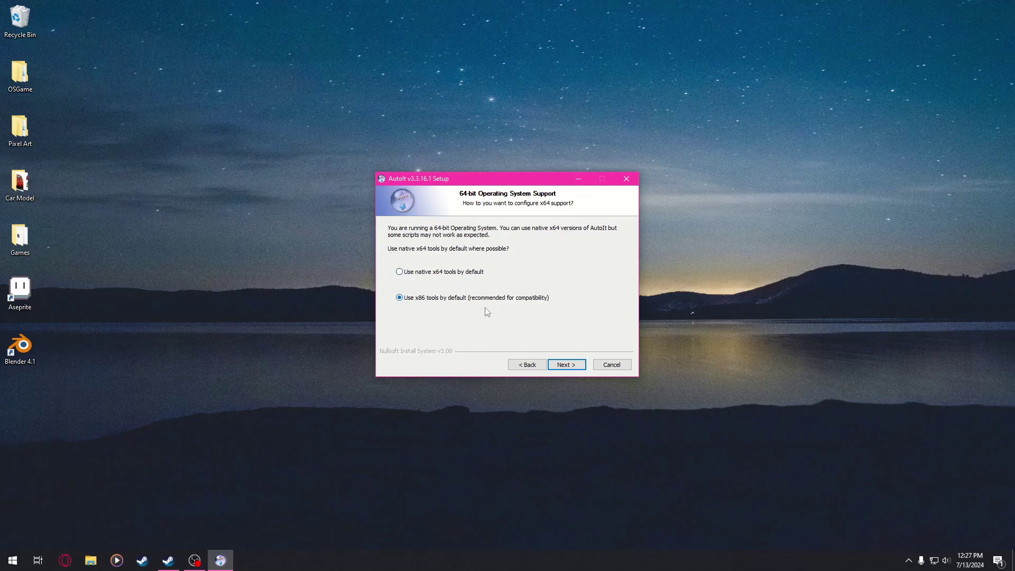
{"action": "left_click", "coordinate": [582, 365]}
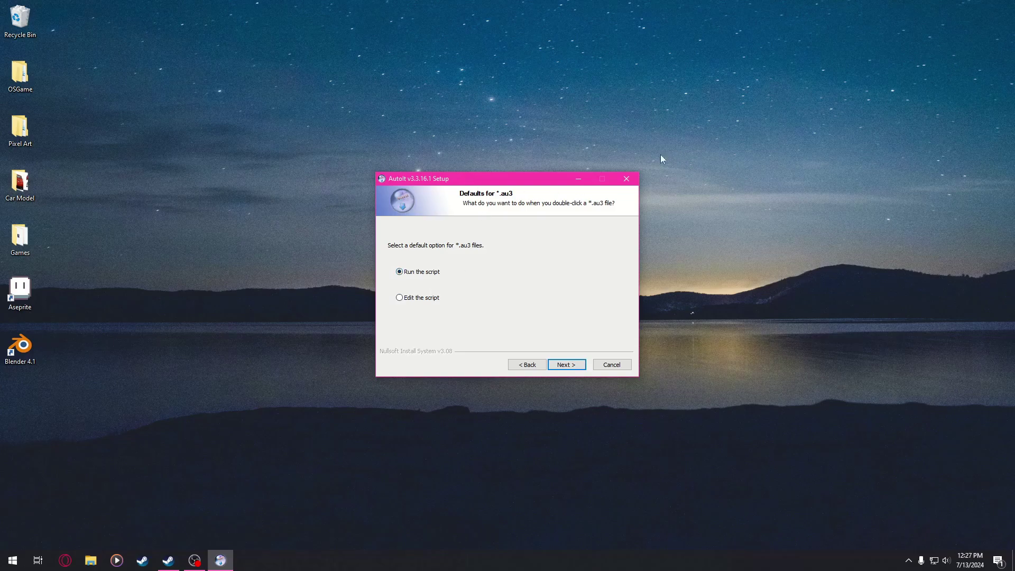
Keep "Run the script" as the default option for *.au3 files and continue to the component selection
{"action": "left_click", "coordinate": [743, 236]}
{"action": "left_click", "coordinate": [414, 242]}
{"action": "left_click", "coordinate": [567, 365]}
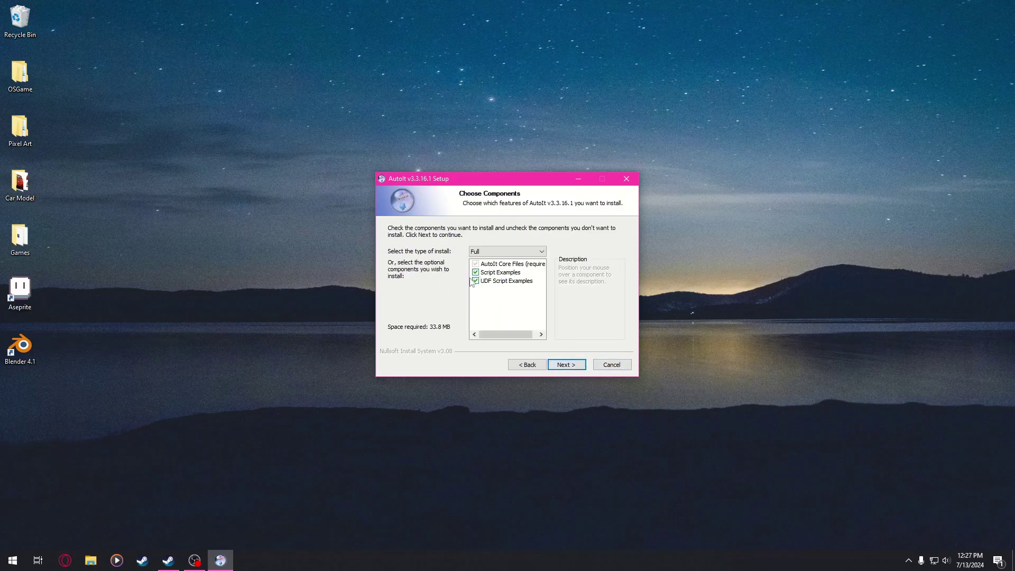
Choose the Minimal install type, install AutoIt to C:\Program Files (x86)\AutoIt3, and finish the setup with the release notes option left on
{"action": "left_click", "coordinate": [484, 251]}
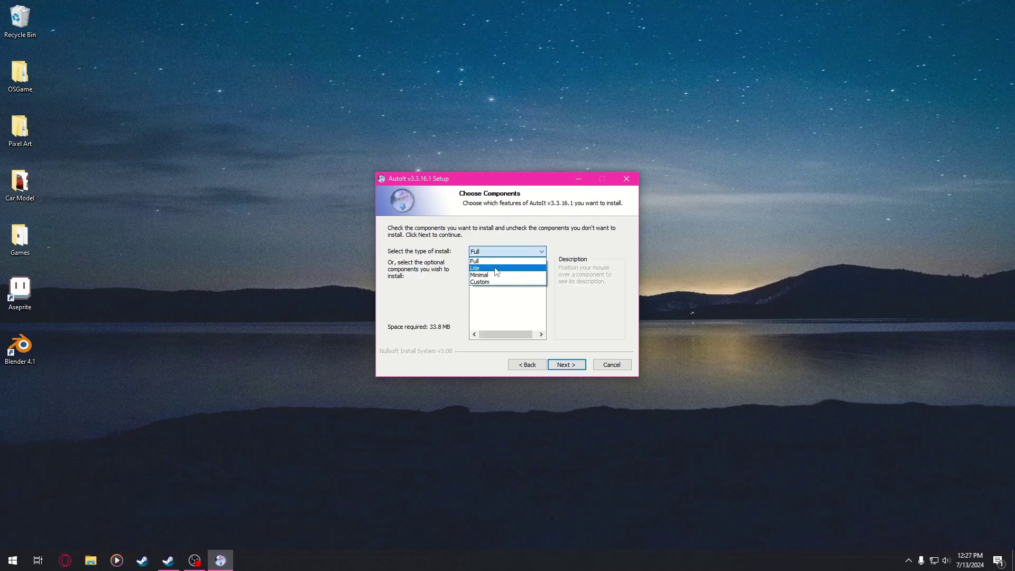
{"action": "left_click", "coordinate": [497, 275]}
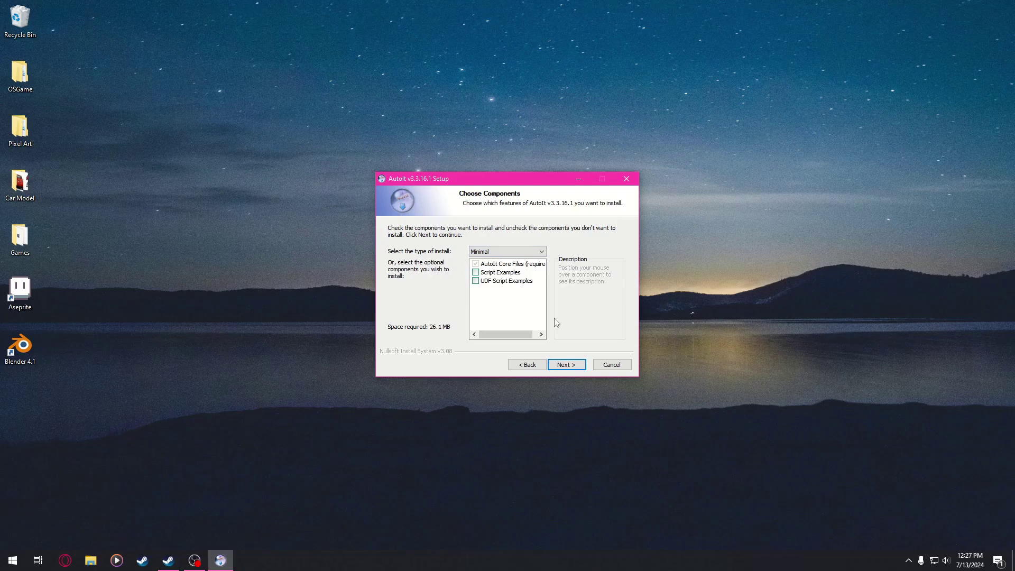
{"action": "left_click", "coordinate": [566, 365]}
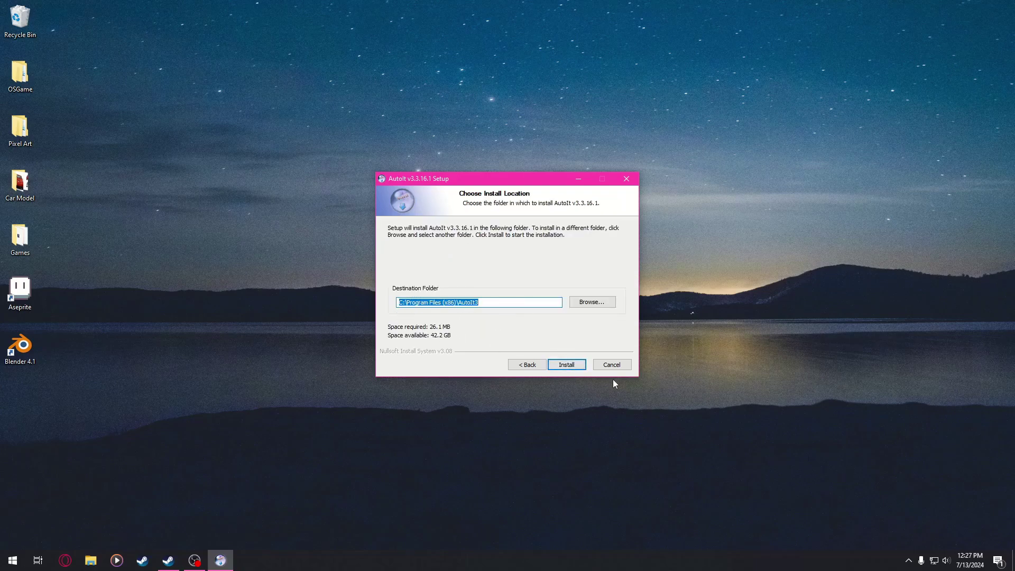
{"action": "left_click", "coordinate": [570, 365]}
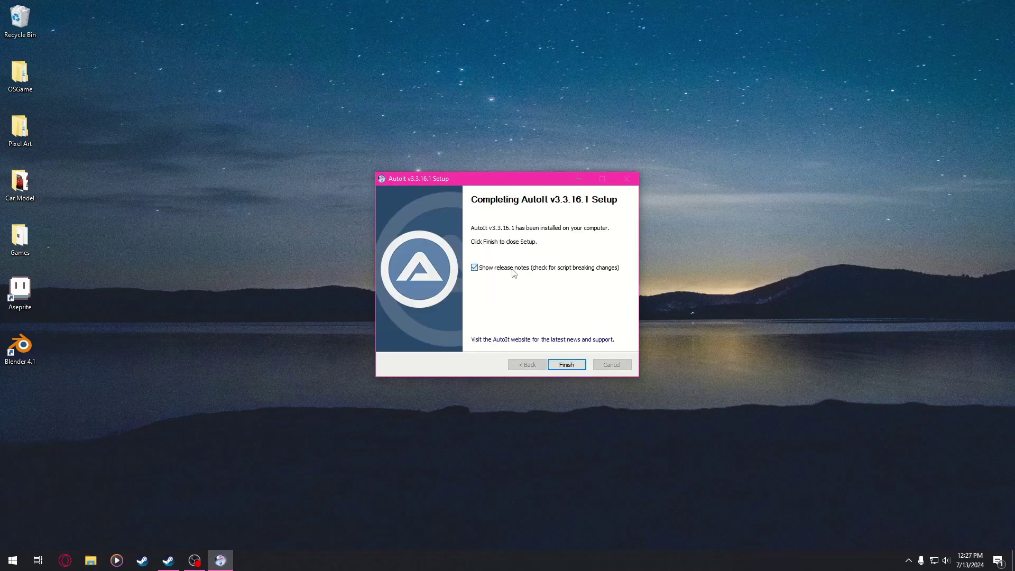
{"action": "left_click", "coordinate": [568, 365]}
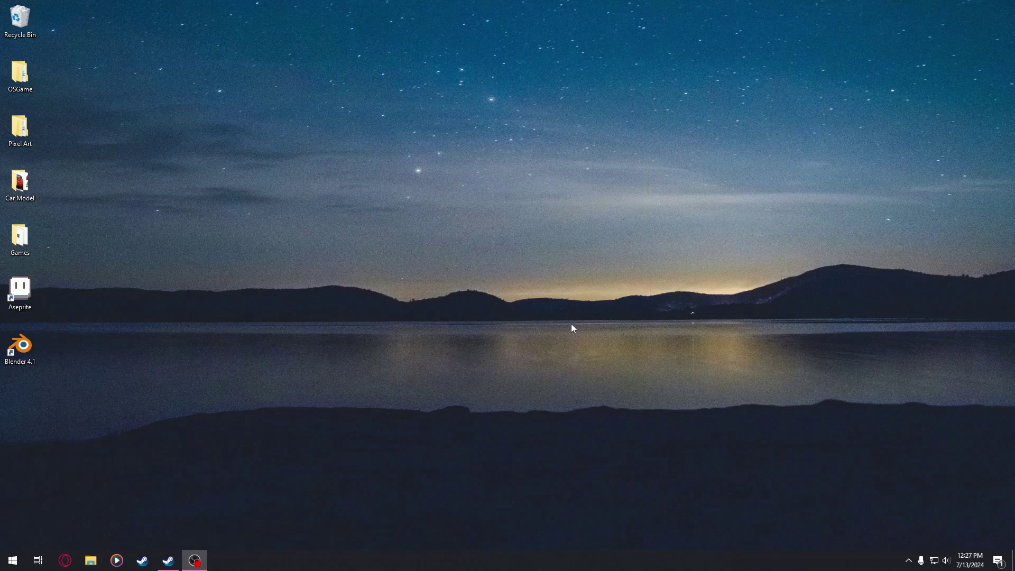
Open the Games\Super Mario Odyssey folder on Game Drive 2 (E:) in File Explorer and look through its files for yuzu.exe
{"action": "left_click", "coordinate": [91, 561]}
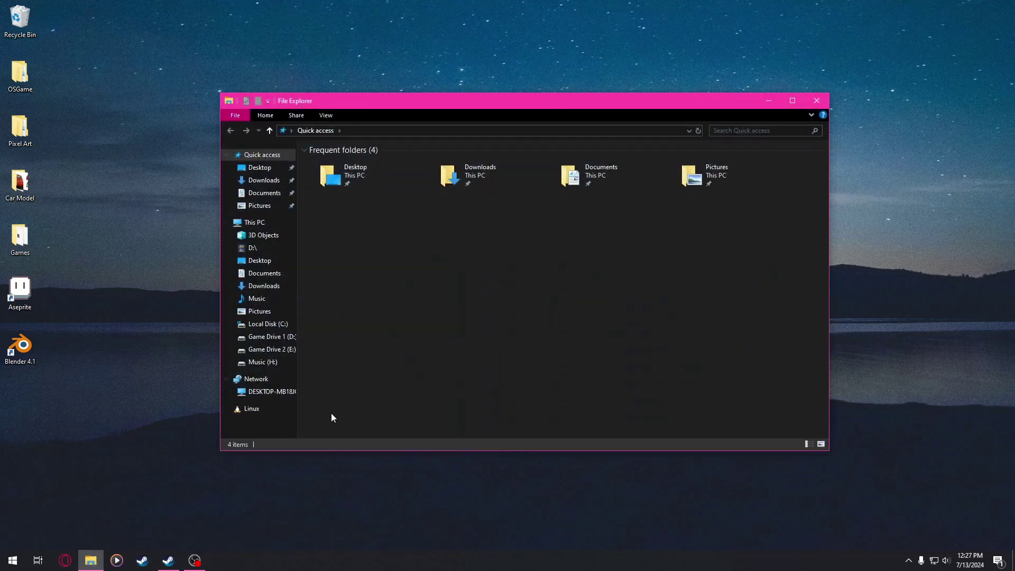
{"action": "left_click", "coordinate": [273, 350]}
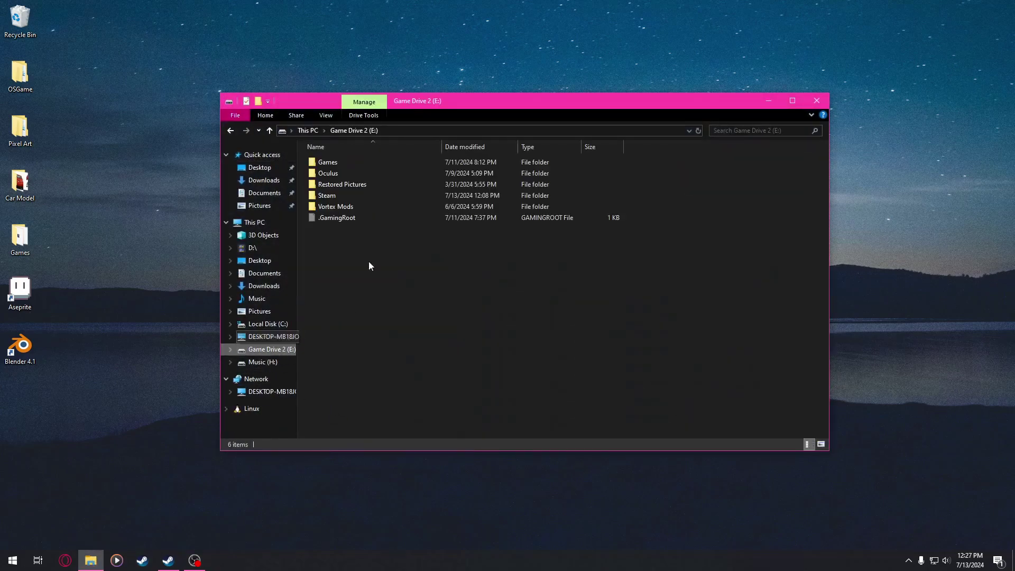
{"action": "double_click", "coordinate": [353, 161]}
{"action": "double_click", "coordinate": [370, 162]}
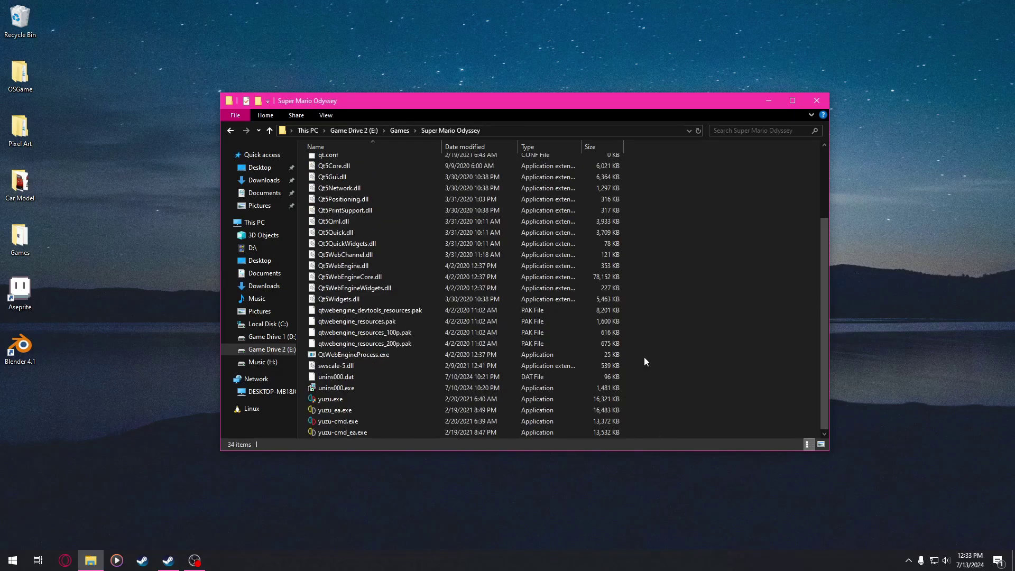
{"action": "scroll", "coordinate": [648, 331], "scroll_direction": "up", "scroll_amount": 3}
{"action": "scroll", "coordinate": [589, 351], "scroll_direction": "down", "scroll_amount": 3}
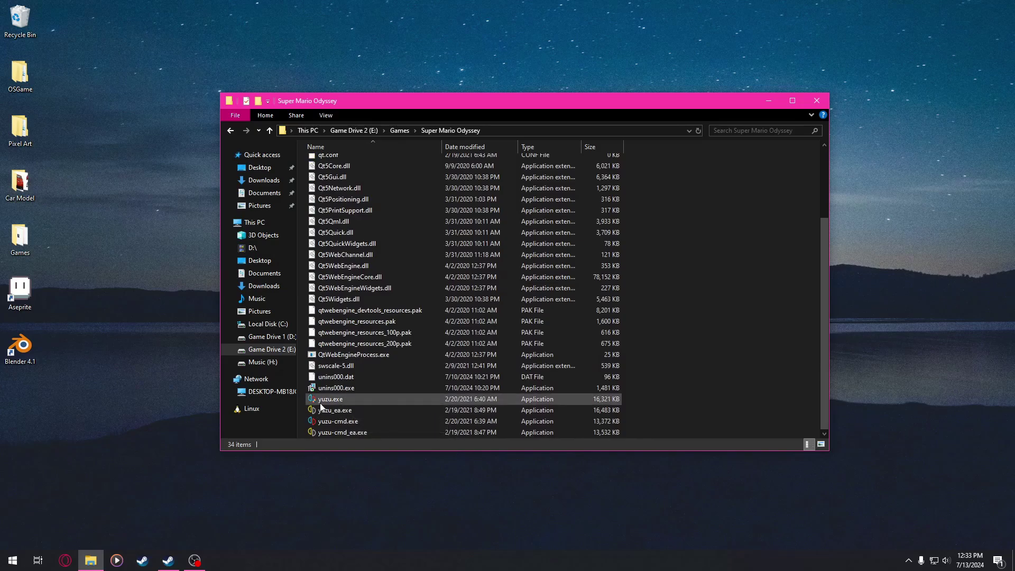
{"action": "scroll", "coordinate": [424, 362], "scroll_direction": "up", "scroll_amount": 3}
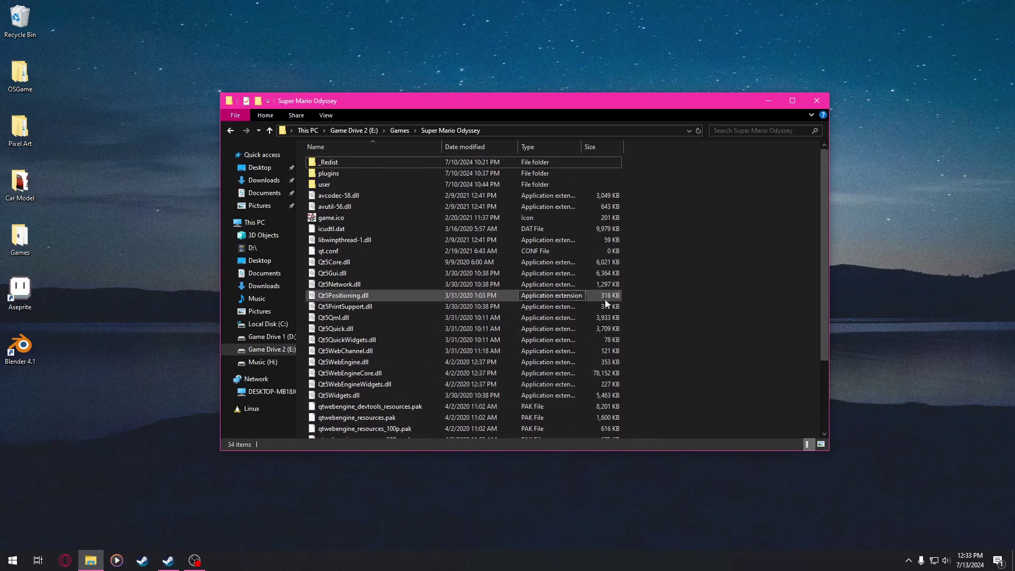
Create a new text document named rungame.txt in the Super Mario Odyssey folder
{"action": "right_click", "coordinate": [668, 265]}
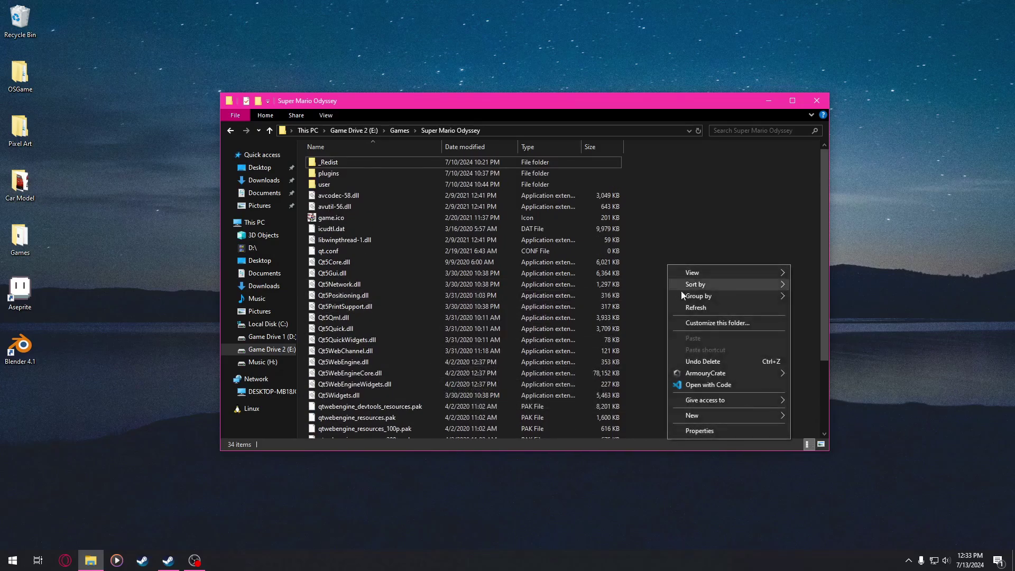
{"action": "mouse_move", "coordinate": [733, 414]}
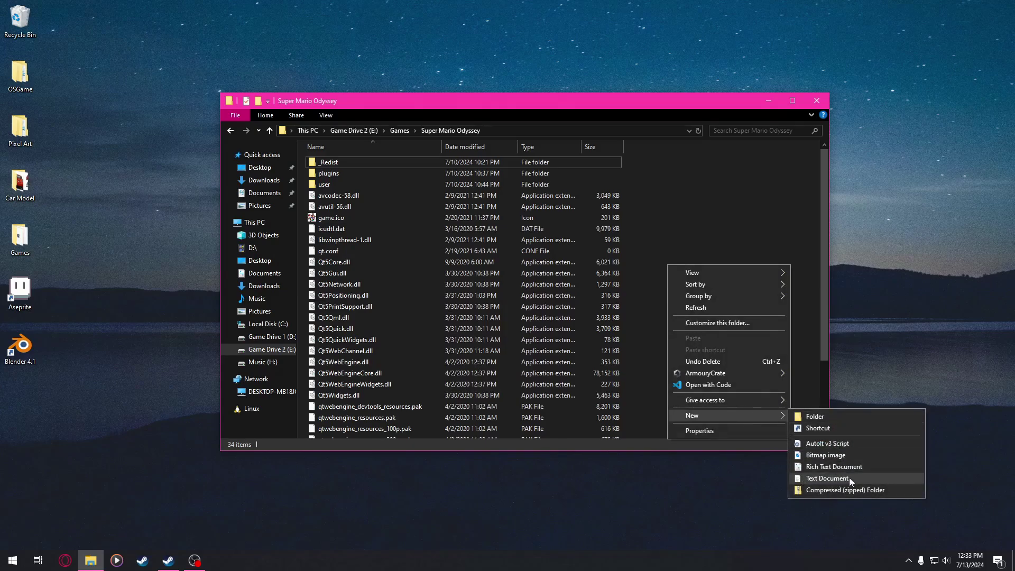
{"action": "left_click", "coordinate": [821, 478]}
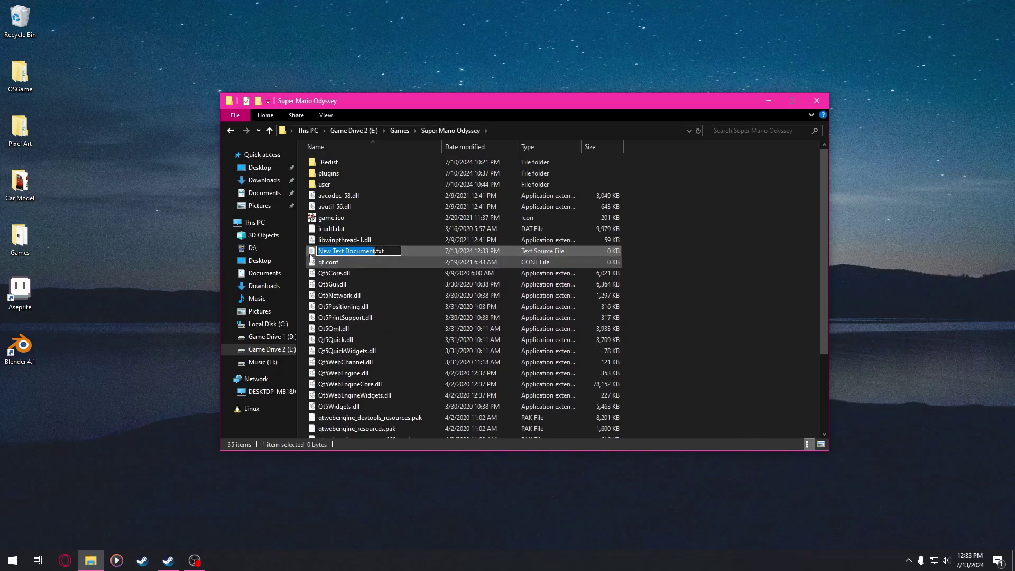
{"action": "type", "text": "rungame"}
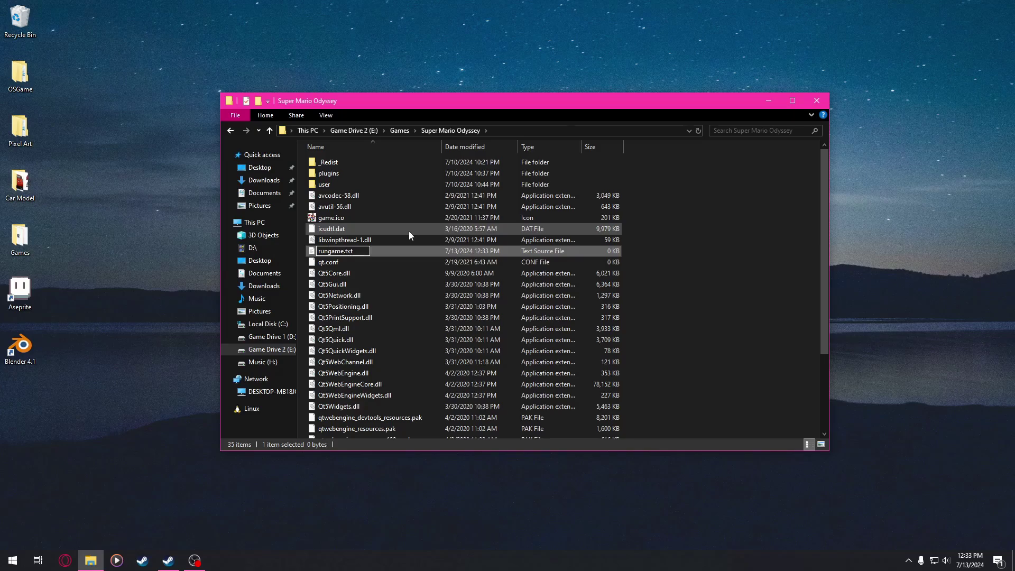
{"action": "key", "text": "Return"}
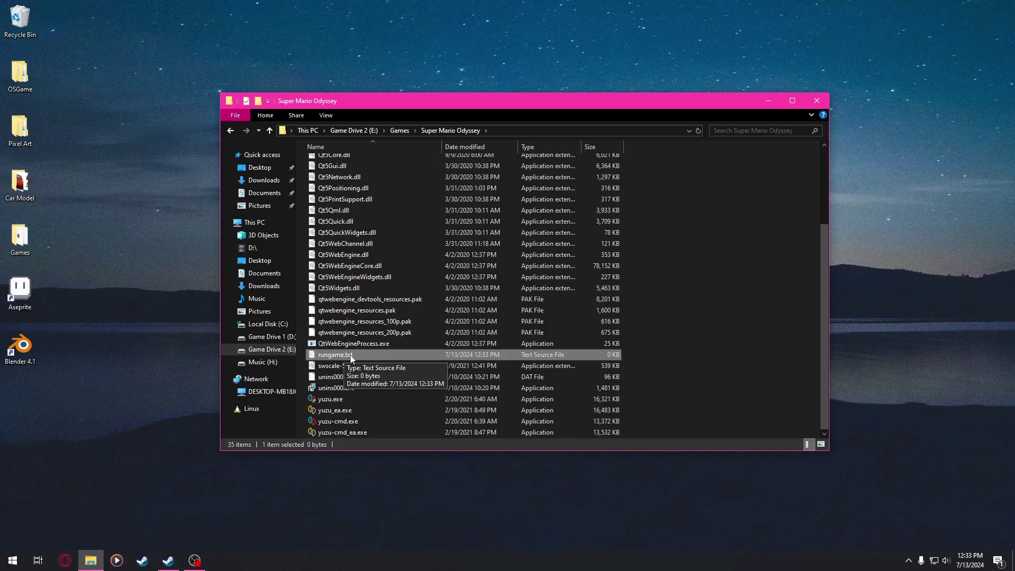
Change the extension of rungame.txt to make it rungame.bat, accepting the extension change
{"action": "right_click", "coordinate": [349, 355]}
{"action": "left_click", "coordinate": [372, 333]}
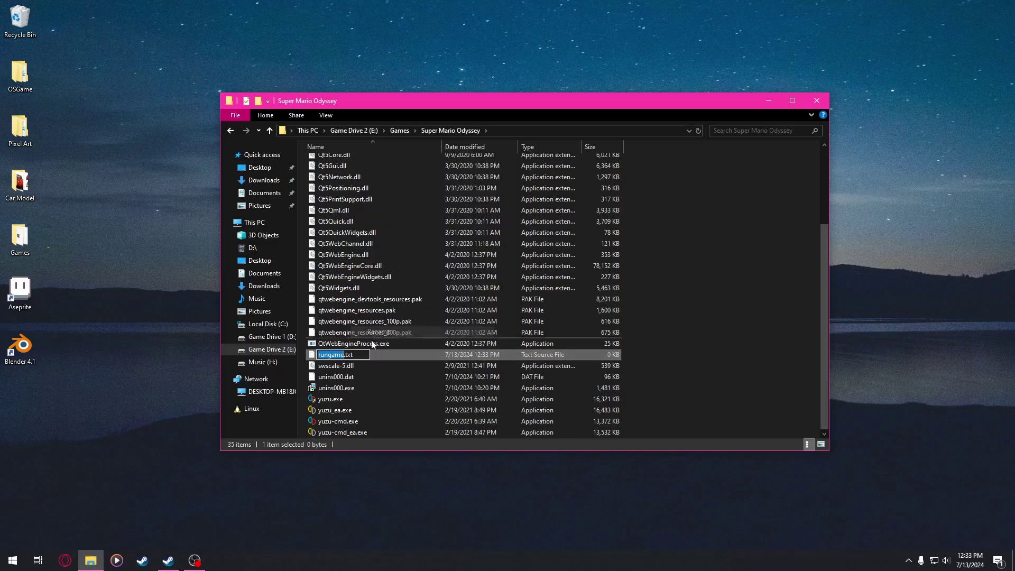
{"action": "left_click_drag", "start_coordinate": [353, 355], "coordinate": [347, 357]}
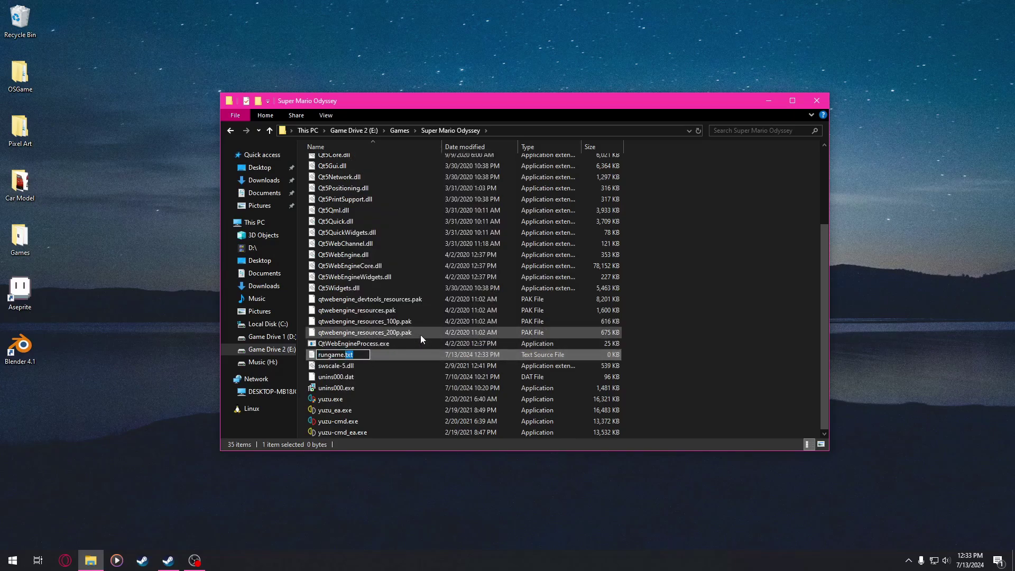
{"action": "type", "text": "bat"}
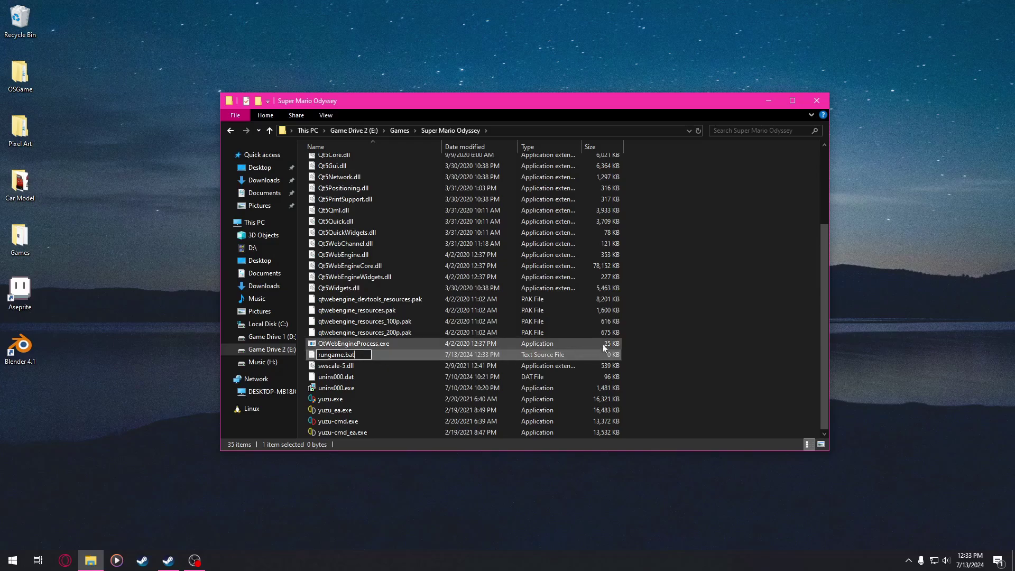
{"action": "key", "text": "Return"}
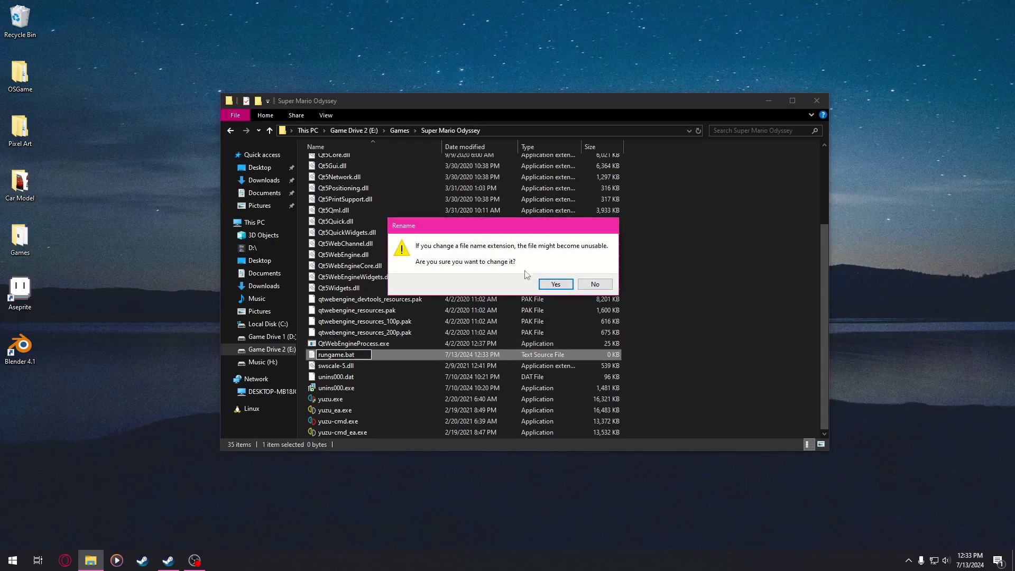
{"action": "left_click", "coordinate": [557, 284]}
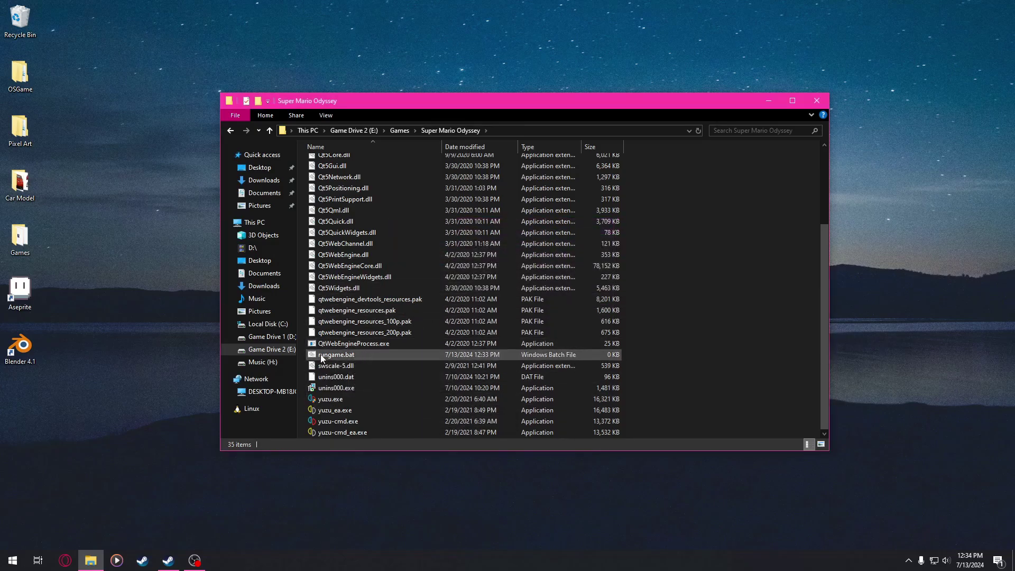
Open rungame.bat for editing in Notepad and begin its first line with start "" " including the opening quote of the path
{"action": "left_click", "coordinate": [320, 356]}
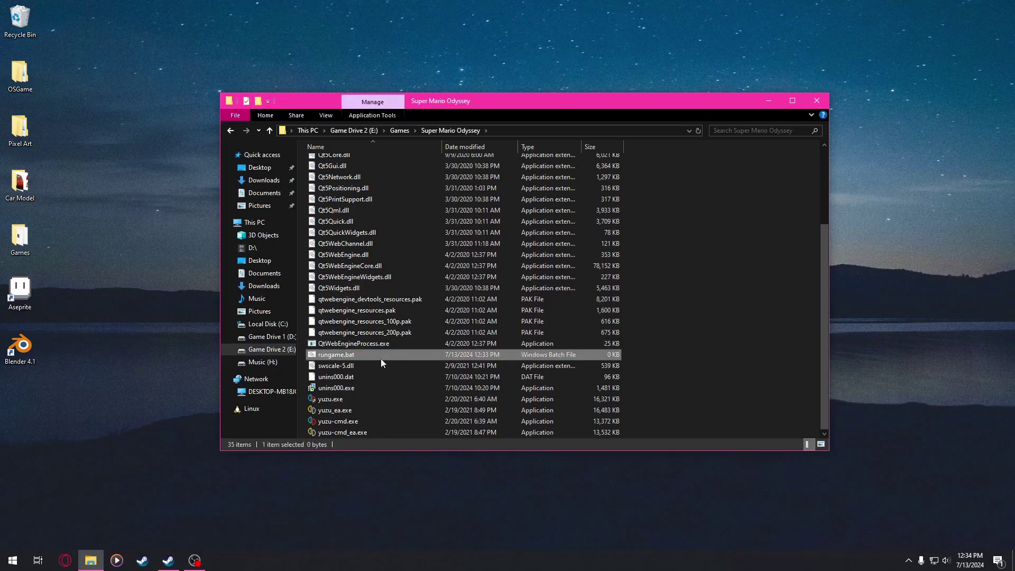
{"action": "right_click", "coordinate": [338, 355]}
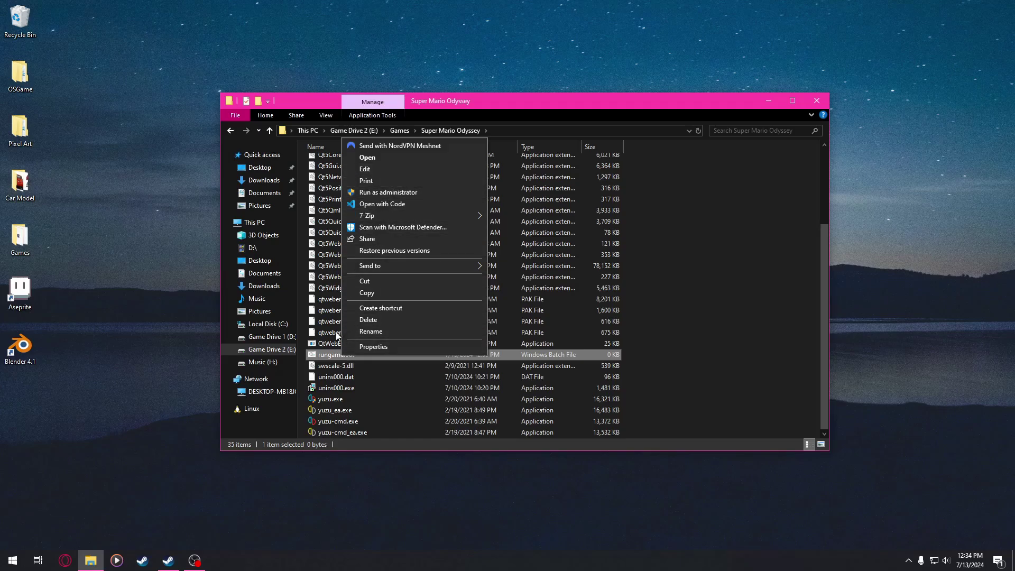
{"action": "left_click", "coordinate": [400, 169]}
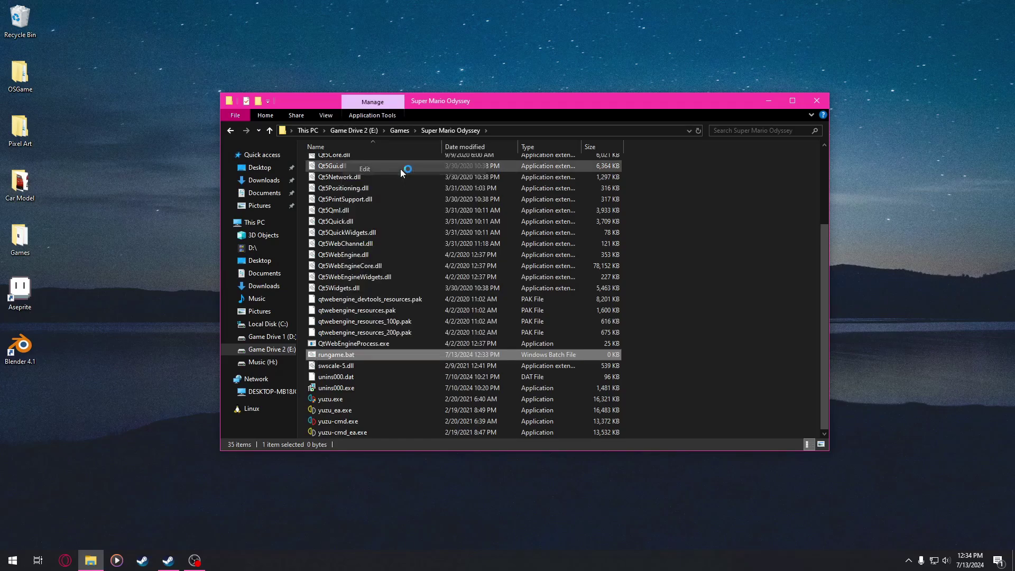
{"action": "left_click_drag", "start_coordinate": [294, 225], "coordinate": [472, 143]}
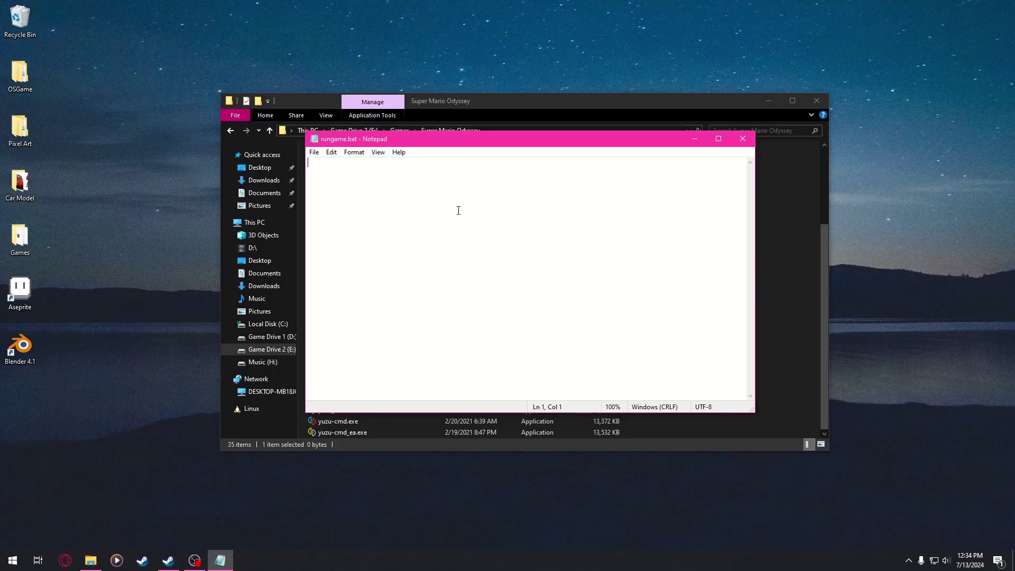
{"action": "type", "text": "start"}
{"action": "mouse_move", "coordinate": [338, 165]}
{"action": "left_mouse_down"}
{"action": "mouse_move", "coordinate": [312, 165]}
{"action": "mouse_move", "coordinate": [331, 165]}
{"action": "left_mouse_up"}
{"action": "left_click", "coordinate": [360, 164]}
Copy the game folder's path into the rungame.bat command after the opening quote, as E:\Games\Super Mario Odyssey\ with a trailing backslash
{"action": "left_click_drag", "start_coordinate": [421, 139], "coordinate": [137, 28]}
{"action": "left_click_drag", "start_coordinate": [495, 108], "coordinate": [592, 150]}
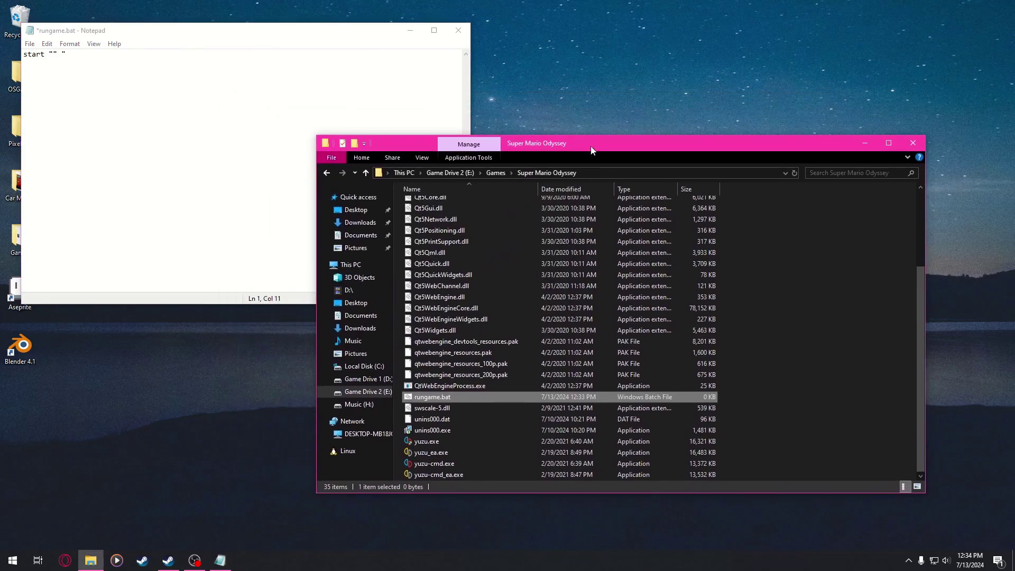
{"action": "left_click", "coordinate": [587, 173]}
{"action": "key", "text": "ctrl+c"}
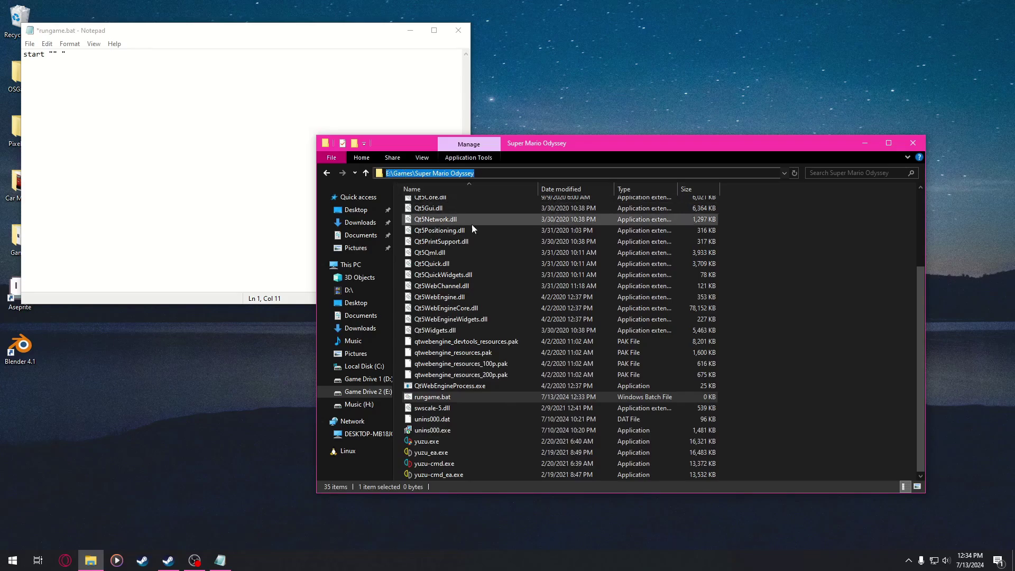
{"action": "left_click", "coordinate": [141, 76]}
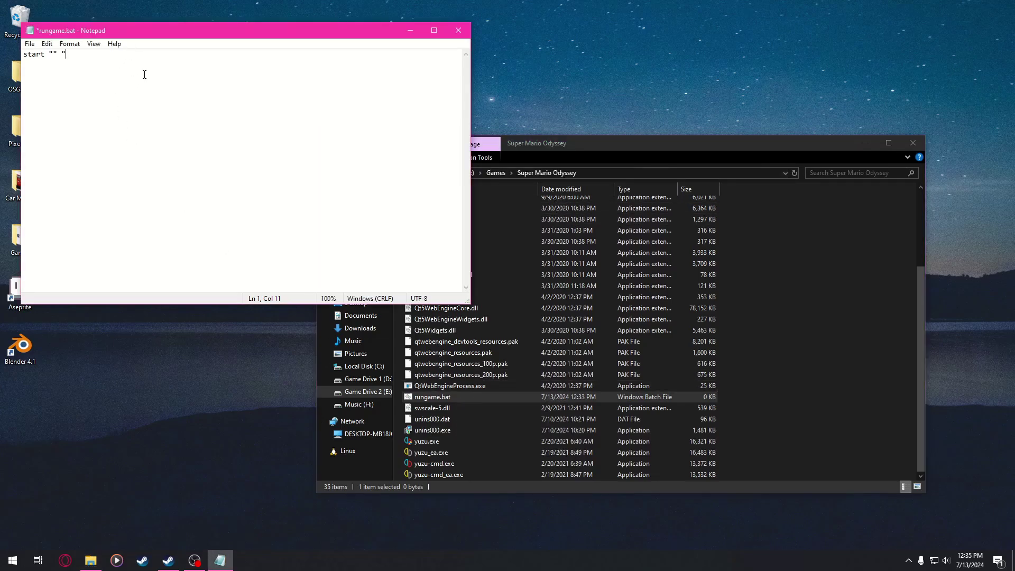
{"action": "key", "text": "ctrl+v"}
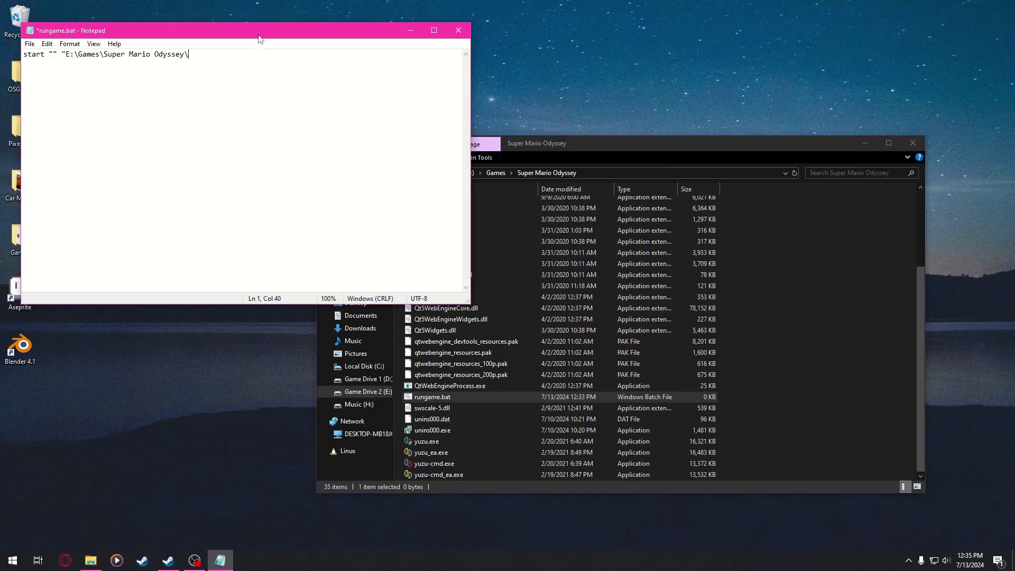
Shrink the Notepad window over the folder window and complete the command's path with yuzu.exe and a closing quote
{"action": "left_click_drag", "start_coordinate": [397, 304], "coordinate": [397, 67]}
{"action": "left_click_drag", "start_coordinate": [358, 32], "coordinate": [736, 382]}
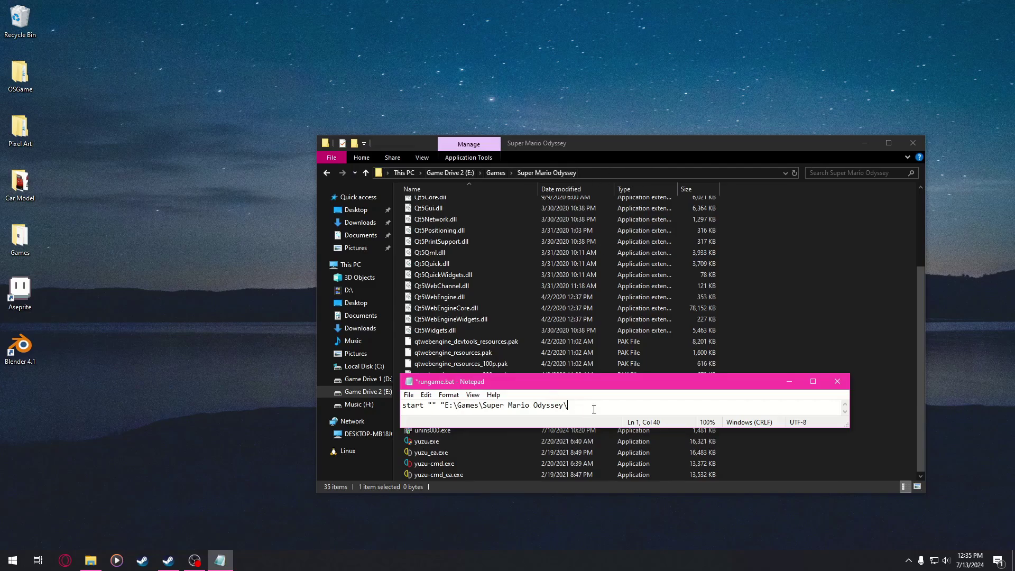
{"action": "type", "text": "yuzu.exe"}
{"action": "left_click_drag", "start_coordinate": [489, 386], "coordinate": [284, 170]}
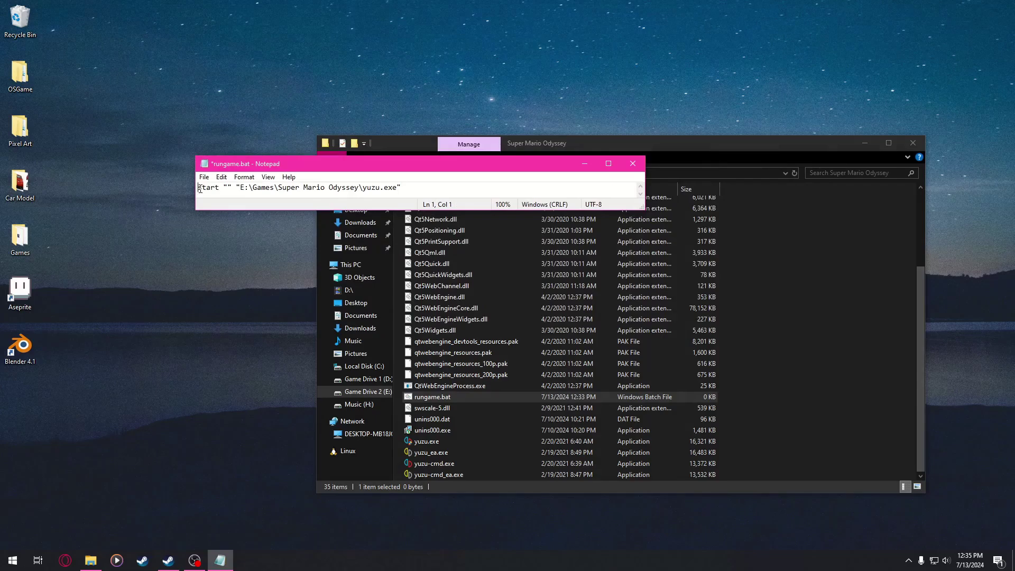
{"action": "left_click_drag", "start_coordinate": [200, 189], "coordinate": [402, 189]}
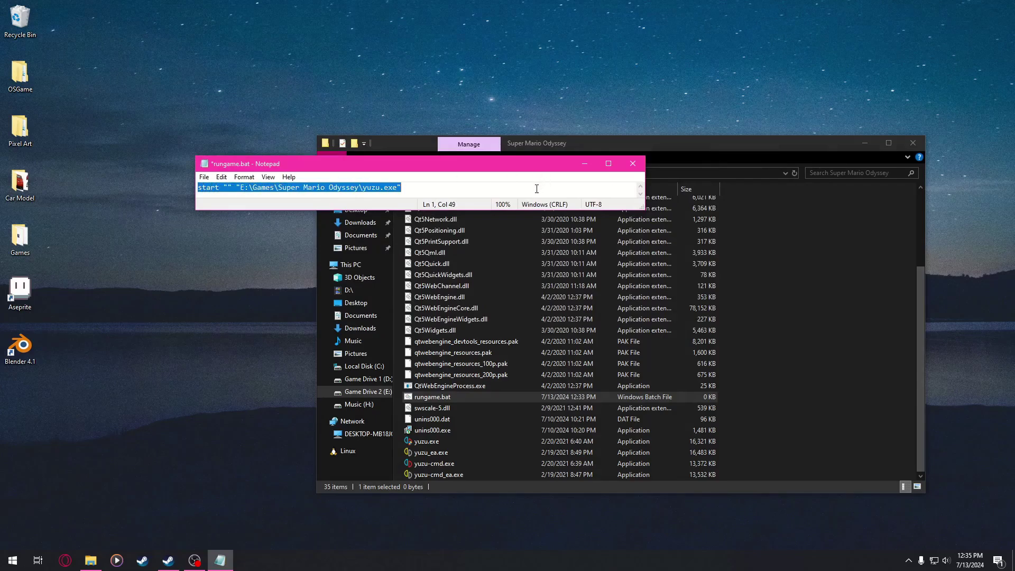
{"action": "left_click", "coordinate": [533, 192]}
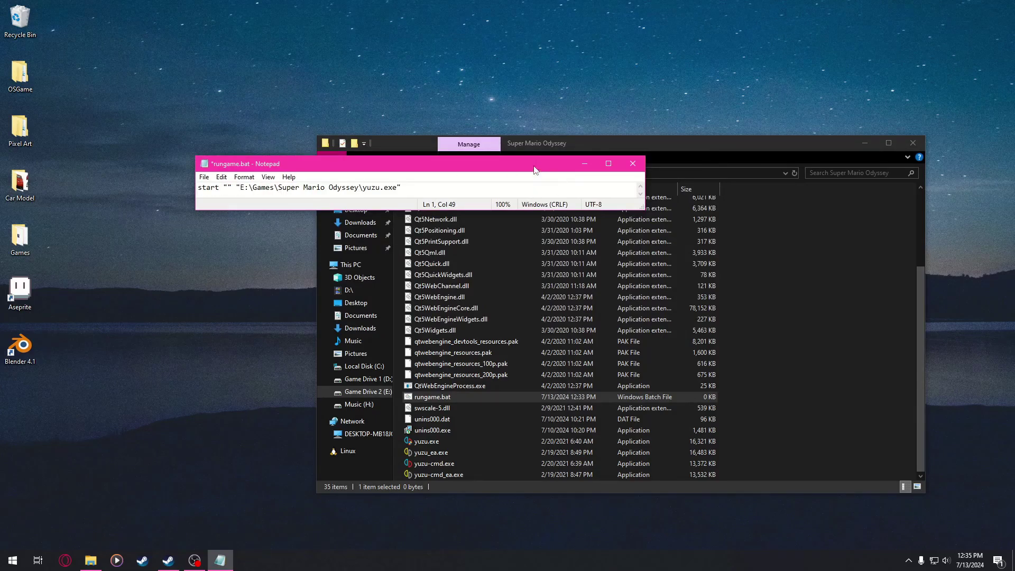
Move the Notepad window clear of the folder window and check the script's path against the Super Mario Odyssey folder
{"action": "left_click_drag", "start_coordinate": [533, 165], "coordinate": [401, 68]}
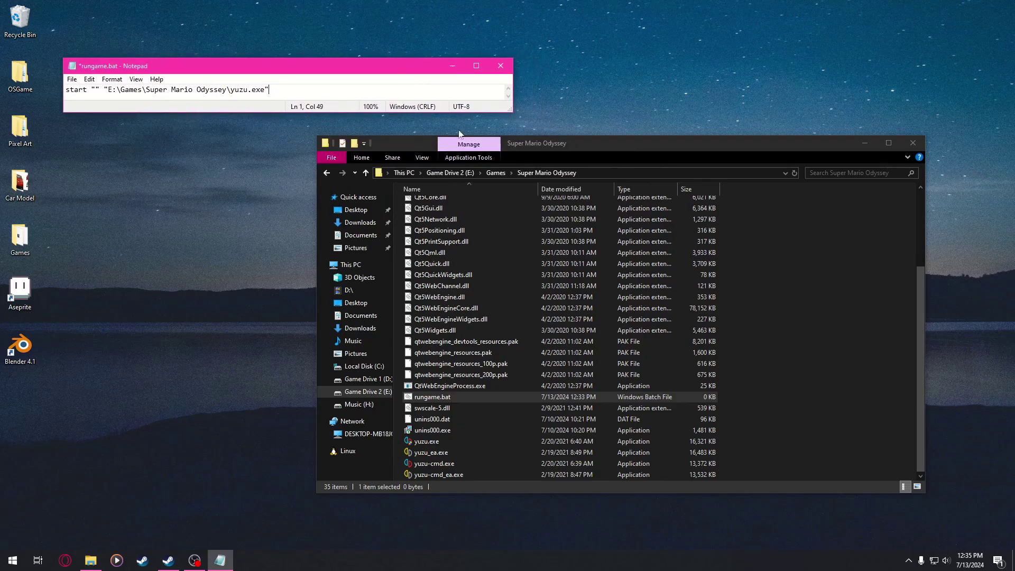
{"action": "left_click", "coordinate": [614, 151]}
{"action": "scroll", "coordinate": [610, 281], "scroll_direction": "up", "scroll_amount": 4}
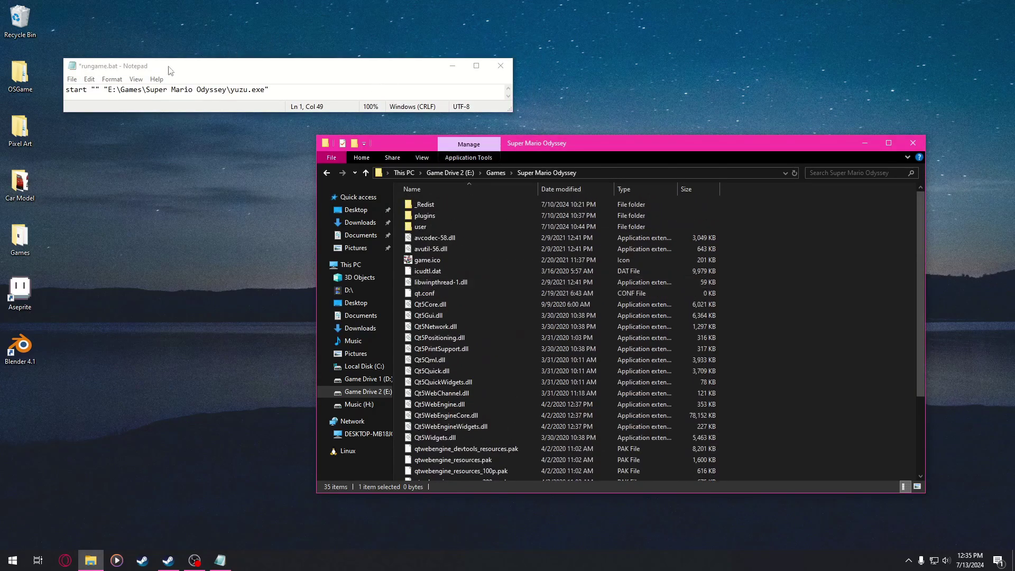
{"action": "left_click", "coordinate": [120, 91]}
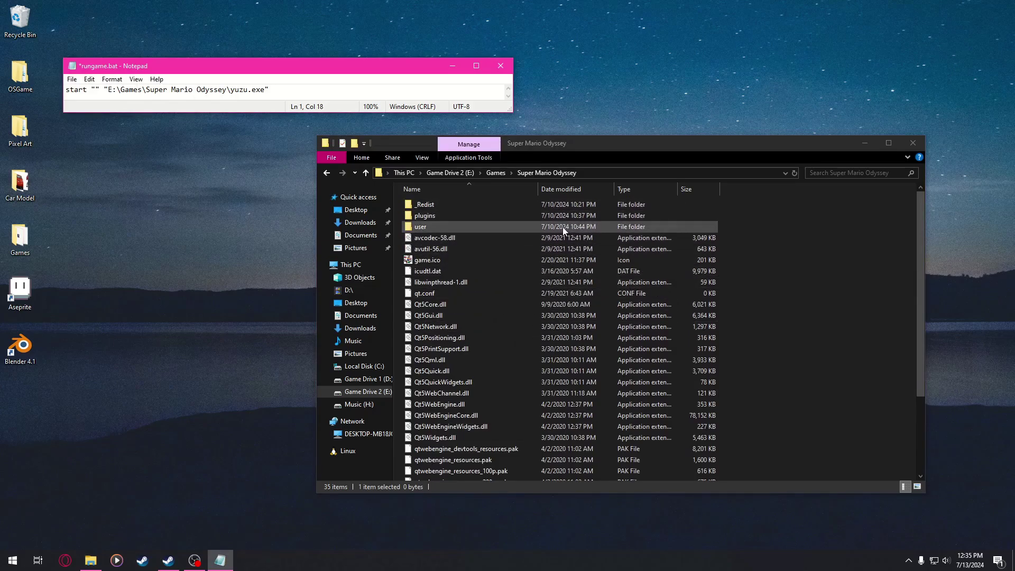
Open the user\nand\user\Contents\registered subfolder of the Super Mario Odyssey folder
{"action": "double_click", "coordinate": [452, 226]}
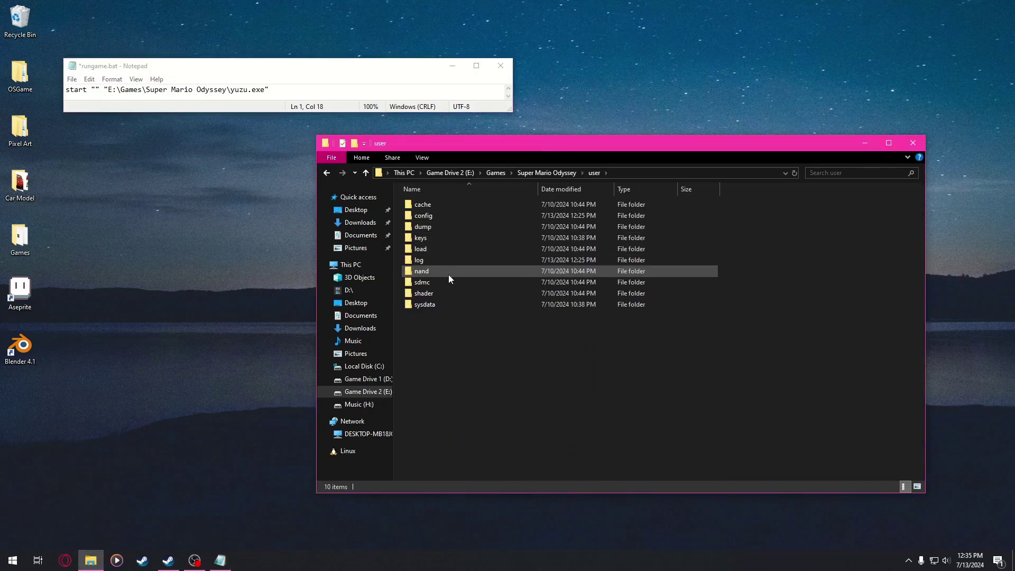
{"action": "double_click", "coordinate": [438, 271]}
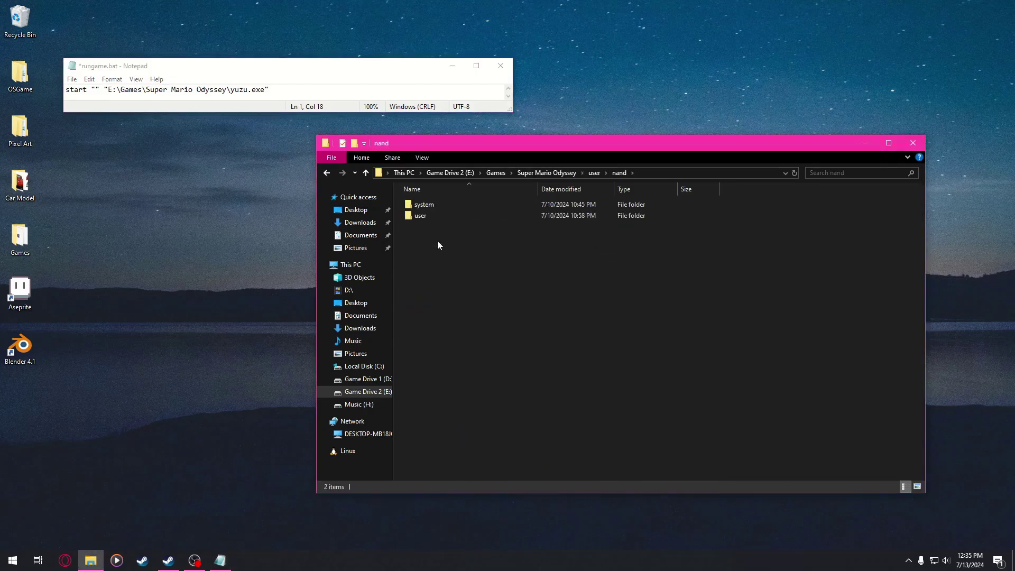
{"action": "double_click", "coordinate": [430, 218]}
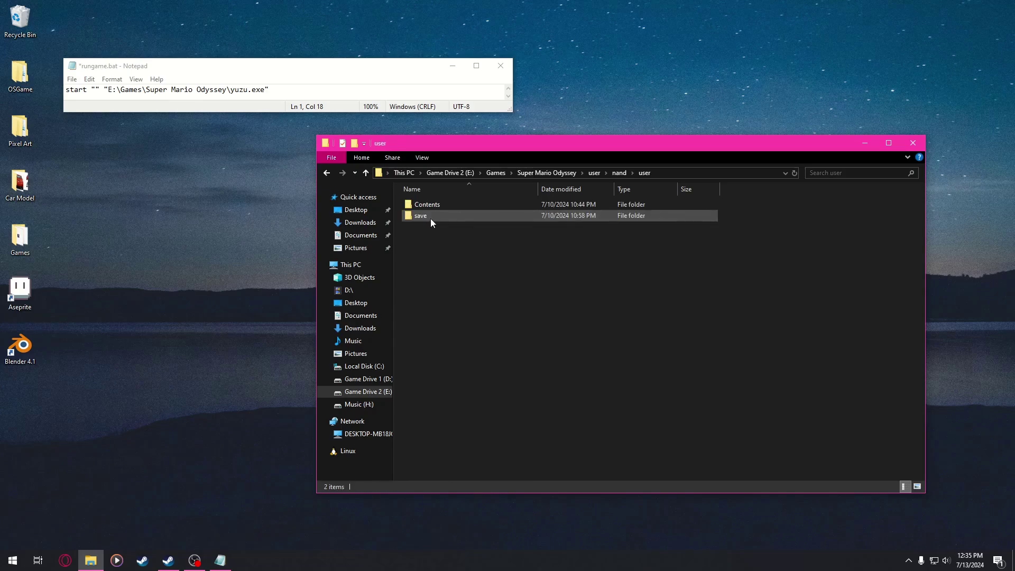
{"action": "double_click", "coordinate": [430, 205]}
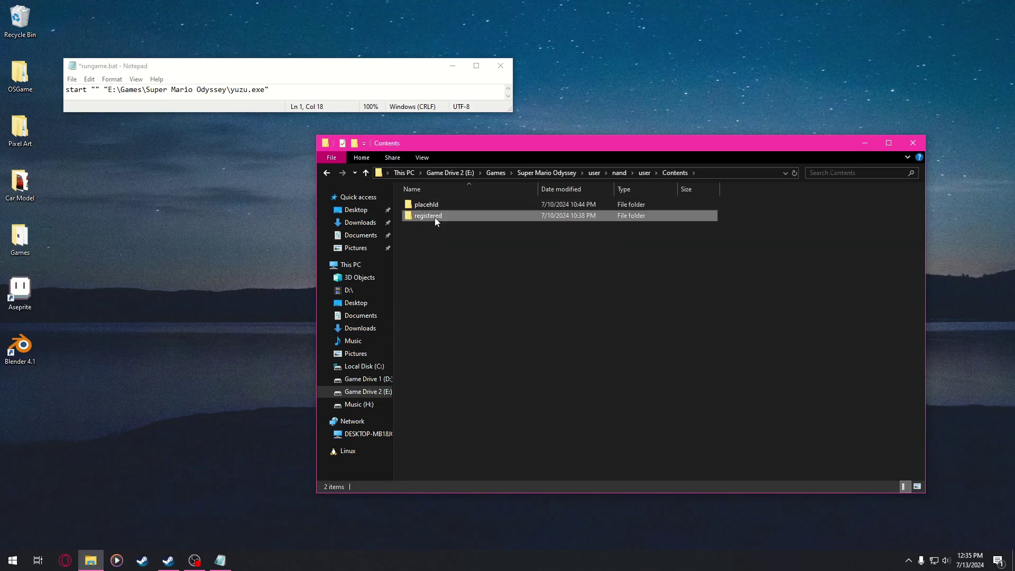
{"action": "double_click", "coordinate": [435, 217]}
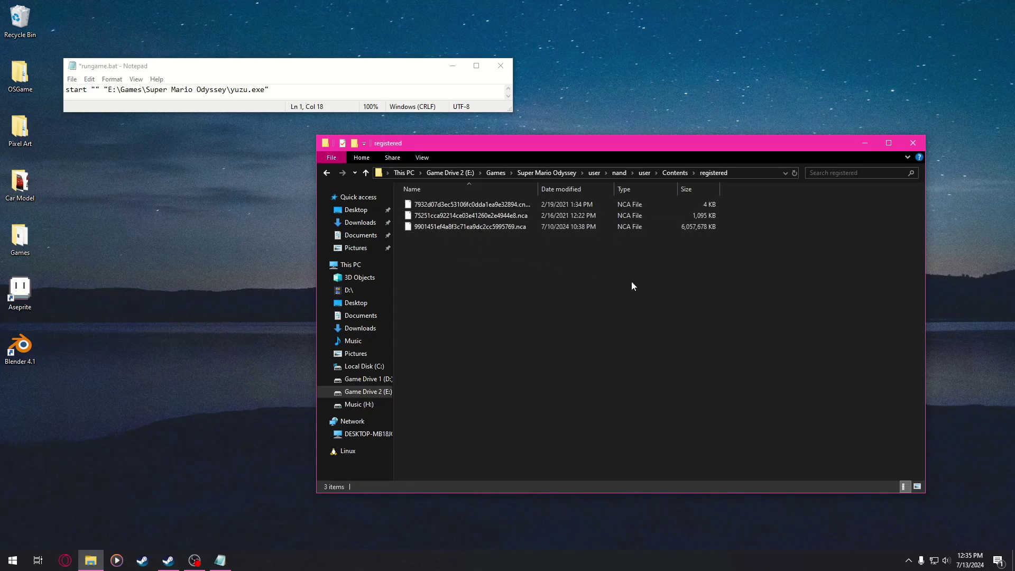
Compare the sizes of the NCA files in the registered folder and select the largest one
{"action": "left_click_drag", "start_coordinate": [632, 281], "coordinate": [583, 250]}
{"action": "left_click_drag", "start_coordinate": [723, 257], "coordinate": [545, 233]}
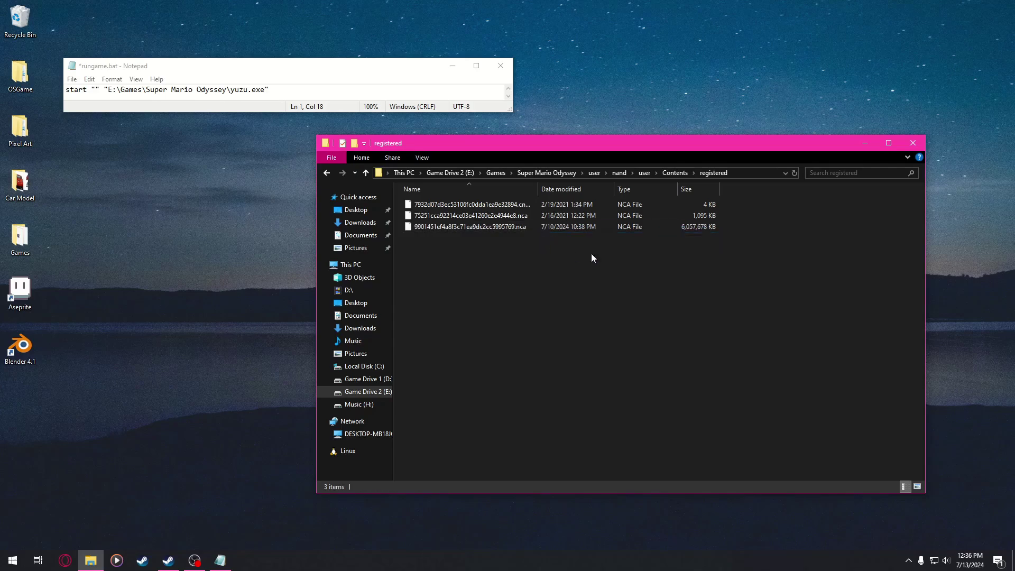
{"action": "left_click", "coordinate": [715, 231]}
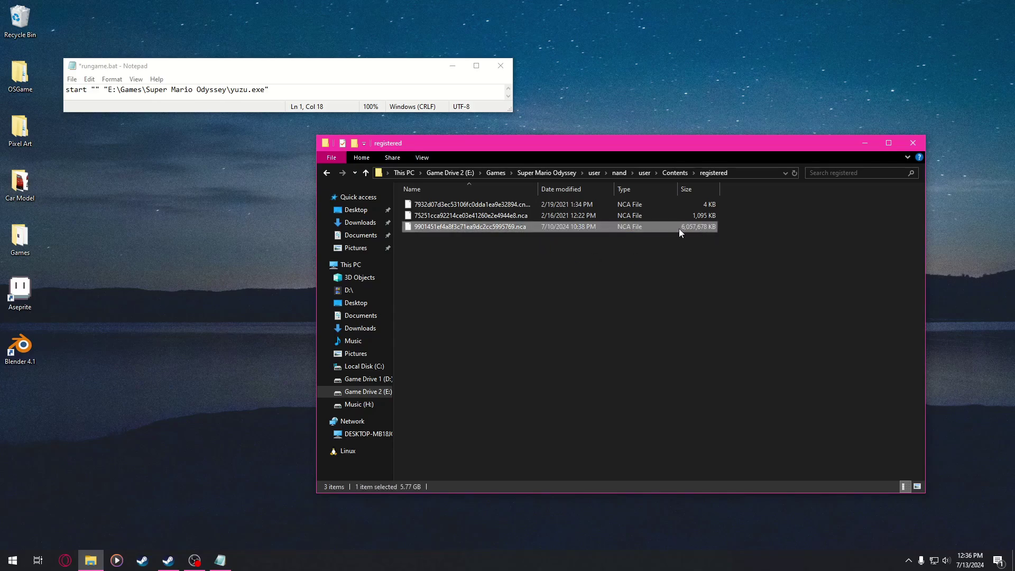
{"action": "left_click", "coordinate": [702, 205]}
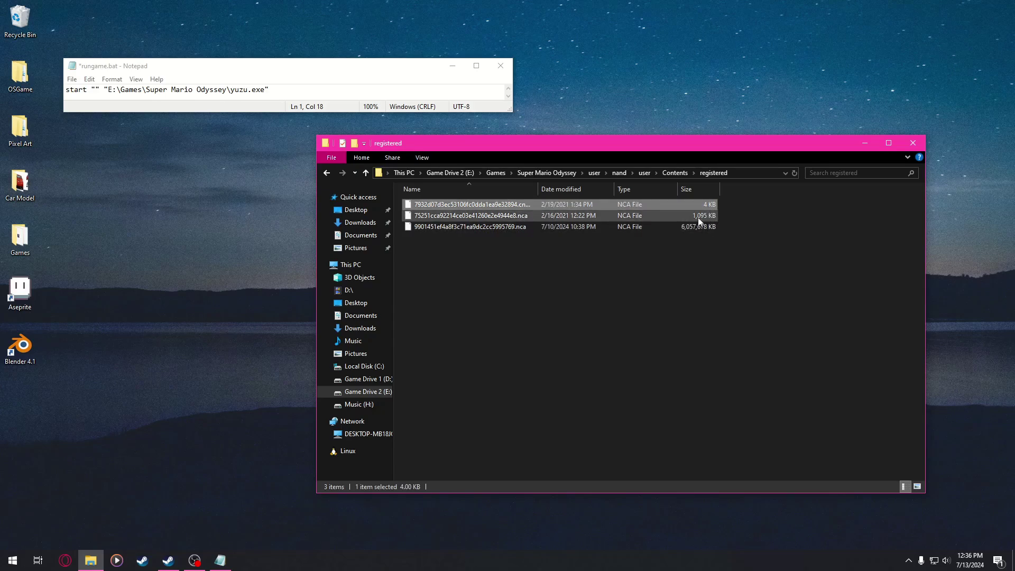
{"action": "left_click", "coordinate": [680, 227]}
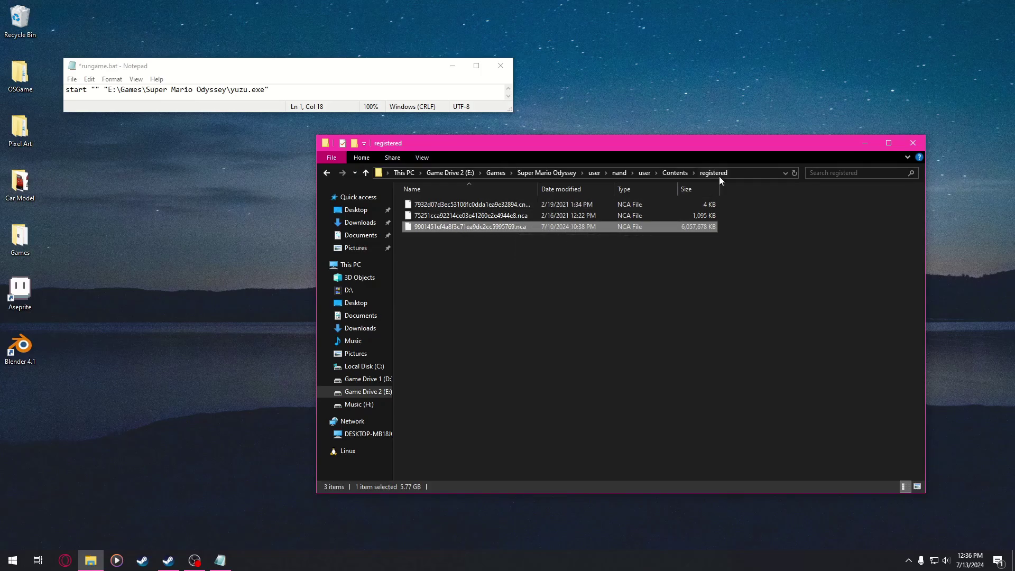
Append a space, an opening quote and the copied path of the registered folder to the rungame.bat command, and enlarge the Notepad window to fit
{"action": "left_click", "coordinate": [747, 174]}
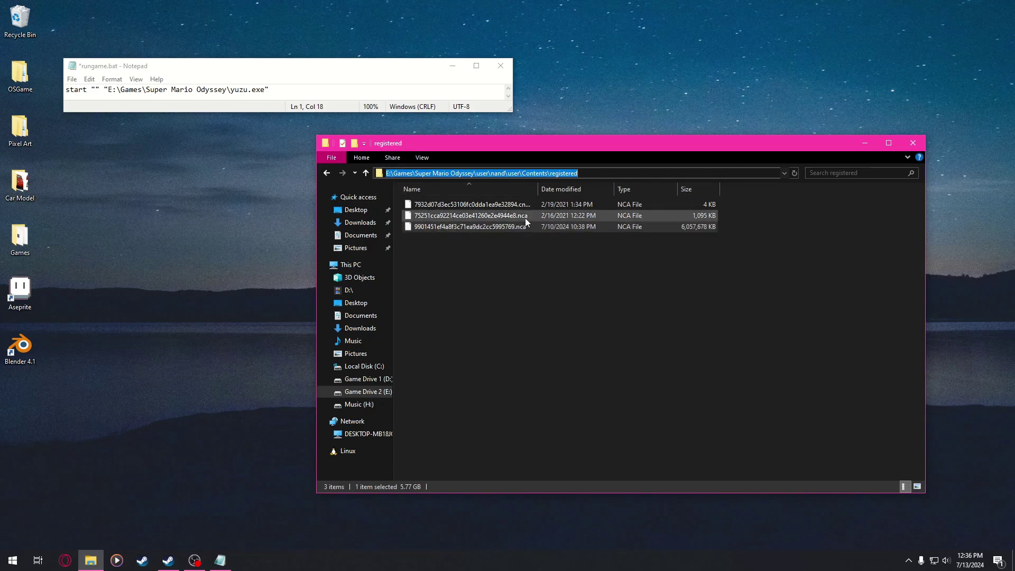
{"action": "right_click", "coordinate": [563, 175]}
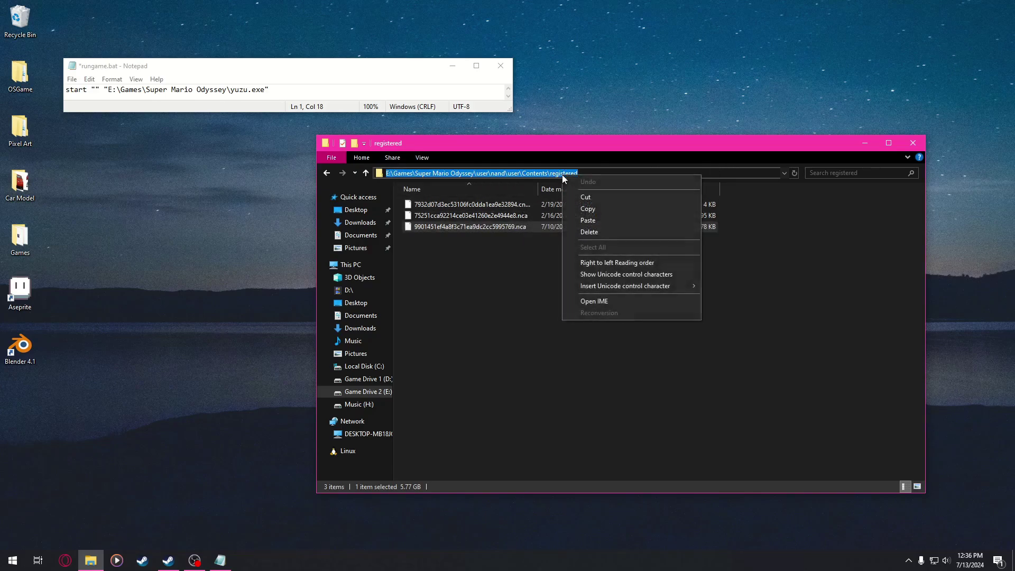
{"action": "left_click", "coordinate": [545, 153]}
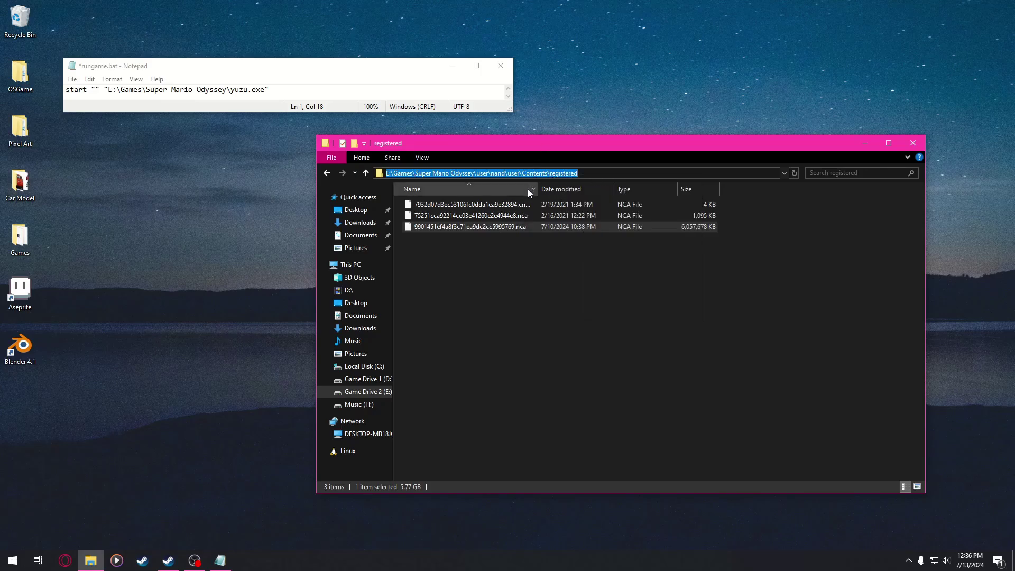
{"action": "left_click", "coordinate": [399, 89]}
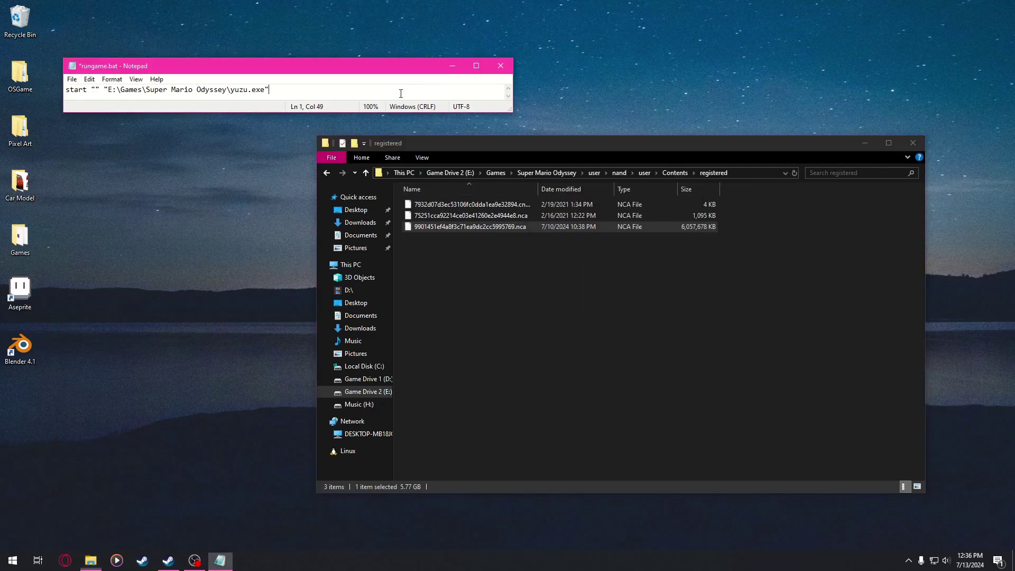
{"action": "left_click_drag", "start_coordinate": [265, 67], "coordinate": [519, 124]}
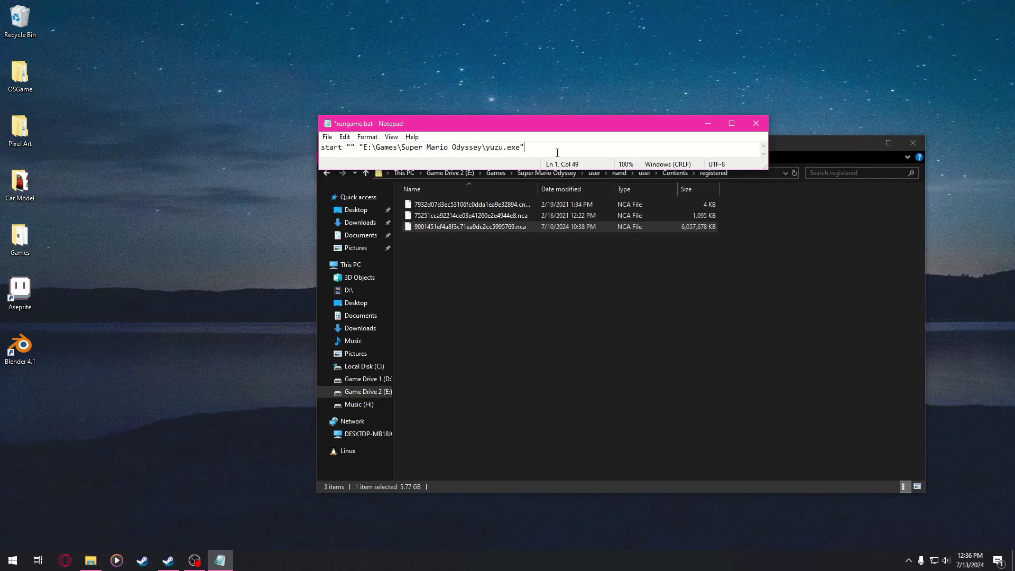
{"action": "type", "text": "\""}
{"action": "key", "text": "ctrl+v"}
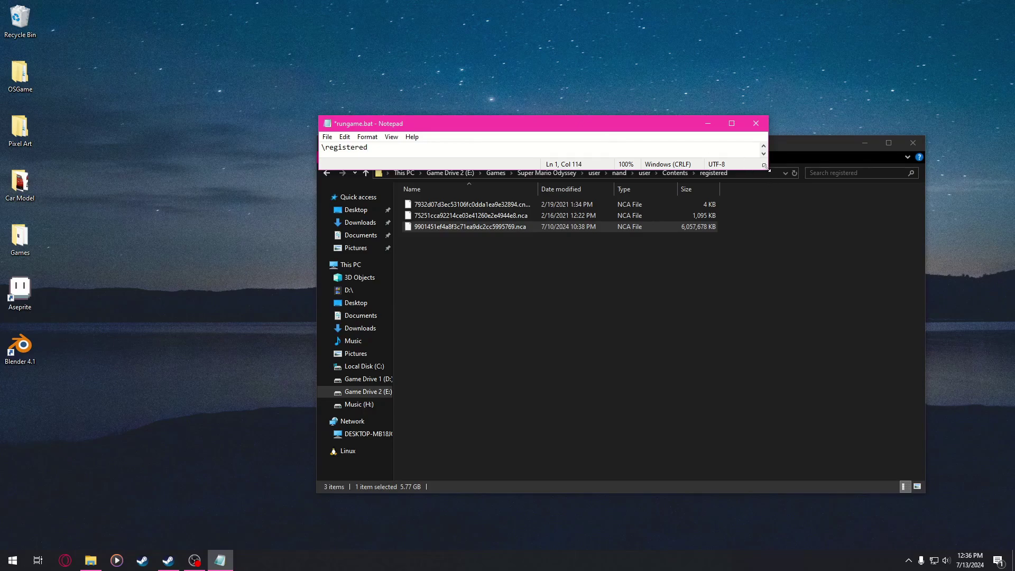
{"action": "left_click_drag", "start_coordinate": [766, 168], "coordinate": [937, 258]}
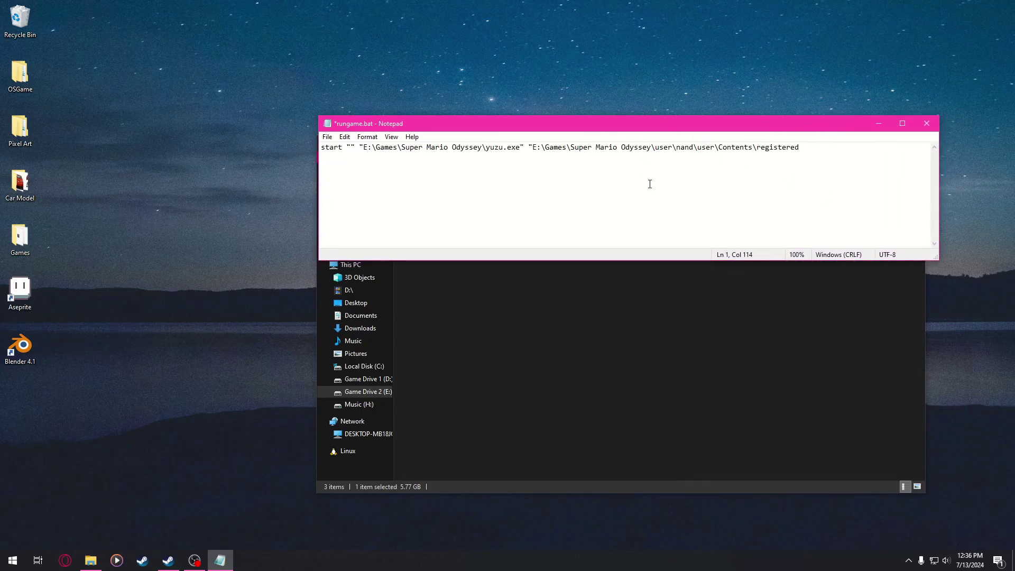
{"action": "left_click_drag", "start_coordinate": [627, 130], "coordinate": [465, 265]}
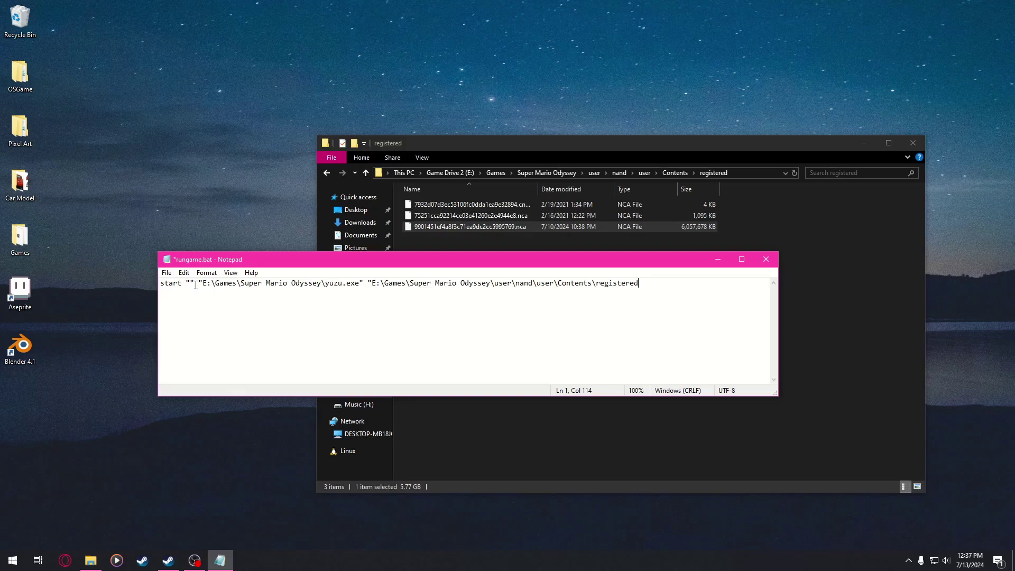
Review the command's empty quotes, yuzu.exe path and second path, and return to the end of the line
{"action": "left_click_drag", "start_coordinate": [195, 284], "coordinate": [186, 285]}
{"action": "left_click", "coordinate": [200, 284]}
{"action": "left_click_drag", "start_coordinate": [201, 284], "coordinate": [366, 287]}
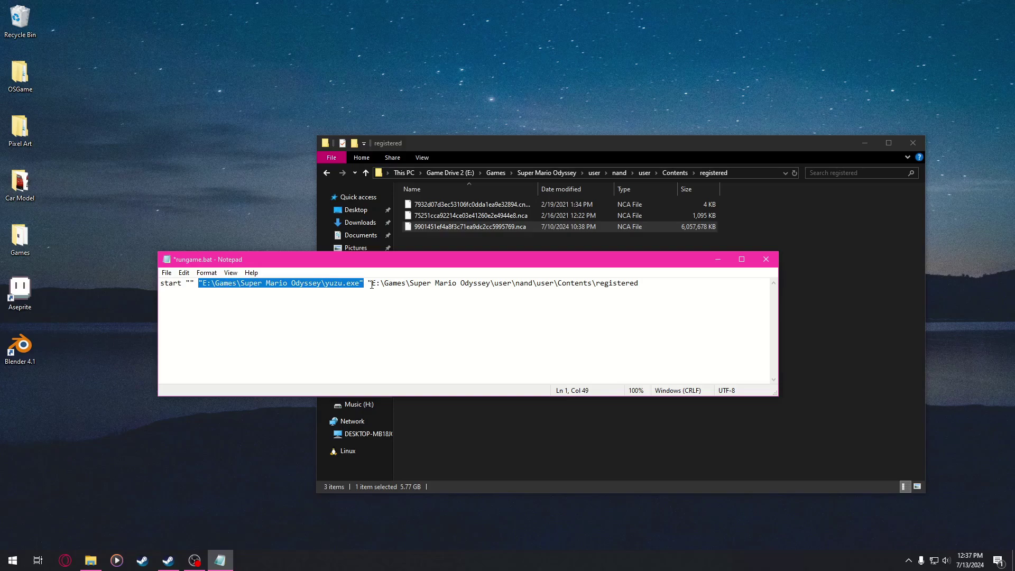
{"action": "left_click", "coordinate": [372, 284]}
{"action": "left_click_drag", "start_coordinate": [393, 285], "coordinate": [593, 29]}
{"action": "left_click", "coordinate": [664, 288]}
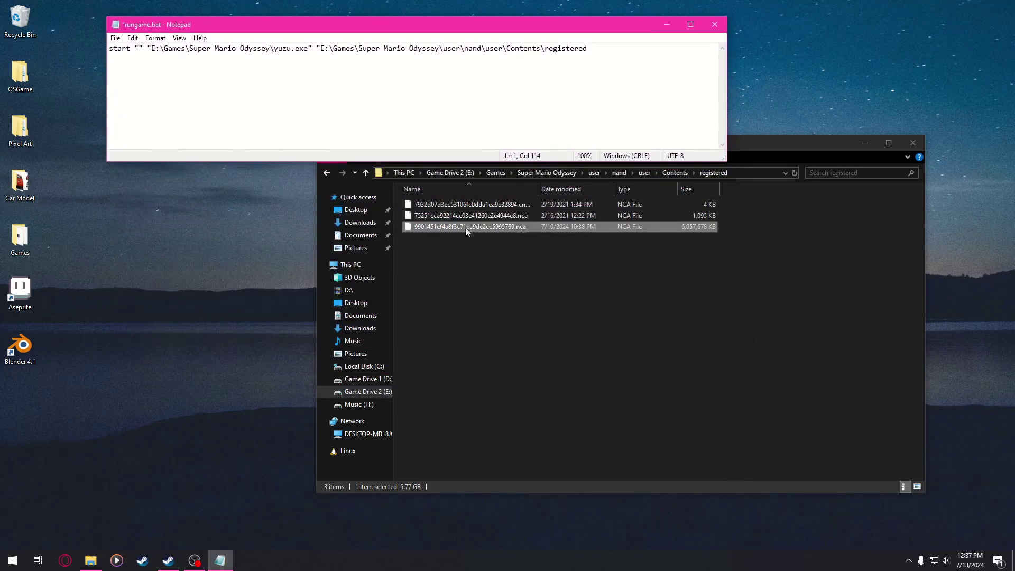
Complete the second path with a backslash, the copied file name 9901451ef4a8f3c71ea9dc2cc5995769.nca and a closing quote, widening Notepad to fit the line
{"action": "left_click_drag", "start_coordinate": [786, 145], "coordinate": [744, 192]}
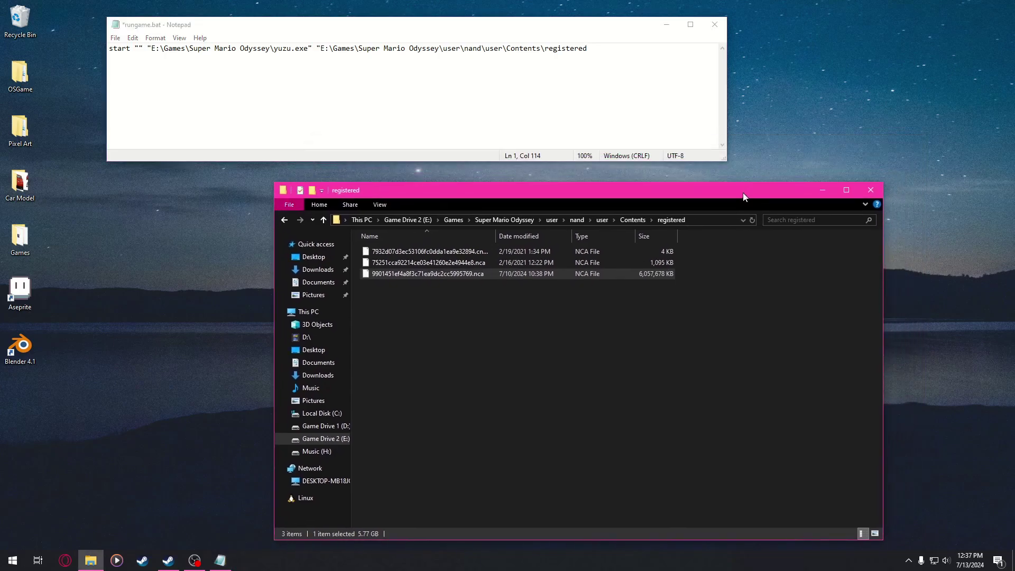
{"action": "right_click", "coordinate": [415, 274]}
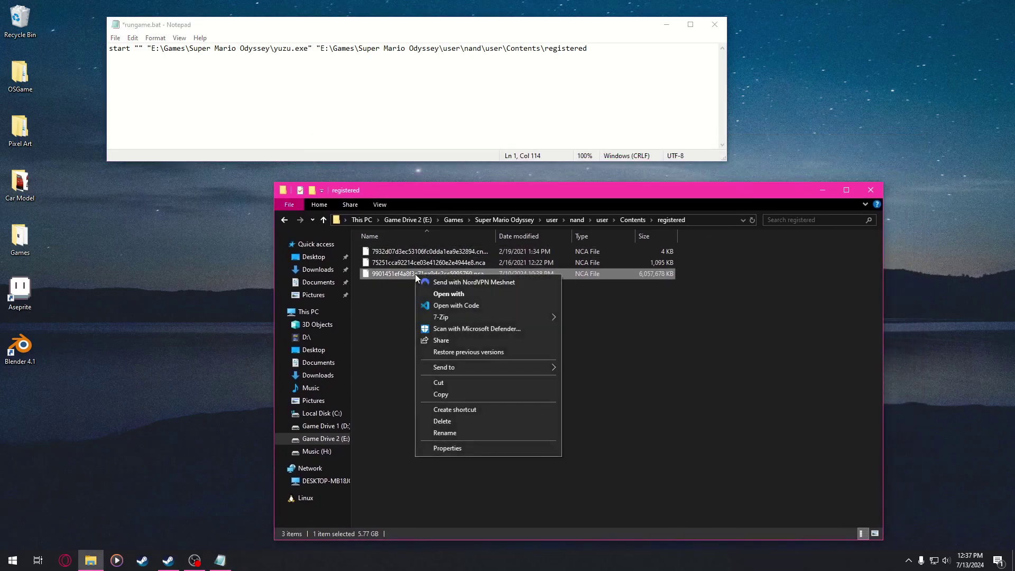
{"action": "left_click", "coordinate": [475, 435]}
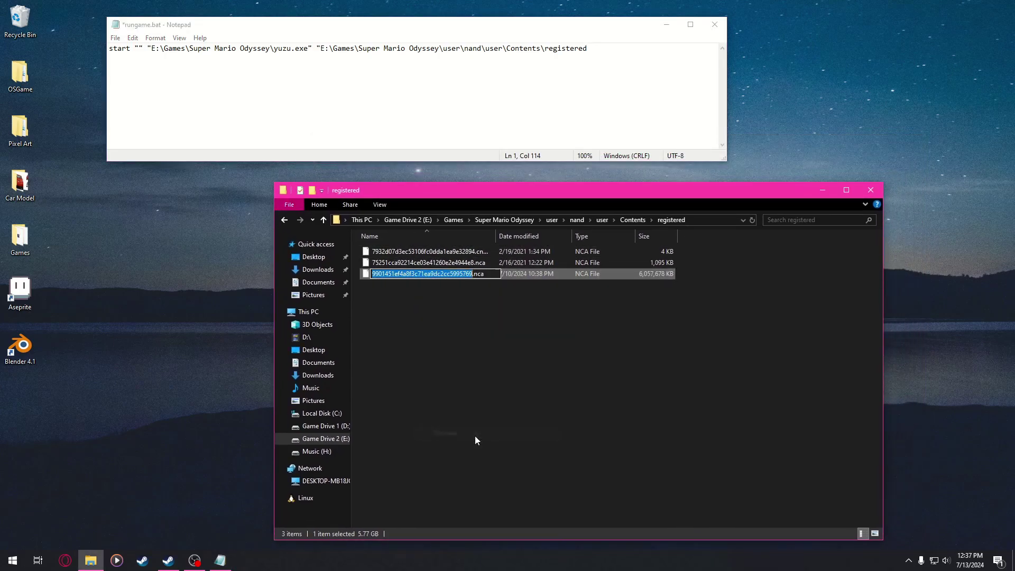
{"action": "left_click_drag", "start_coordinate": [494, 274], "coordinate": [362, 275]}
{"action": "right_click", "coordinate": [479, 274]}
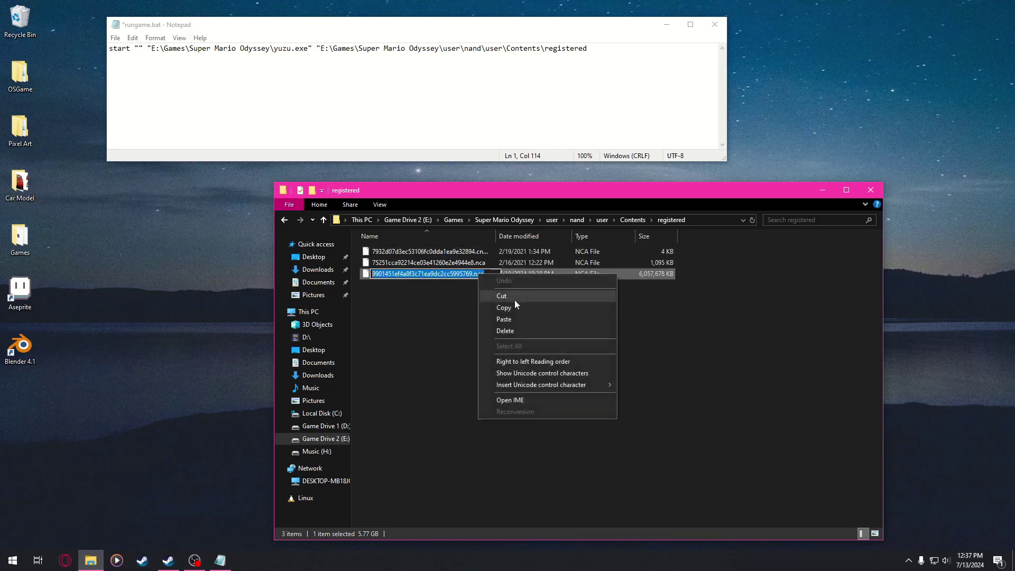
{"action": "left_click", "coordinate": [519, 305]}
{"action": "left_click", "coordinate": [615, 66]}
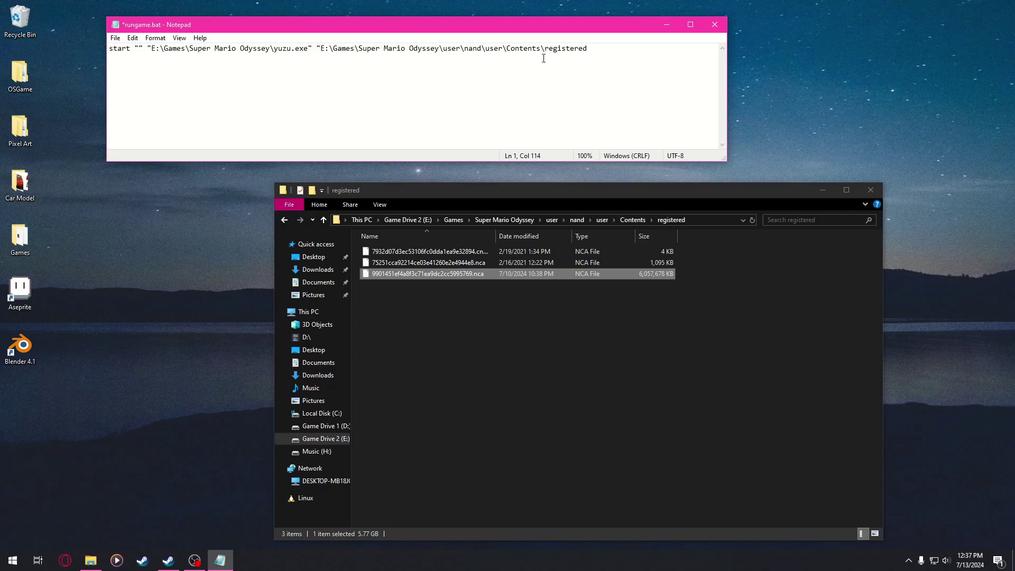
{"action": "type", "text": "\\"}
{"action": "key", "text": "ctrl+v"}
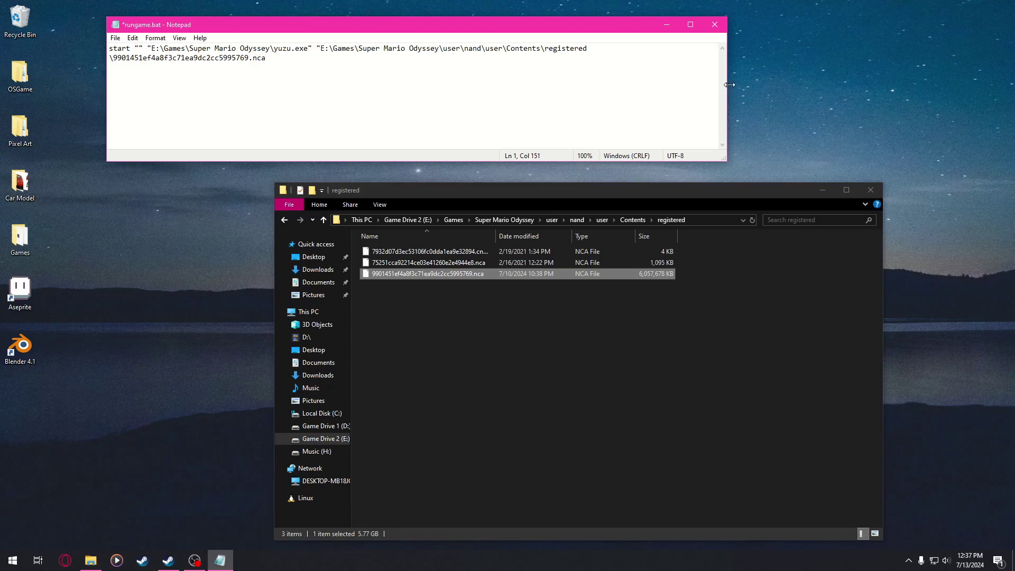
{"action": "left_click_drag", "start_coordinate": [727, 85], "coordinate": [922, 85]}
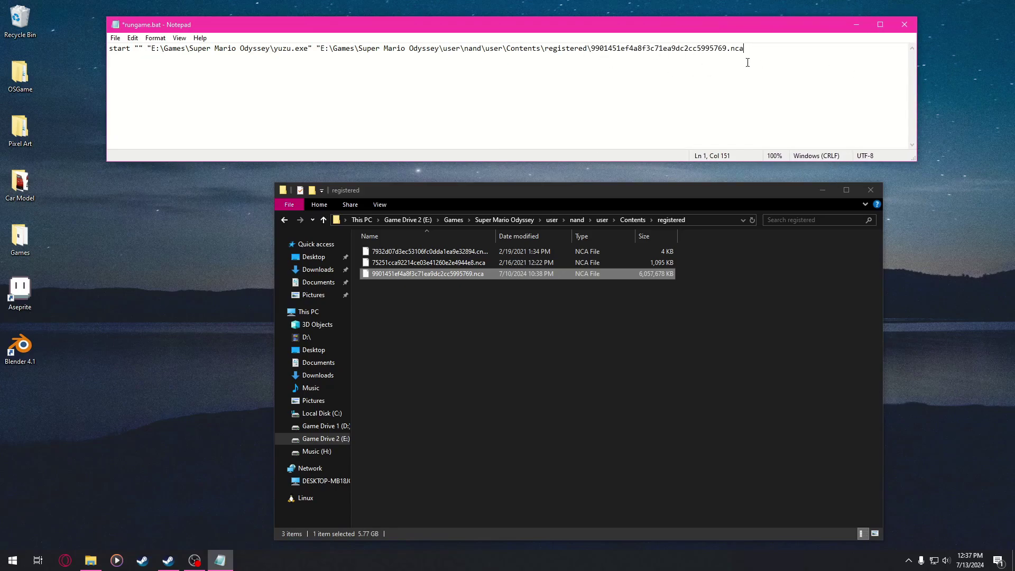
{"action": "type", "text": "\""}
Insert the options -f -g between the yuzu.exe path and the game file path in the command
{"action": "left_click", "coordinate": [312, 48]}
{"action": "left_click", "coordinate": [317, 48]}
{"action": "left_click", "coordinate": [312, 48]}
{"action": "key", "text": "Right"}
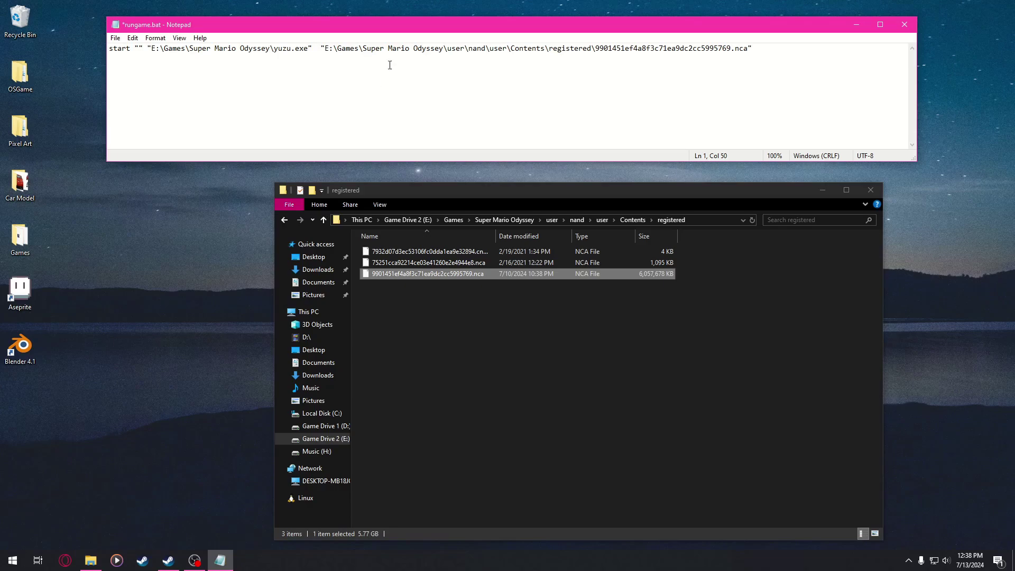
{"action": "left_click_drag", "start_coordinate": [312, 48], "coordinate": [320, 49]}
{"action": "left_click", "coordinate": [320, 49]}
{"action": "type", "text": "-f"}
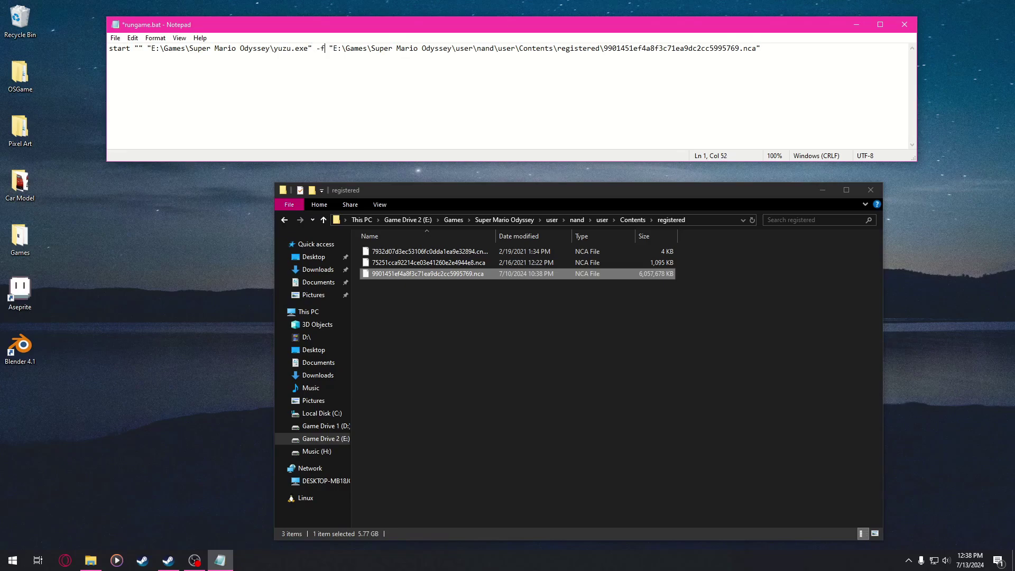
{"action": "type", "text": " -"}
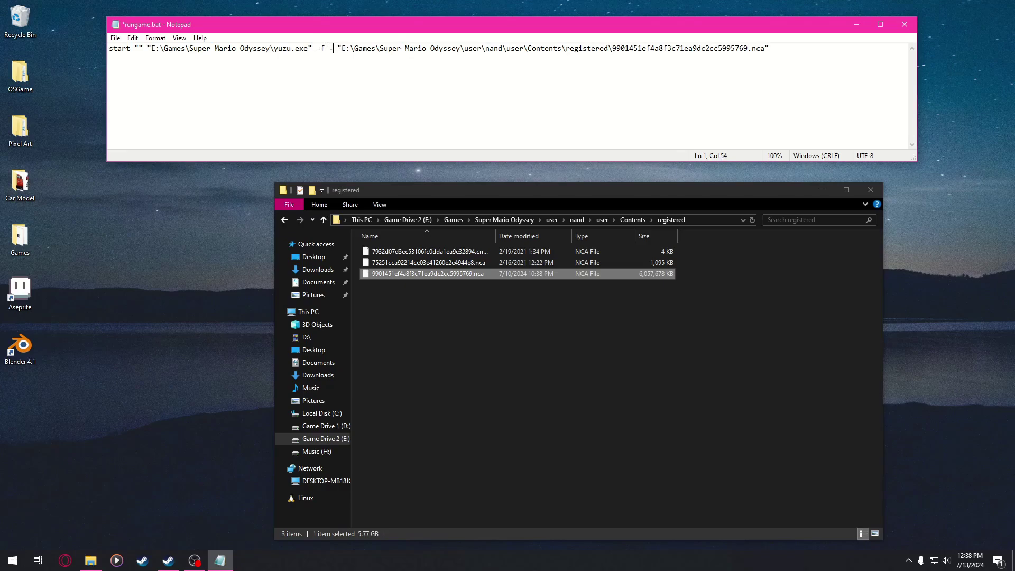
{"action": "type", "text": "g"}
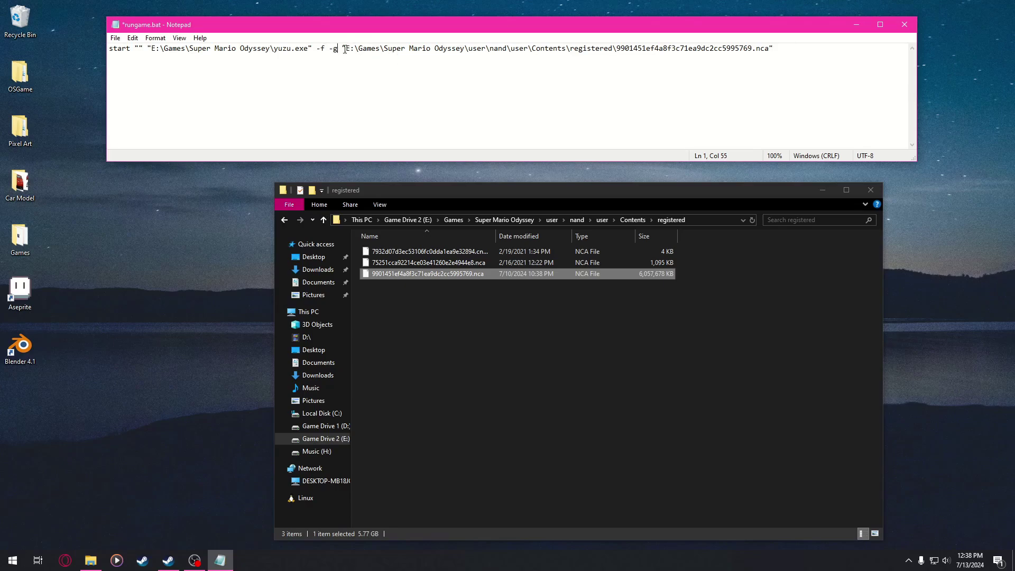
Review the command's options, yuzu.exe path and NCA file path against the registered folder
{"action": "left_click_drag", "start_coordinate": [335, 49], "coordinate": [316, 50]}
{"action": "left_click", "coordinate": [644, 120]}
{"action": "left_click_drag", "start_coordinate": [221, 25], "coordinate": [308, 129]}
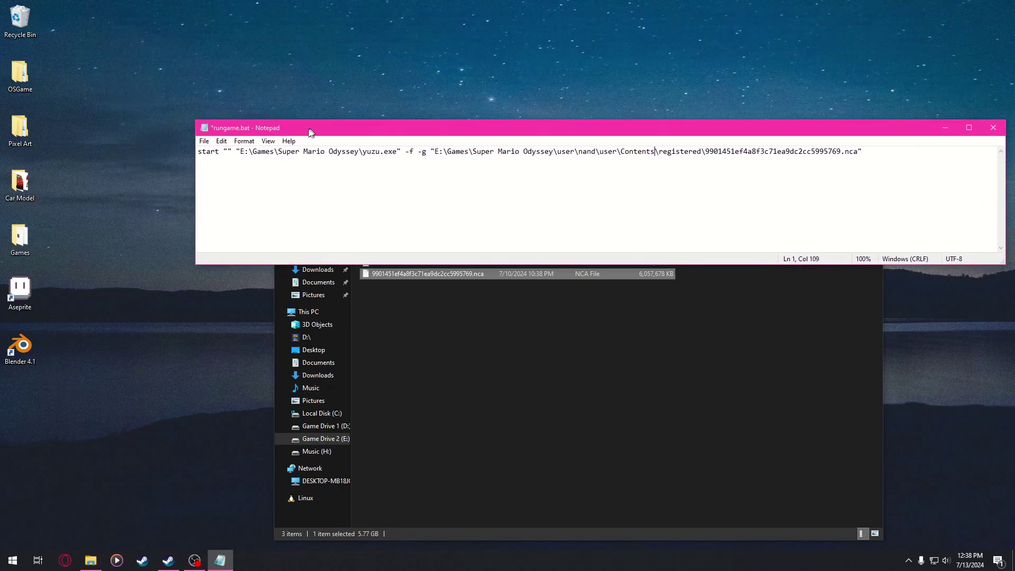
{"action": "left_click_drag", "start_coordinate": [201, 154], "coordinate": [361, 154]}
{"action": "left_click", "coordinate": [394, 159]}
{"action": "left_click_drag", "start_coordinate": [411, 128], "coordinate": [737, 45]}
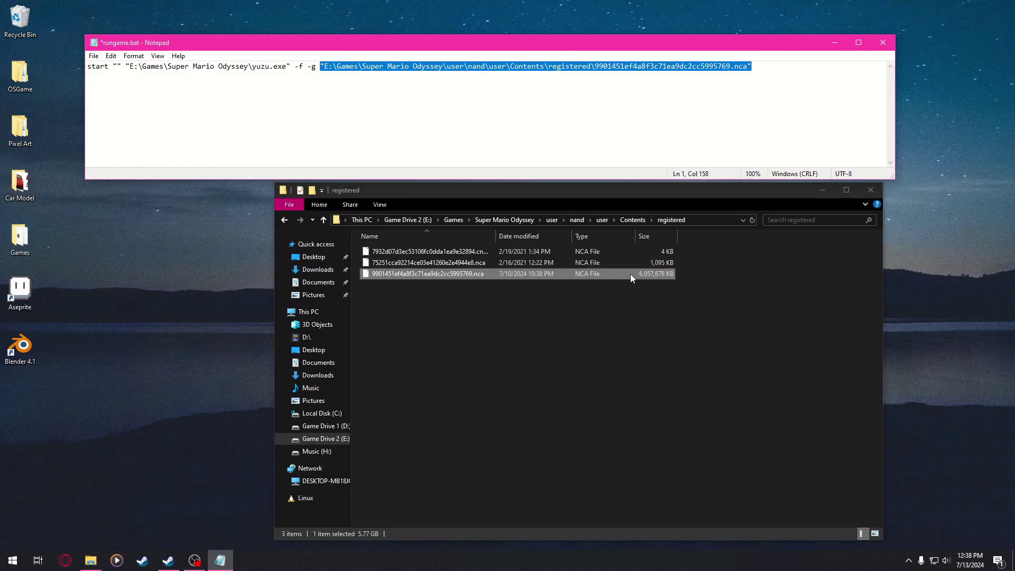
{"action": "key", "text": "End"}
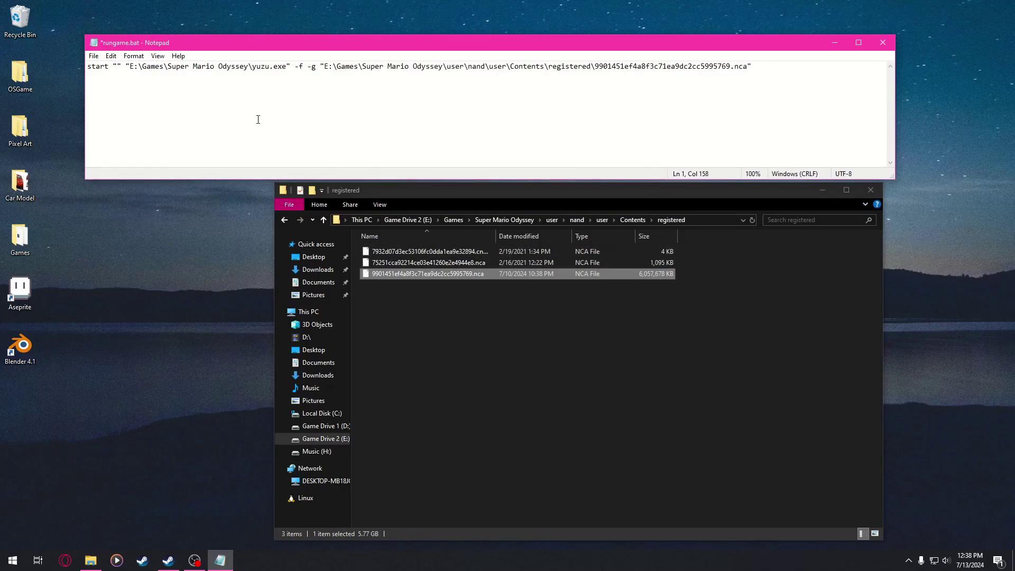
Save rungame.bat, narrow and reposition its Notepad window, and show the available save commands
{"action": "key", "text": "ctrl+s"}
{"action": "left_click_drag", "start_coordinate": [85, 104], "coordinate": [356, 106]}
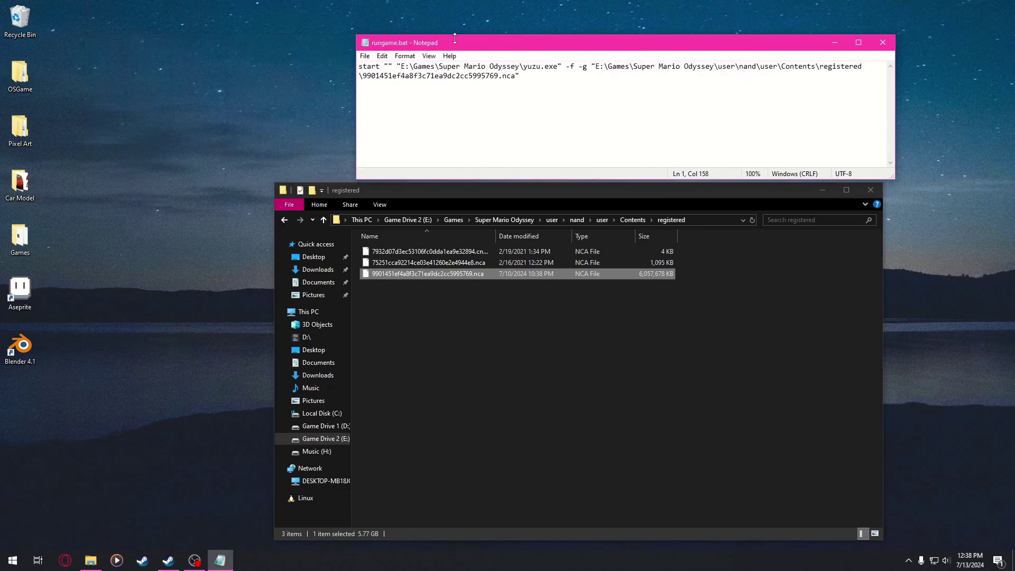
{"action": "left_click_drag", "start_coordinate": [454, 39], "coordinate": [409, 110]}
{"action": "left_click", "coordinate": [325, 123]}
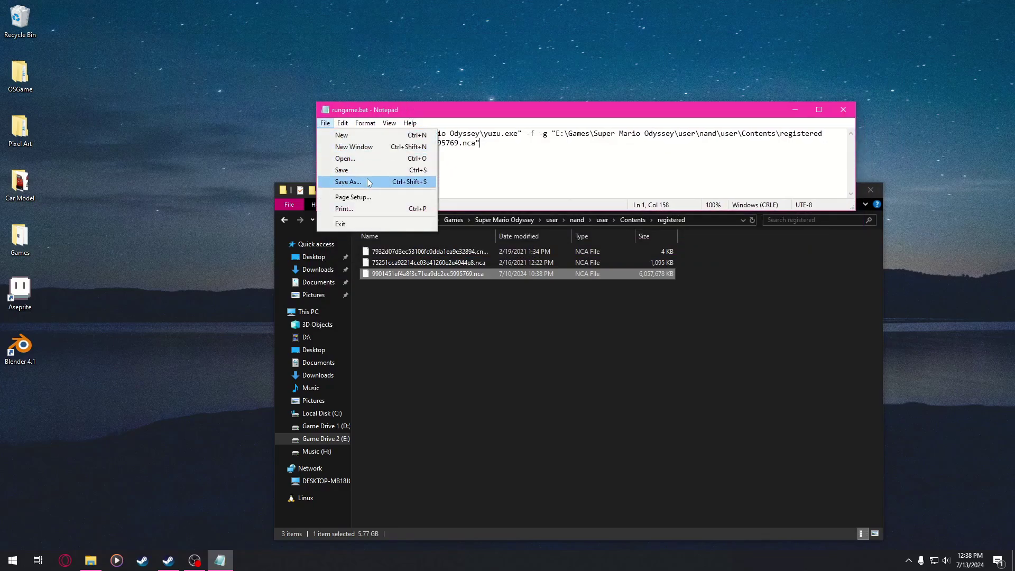
{"action": "left_click", "coordinate": [348, 182]}
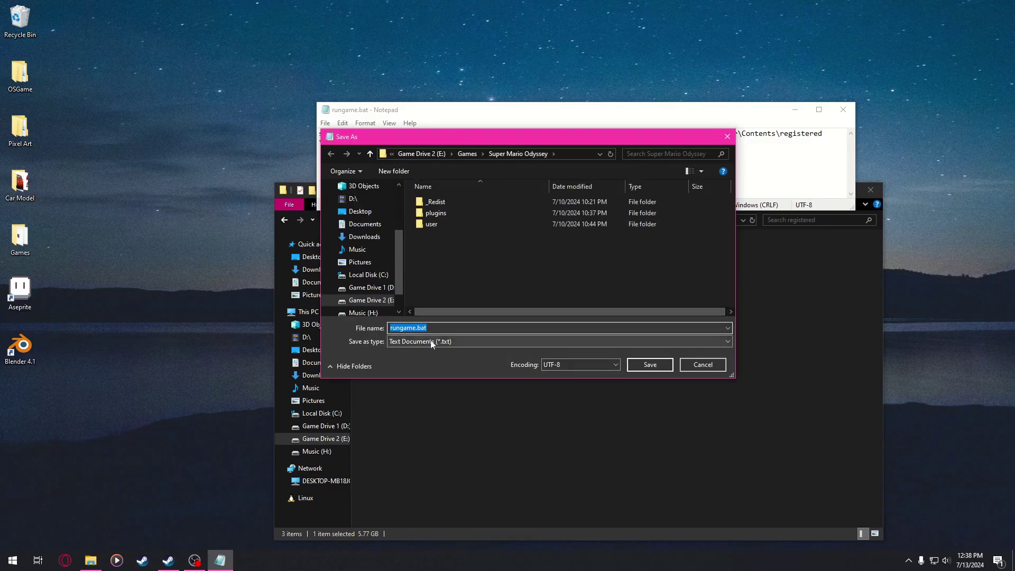
{"action": "left_click", "coordinate": [417, 342]}
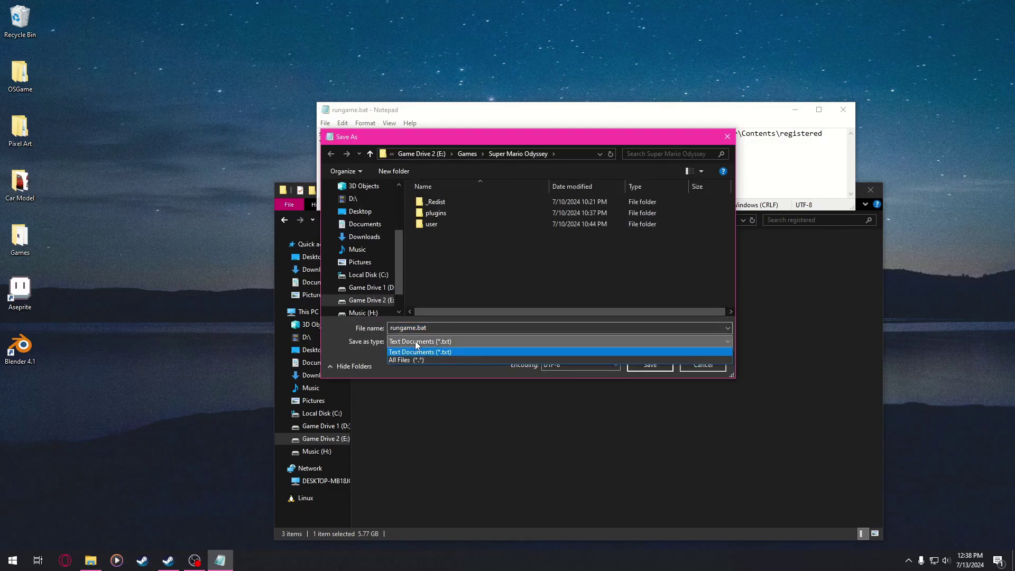
{"action": "left_click", "coordinate": [417, 359]}
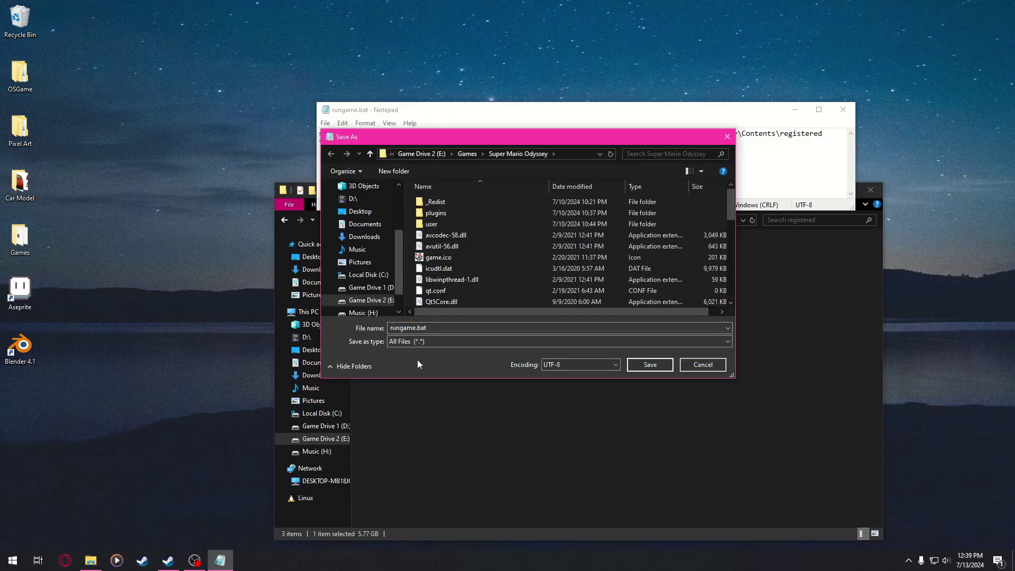
{"action": "left_click", "coordinate": [426, 328]}
{"action": "left_click_drag", "start_coordinate": [426, 327], "coordinate": [421, 328]}
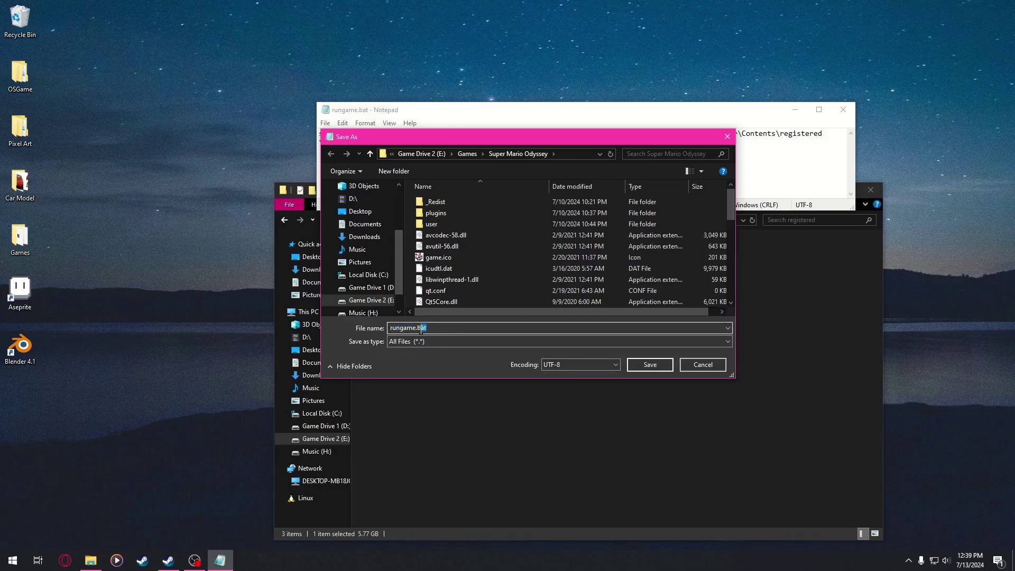
{"action": "type", "text": "bat"}
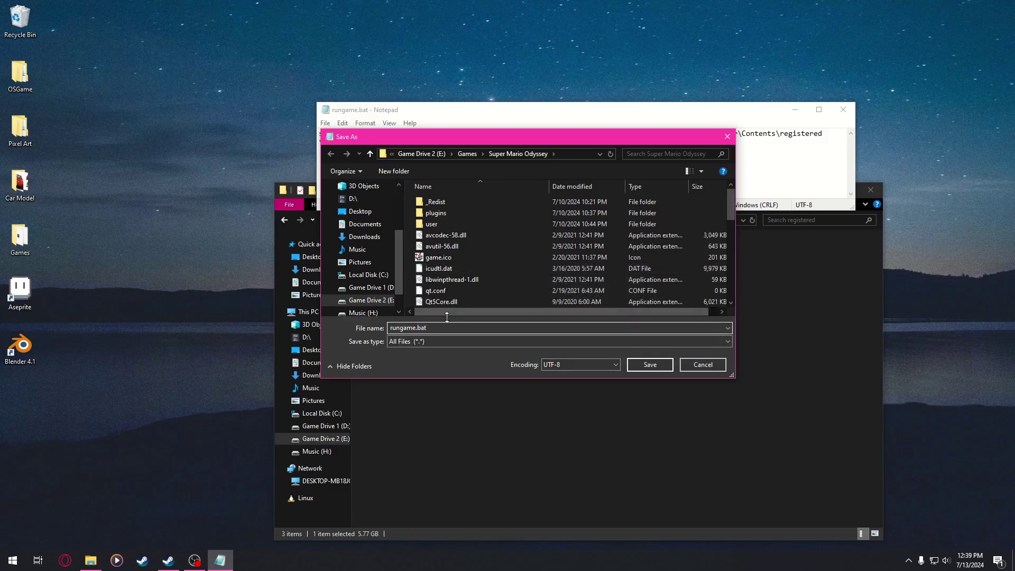
{"action": "left_click", "coordinate": [699, 367]}
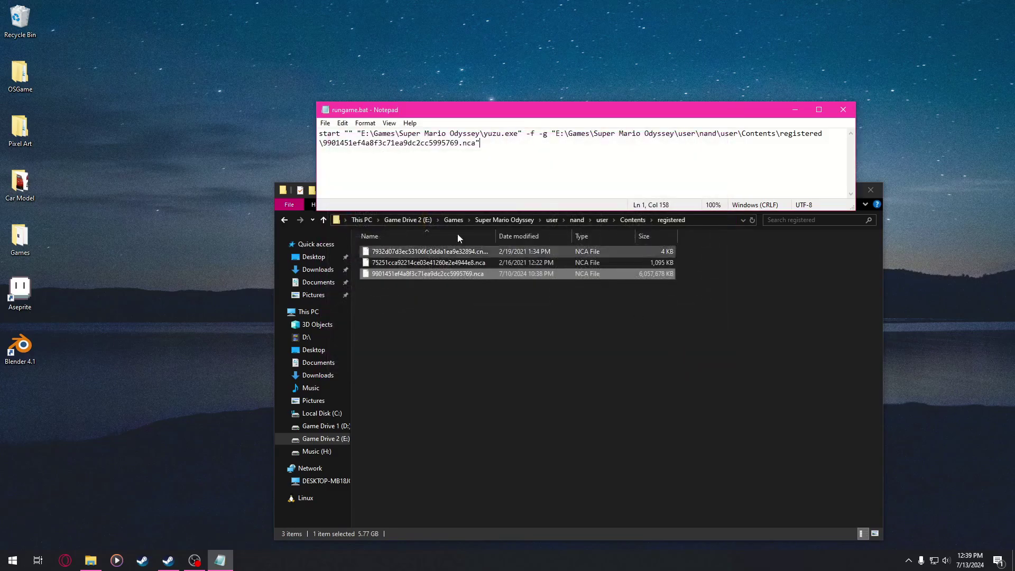
Close the rungame.bat Notepad window and locate rungame.bat in the Super Mario Odyssey folder
{"action": "left_click", "coordinate": [618, 362]}
{"action": "left_click", "coordinate": [565, 156]}
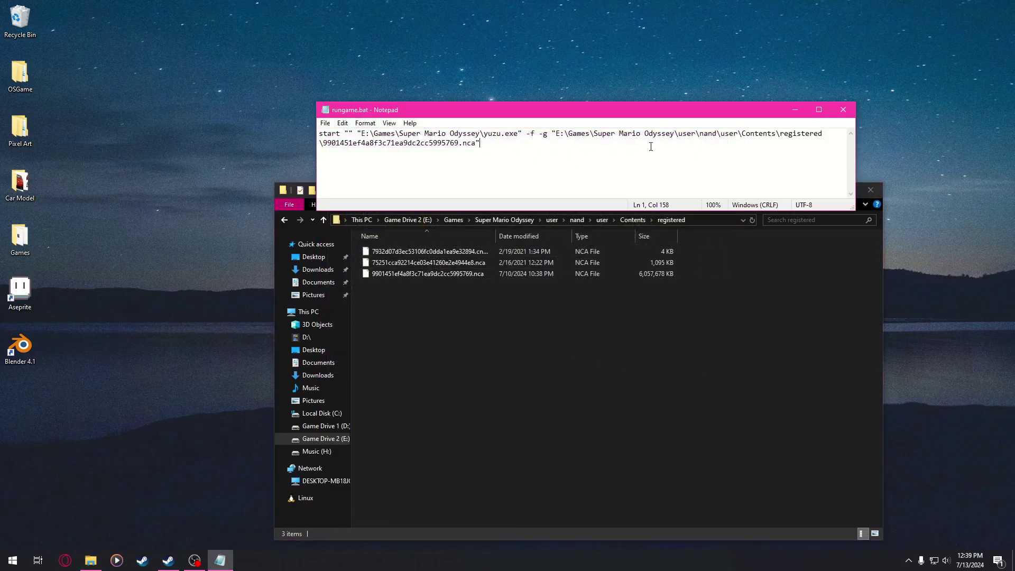
{"action": "left_click", "coordinate": [843, 110]}
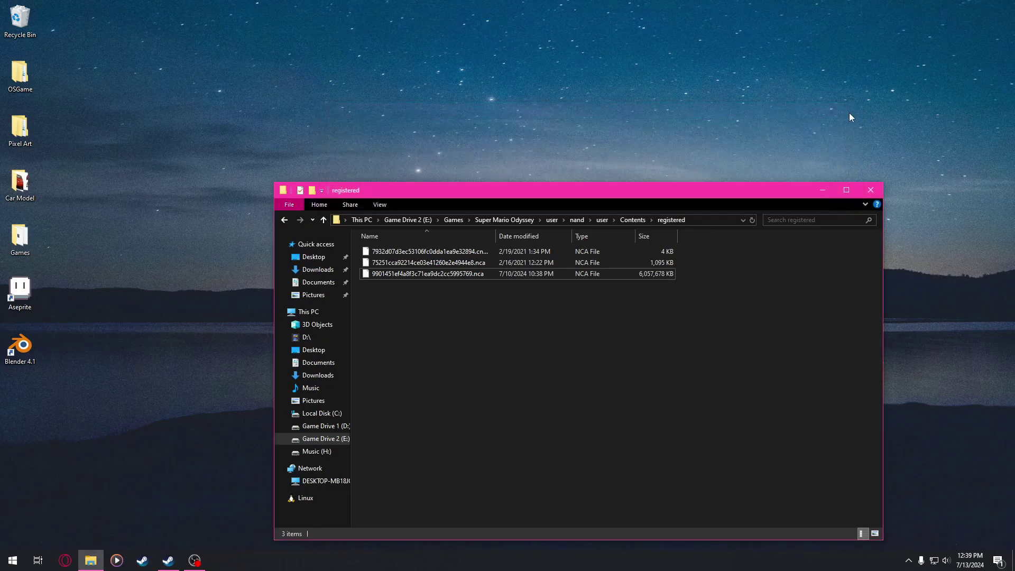
{"action": "left_click_drag", "start_coordinate": [511, 191], "coordinate": [451, 74]}
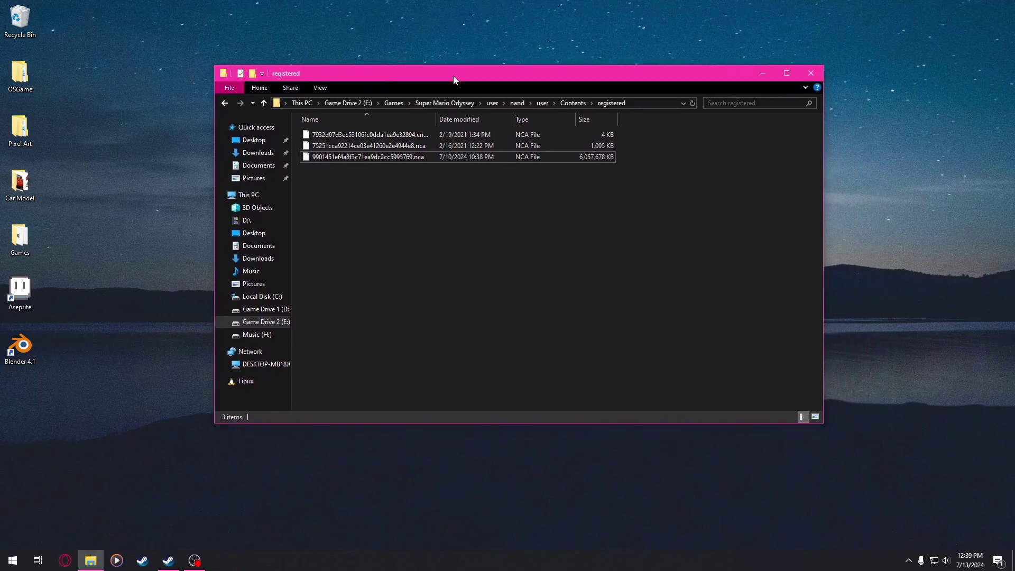
{"action": "left_click", "coordinate": [440, 106]}
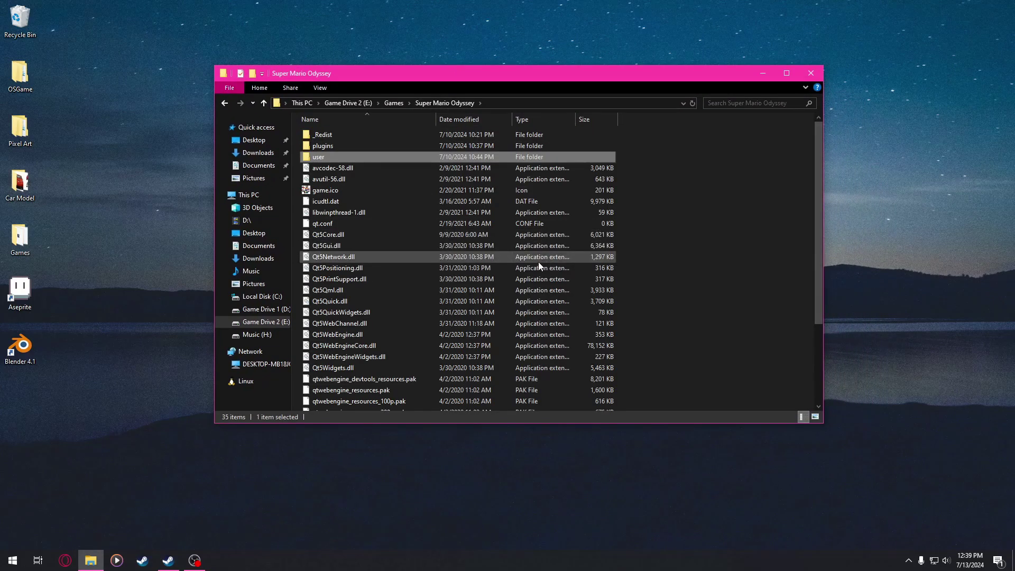
{"action": "scroll", "coordinate": [511, 290], "scroll_direction": "down", "scroll_amount": 4}
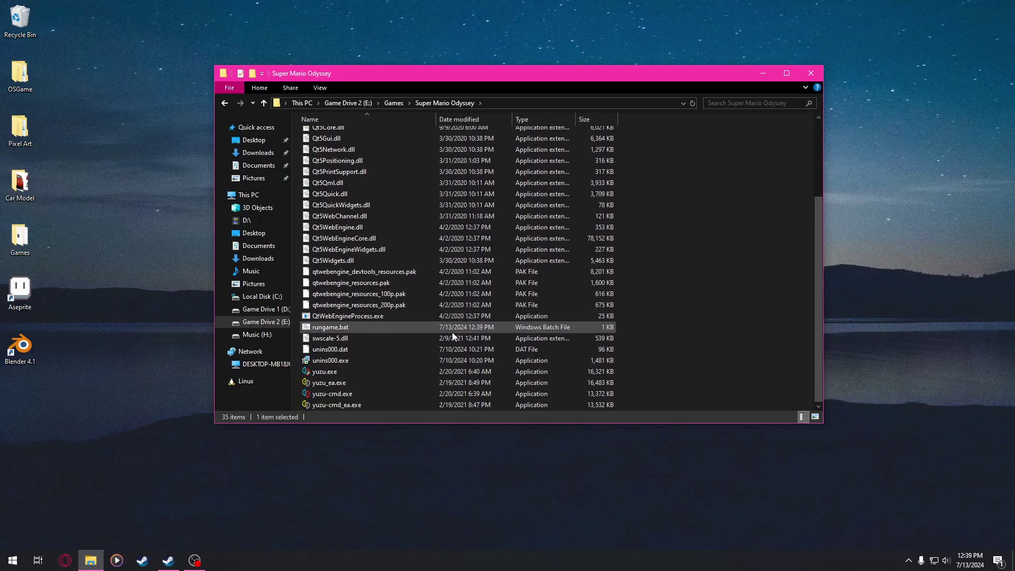
{"action": "left_click", "coordinate": [331, 326]}
{"action": "left_click", "coordinate": [667, 314]}
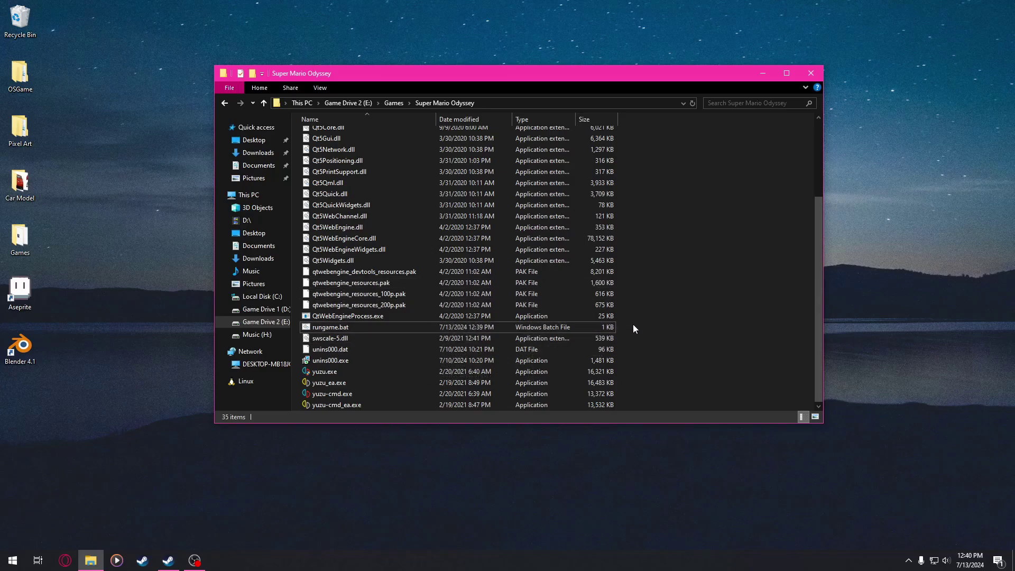
{"action": "left_click_drag", "start_coordinate": [633, 325], "coordinate": [464, 343]}
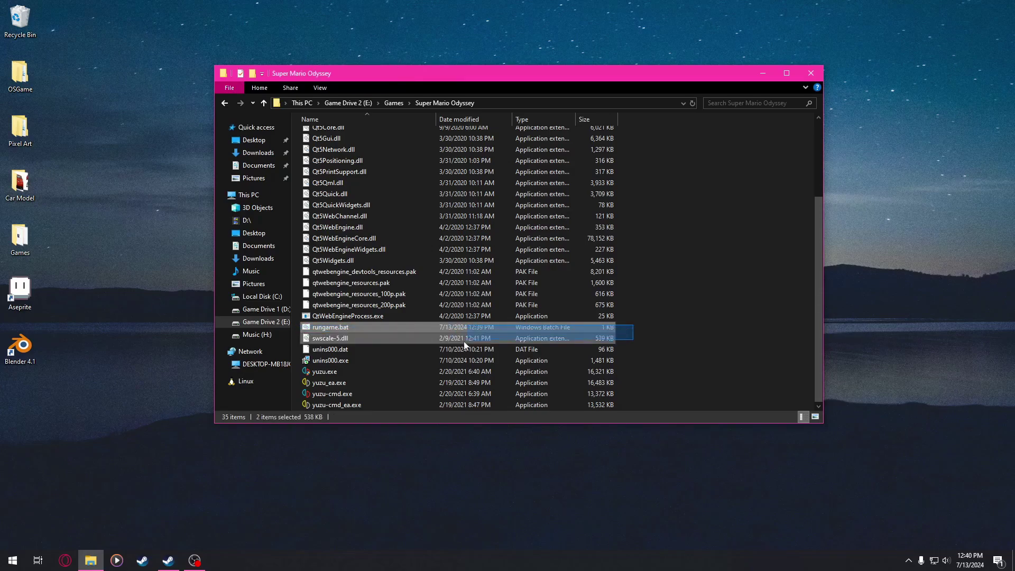
{"action": "left_click_drag", "start_coordinate": [573, 339], "coordinate": [657, 346]}
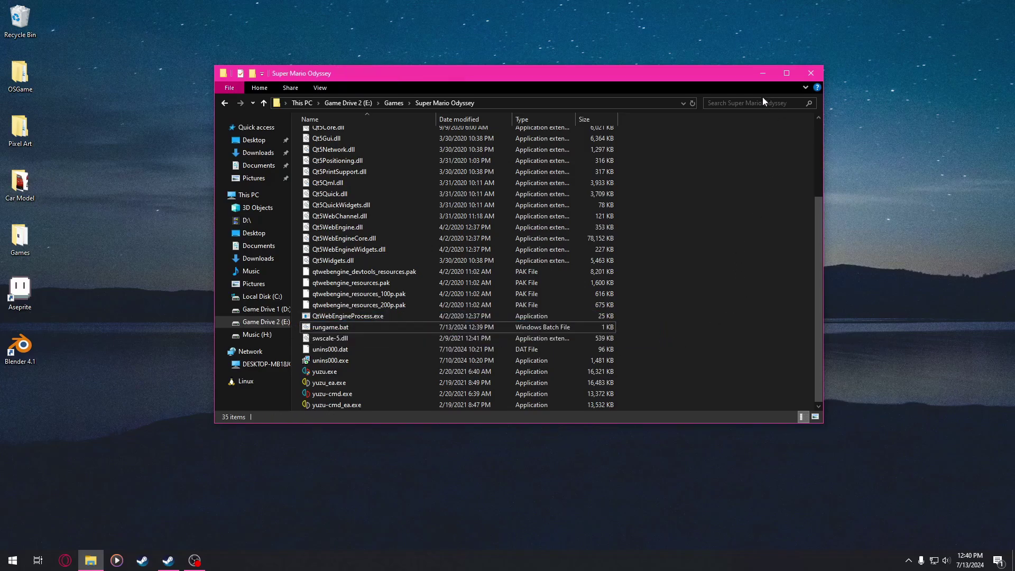
Minimize the folder window and create an AutoIt v3 script named fdfagdsgsad.au3 on the desktop
{"action": "left_click", "coordinate": [763, 74]}
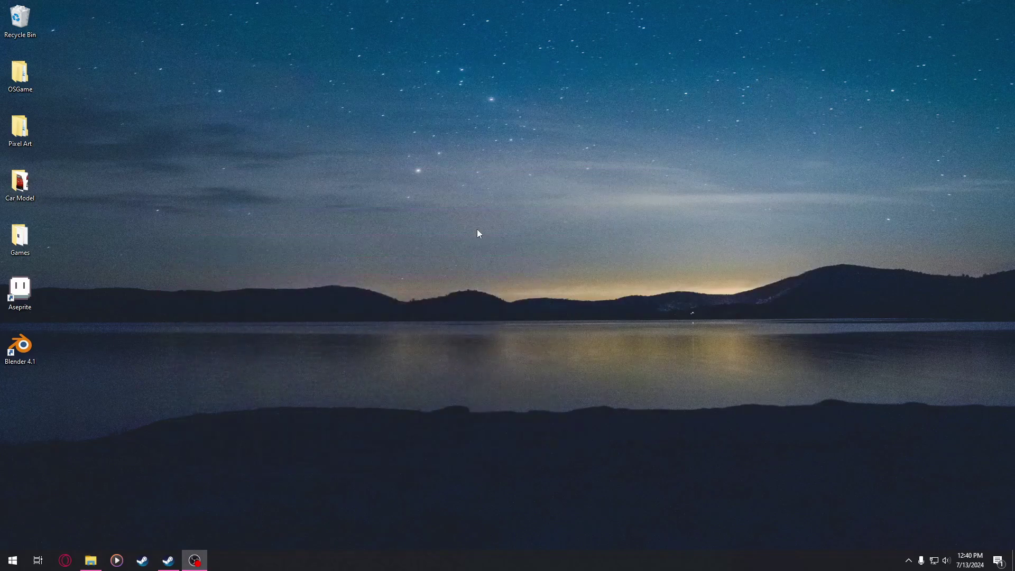
{"action": "right_click", "coordinate": [392, 201]}
{"action": "mouse_move", "coordinate": [472, 351]}
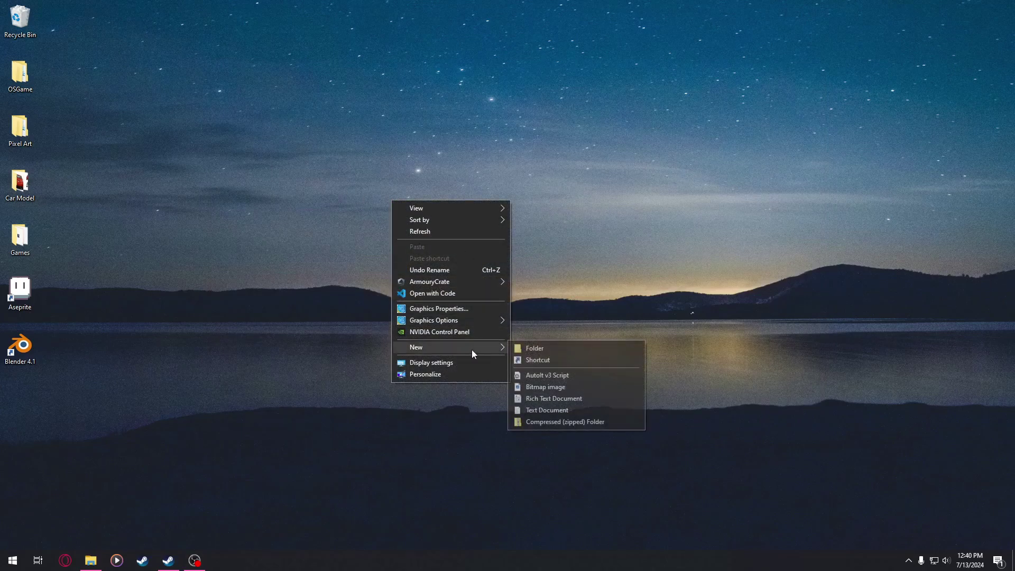
{"action": "left_click", "coordinate": [558, 376]}
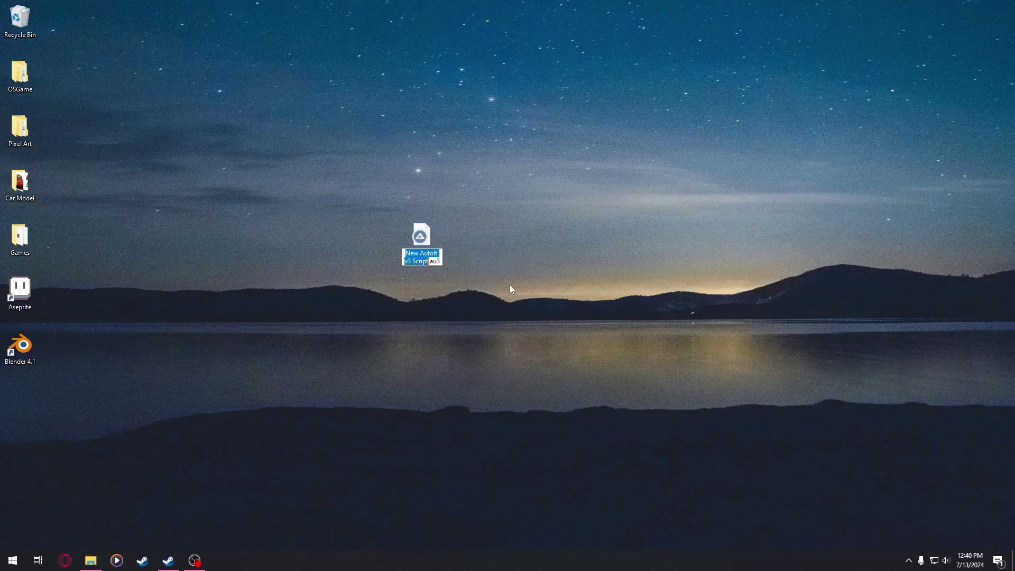
{"action": "type", "text": "fdfagdsgsad"}
{"action": "key", "text": "Return"}
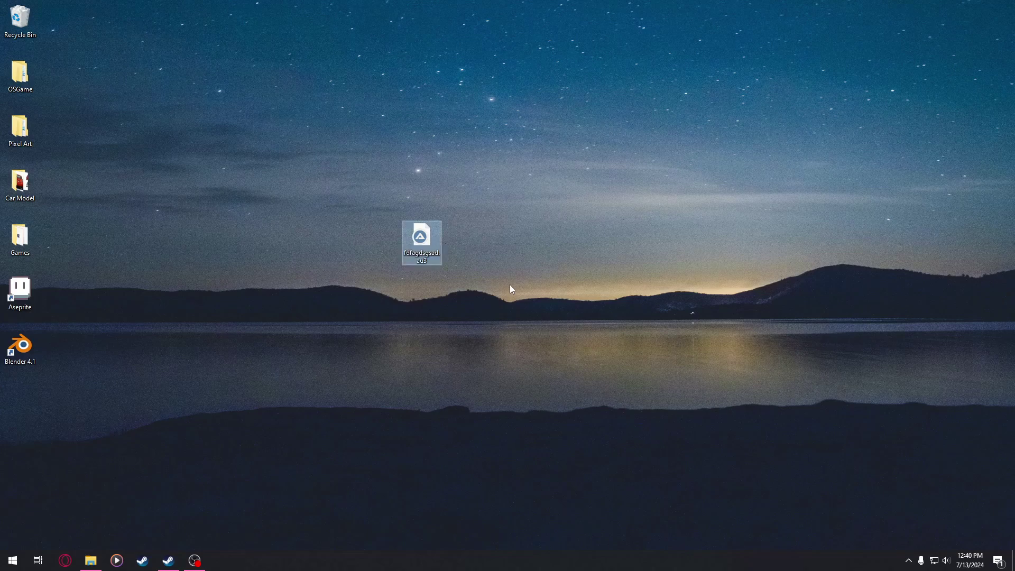
Open fdfagdsgsad.au3 for editing, move the editor window toward the middle of the desktop and delete all the template text
{"action": "right_click", "coordinate": [427, 239]}
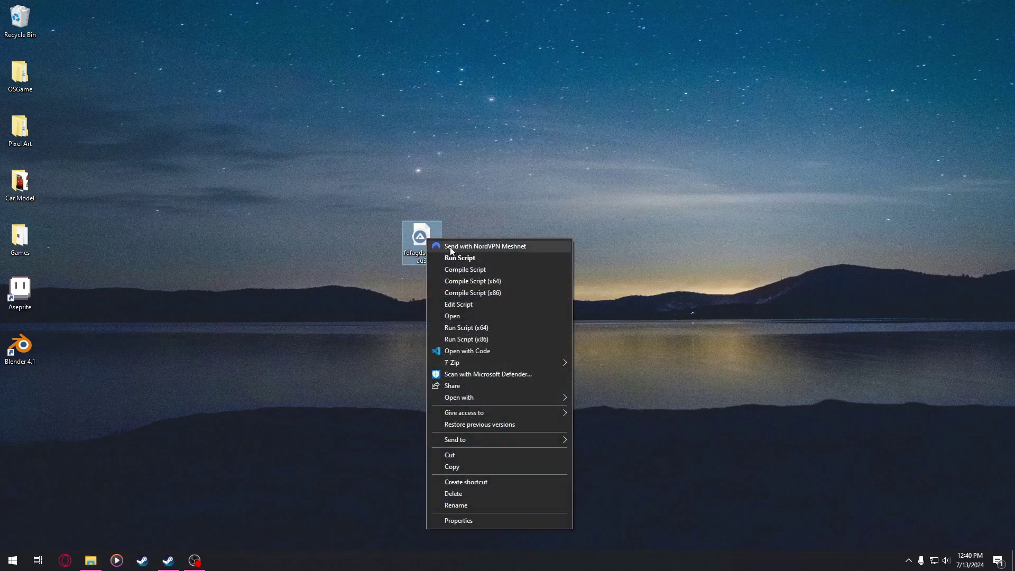
{"action": "left_click", "coordinate": [490, 304]}
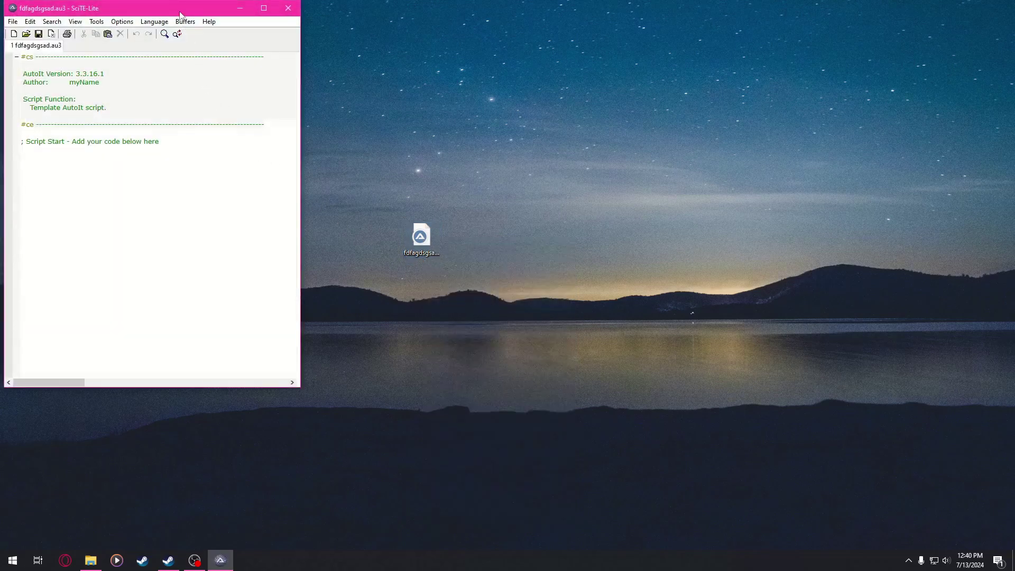
{"action": "left_click_drag", "start_coordinate": [178, 7], "coordinate": [538, 100]}
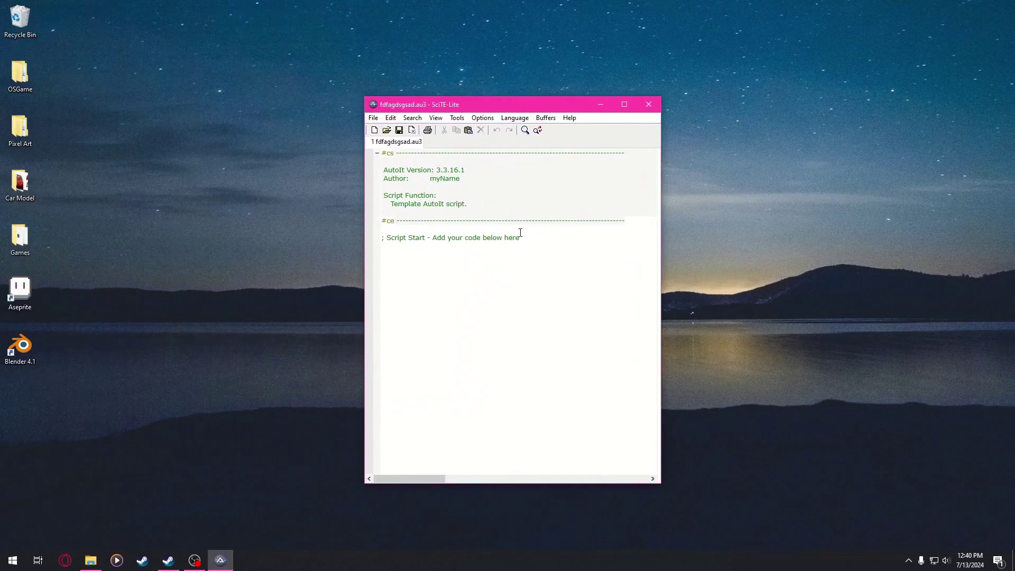
{"action": "left_click_drag", "start_coordinate": [524, 244], "coordinate": [253, 124]}
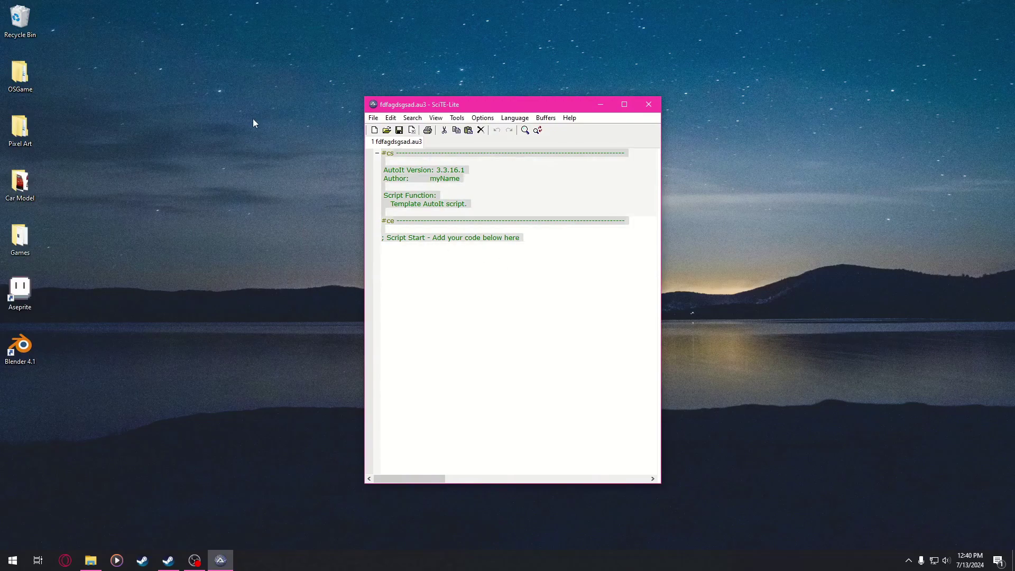
{"action": "key", "text": "Delete"}
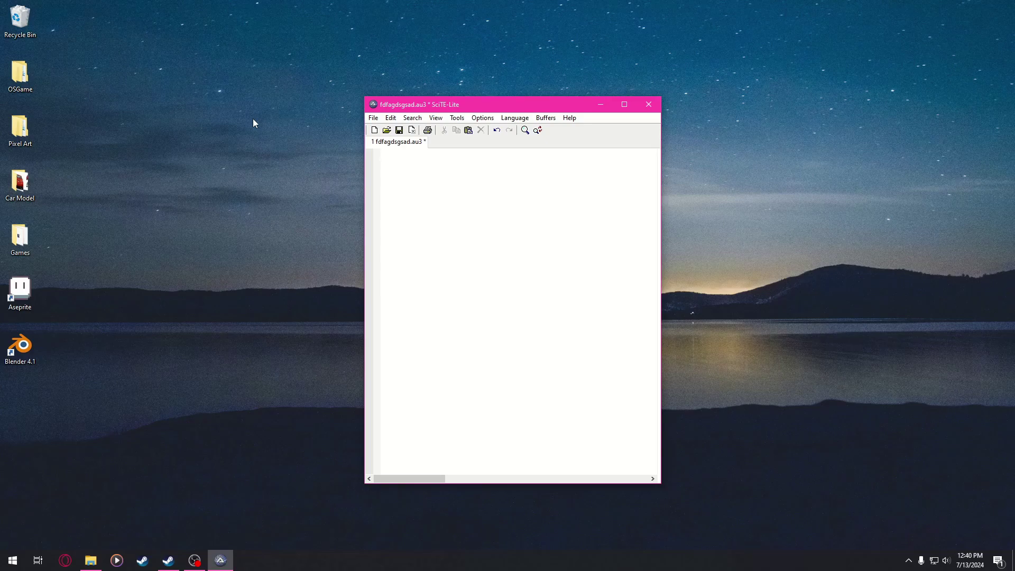
Write the line Run("E:\Games\Super Mario Odyssey\rungame.bat"), copying the folder path from File Explorer
{"action": "type", "text": "Run"}
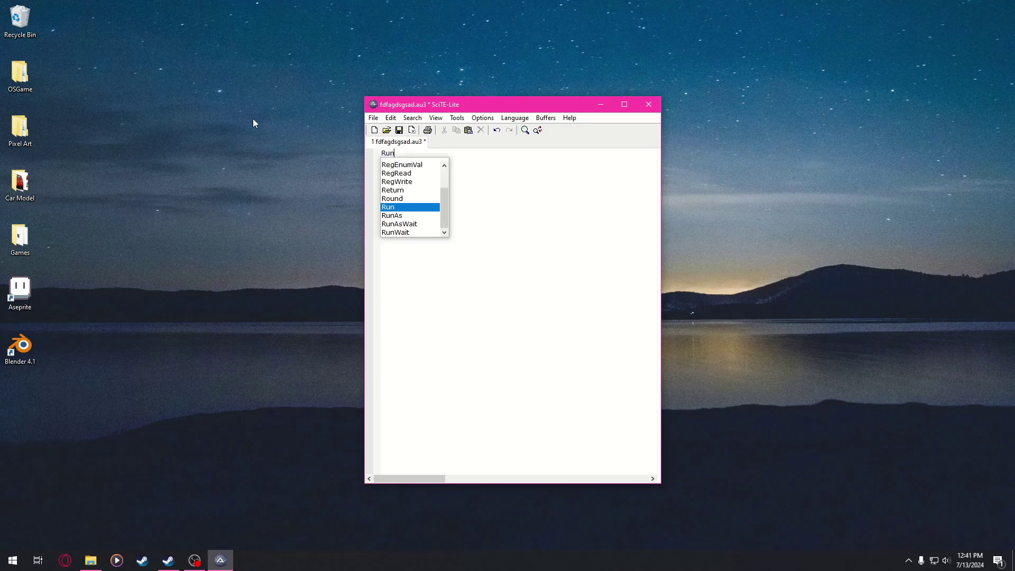
{"action": "type", "text": "("}
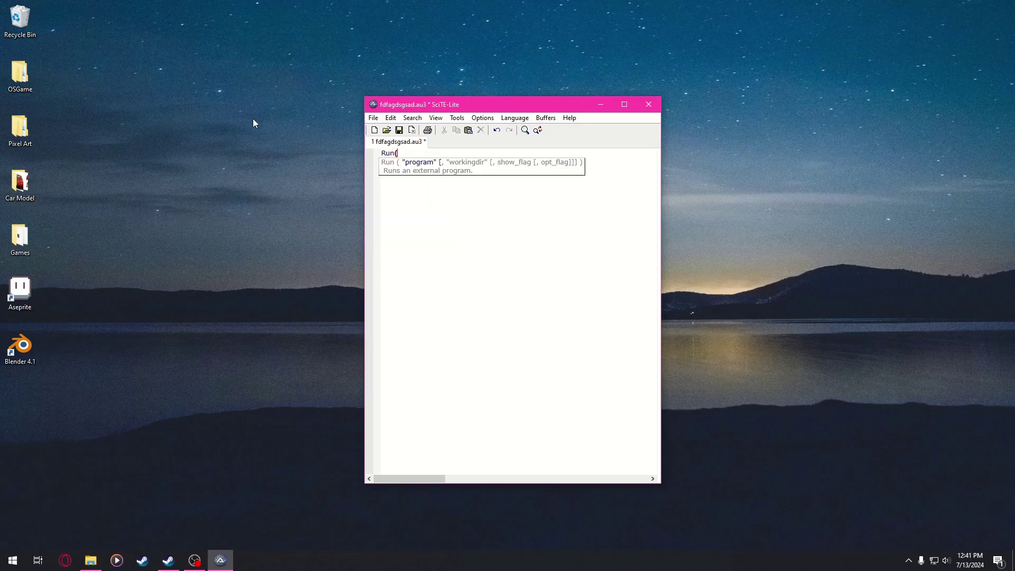
{"action": "type", "text": "\""}
{"action": "left_click", "coordinate": [90, 560]}
{"action": "left_click", "coordinate": [332, 327]}
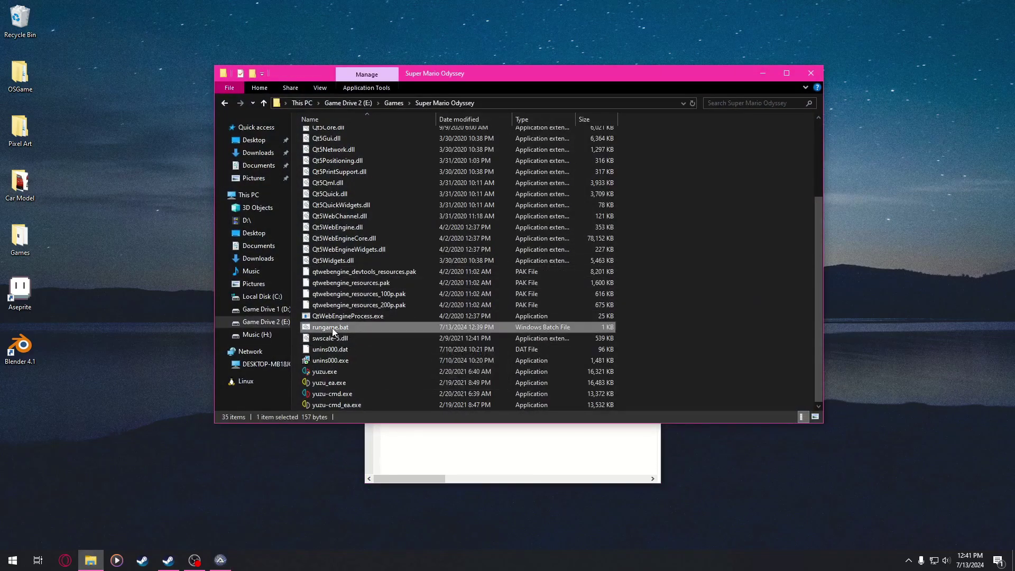
{"action": "left_click", "coordinate": [500, 105]}
{"action": "key", "text": "ctrl+c"}
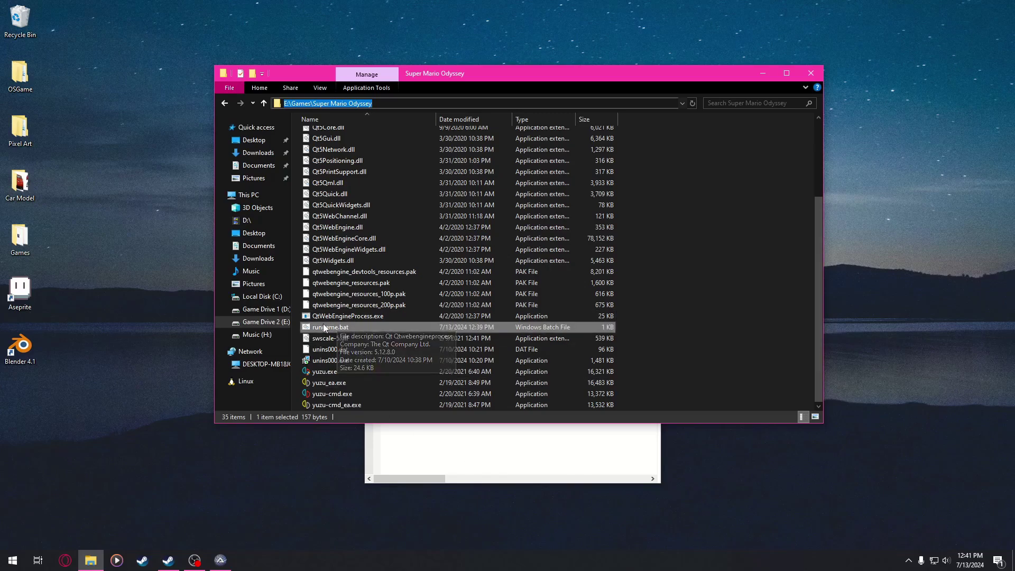
{"action": "left_click", "coordinate": [535, 449]}
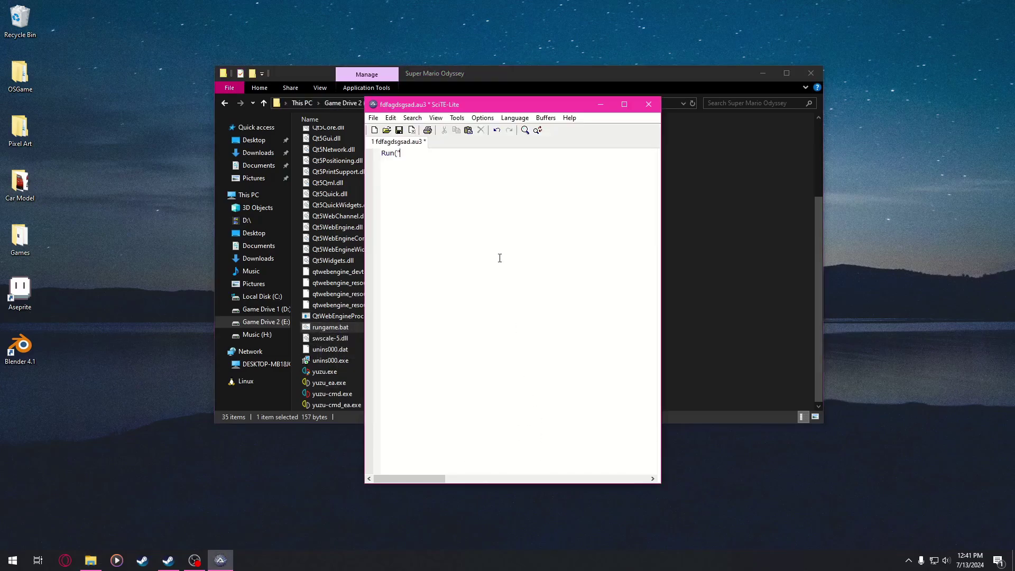
{"action": "key", "text": "ctrl+v"}
{"action": "type", "text": "\\rungame."}
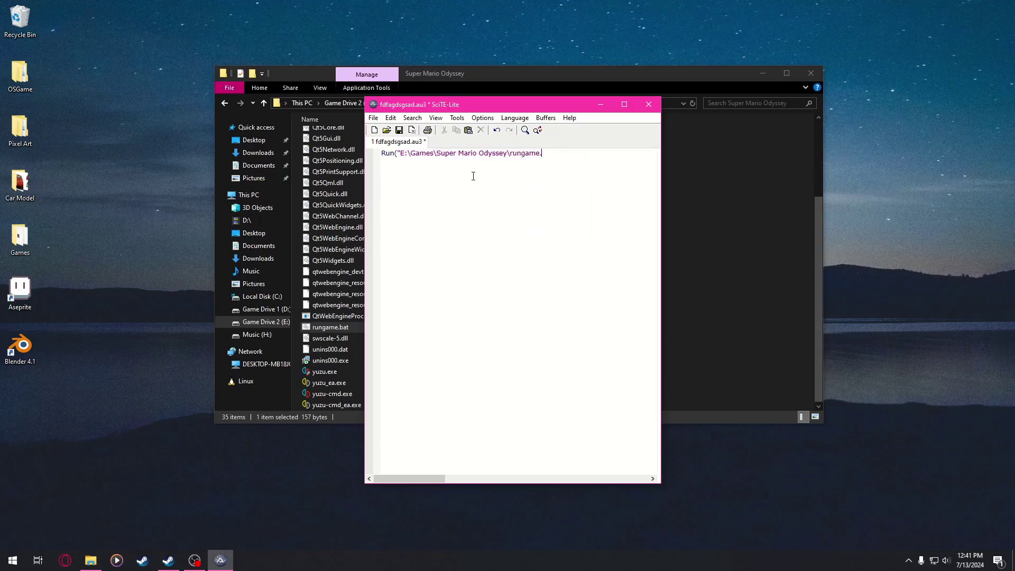
{"action": "type", "text": "bat"}
Add the line Sleep(6000) below the Run command
{"action": "type", "text": "Slee"}
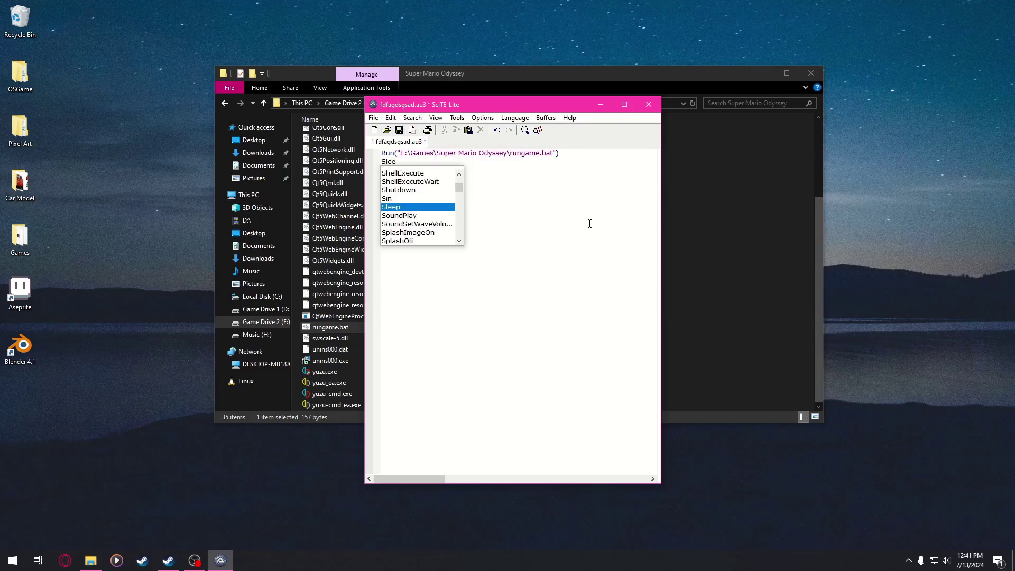
{"action": "type", "text": "p)"}
{"action": "type", "text": "("}
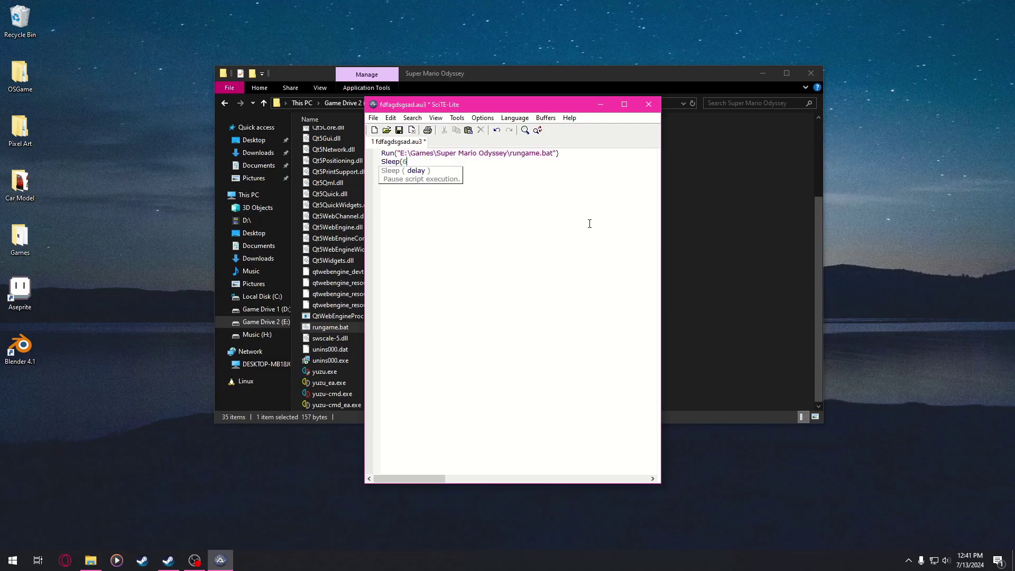
{"action": "type", "text": "6000)"}
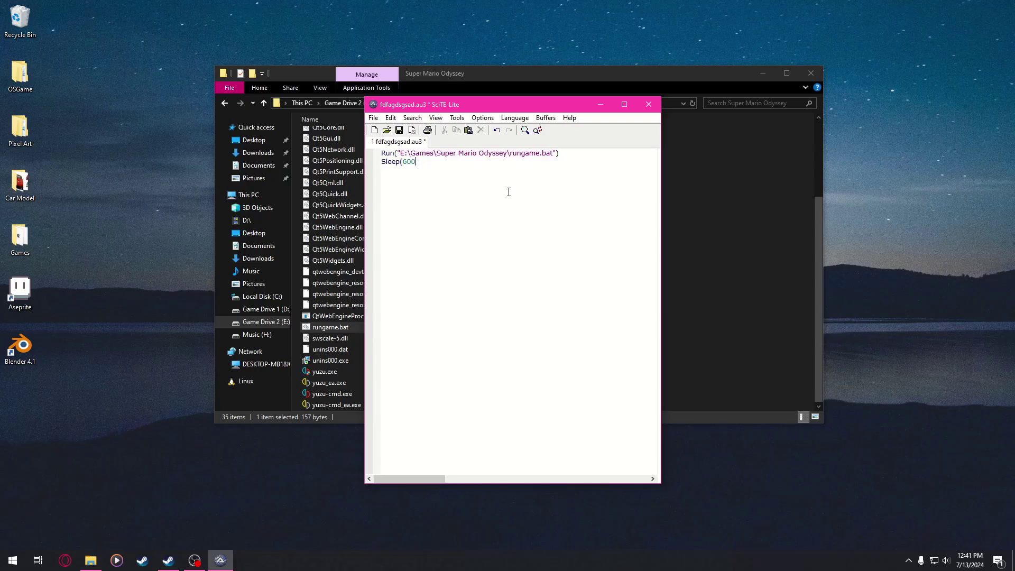
{"action": "key", "text": "BackSpace"}
{"action": "key", "text": "BackSpace"}
{"action": "key", "text": "BackSpace"}
{"action": "key", "text": "BackSpace"}
{"action": "key", "text": "BackSpace"}
{"action": "key", "text": "BackSpace"}
{"action": "type", "text": "Sleep("}
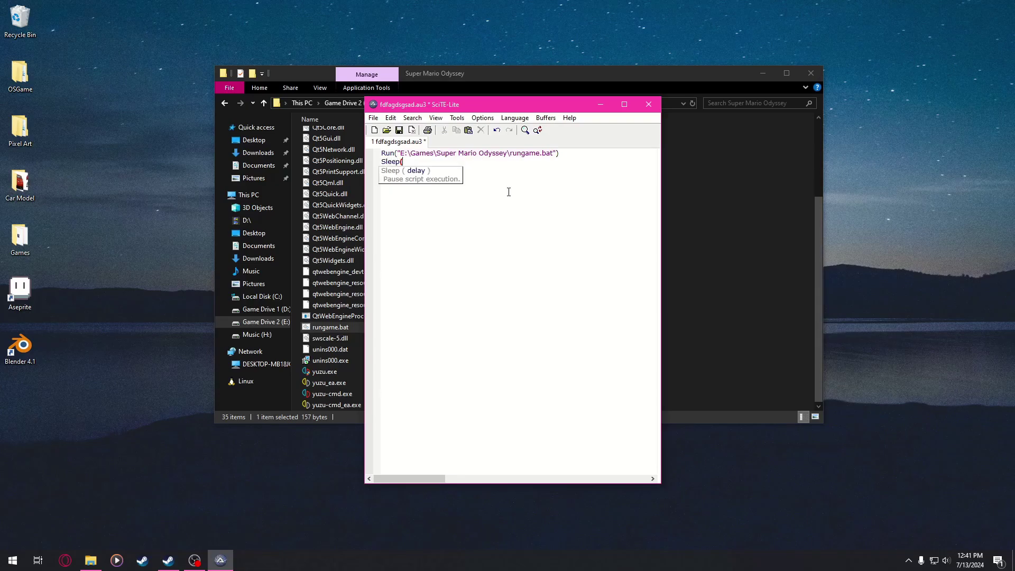
{"action": "type", "text": "6000)"}
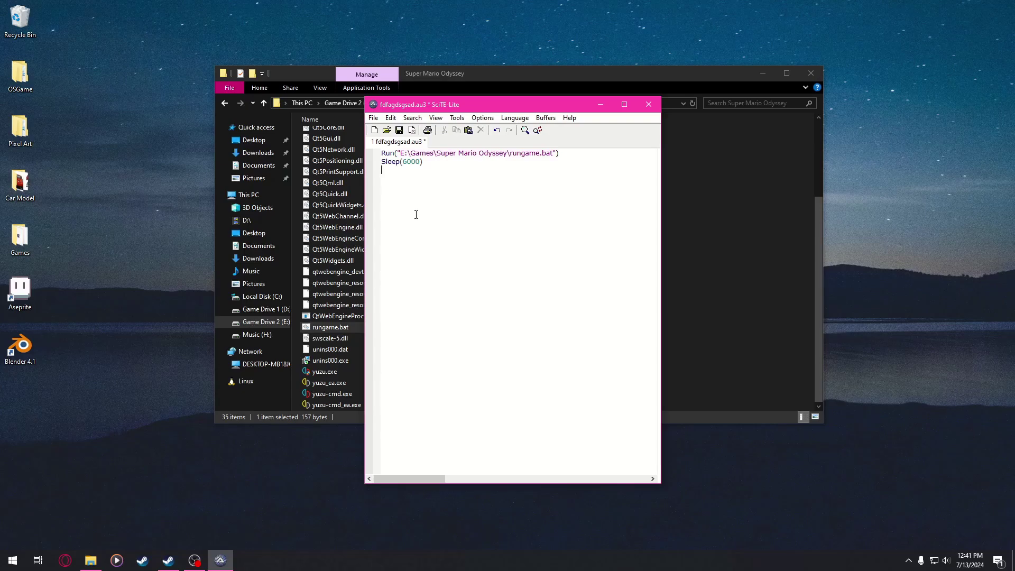
Start a loop below the Sleep line with While WinExists( and an opening quotation mark for the window title
{"action": "type", "text": "W"}
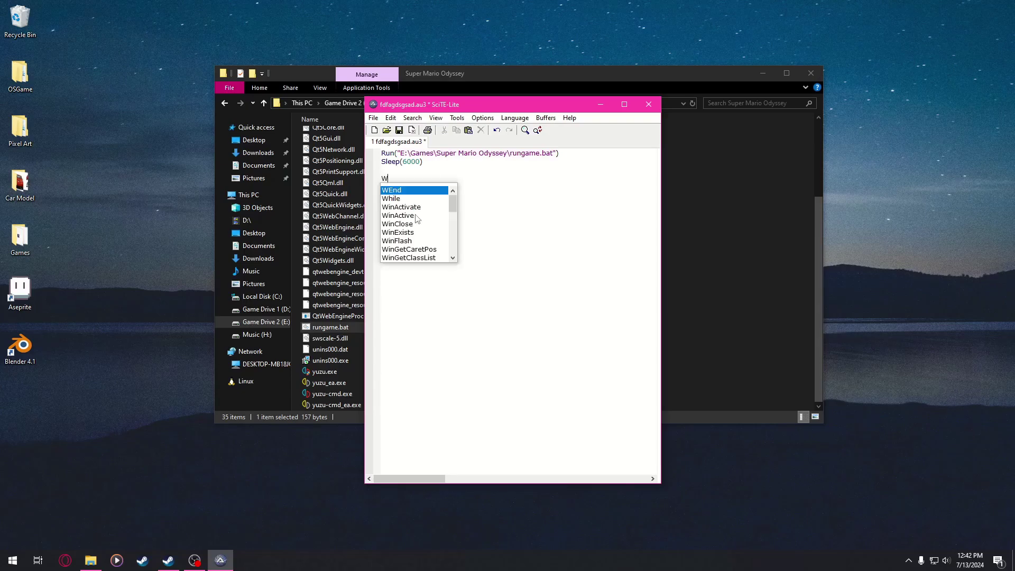
{"action": "type", "text": "hile W"}
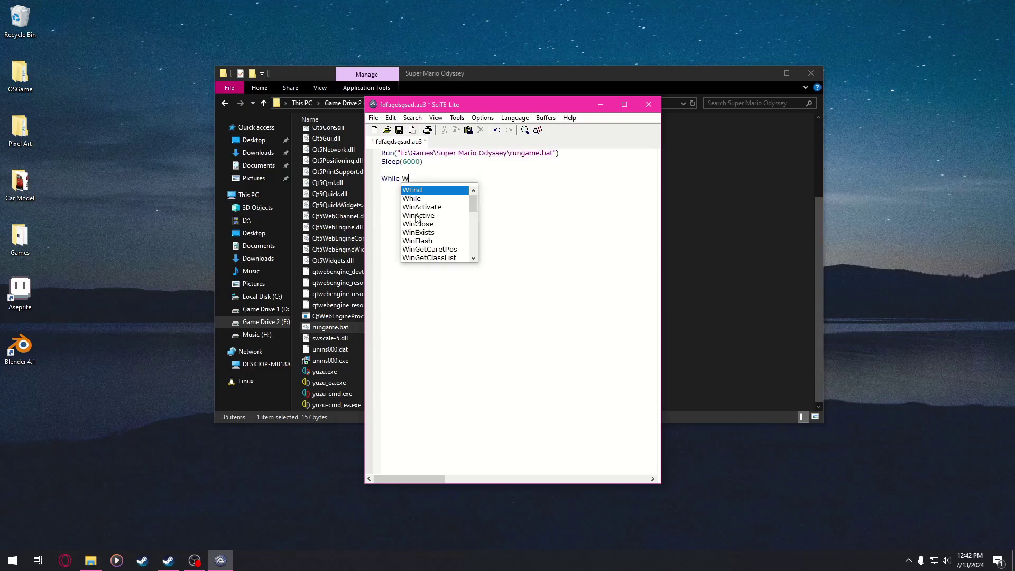
{"action": "type", "text": "inExist"}
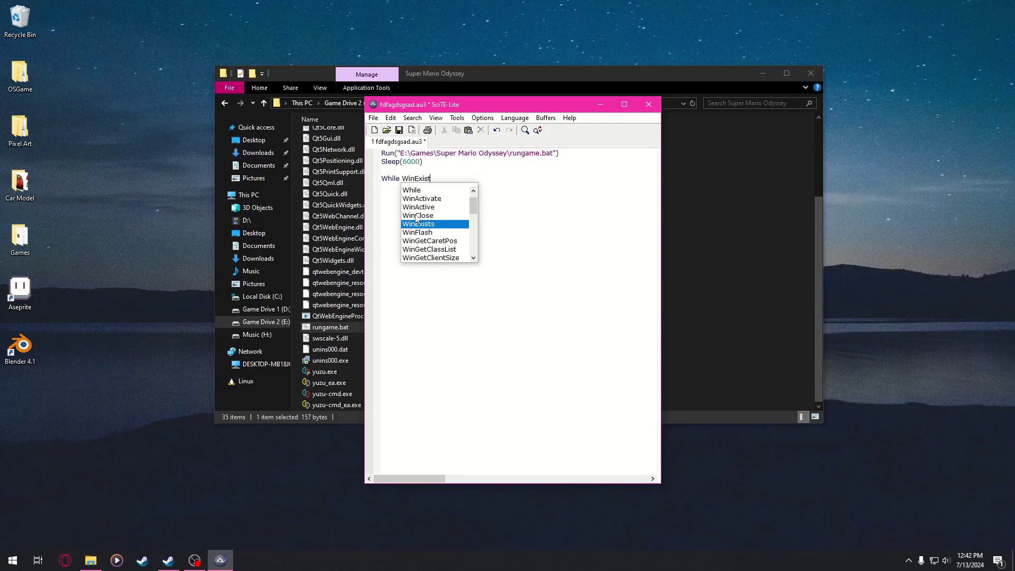
{"action": "type", "text": "s("}
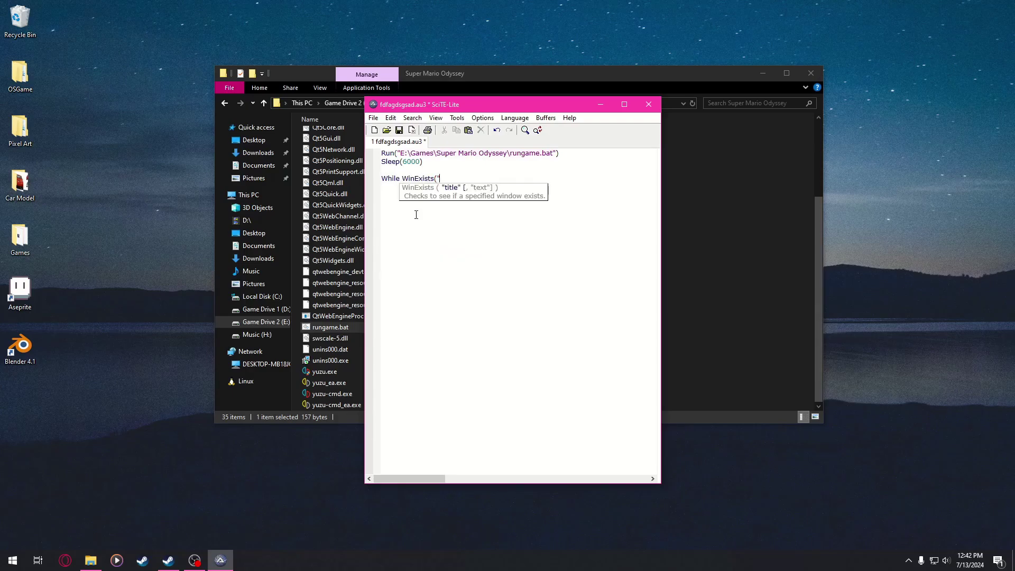
Move the script editor aside, open AutoIt Window Info (x86) and place it clear of the unfinished While line
{"action": "left_click_drag", "start_coordinate": [504, 107], "coordinate": [222, 68]}
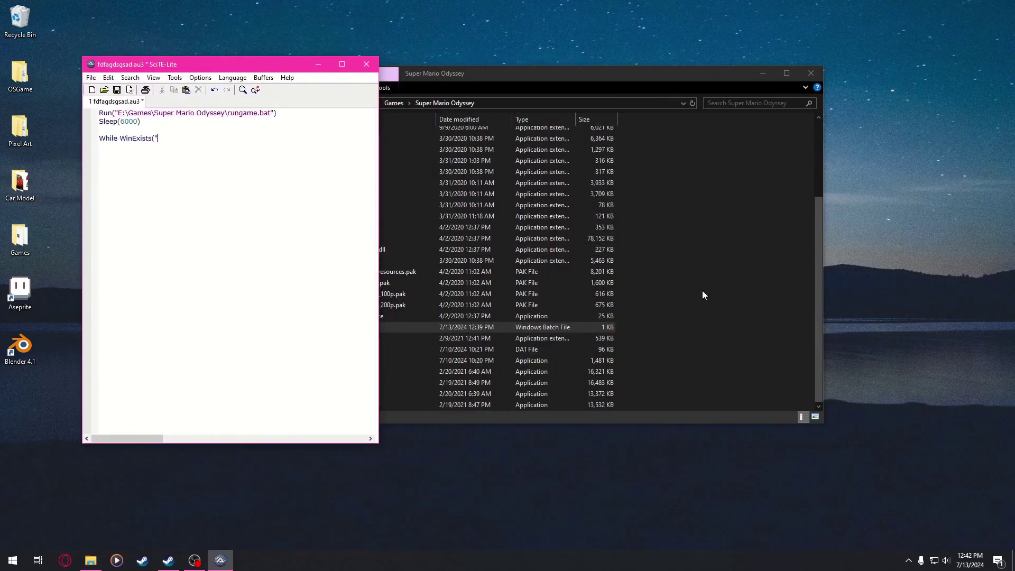
{"action": "left_click", "coordinate": [718, 298]}
{"action": "left_click", "coordinate": [186, 184]}
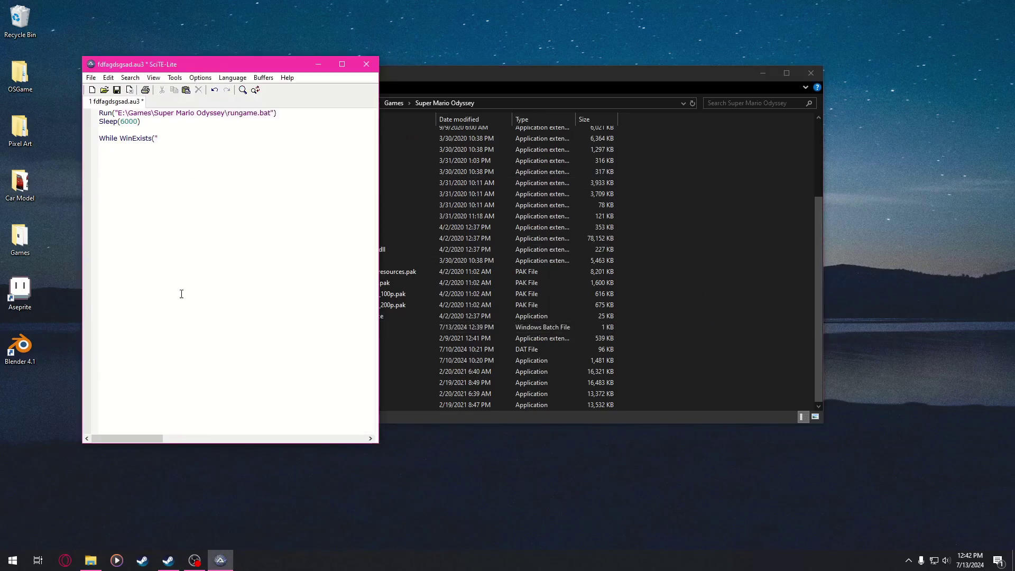
{"action": "left_click", "coordinate": [13, 560]}
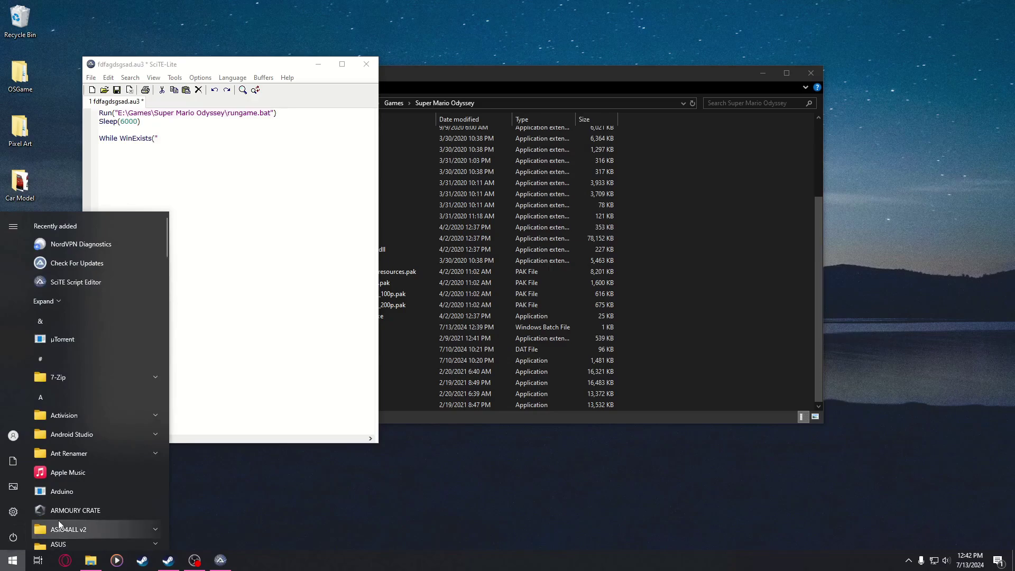
{"action": "type", "text": "autoit"}
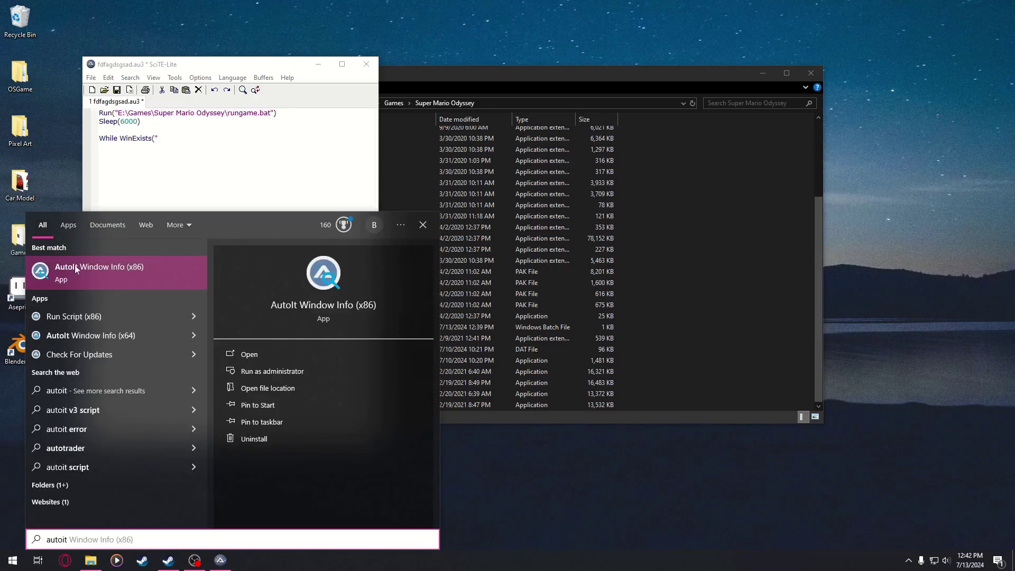
{"action": "left_click", "coordinate": [114, 270]}
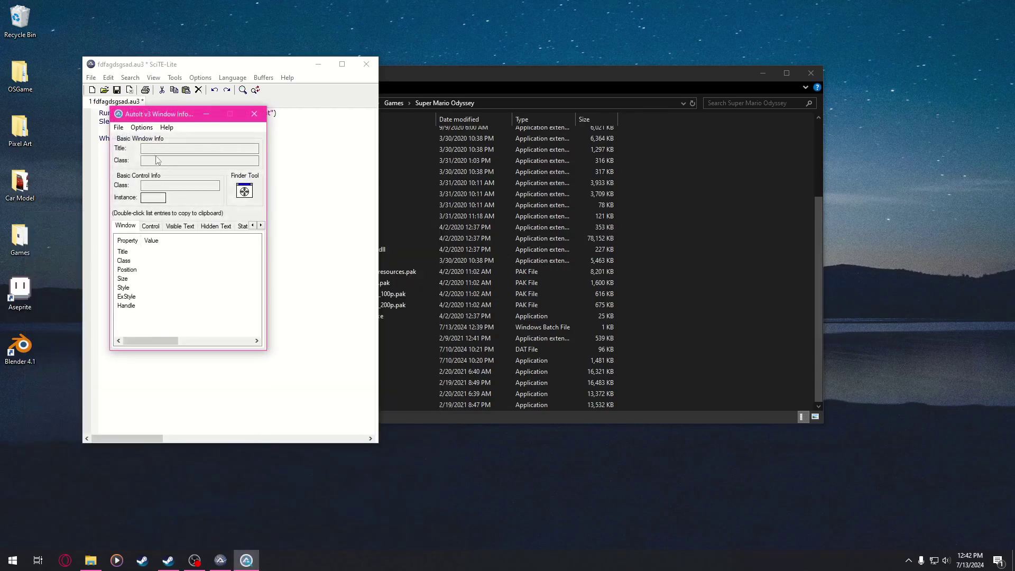
{"action": "left_click_drag", "start_coordinate": [157, 117], "coordinate": [218, 89]}
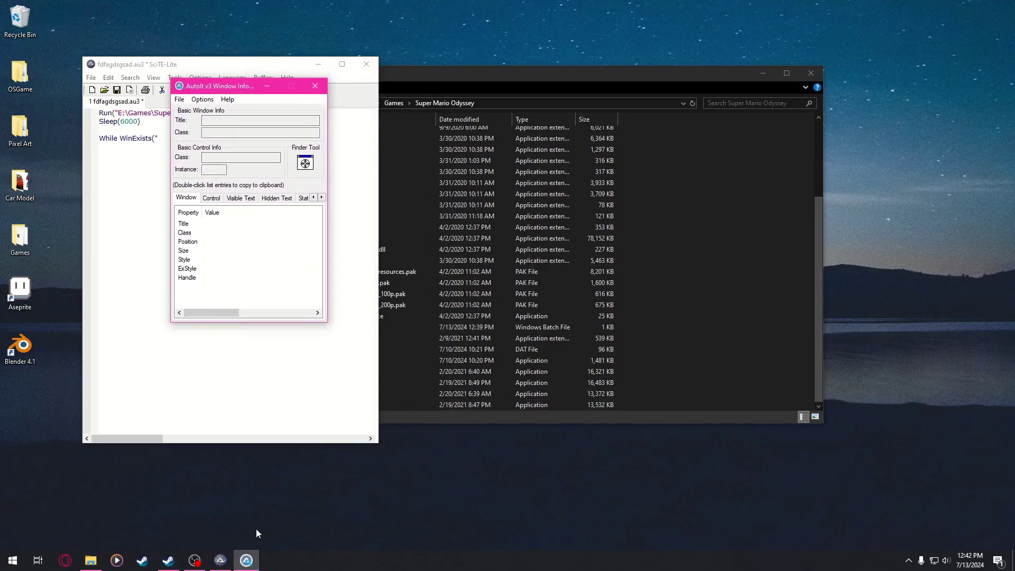
Run rungame.bat from the Super Mario Odyssey folder and capture the yuzu game window in AutoIt Window Info
{"action": "left_click", "coordinate": [689, 285]}
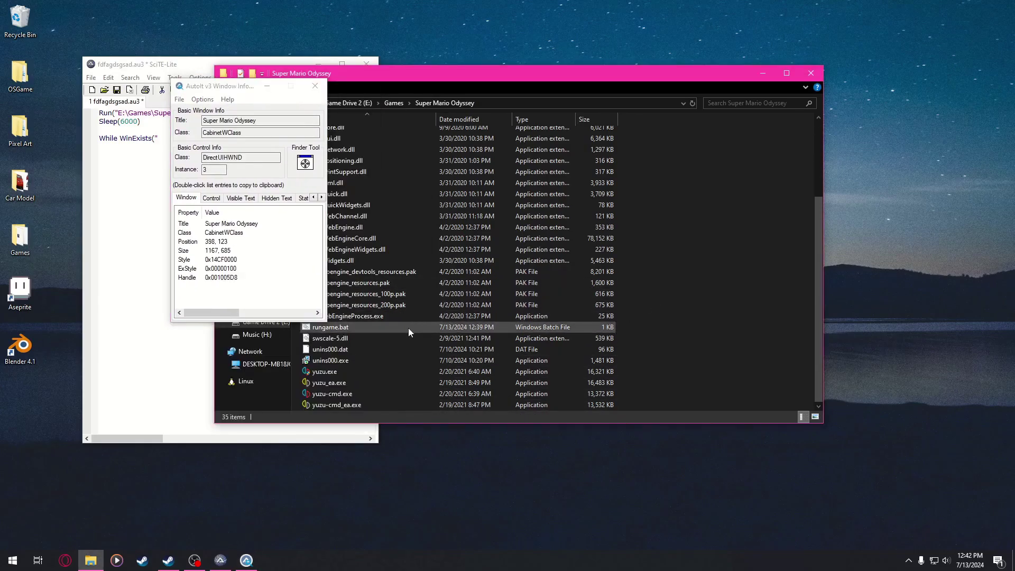
{"action": "double_click", "coordinate": [348, 333]}
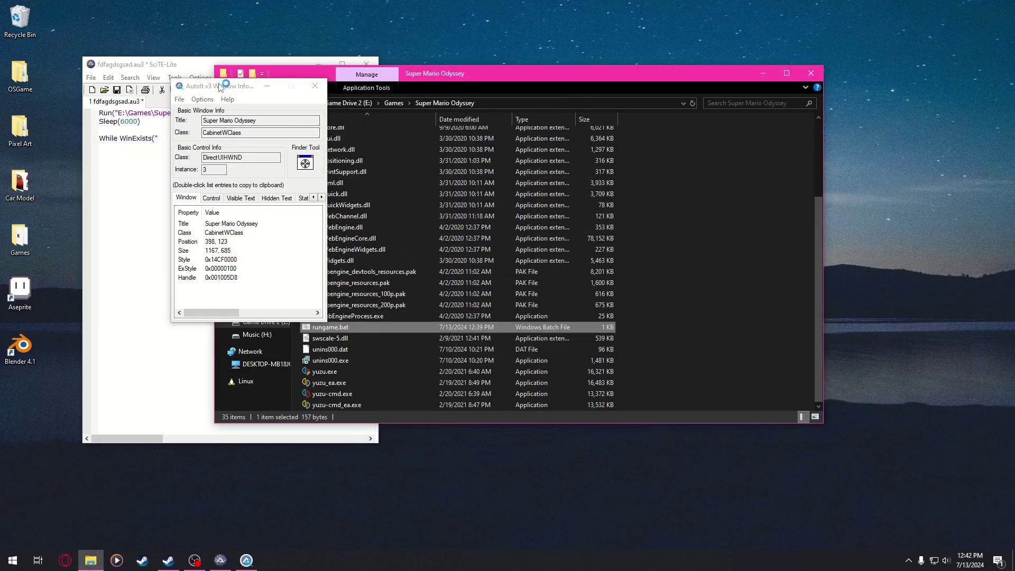
{"action": "left_click_drag", "start_coordinate": [221, 87], "coordinate": [219, 126]}
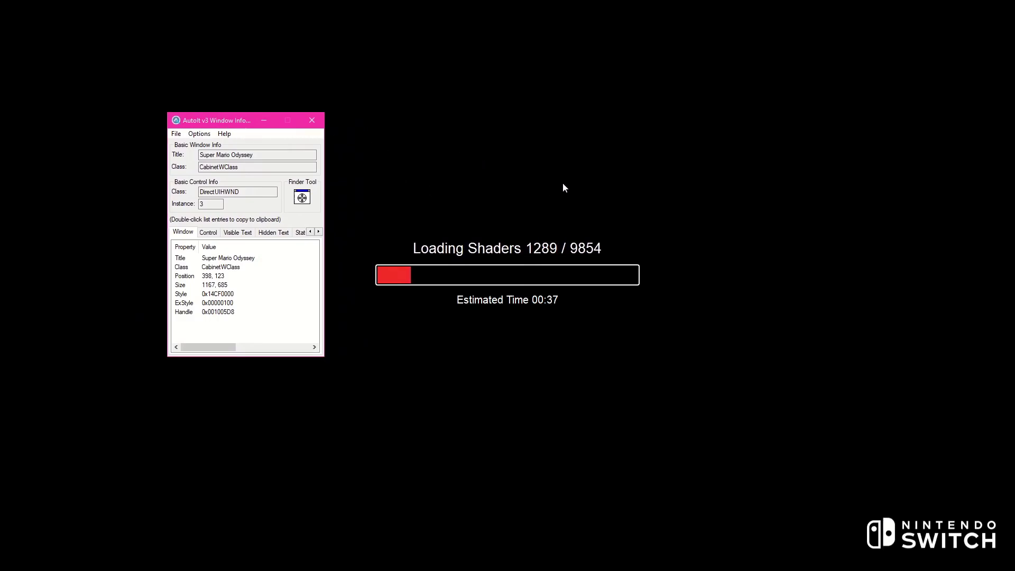
{"action": "left_click", "coordinate": [506, 162]}
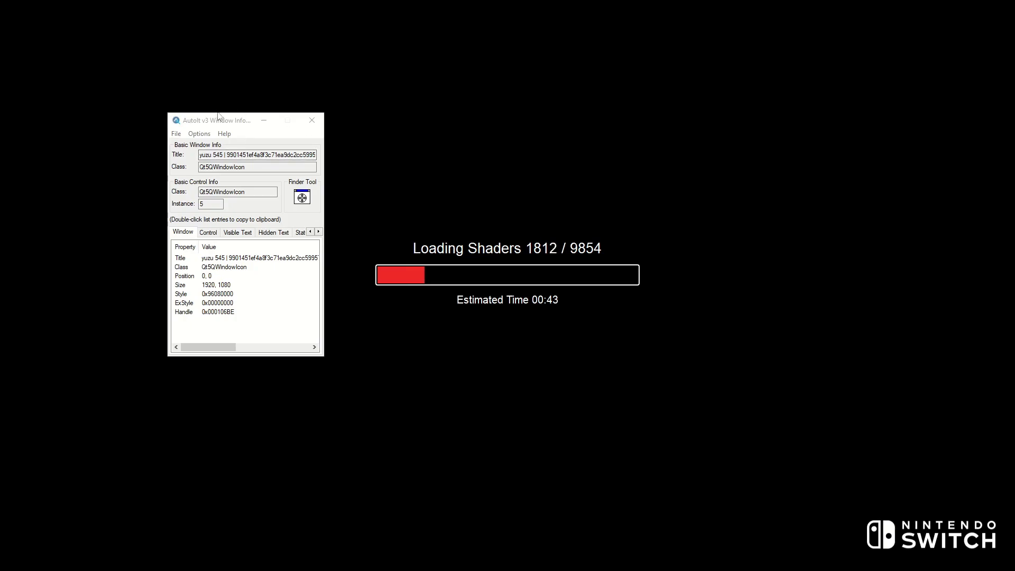
Move the Window Info tool lower, target the game window again and copy its full title text
{"action": "left_click", "coordinate": [238, 123]}
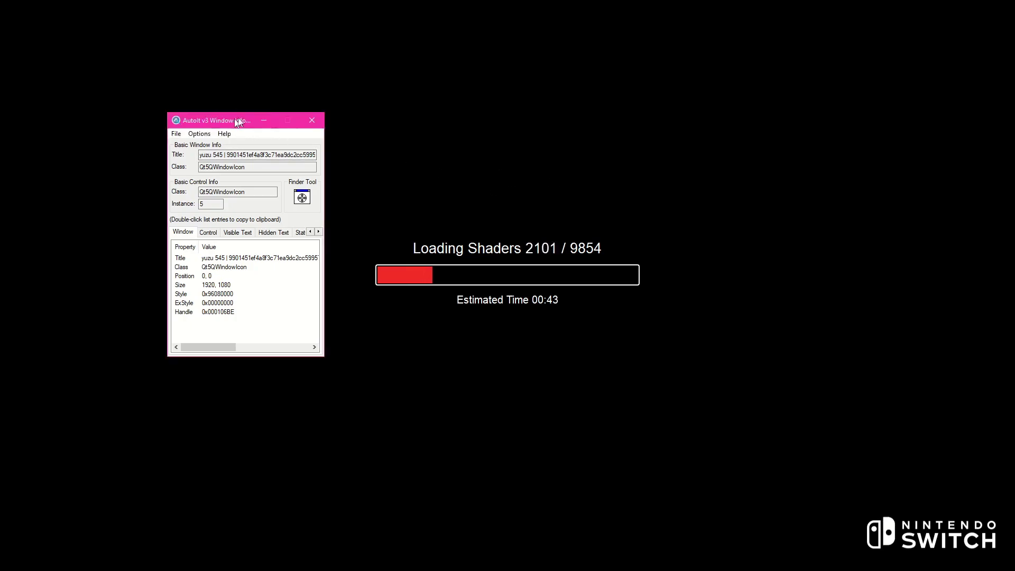
{"action": "left_click_drag", "start_coordinate": [238, 123], "coordinate": [237, 169]}
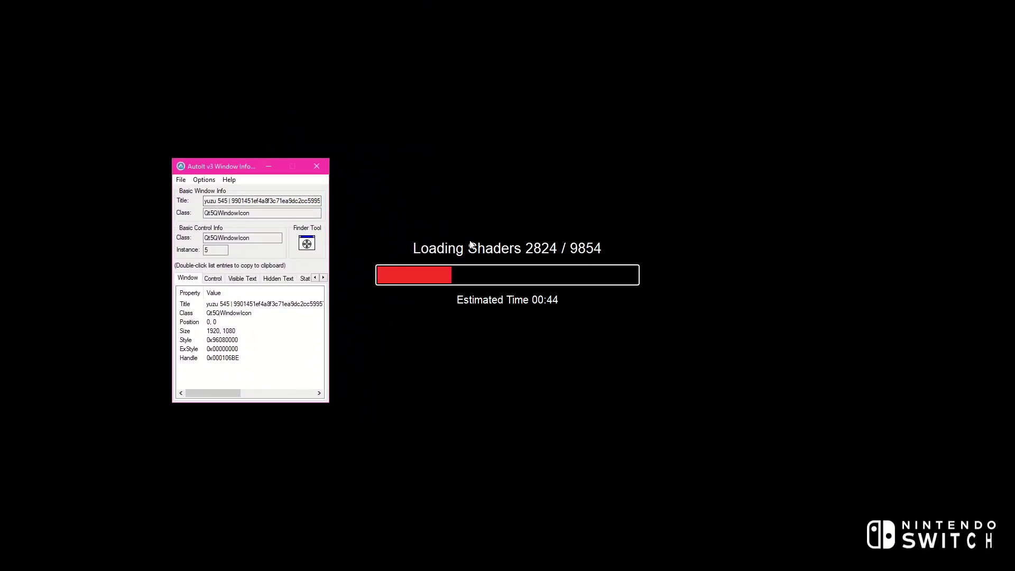
{"action": "left_click", "coordinate": [447, 232]}
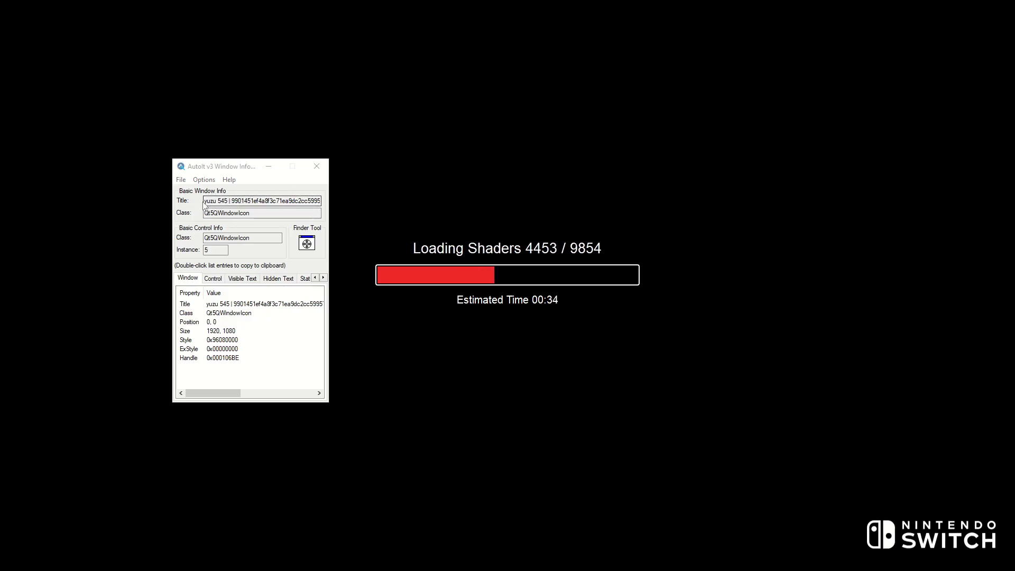
{"action": "left_click_drag", "start_coordinate": [205, 201], "coordinate": [350, 206]}
{"action": "key", "text": "ctrl+c"}
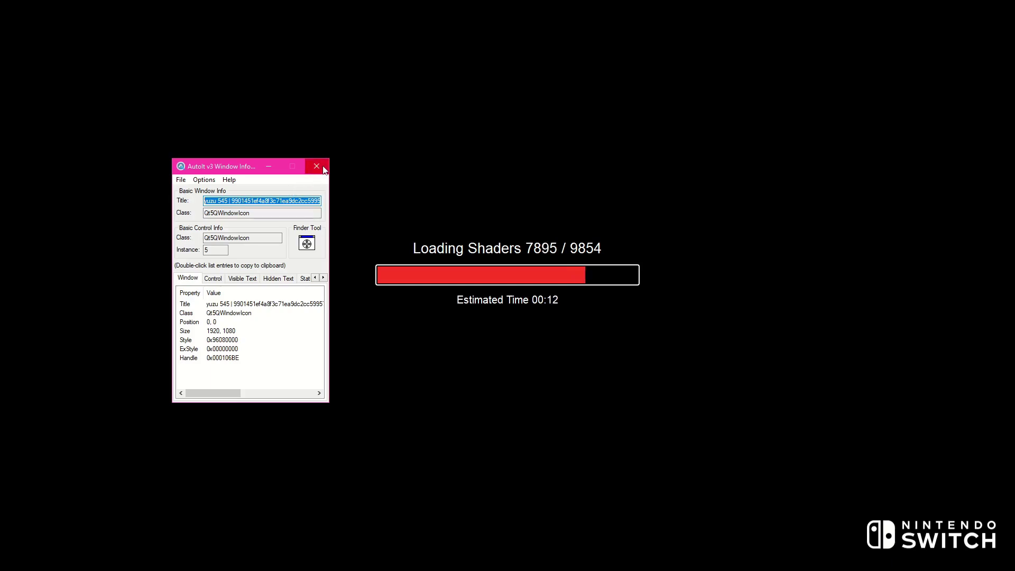
Close AutoIt Window Info, quit yuzu and return to the fdfagdsgsad.au3 script
{"action": "left_click", "coordinate": [316, 166]}
{"action": "key", "text": "alt+F4"}
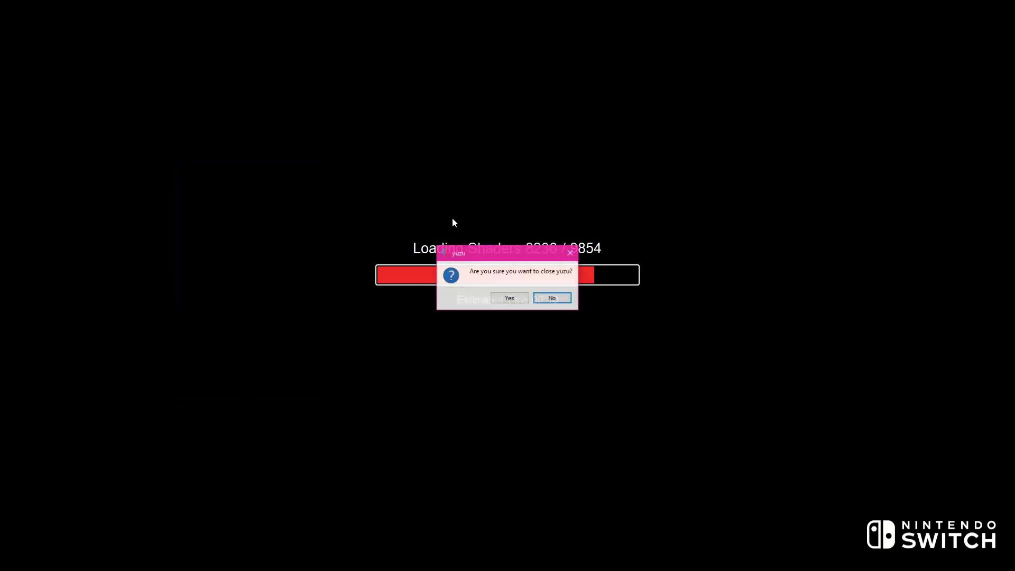
{"action": "key", "text": "Return"}
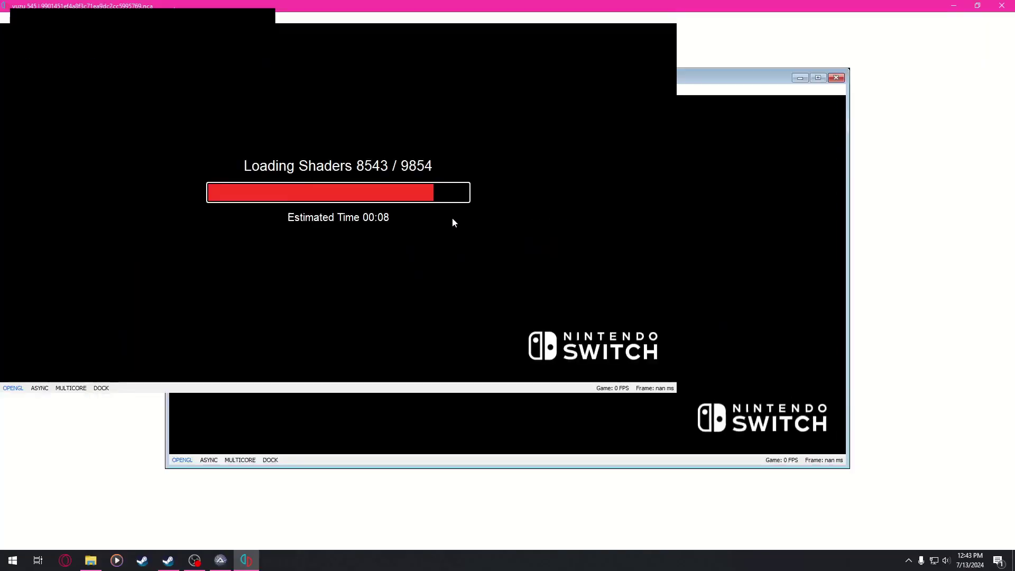
{"action": "left_click", "coordinate": [189, 170]}
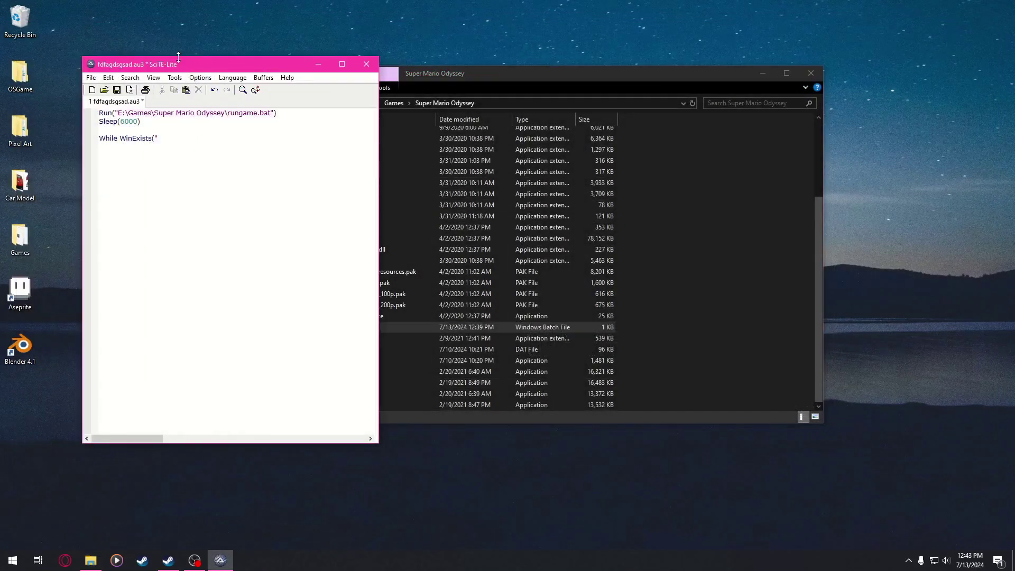
Move the editor back to the middle and complete the WinExists condition with the copied yuzu window title and closing ")
{"action": "left_click_drag", "start_coordinate": [169, 69], "coordinate": [473, 110]}
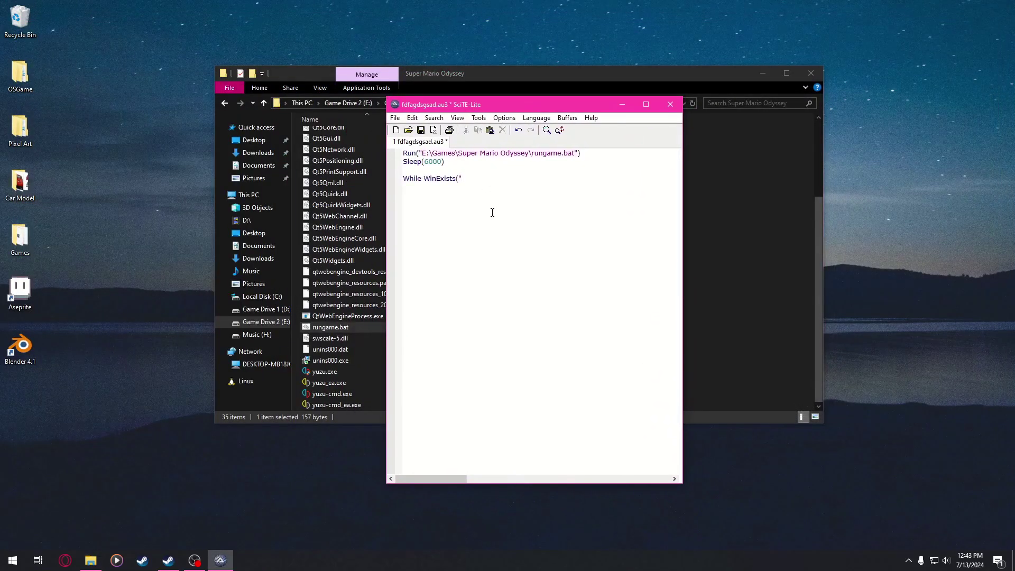
{"action": "key", "text": "ctrl+v"}
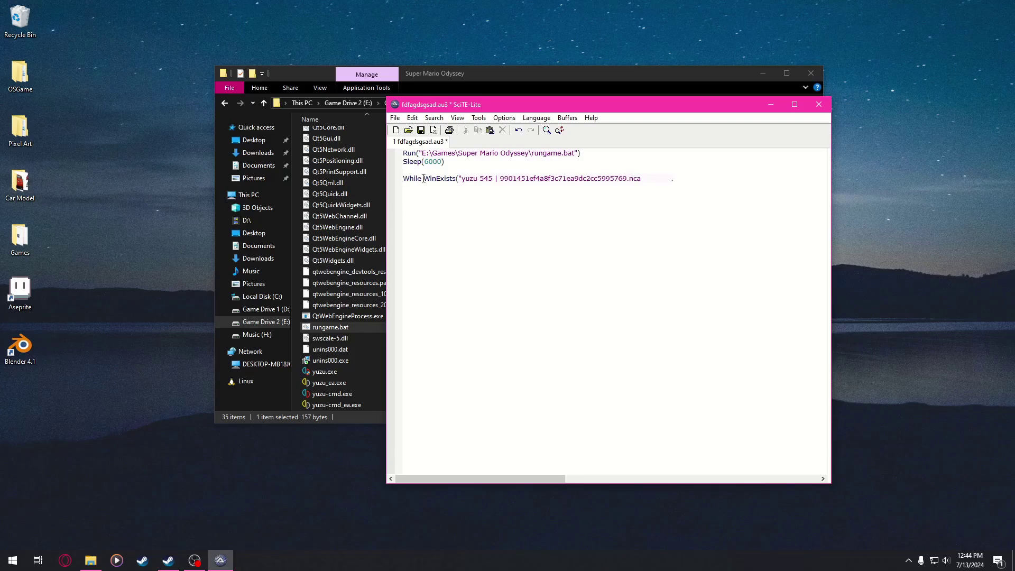
{"action": "left_click_drag", "start_coordinate": [461, 180], "coordinate": [671, 181]}
{"action": "triple_click", "coordinate": [646, 181]}
{"action": "left_click", "coordinate": [821, 178]}
{"action": "left_click_drag", "start_coordinate": [402, 179], "coordinate": [686, 179]}
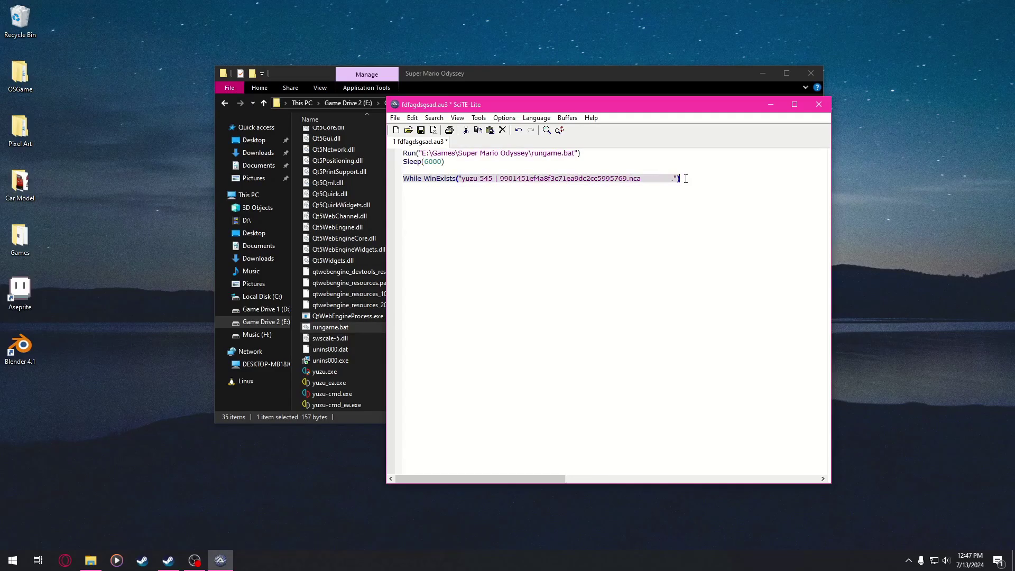
{"action": "left_click", "coordinate": [688, 179]}
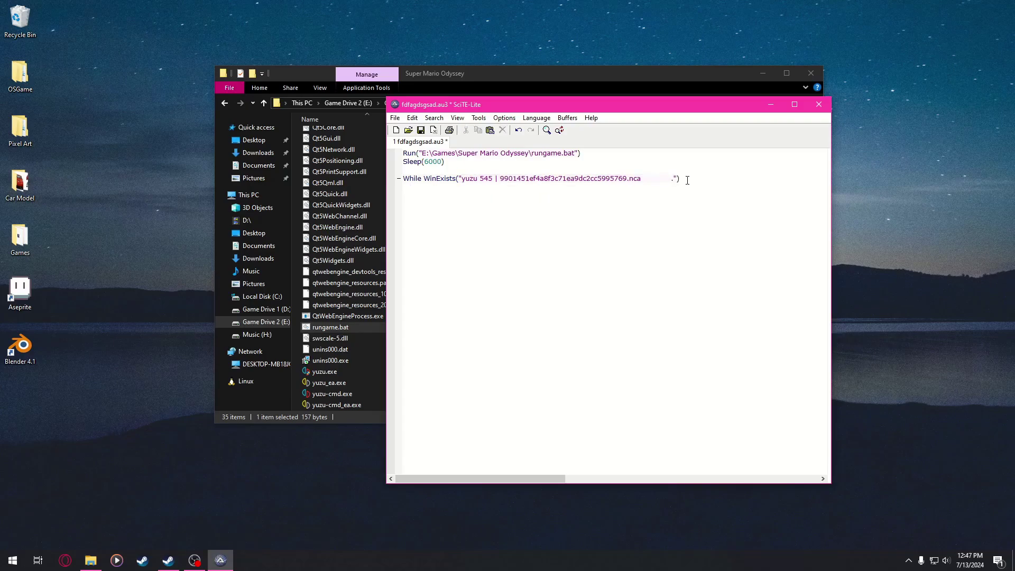
Add the indented line Sleep(1000) inside the While loop
{"action": "type", "text": "S"}
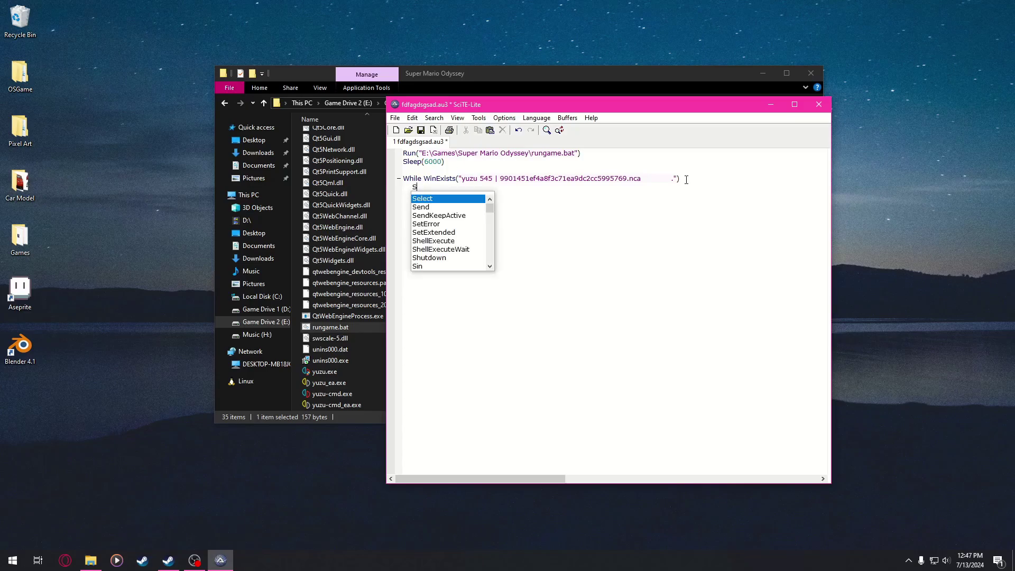
{"action": "type", "text": "leep"}
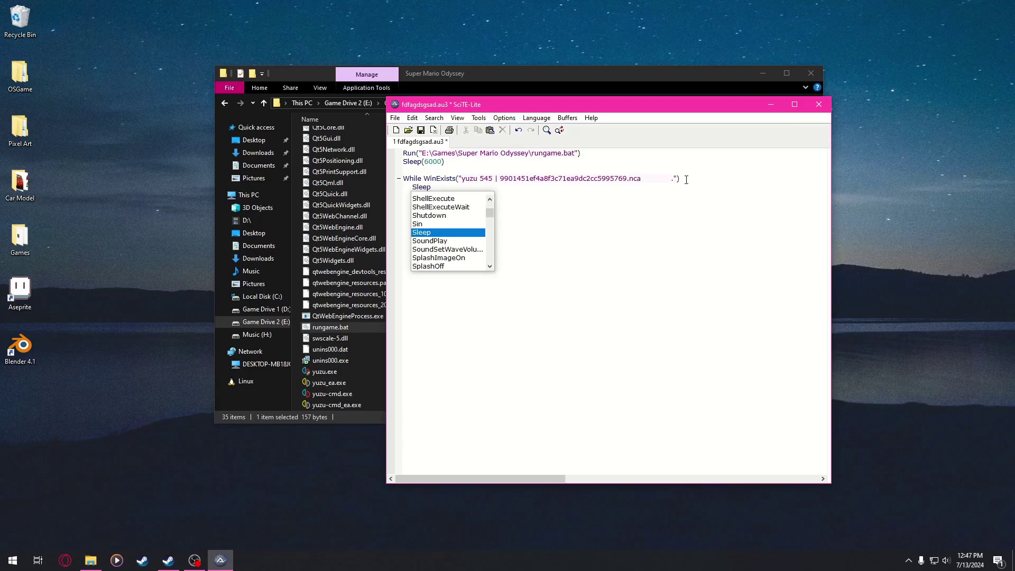
{"action": "type", "text": "("}
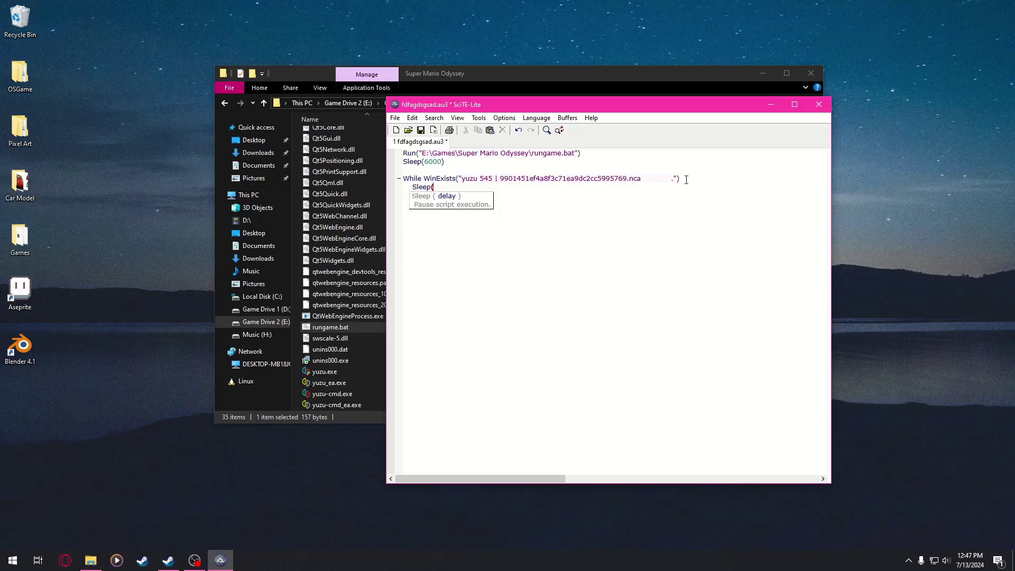
{"action": "type", "text": "6000"}
{"action": "key", "text": "BackSpace"}
{"action": "key", "text": "BackSpace"}
{"action": "key", "text": "BackSpace"}
{"action": "key", "text": "BackSpace"}
{"action": "type", "text": "1000"}
{"action": "key", "text": "Return"}
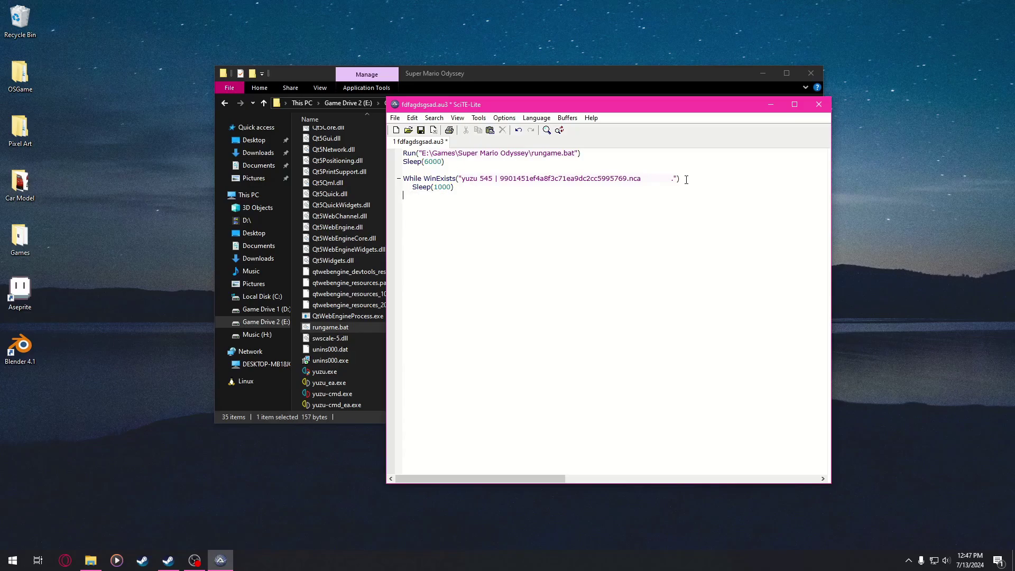
Close the loop with WEnd, add Exit on the following line and save the script
{"action": "type", "text": "W"}
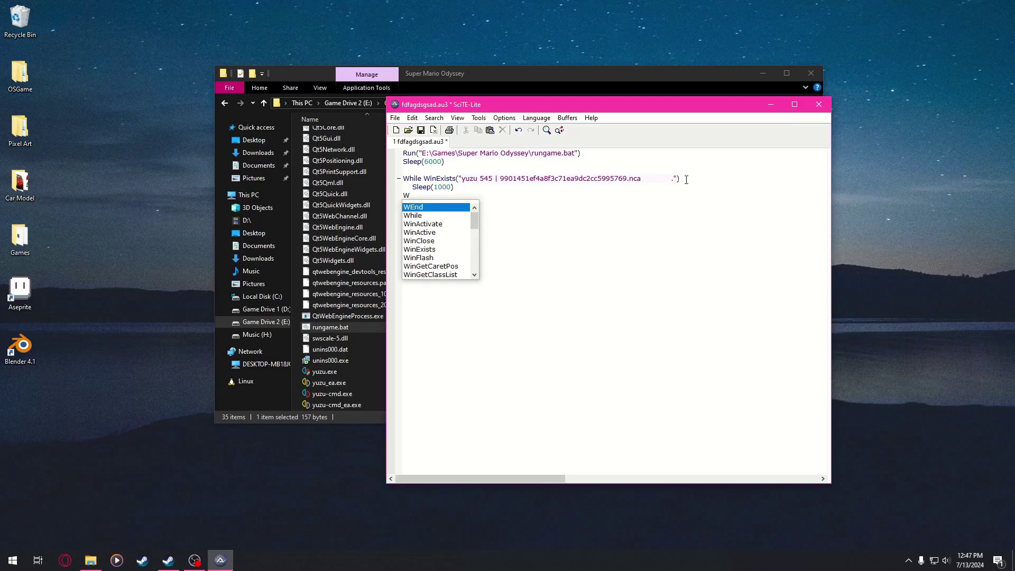
{"action": "type", "text": "End"}
{"action": "key", "text": "Return"}
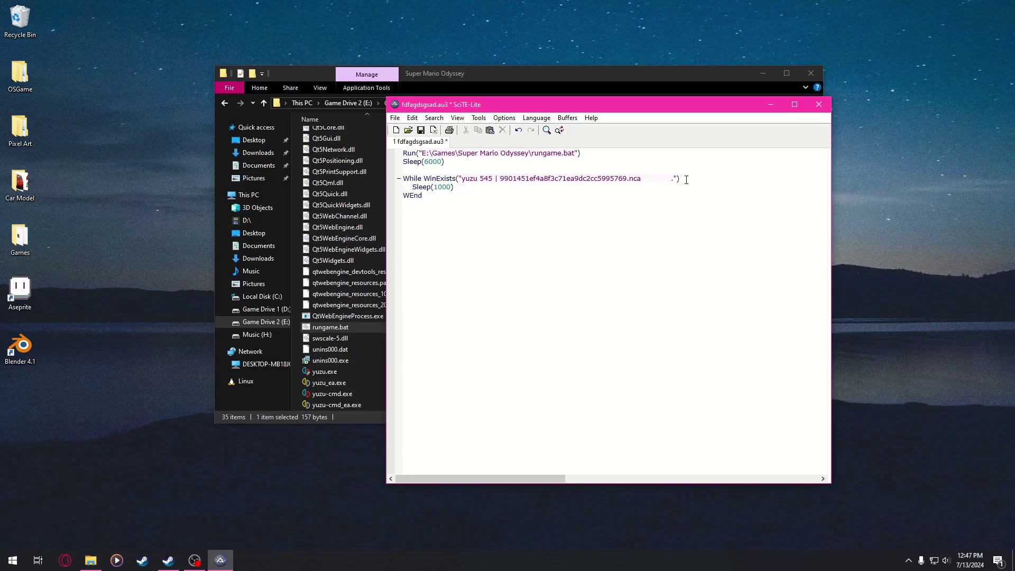
{"action": "type", "text": "Exit"}
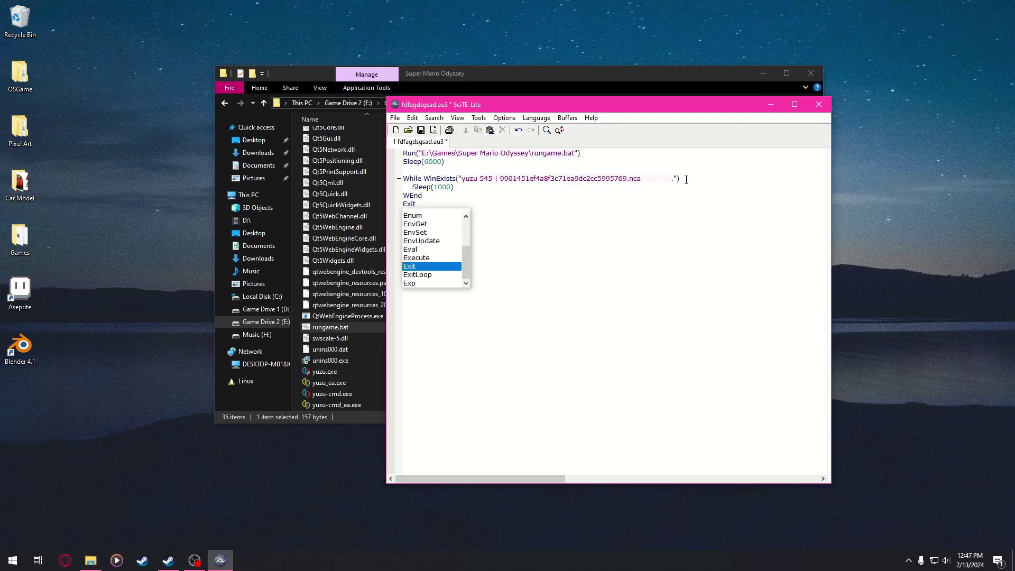
{"action": "key", "text": "ctrl+s"}
{"action": "key", "text": "Escape"}
Shift the editor window slightly and review the Run line, the Sleep(6000) line and the While loop by highlighting each
{"action": "left_click_drag", "start_coordinate": [490, 99], "coordinate": [447, 104]}
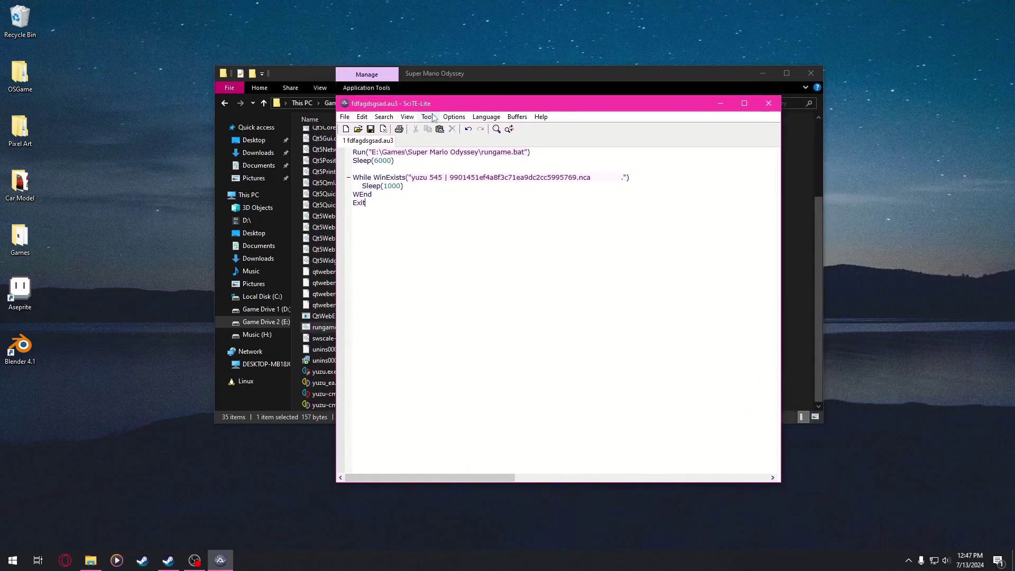
{"action": "double_click", "coordinate": [364, 152]}
{"action": "left_click_drag", "start_coordinate": [363, 152], "coordinate": [459, 152]}
{"action": "key", "text": "Down"}
{"action": "left_click_drag", "start_coordinate": [354, 161], "coordinate": [395, 161]}
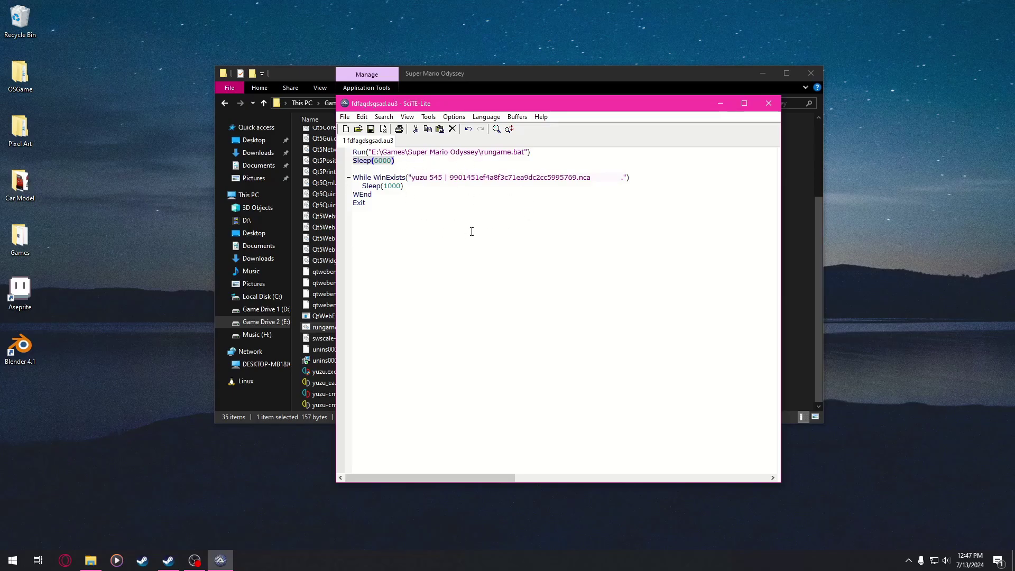
{"action": "left_click", "coordinate": [392, 162]}
{"action": "left_click_drag", "start_coordinate": [353, 178], "coordinate": [650, 179]}
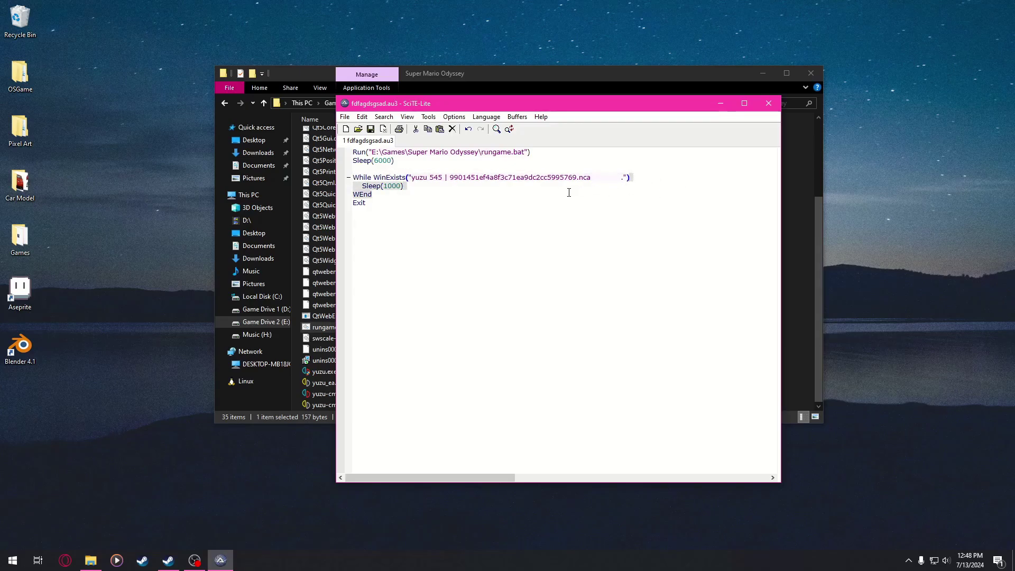
Review the Sleep(6000) line, the WinExists condition with its window title, the Sleep(1000) line, WEnd and Exit by highlighting each
{"action": "left_click", "coordinate": [535, 188]}
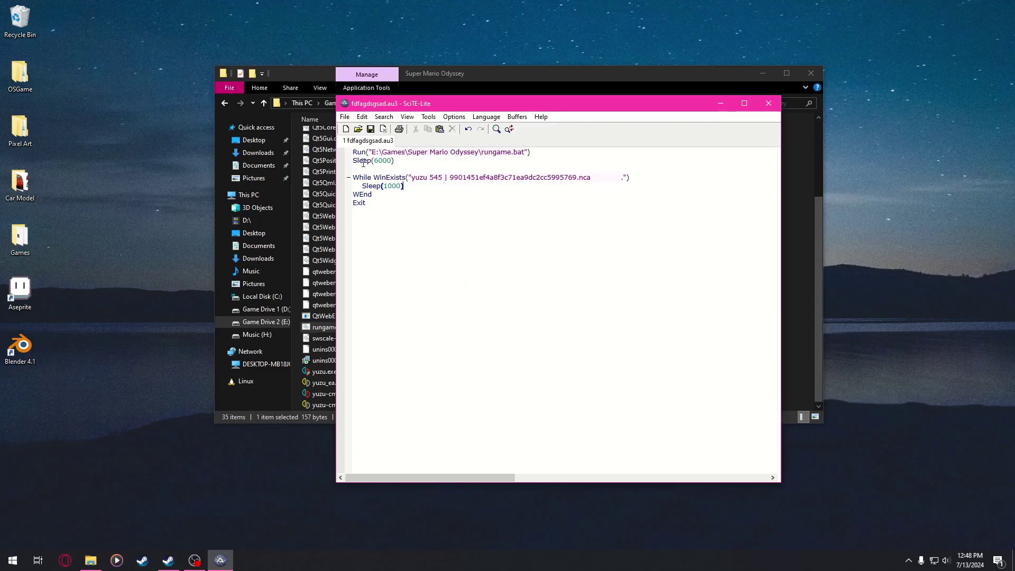
{"action": "left_click_drag", "start_coordinate": [353, 160], "coordinate": [397, 160]}
{"action": "left_click_drag", "start_coordinate": [352, 177], "coordinate": [641, 177]}
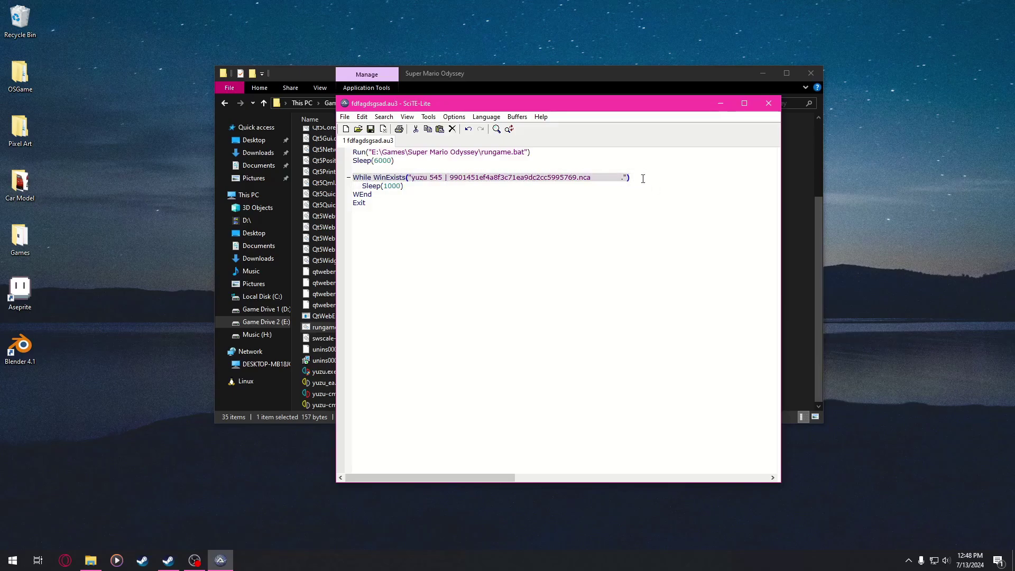
{"action": "left_click", "coordinate": [431, 178]}
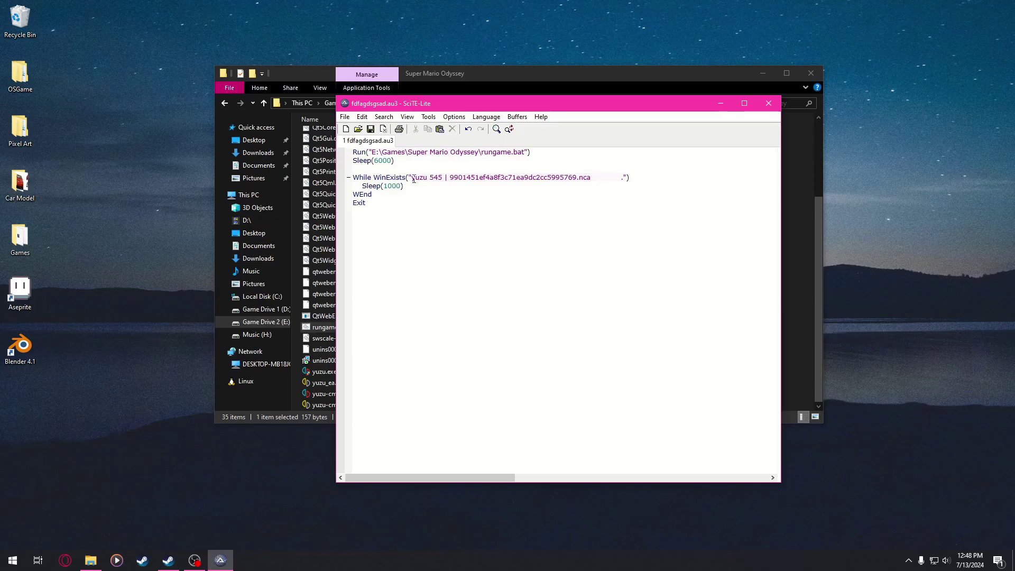
{"action": "left_click_drag", "start_coordinate": [412, 177], "coordinate": [462, 178]}
{"action": "left_click_drag", "start_coordinate": [363, 186], "coordinate": [525, 178]}
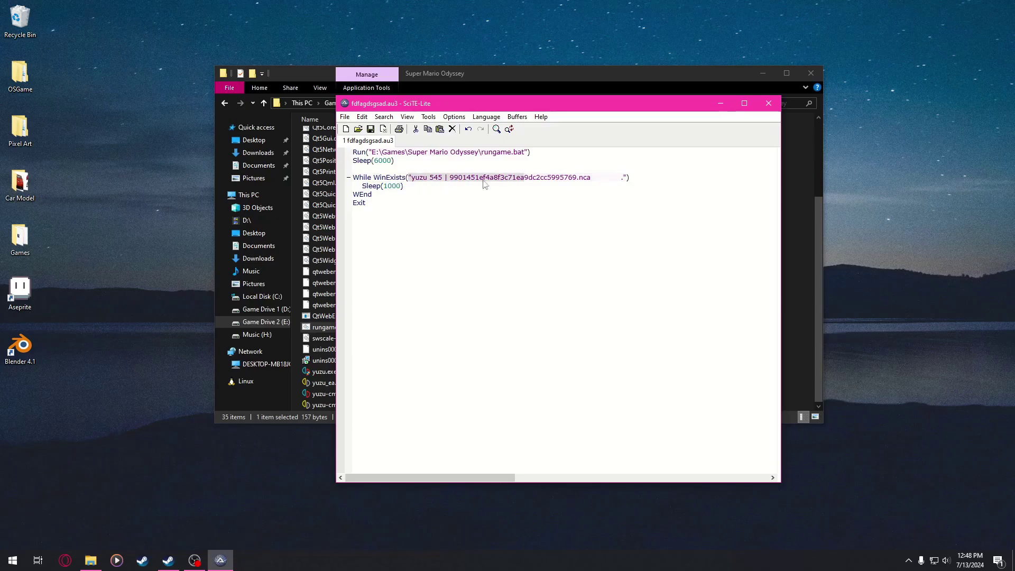
{"action": "left_click_drag", "start_coordinate": [362, 183], "coordinate": [411, 182]}
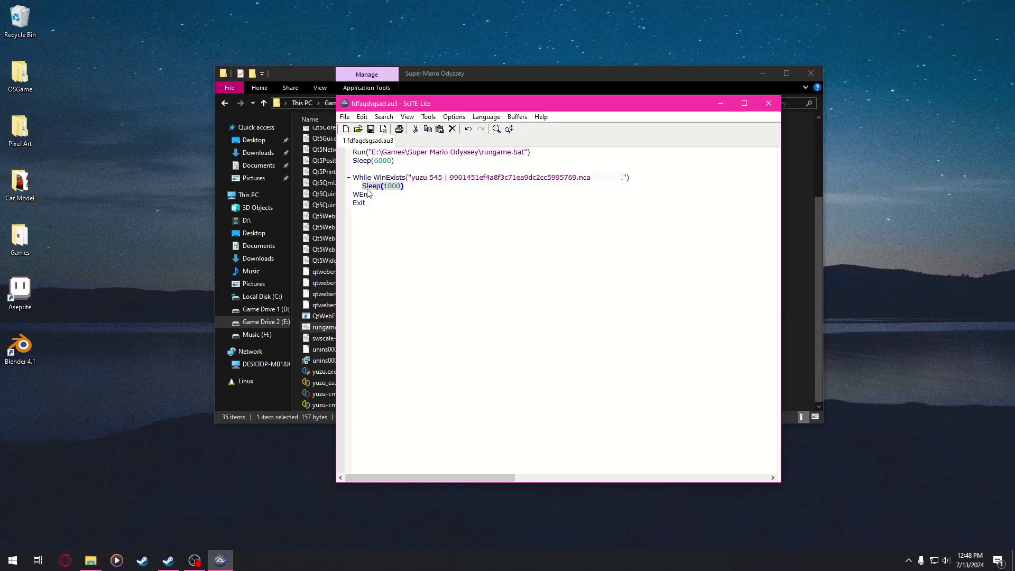
{"action": "left_click_drag", "start_coordinate": [354, 193], "coordinate": [372, 194]}
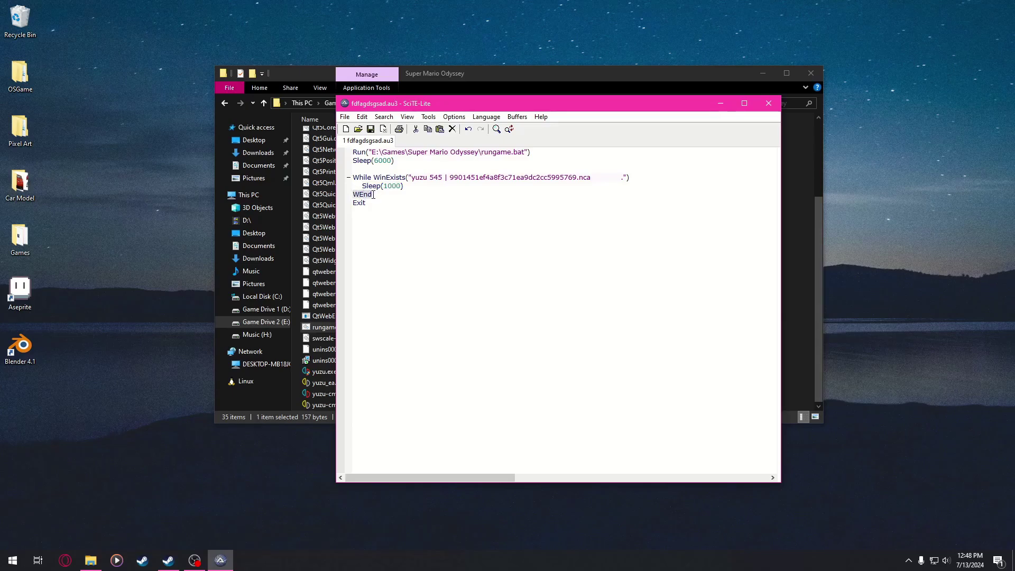
{"action": "left_click", "coordinate": [376, 203]}
{"action": "left_click_drag", "start_coordinate": [353, 203], "coordinate": [371, 203]}
{"action": "left_click", "coordinate": [590, 272]}
Run the script as a test, and quit yuzu while the game is loading, confirming the close request
{"action": "left_click", "coordinate": [428, 118]}
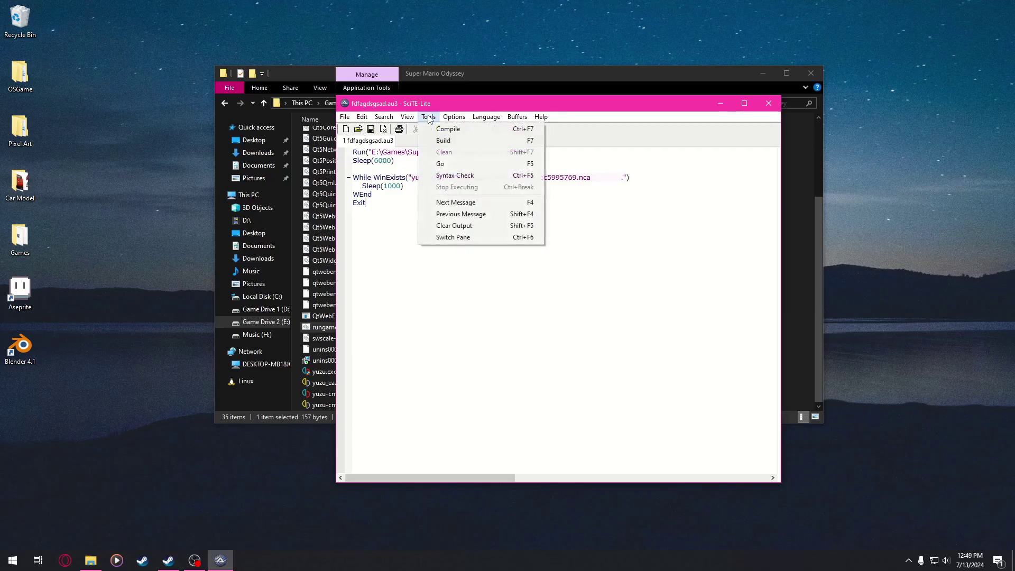
{"action": "left_click", "coordinate": [447, 166]}
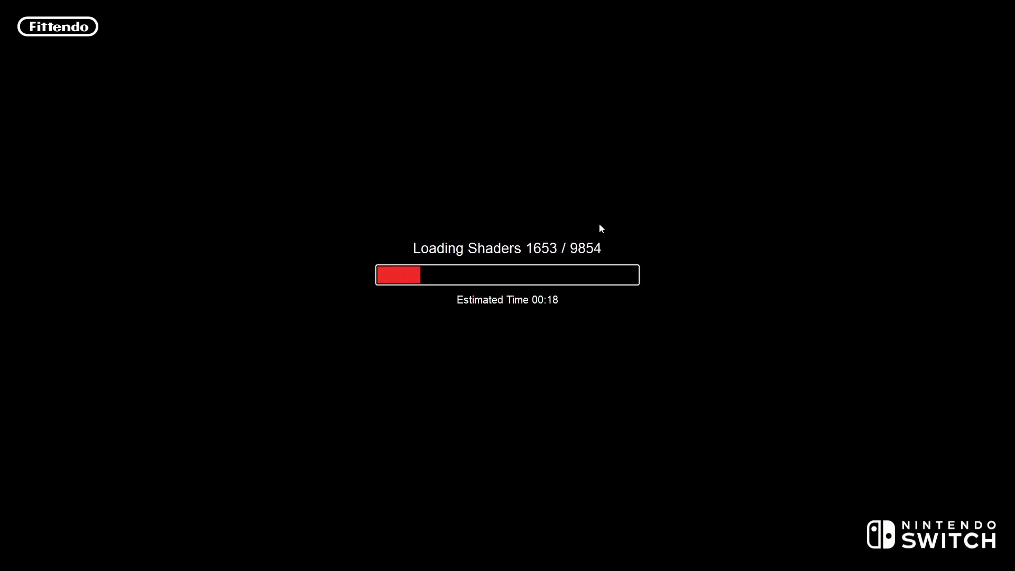
{"action": "key", "text": "alt+F4"}
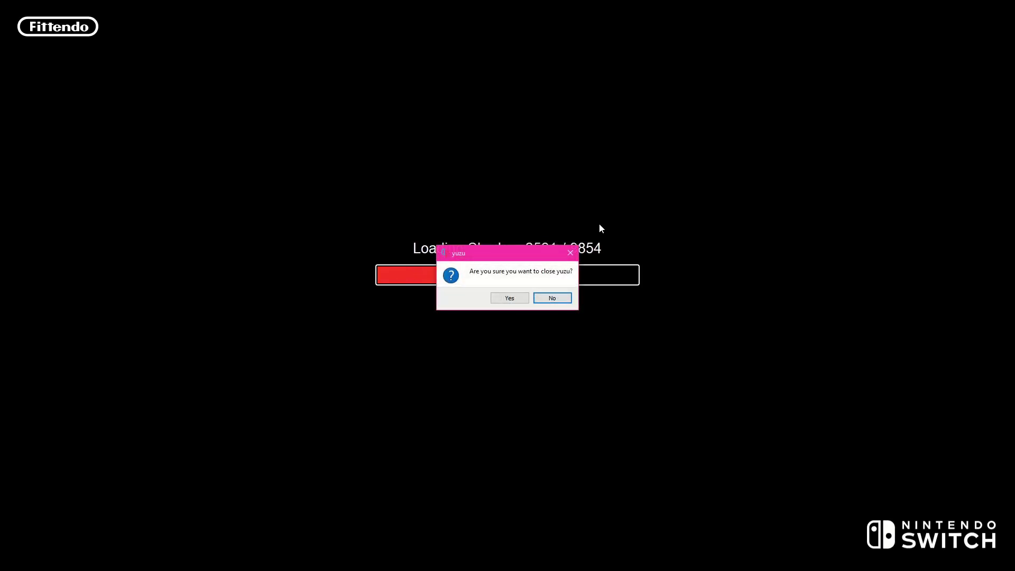
{"action": "key", "text": "Left"}
{"action": "key", "text": "Return"}
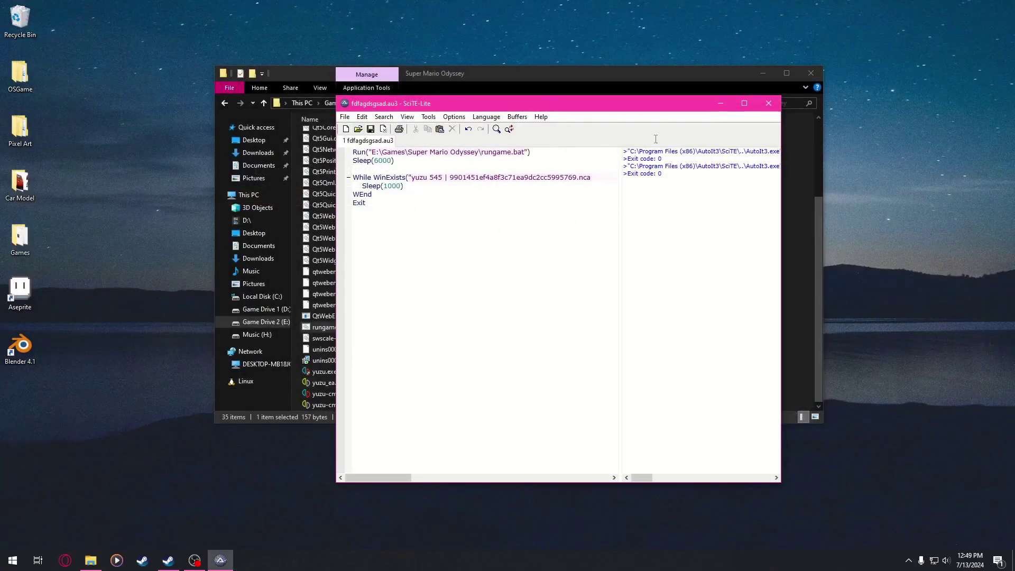
Close the script editor and the Super Mario Odyssey folder window, and shift the script file slightly on the desktop
{"action": "left_click", "coordinate": [769, 104]}
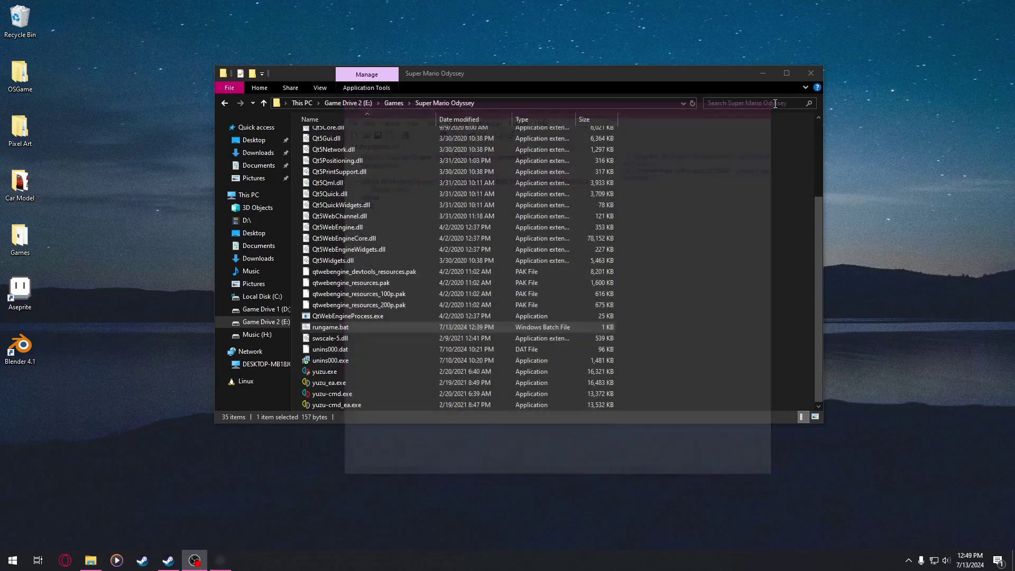
{"action": "left_click", "coordinate": [814, 75]}
{"action": "left_click", "coordinate": [814, 75]}
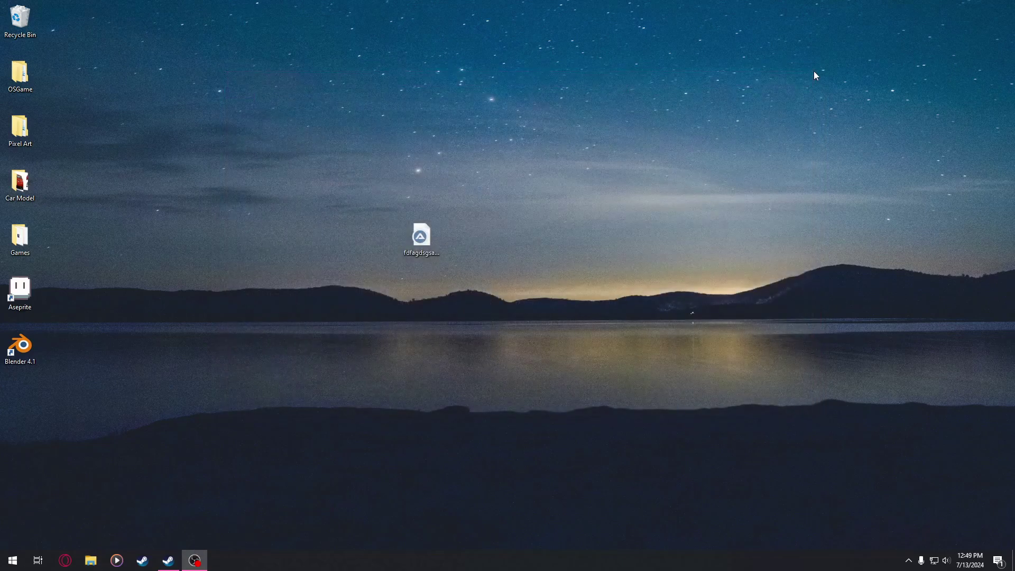
{"action": "left_click_drag", "start_coordinate": [426, 243], "coordinate": [477, 242]}
{"action": "left_click_drag", "start_coordinate": [733, 259], "coordinate": [711, 296]}
Search for "compile", open Compile Script to .exe (x64), and arrange the converter window beside the desktop script file
{"action": "left_click", "coordinate": [11, 563]}
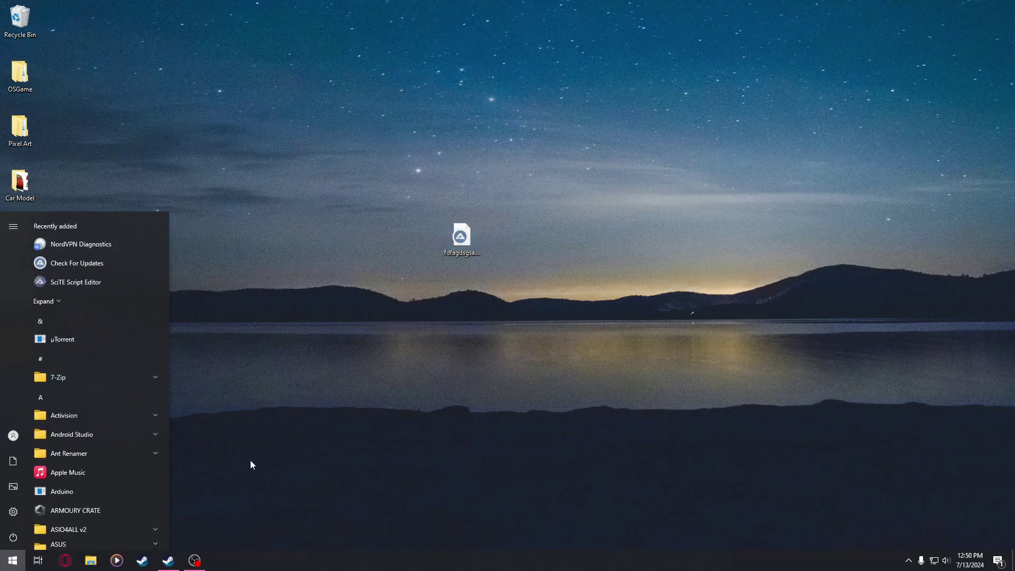
{"action": "type", "text": "compile"}
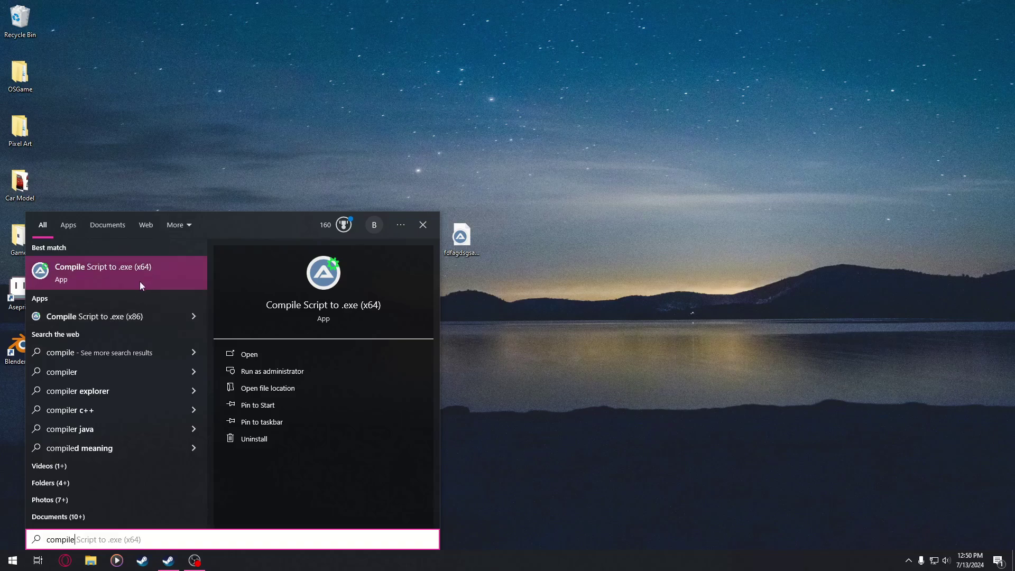
{"action": "left_click", "coordinate": [157, 273]}
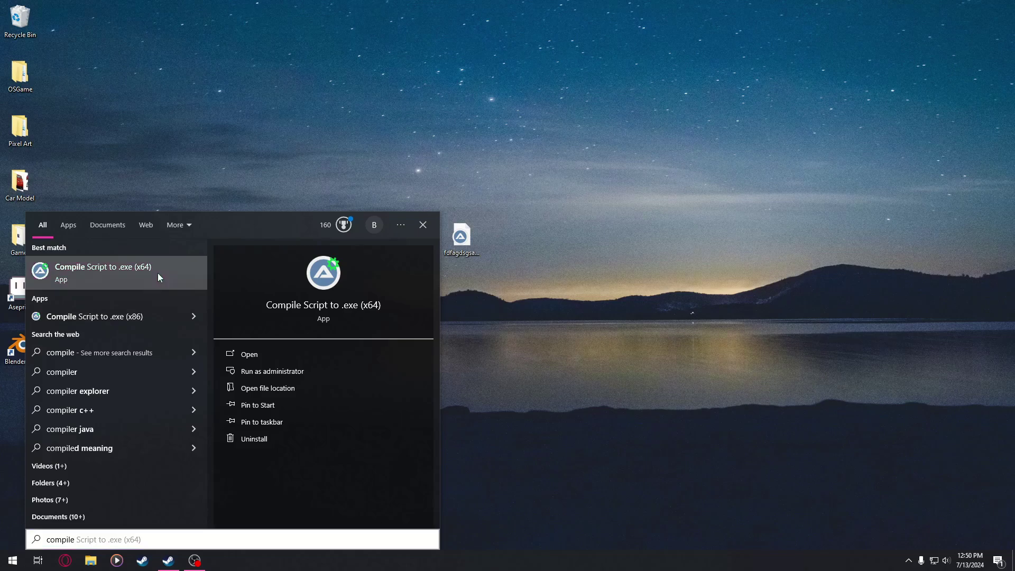
{"action": "left_click_drag", "start_coordinate": [522, 172], "coordinate": [671, 182]}
{"action": "left_click_drag", "start_coordinate": [462, 236], "coordinate": [323, 236]}
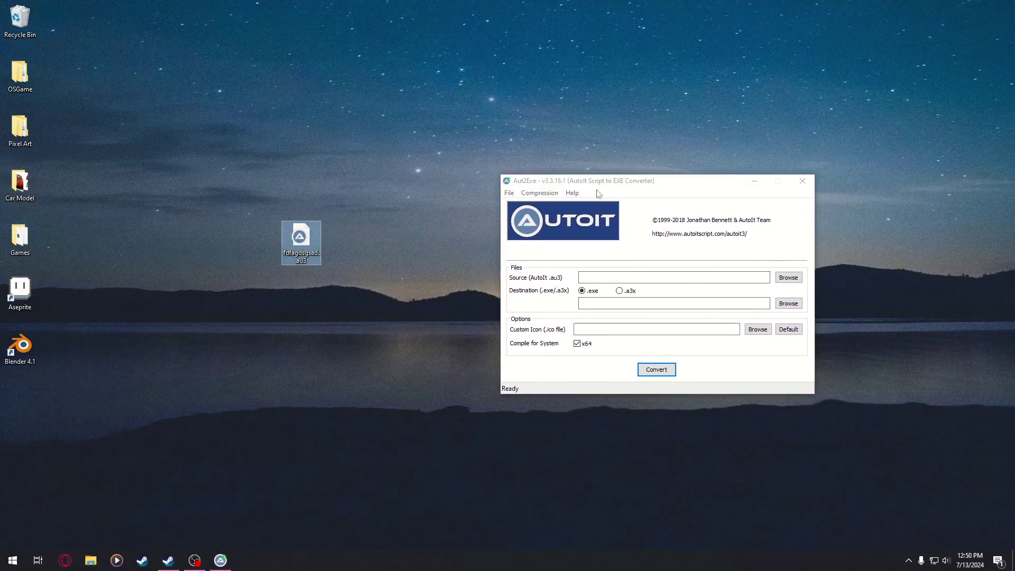
{"action": "left_click_drag", "start_coordinate": [620, 183], "coordinate": [484, 158]}
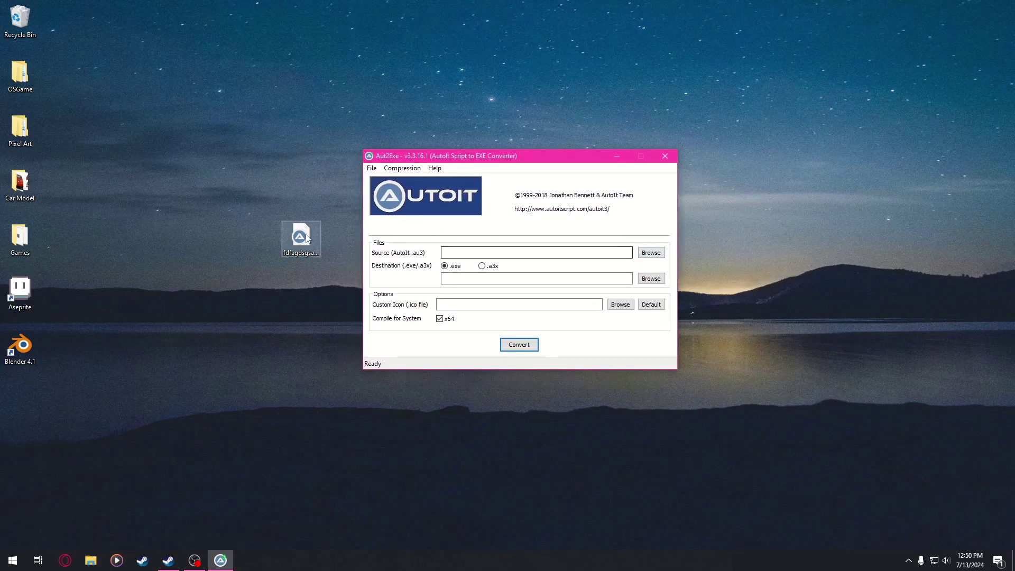
Load the desktop script fdfagdsgsad.au3 into the converter as the source file
{"action": "left_click_drag", "start_coordinate": [299, 247], "coordinate": [478, 254]}
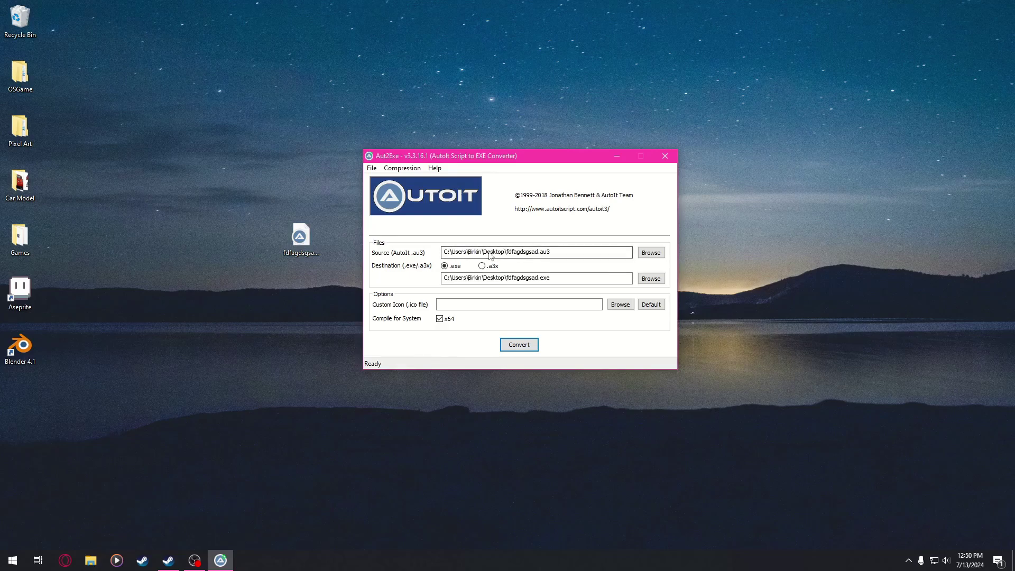
{"action": "left_click_drag", "start_coordinate": [309, 238], "coordinate": [350, 251]}
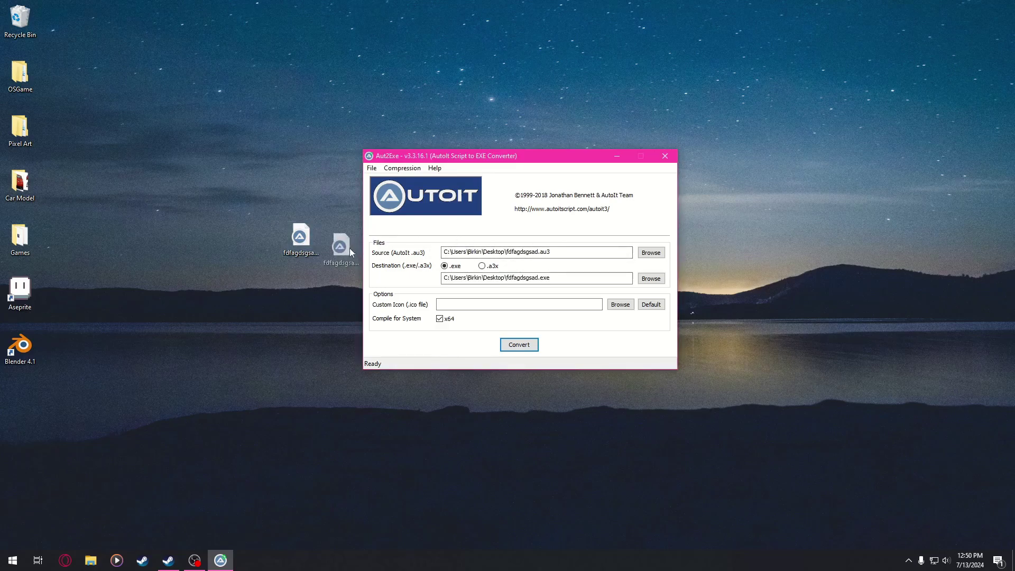
{"action": "left_click", "coordinate": [310, 243]}
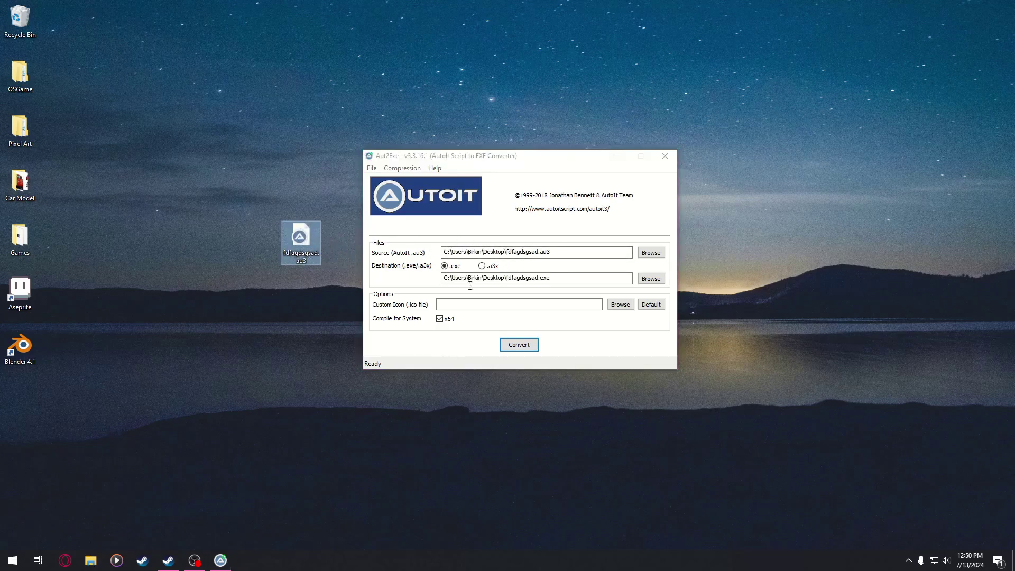
Change the destination file name to Super Mario Odyssey.exe, keeping it on the desktop
{"action": "left_click", "coordinate": [540, 280]}
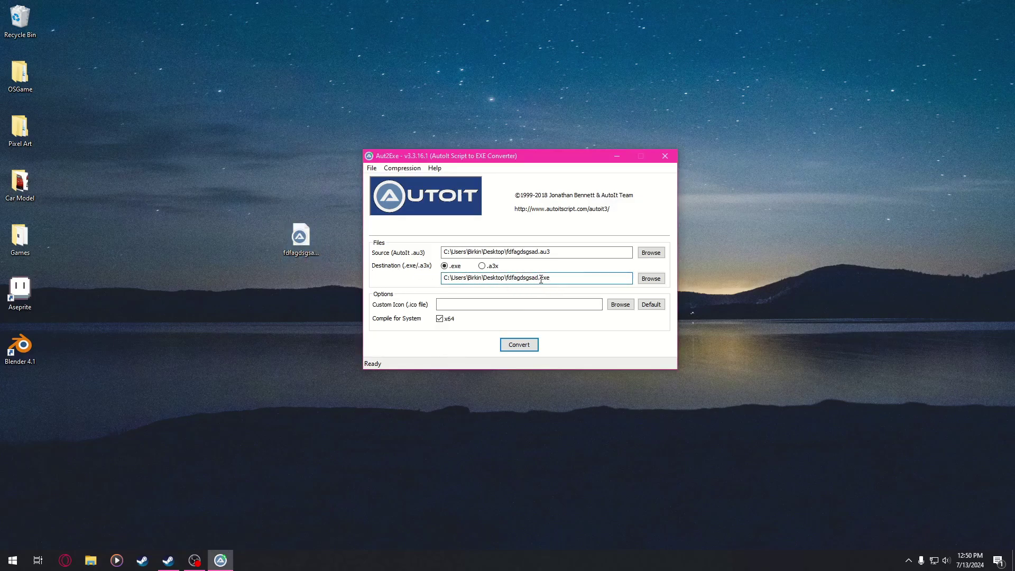
{"action": "left_click_drag", "start_coordinate": [539, 279], "coordinate": [507, 280]}
{"action": "type", "text": "Odyssey"}
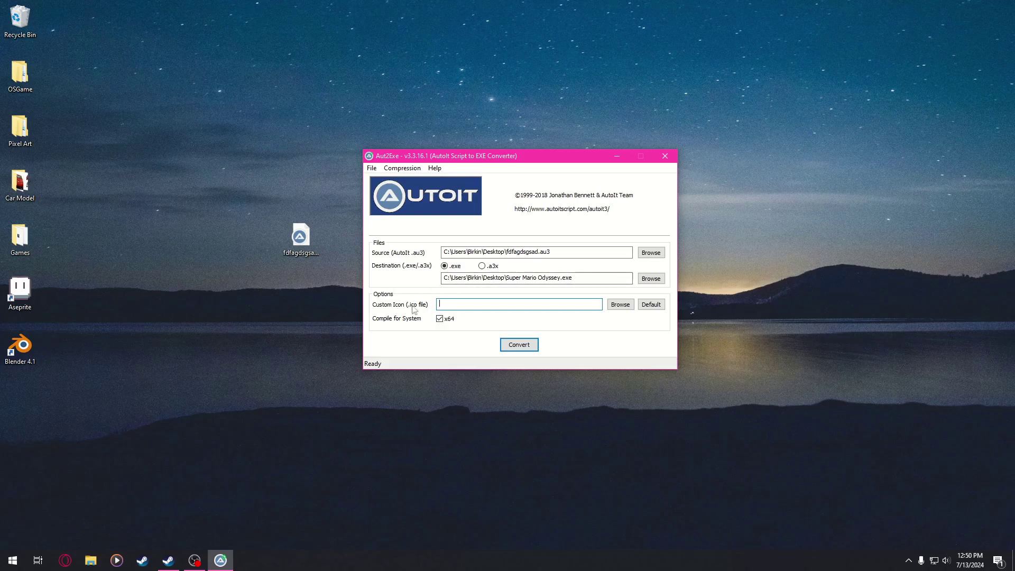
Set the custom icon to game.ico from E:\Games\Super Mario Odyssey
{"action": "left_click", "coordinate": [620, 305]}
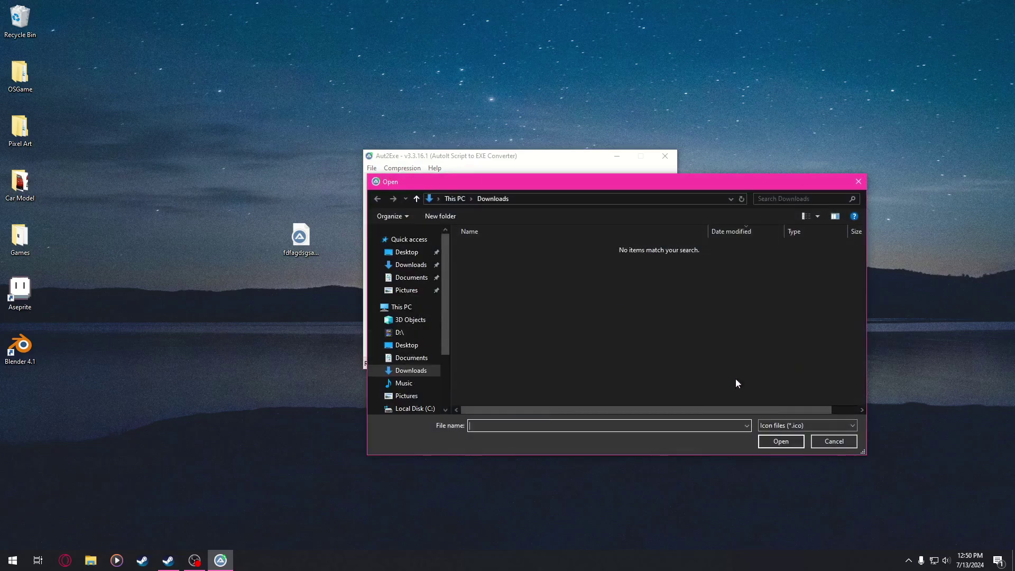
{"action": "left_click_drag", "start_coordinate": [653, 188], "coordinate": [517, 137]}
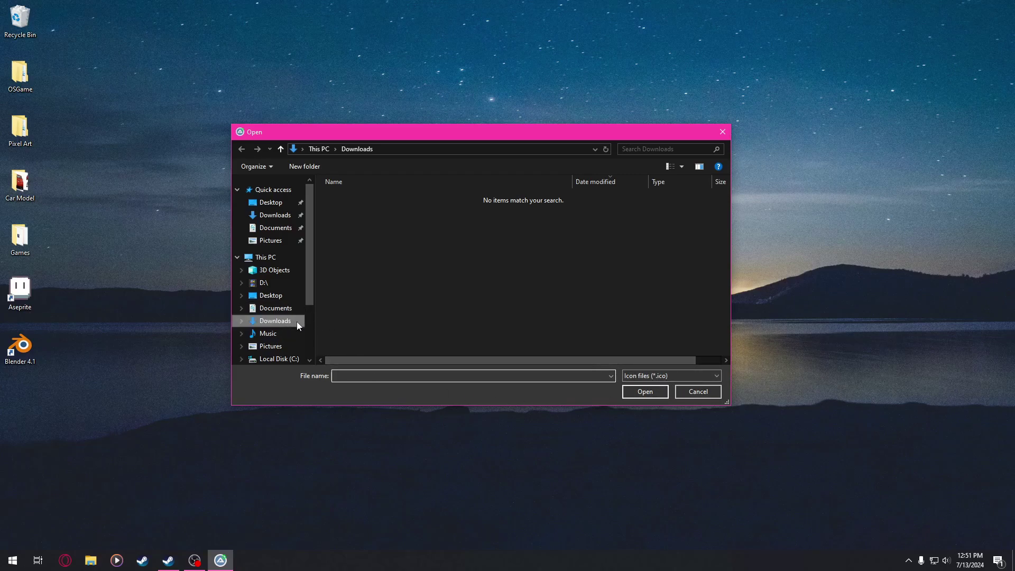
{"action": "scroll", "coordinate": [297, 321], "scroll_direction": "down", "scroll_amount": 3}
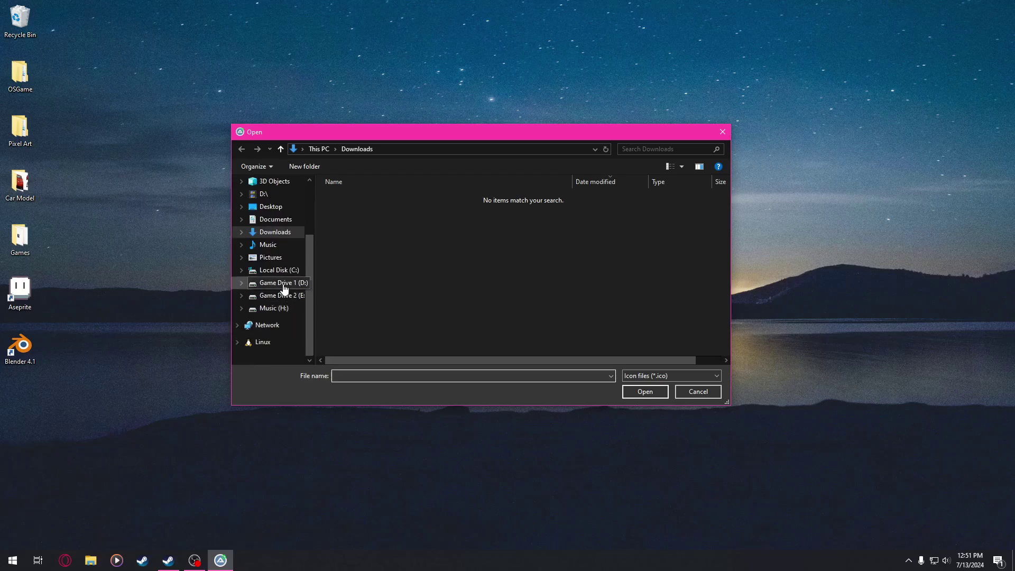
{"action": "left_click", "coordinate": [296, 297]}
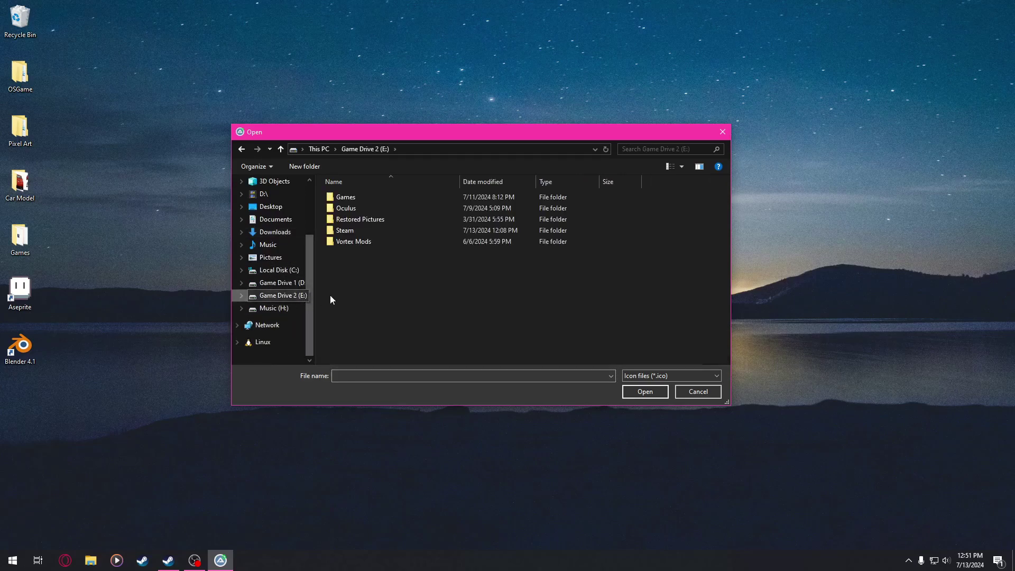
{"action": "double_click", "coordinate": [397, 201]}
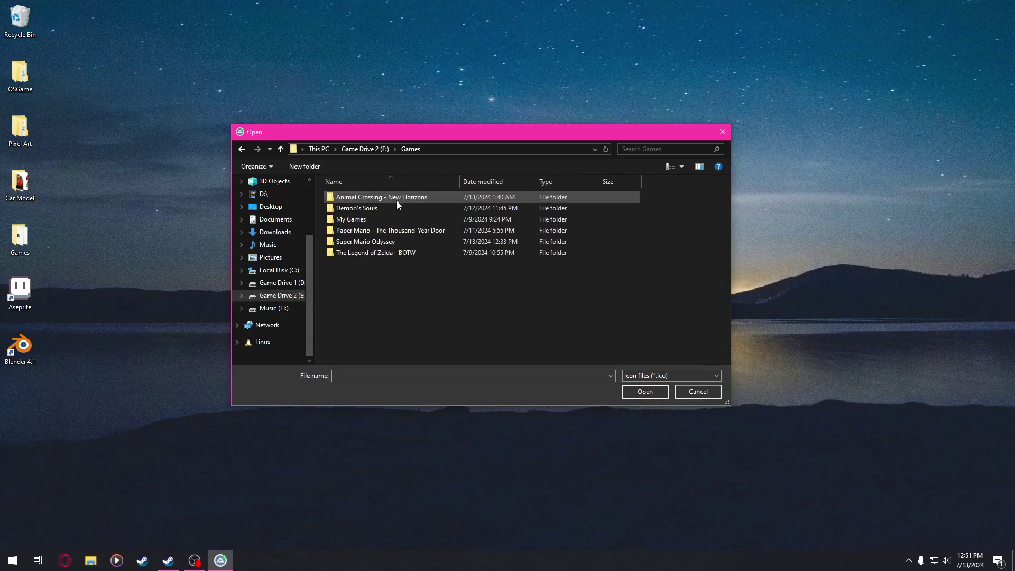
{"action": "double_click", "coordinate": [418, 243]}
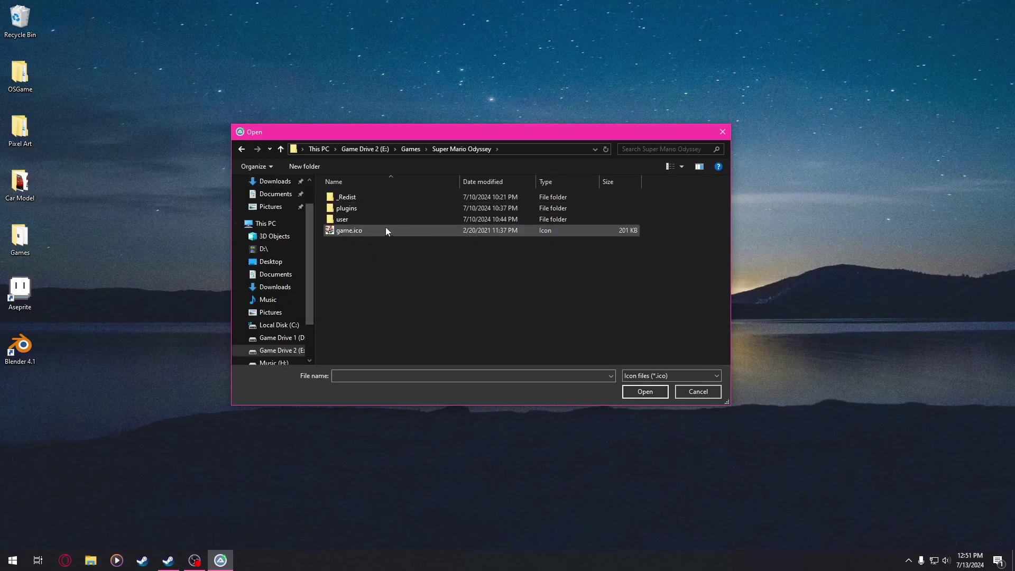
{"action": "double_click", "coordinate": [372, 230]}
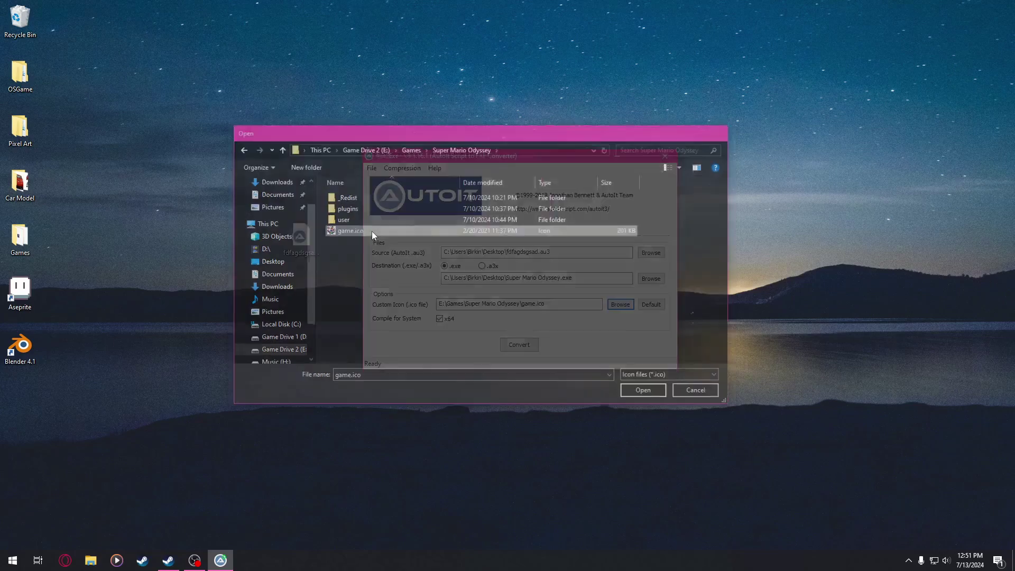
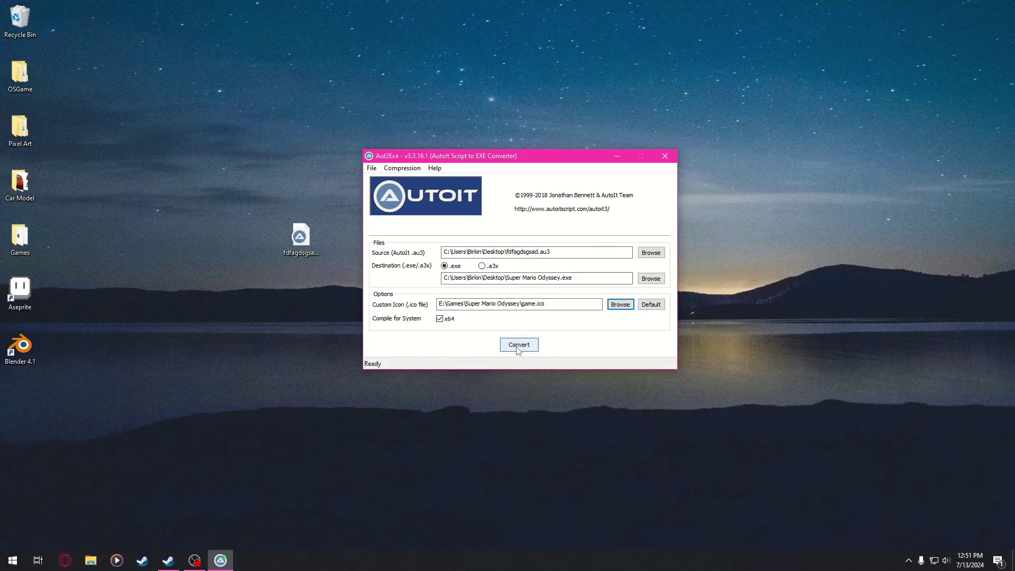
Convert the script to an executable, dismiss the completion message and close the converter
{"action": "left_click", "coordinate": [519, 349]}
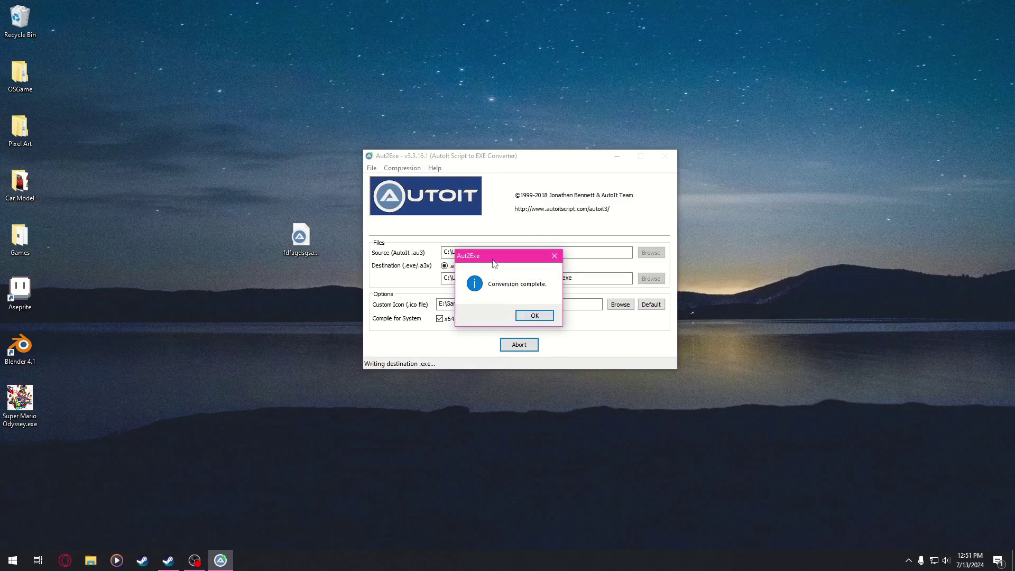
{"action": "left_click_drag", "start_coordinate": [469, 258], "coordinate": [504, 236]}
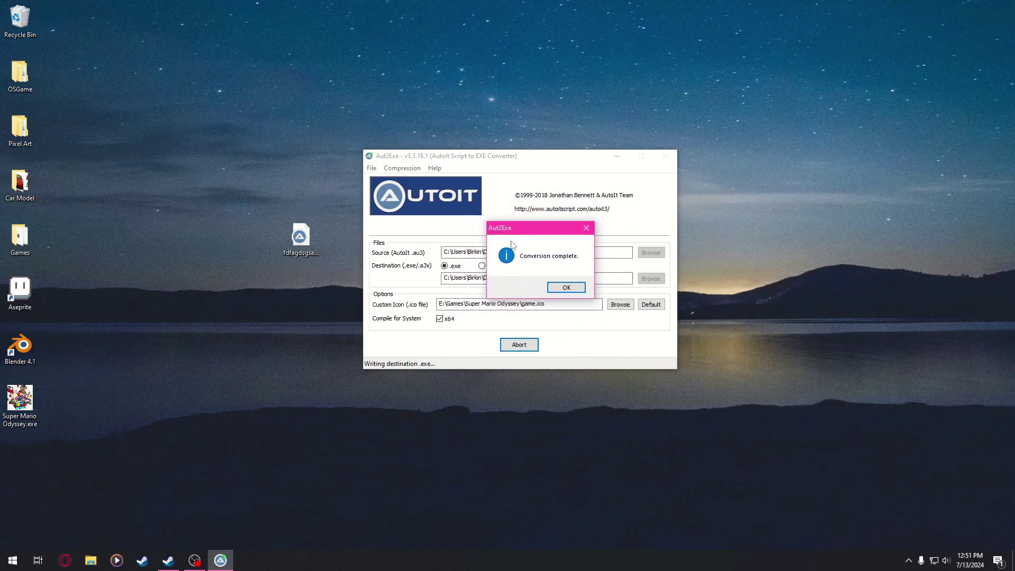
{"action": "left_click", "coordinate": [569, 291]}
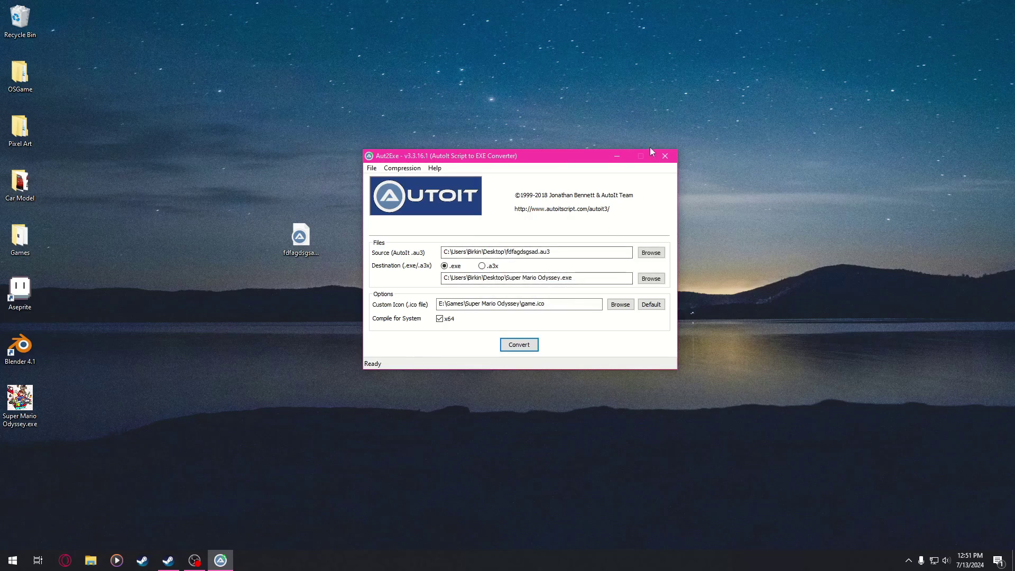
{"action": "left_click", "coordinate": [665, 156]}
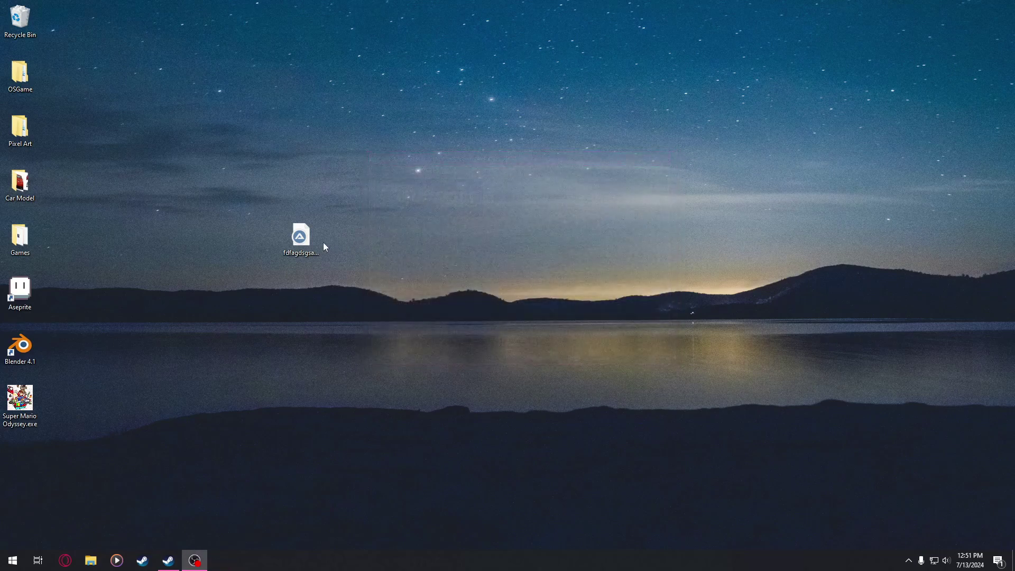
{"action": "left_click_drag", "start_coordinate": [308, 243], "coordinate": [443, 259]}
{"action": "left_click_drag", "start_coordinate": [506, 249], "coordinate": [68, 56]}
{"action": "left_click_drag", "start_coordinate": [447, 229], "coordinate": [454, 241]}
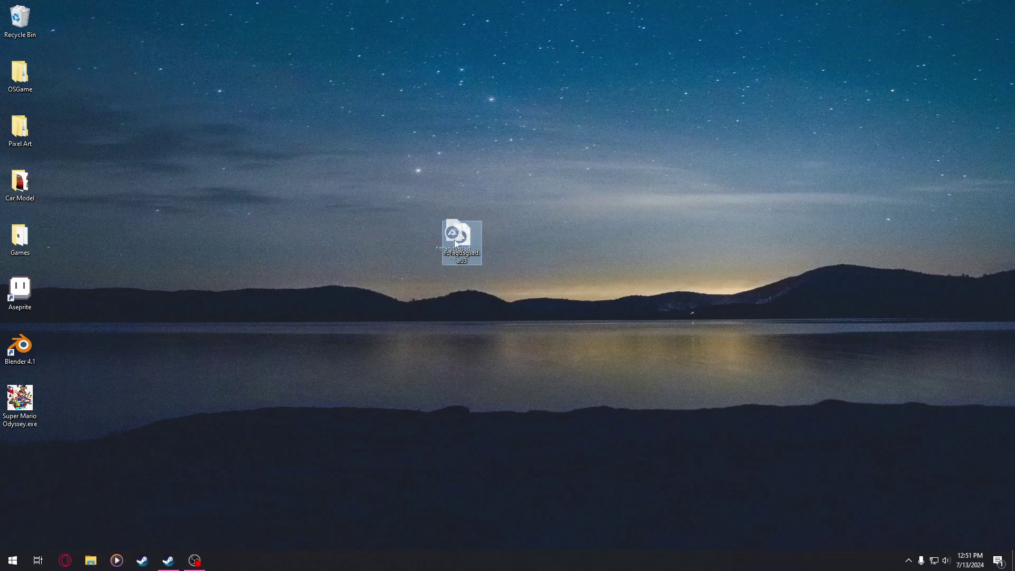
Move the fdfagdsgsad.au3 script from the desktop to the Recycle Bin and empty the bin
{"action": "left_click_drag", "start_coordinate": [110, 95], "coordinate": [377, 209]}
{"action": "left_click_drag", "start_coordinate": [157, 123], "coordinate": [18, 22]}
{"action": "right_click", "coordinate": [27, 24]}
{"action": "left_click", "coordinate": [64, 43]}
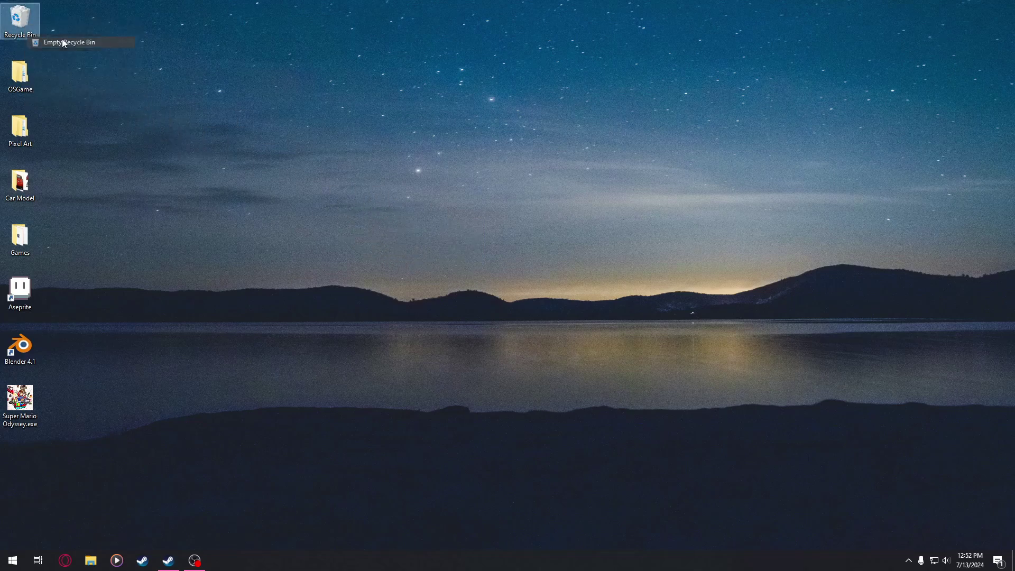
{"action": "left_click", "coordinate": [566, 292]}
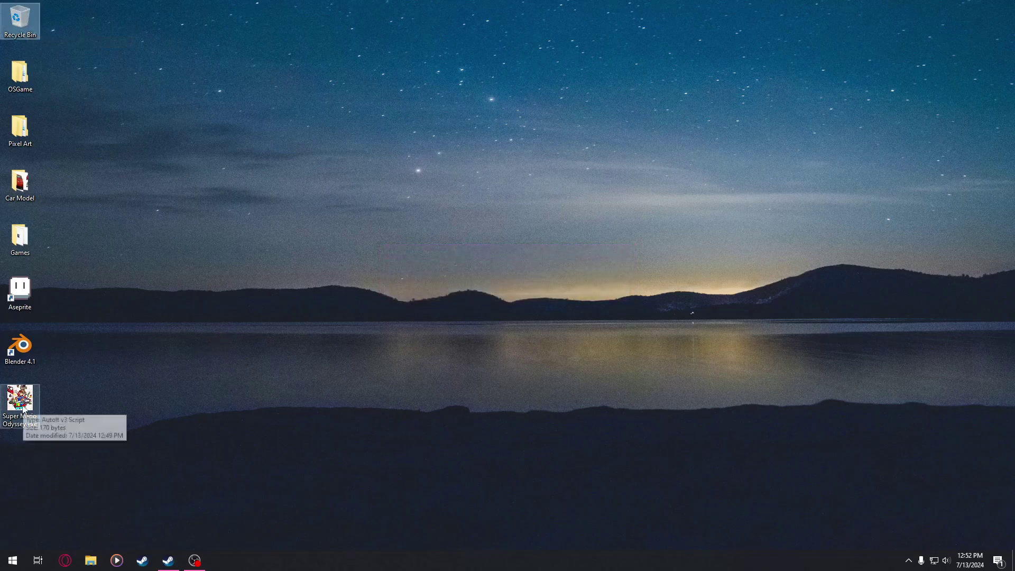
Move Super Mario Odyssey.exe to the middle of the desktop, launch it and examine the tray icons for its running process
{"action": "left_click_drag", "start_coordinate": [23, 406], "coordinate": [541, 312]}
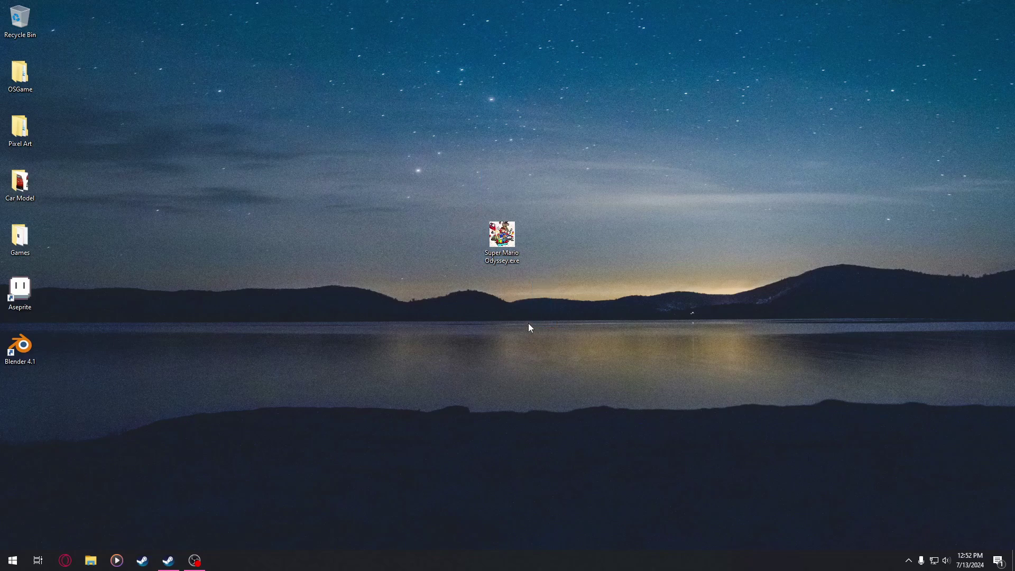
{"action": "double_click", "coordinate": [507, 248]}
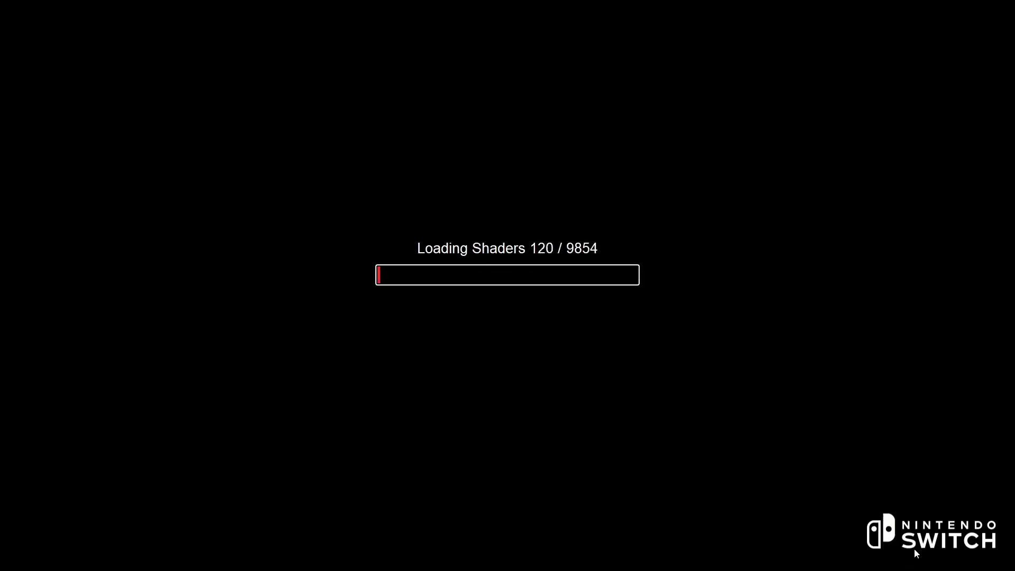
{"action": "key", "text": "super"}
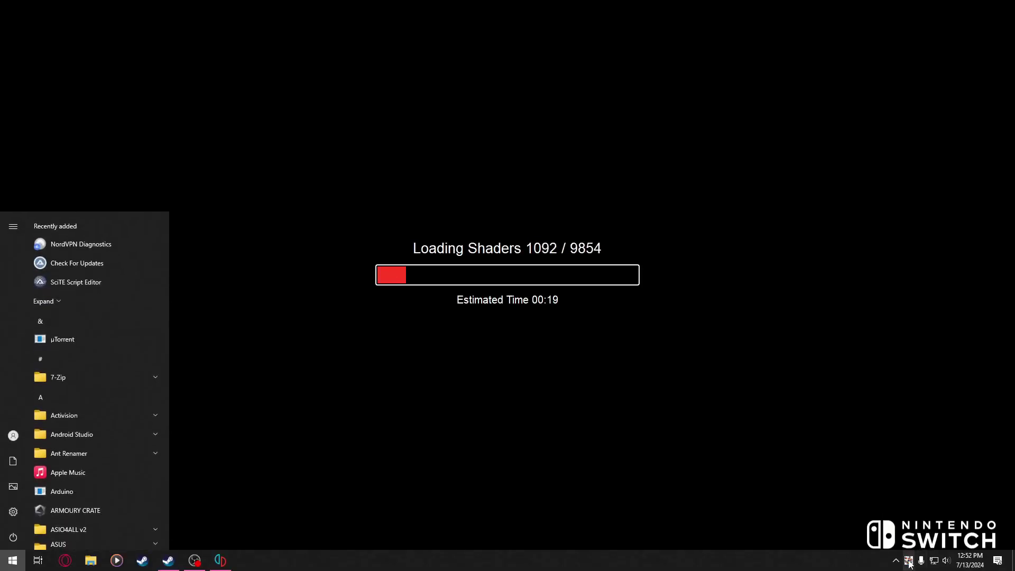
{"action": "left_click", "coordinate": [897, 565]}
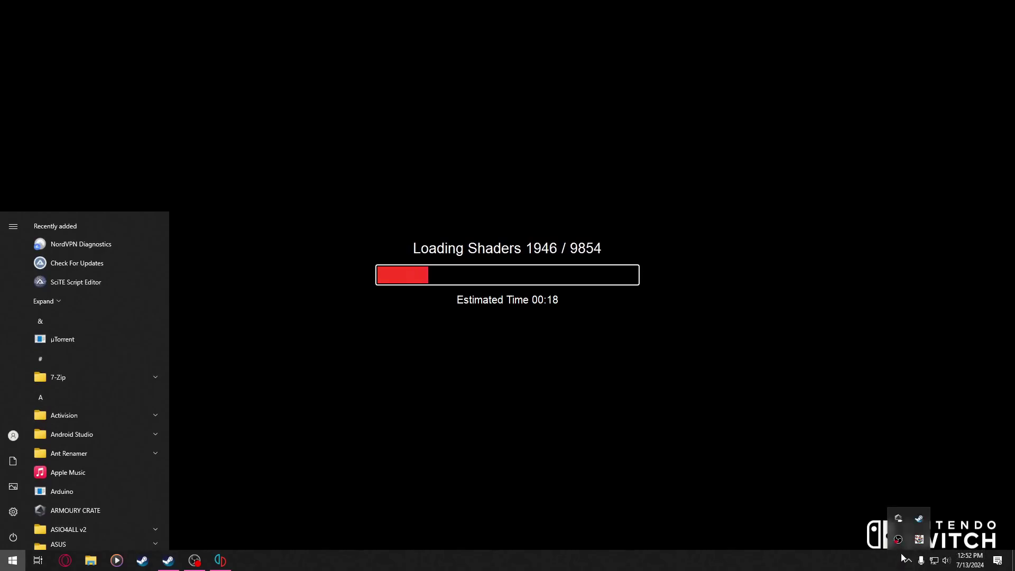
{"action": "left_click", "coordinate": [749, 475]}
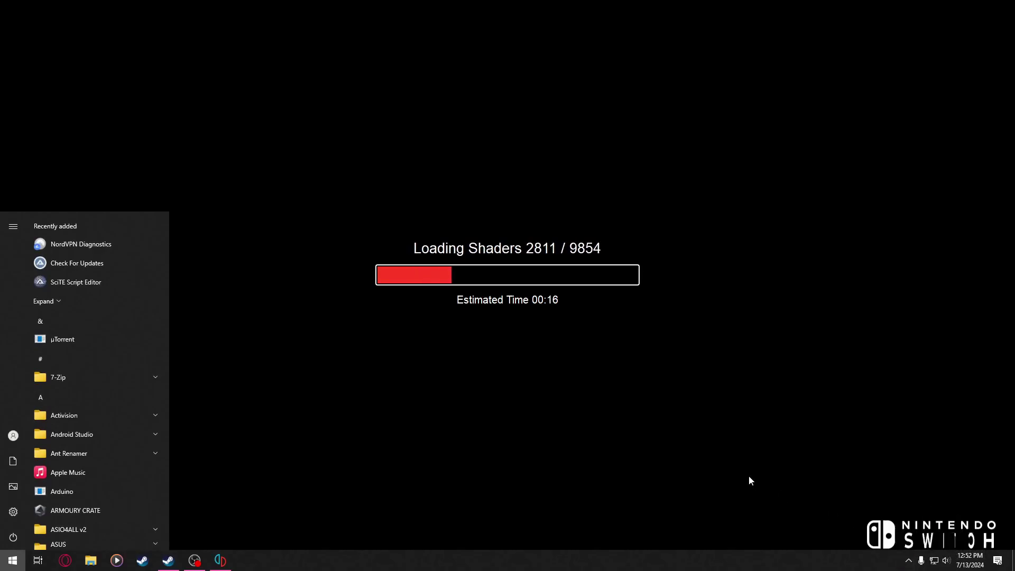
Close yuzu while the game is loading and confirm the exit
{"action": "key", "text": "alt+F4"}
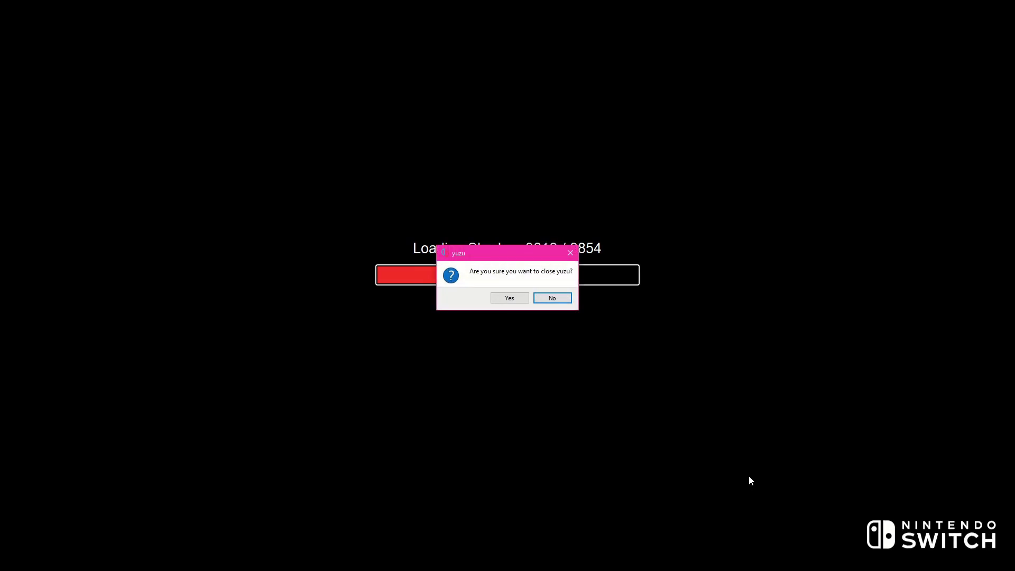
{"action": "key", "text": "Left"}
{"action": "key", "text": "Return"}
Check the hidden tray icons again and move Super Mario Odyssey.exe back beneath Blender 4.1 on the desktop
{"action": "left_click", "coordinate": [910, 563]}
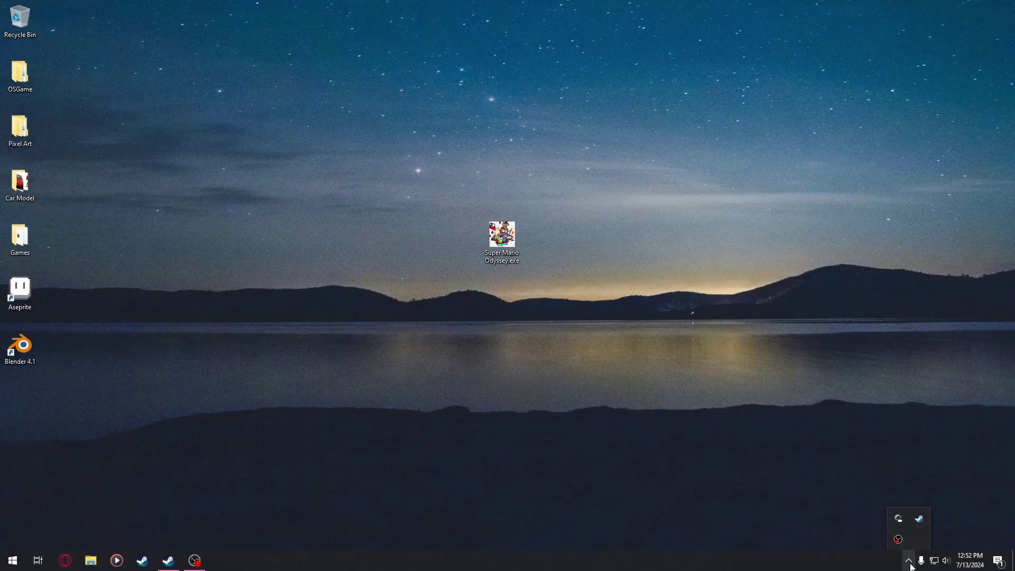
{"action": "left_click", "coordinate": [691, 407]}
{"action": "left_click_drag", "start_coordinate": [502, 238], "coordinate": [100, 347]}
{"action": "left_click_drag", "start_coordinate": [84, 379], "coordinate": [32, 415]}
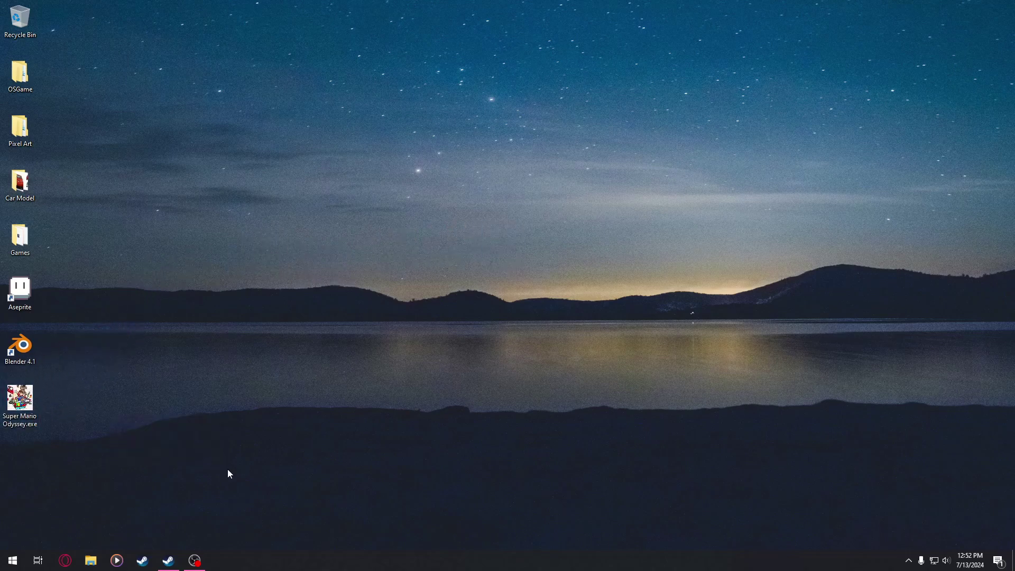
Switch to Steam, start adding a non-Steam game and choose Super Mario Odyssey.exe from the desktop
{"action": "left_click", "coordinate": [169, 561]}
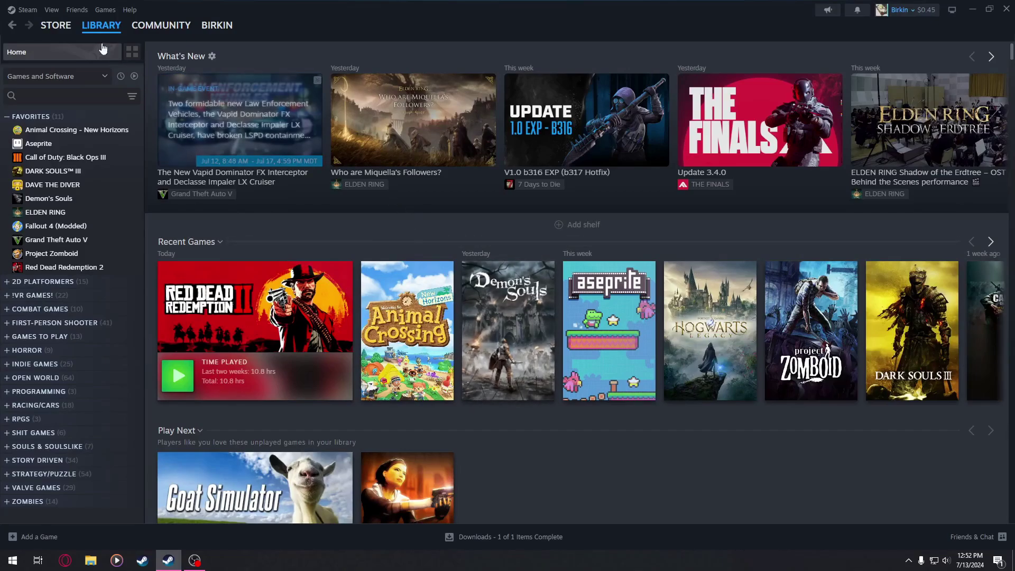
{"action": "left_click", "coordinate": [105, 10]}
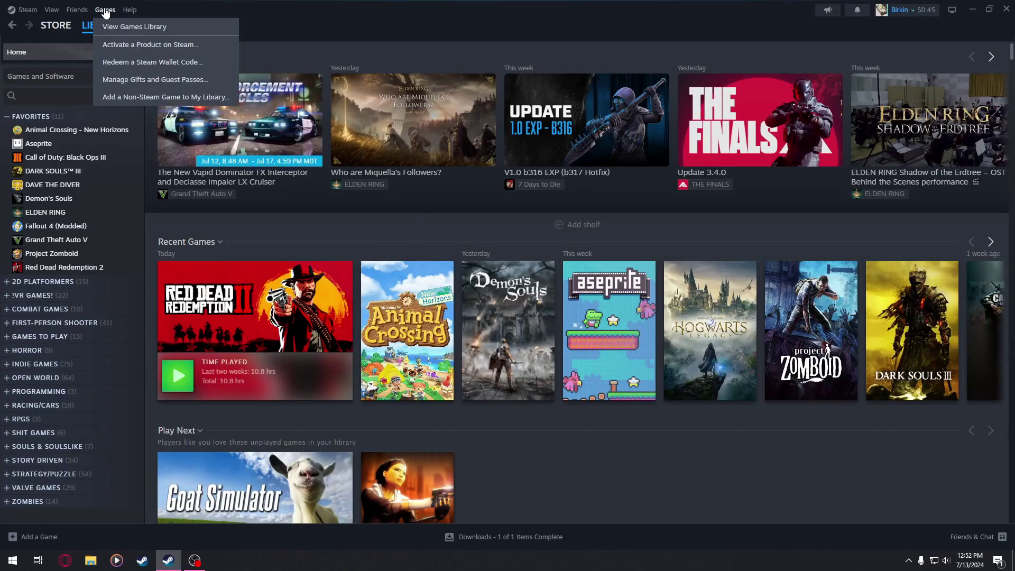
{"action": "left_click", "coordinate": [150, 96]}
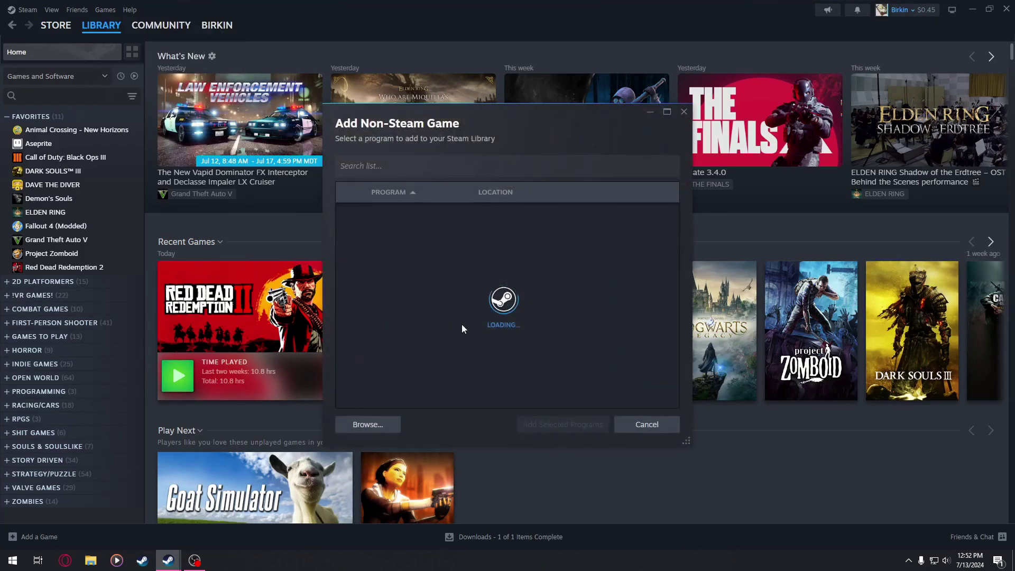
{"action": "left_click", "coordinate": [376, 424]}
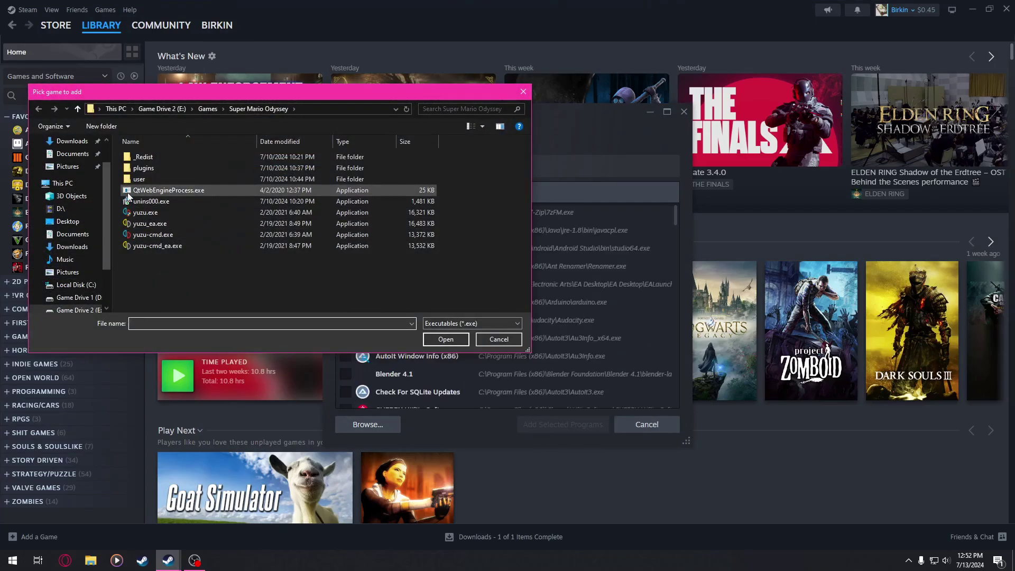
{"action": "scroll", "coordinate": [81, 174], "scroll_direction": "up", "scroll_amount": 1}
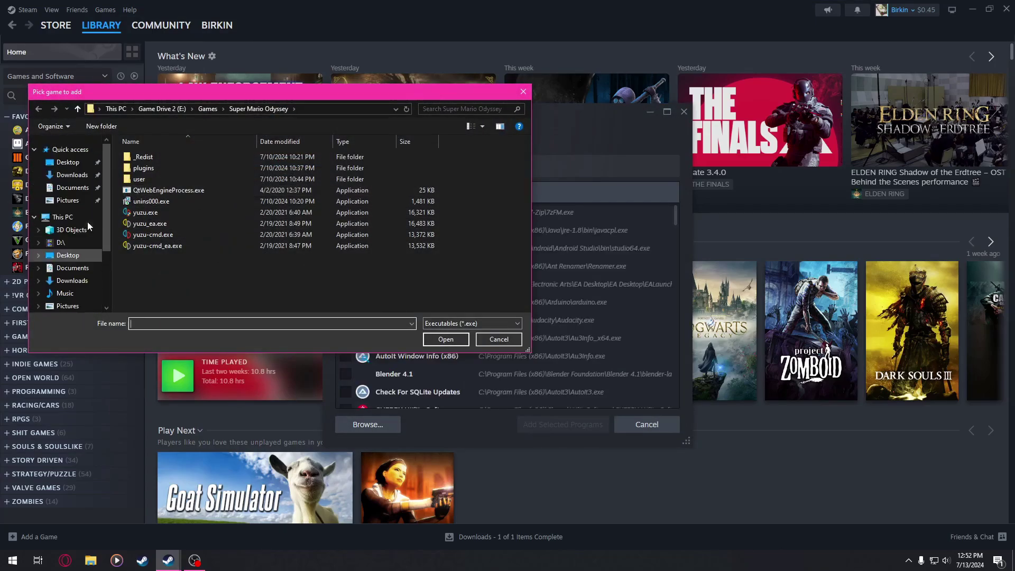
{"action": "left_click", "coordinate": [73, 169]}
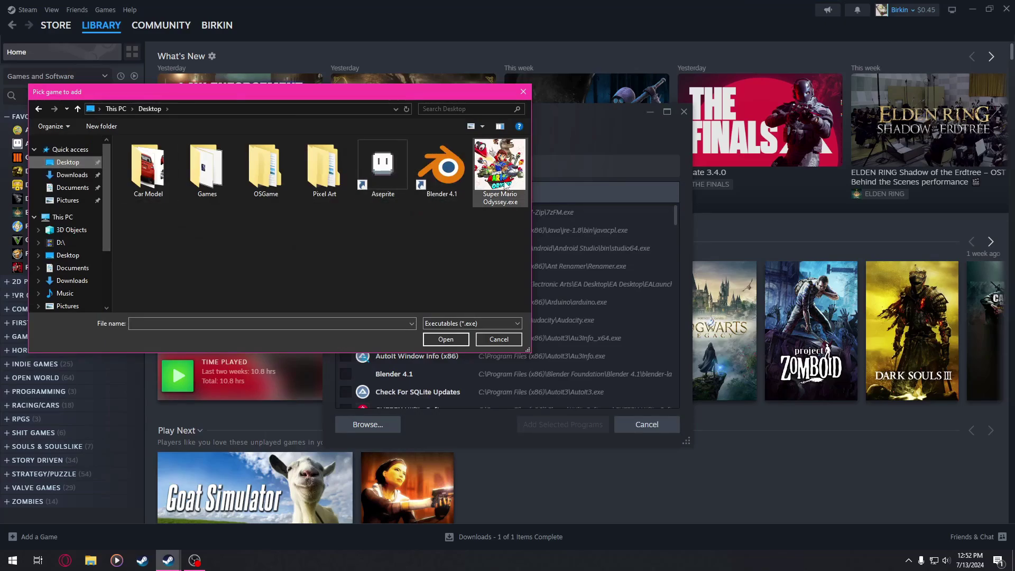
{"action": "double_click", "coordinate": [506, 185]}
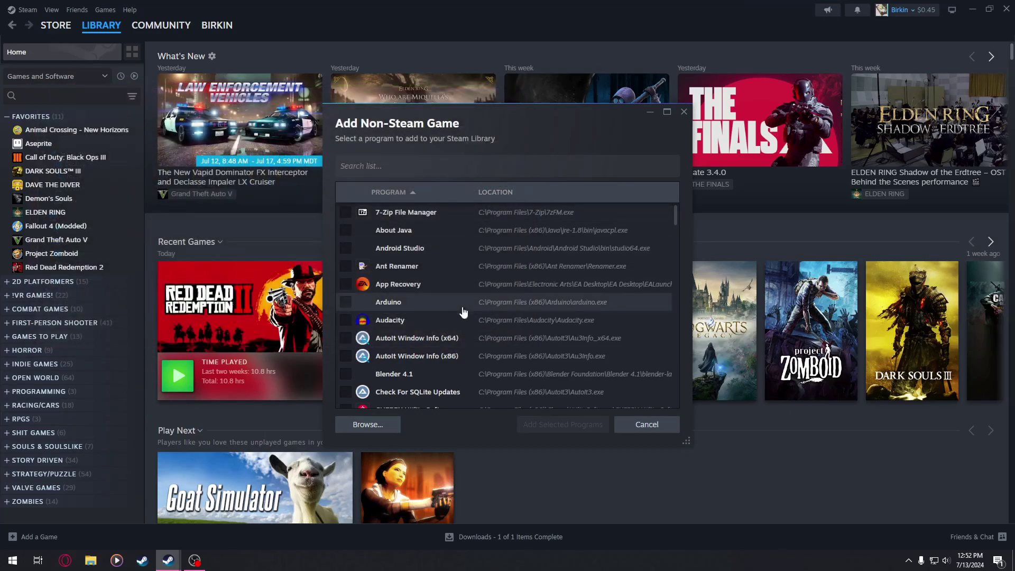
Look for the game in the program list, choose Super Mario Odyssey.exe from the desktop again and add it to the library
{"action": "scroll", "coordinate": [519, 370], "scroll_direction": "down", "scroll_amount": 10}
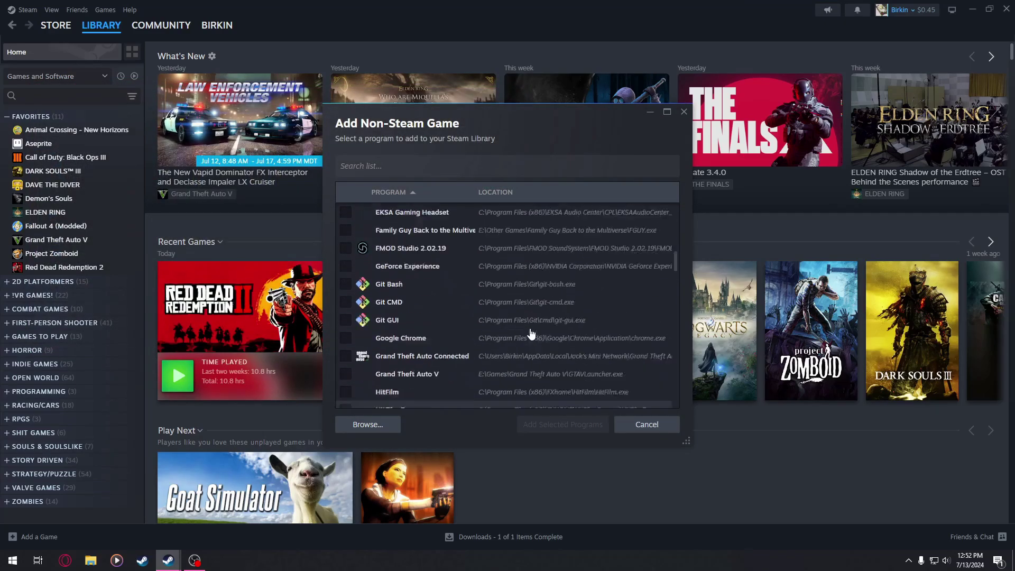
{"action": "scroll", "coordinate": [532, 333], "scroll_direction": "up", "scroll_amount": 9}
{"action": "scroll", "coordinate": [530, 334], "scroll_direction": "down", "scroll_amount": 5}
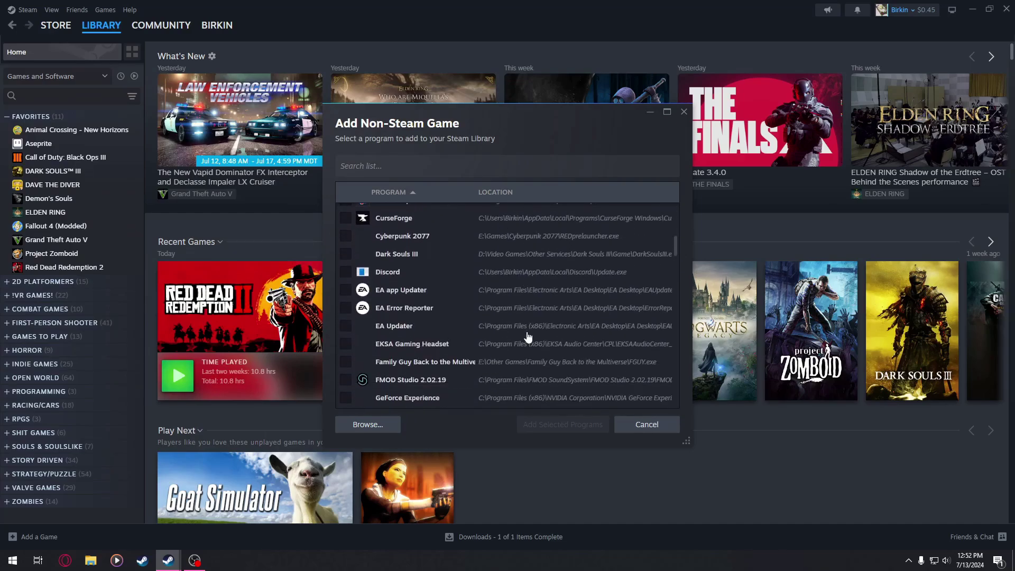
{"action": "scroll", "coordinate": [568, 287], "scroll_direction": "up", "scroll_amount": 6}
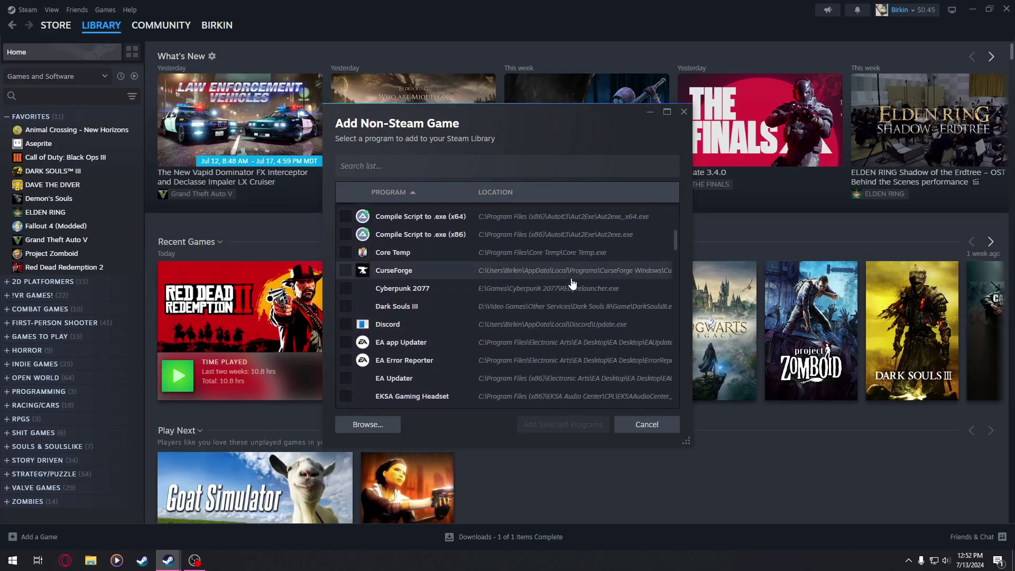
{"action": "left_click", "coordinate": [374, 424]}
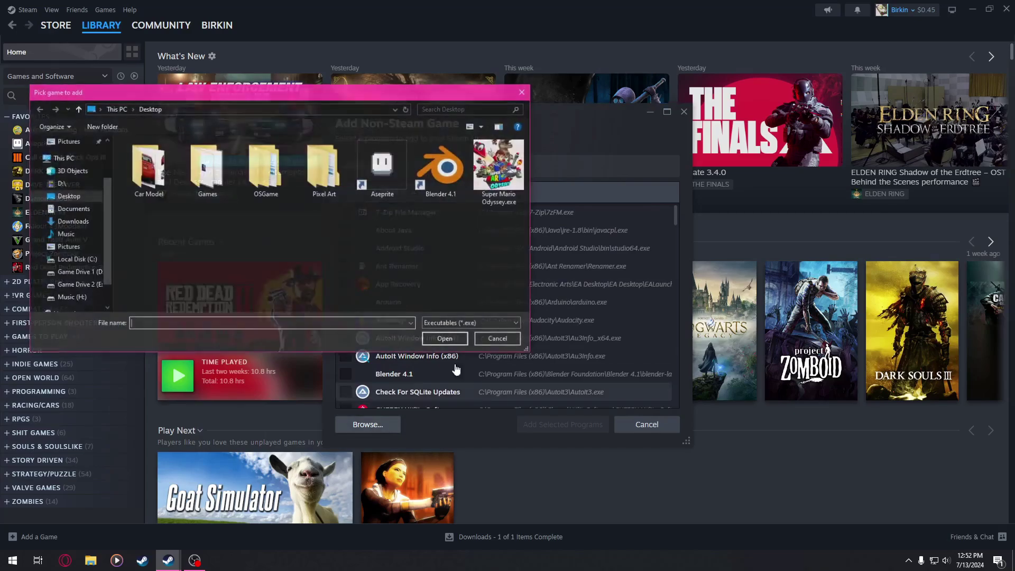
{"action": "double_click", "coordinate": [500, 175]}
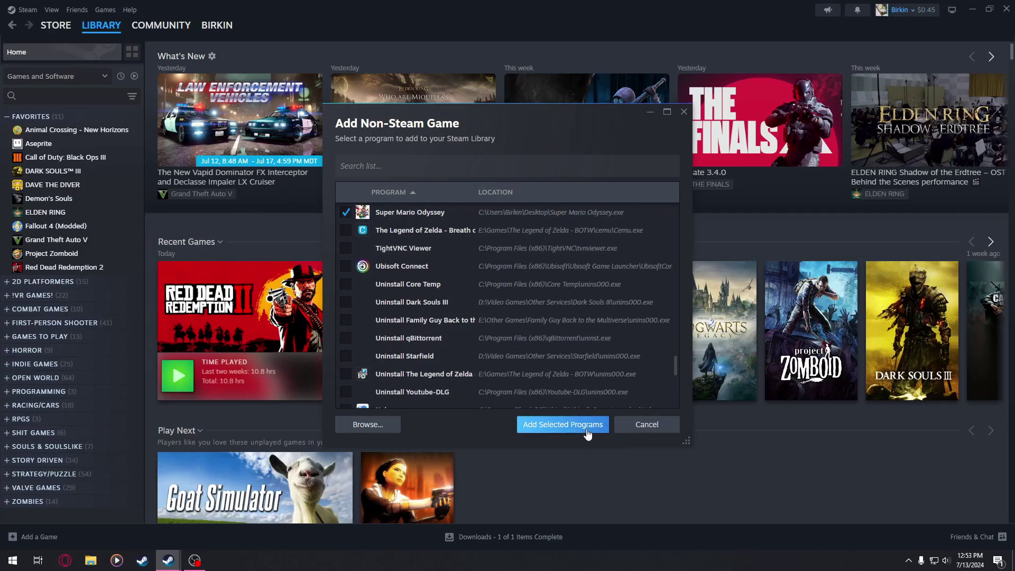
{"action": "left_click", "coordinate": [571, 426]}
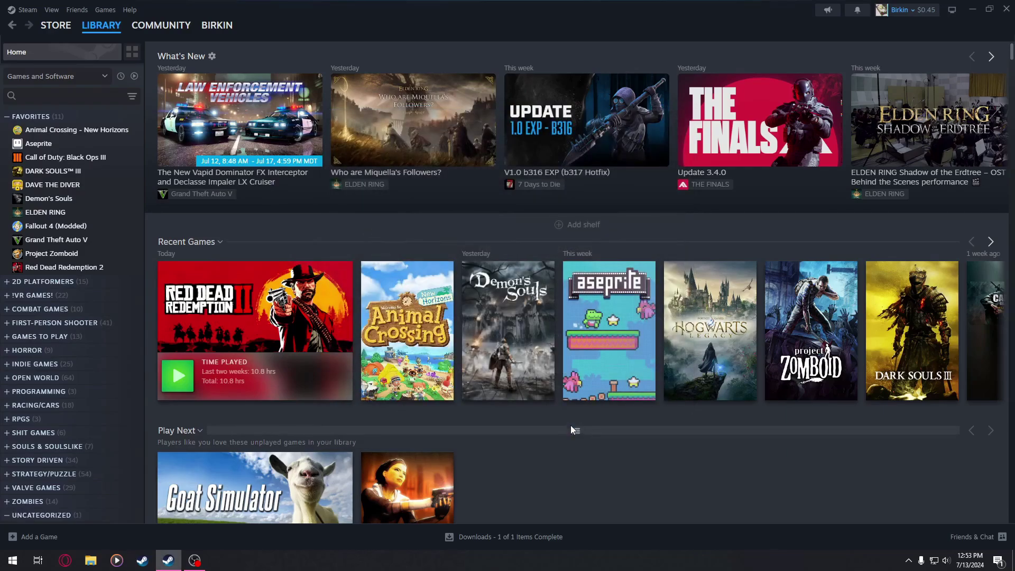
Add Super Mario Odyssey from the uncategorized games to Favorites and open it from there
{"action": "scroll", "coordinate": [67, 409], "scroll_direction": "down", "scroll_amount": 1}
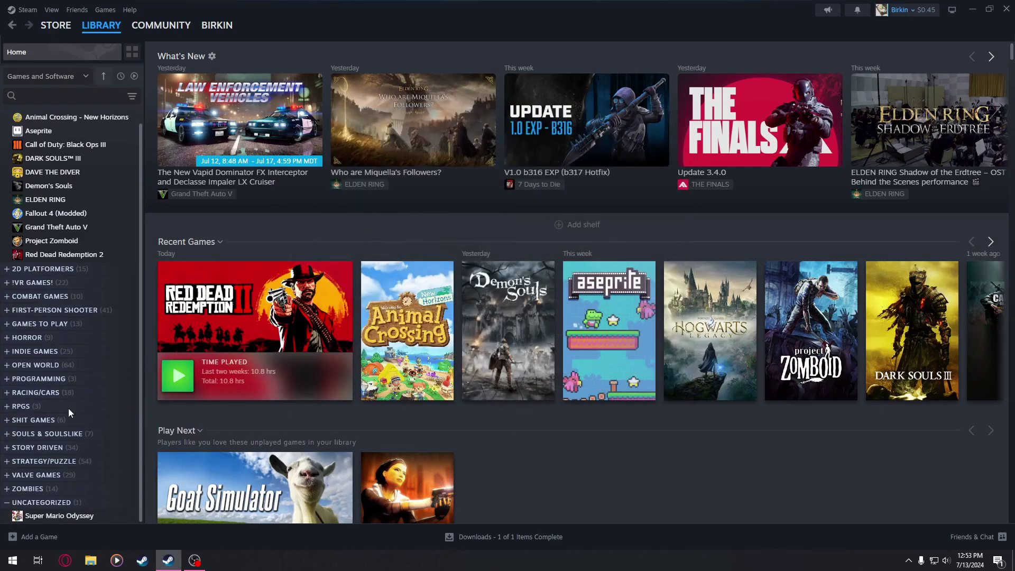
{"action": "right_click", "coordinate": [69, 519]}
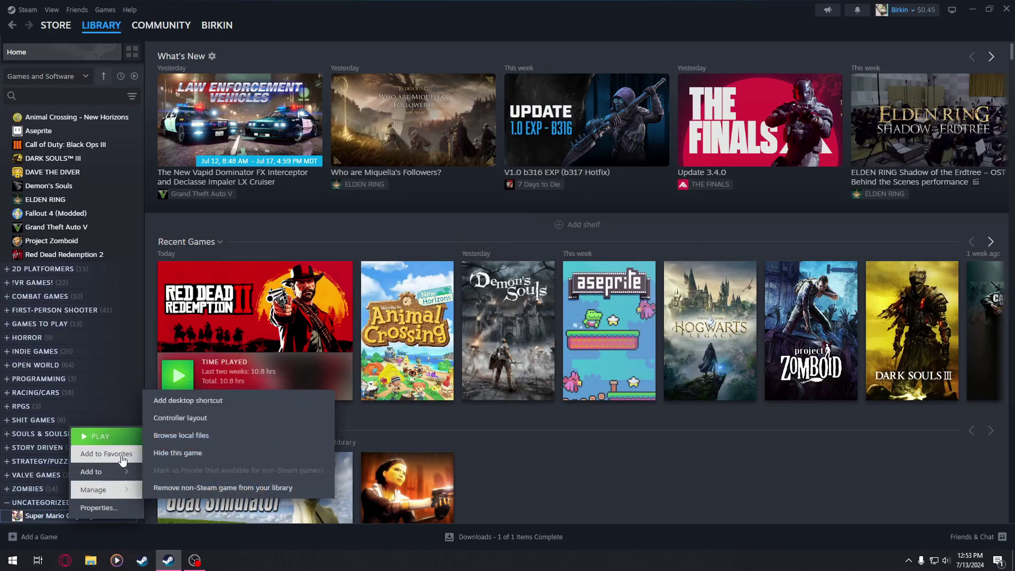
{"action": "left_click", "coordinate": [121, 455]}
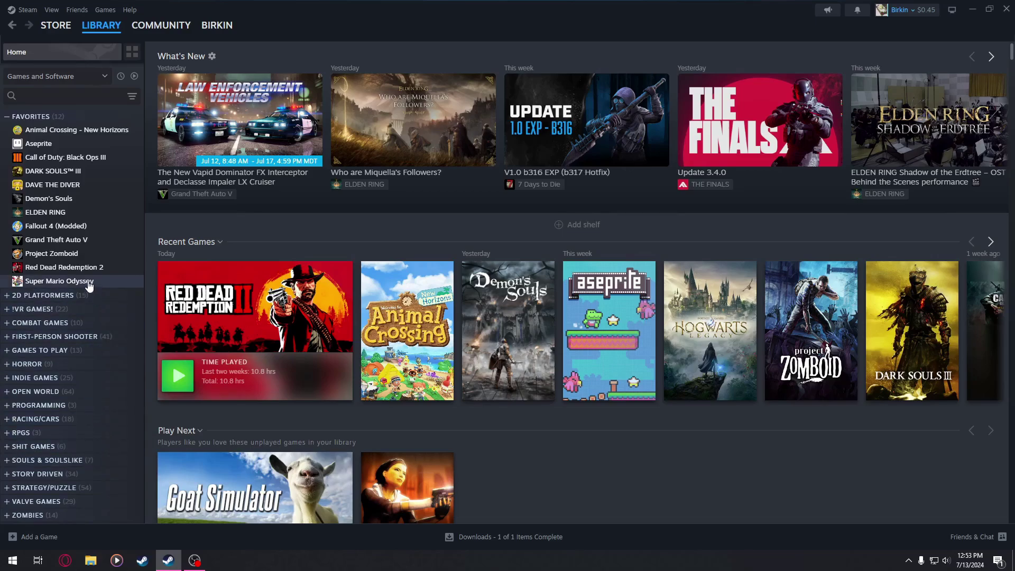
{"action": "double_click", "coordinate": [89, 286]}
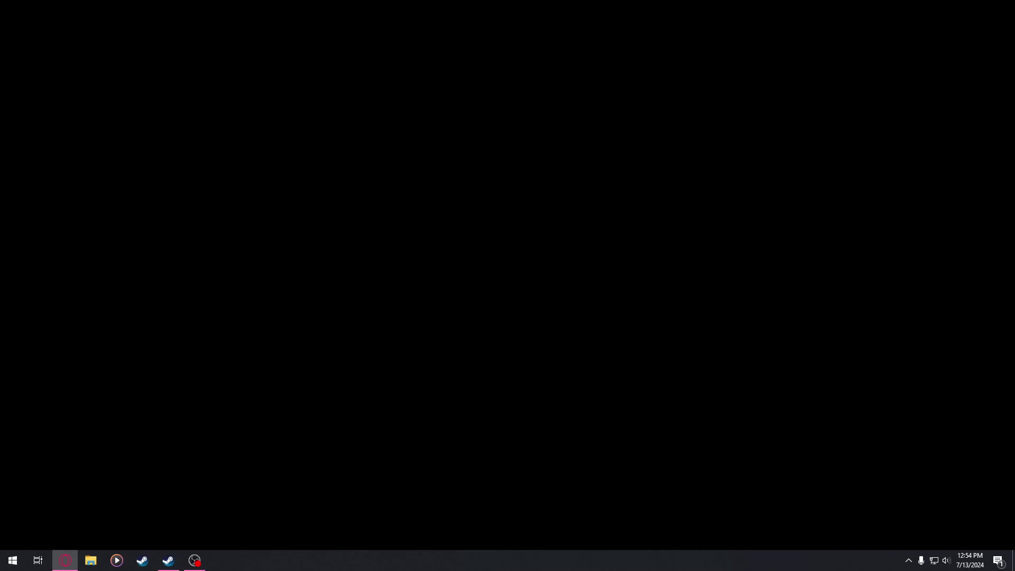
In the Opera browser, search Google for "Super Mario Odyssey Icon" and show the image results
{"action": "left_click", "coordinate": [472, 259]}
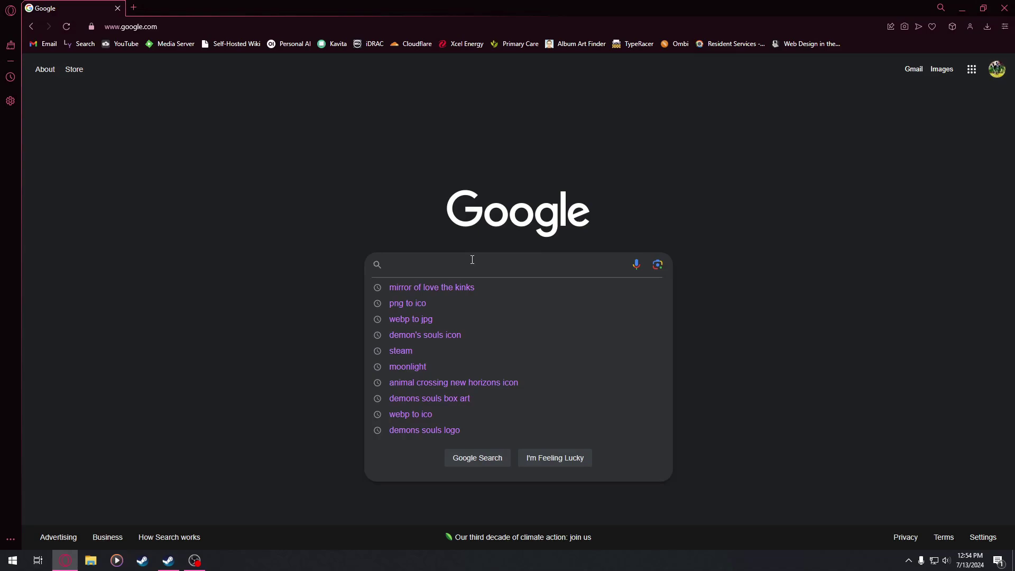
{"action": "type", "text": "Super "}
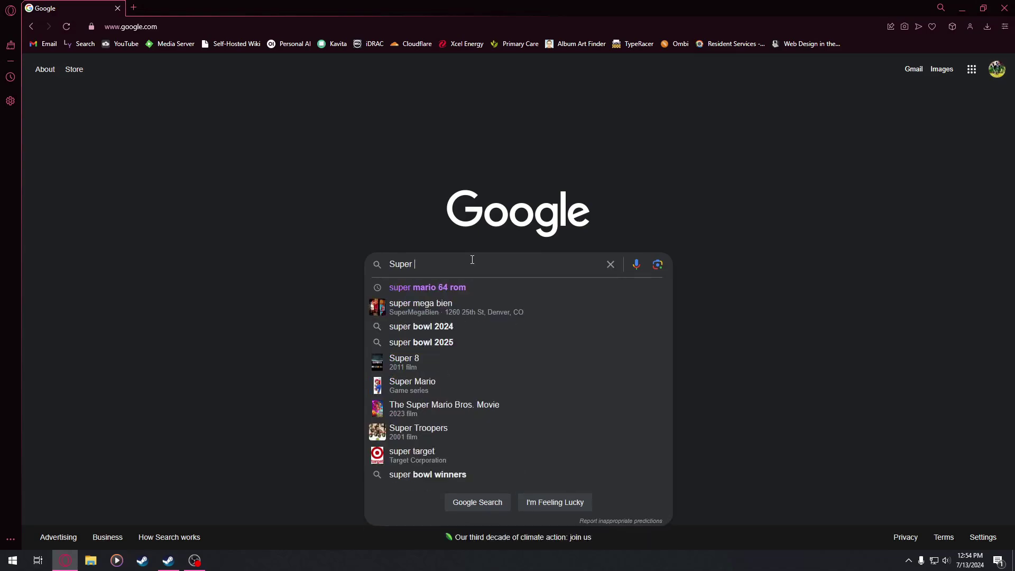
{"action": "type", "text": "Mario Odyssey Icon"}
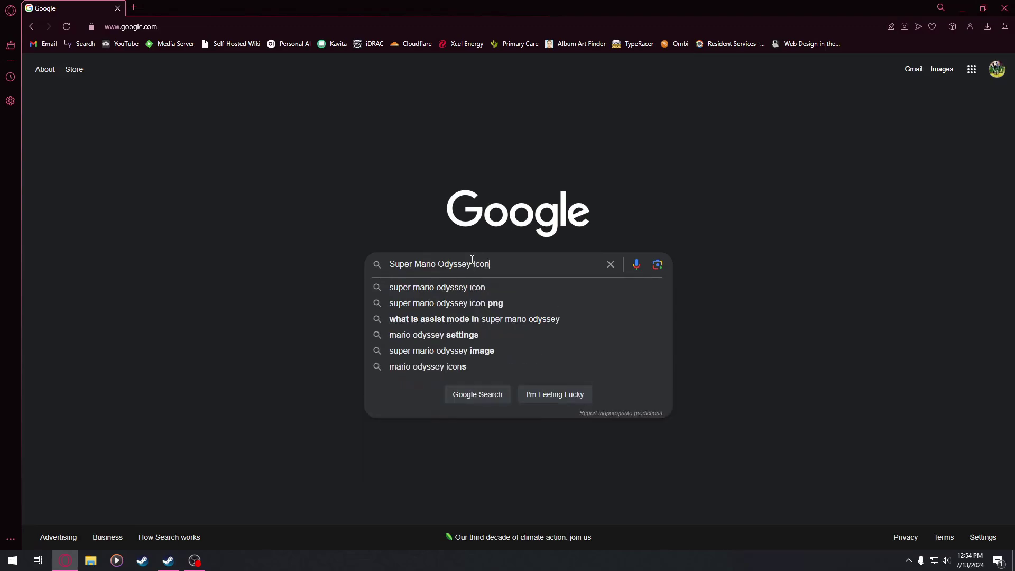
{"action": "key", "text": "Return"}
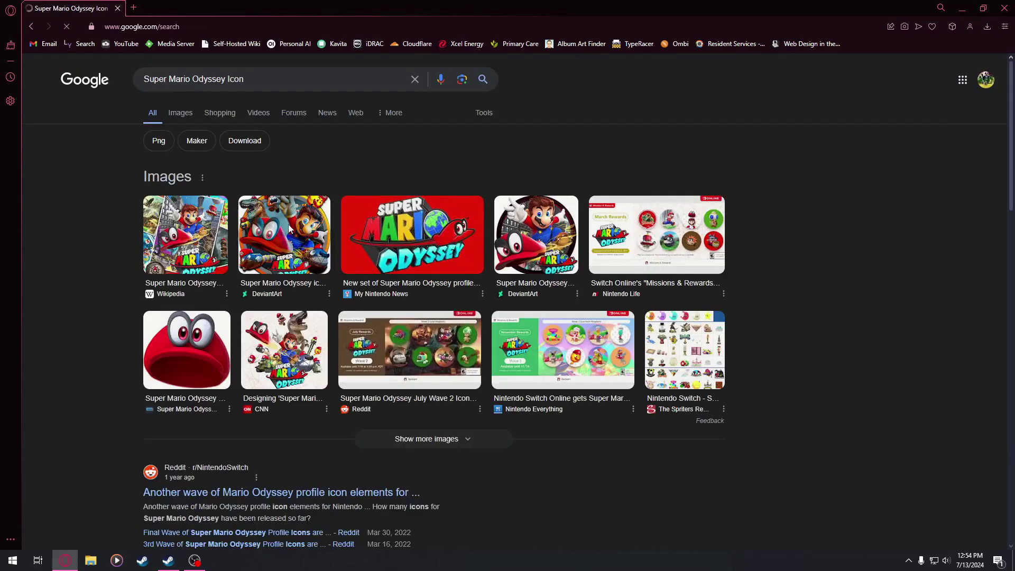
{"action": "left_click", "coordinate": [185, 113]}
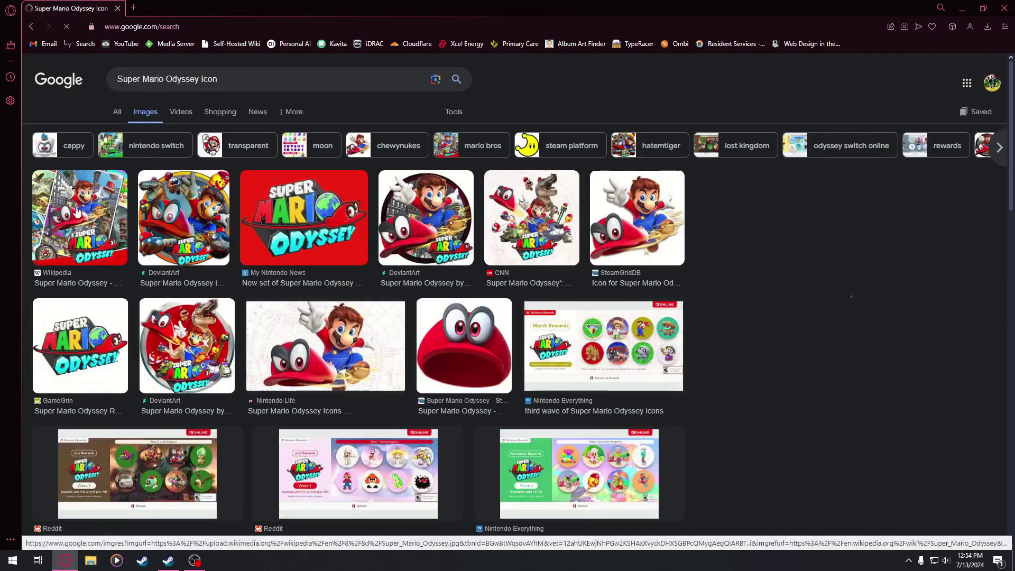
Start saving the Wikipedia Super Mario Odyssey cover image and create and enter a "mario odyssey art" folder in Downloads
{"action": "left_click", "coordinate": [78, 211]}
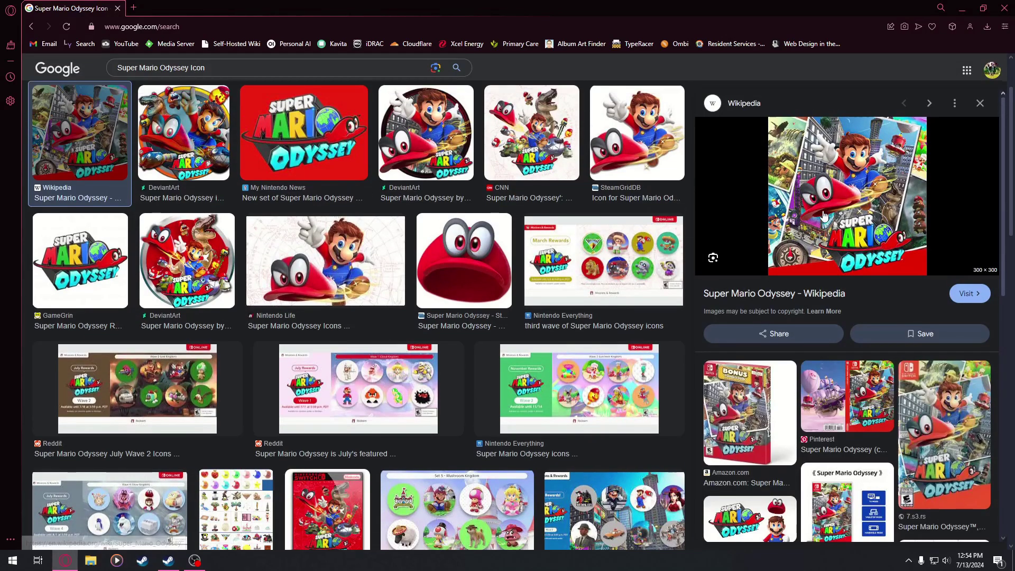
{"action": "right_click", "coordinate": [807, 185]}
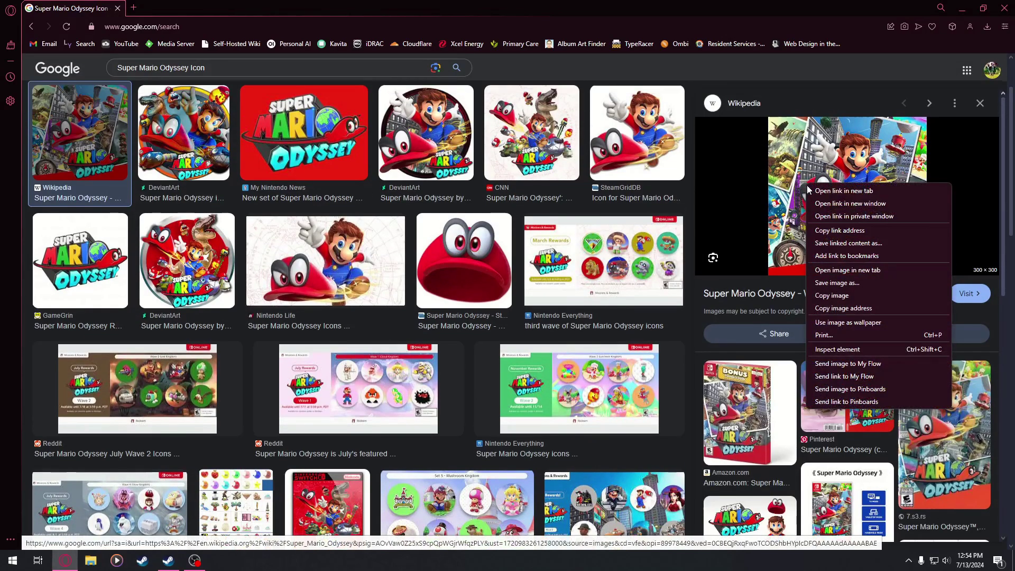
{"action": "left_click", "coordinate": [856, 285]}
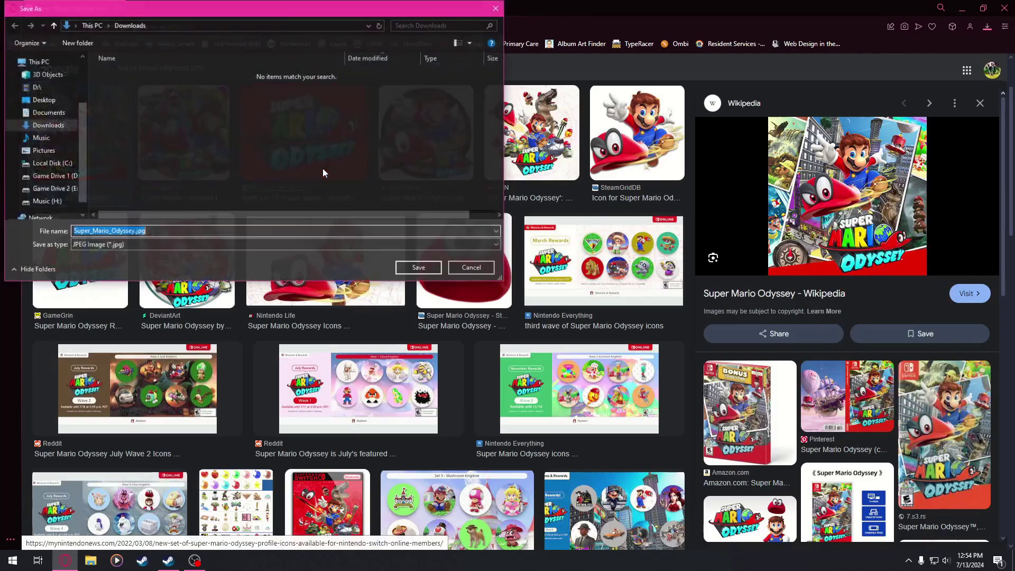
{"action": "right_click", "coordinate": [157, 134]}
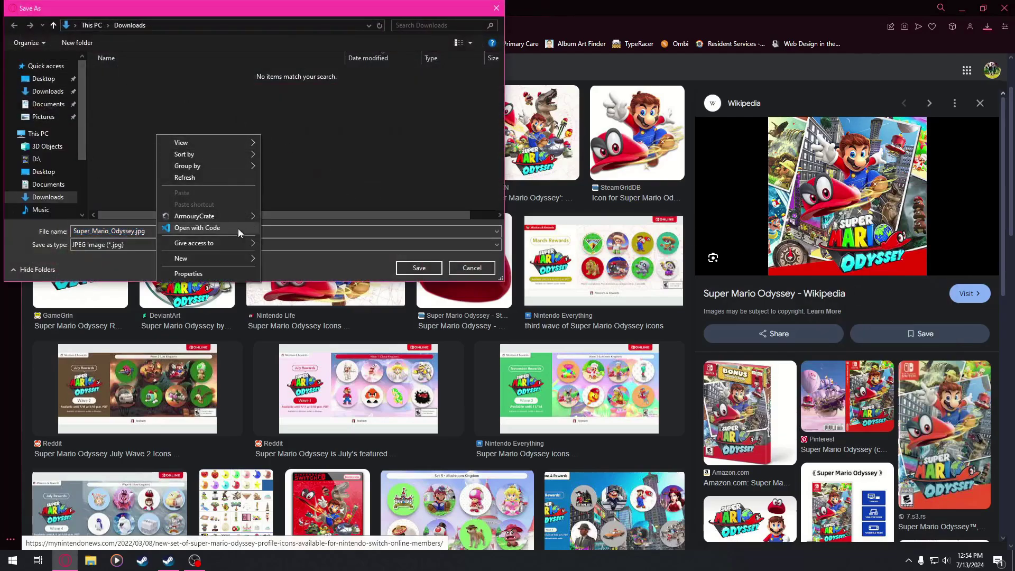
{"action": "mouse_move", "coordinate": [222, 263]}
{"action": "left_click", "coordinate": [291, 262]}
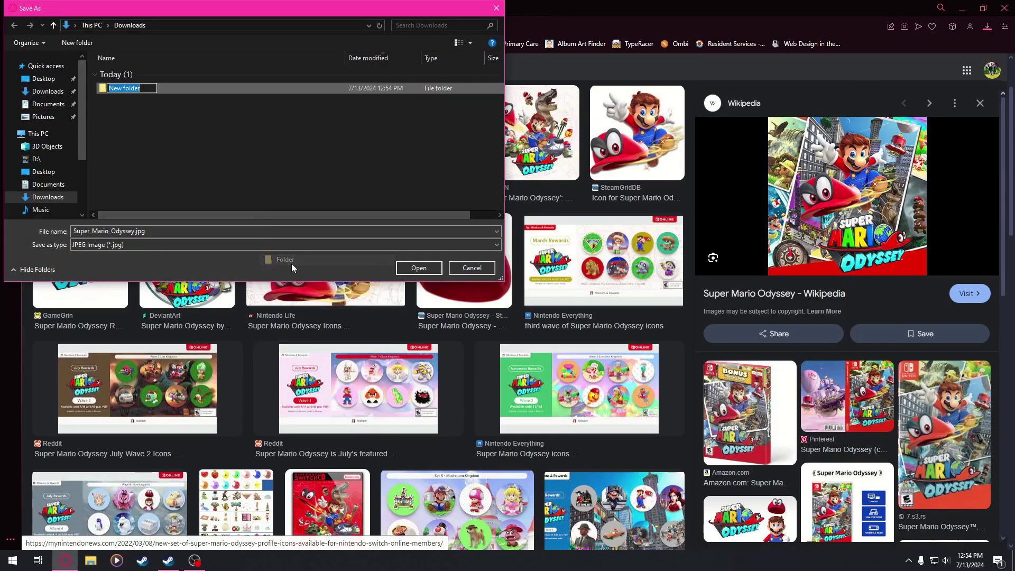
{"action": "type", "text": "mario odyssey art"}
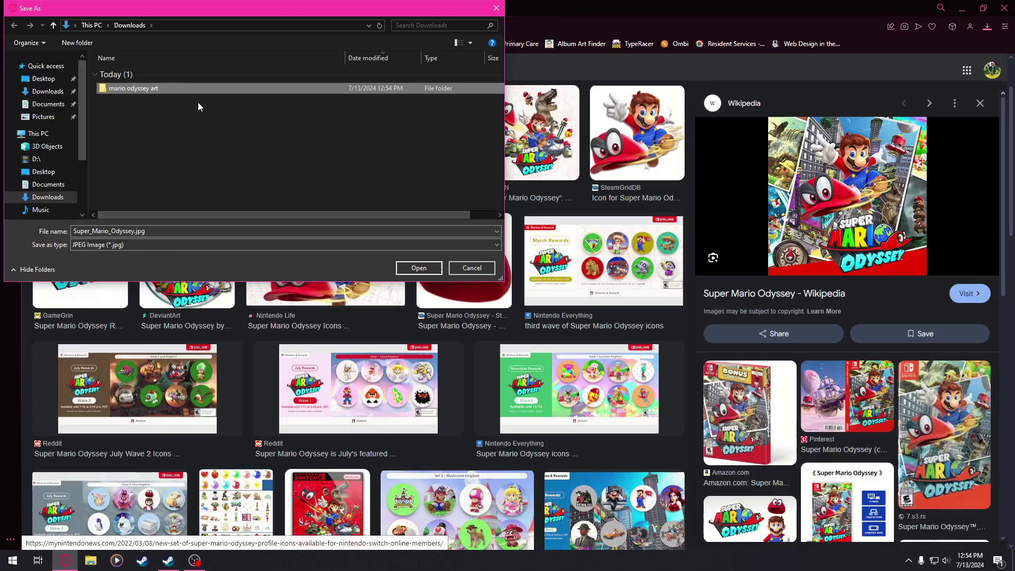
{"action": "double_click", "coordinate": [170, 89]}
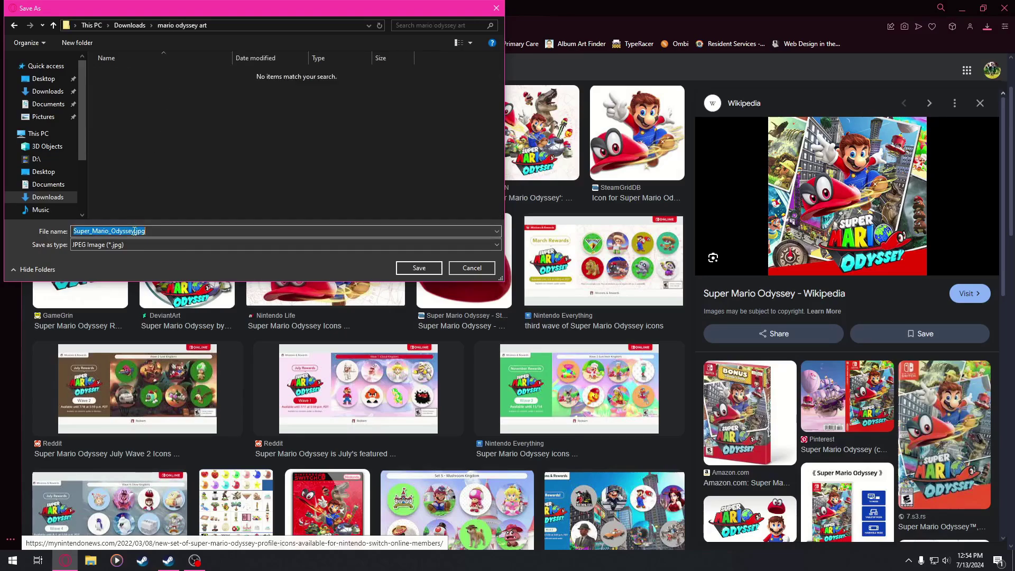
Name the image Icon.jpg and save it in the mario odyssey art folder
{"action": "left_click_drag", "start_coordinate": [135, 228], "coordinate": [59, 232]}
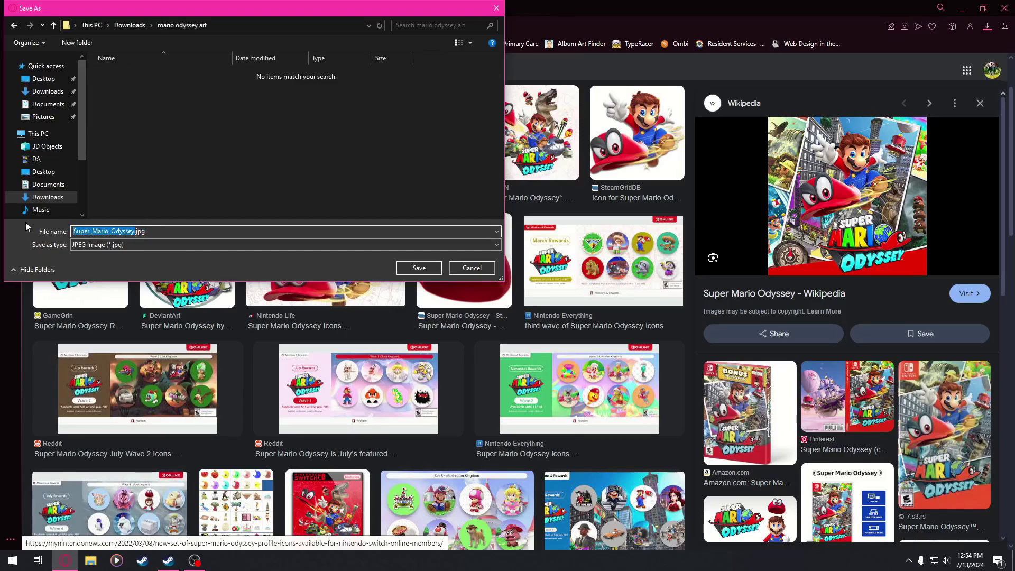
{"action": "type", "text": "M"}
{"action": "key", "text": "Return"}
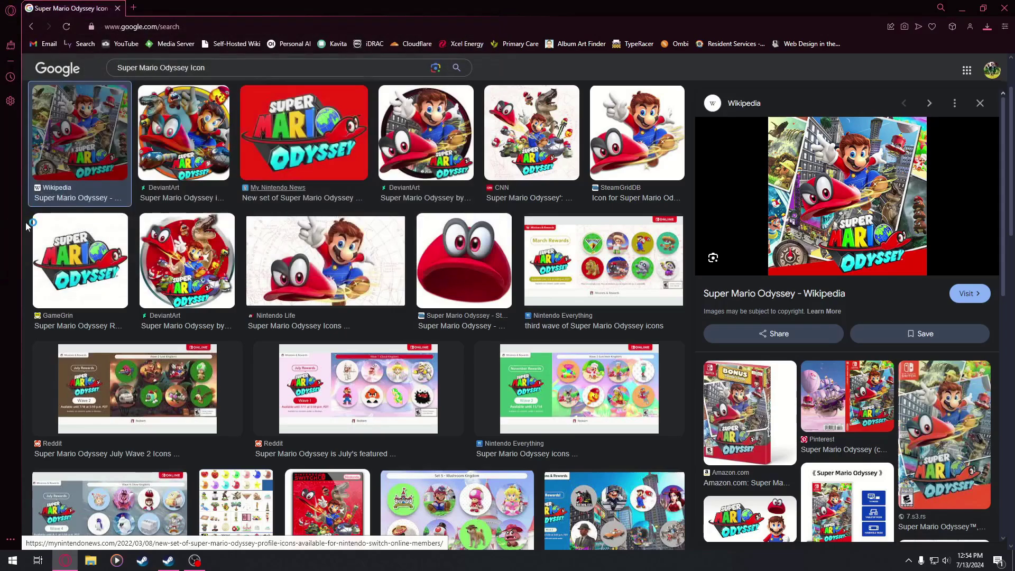
Change the image search to "Super Mario Odyssey Banner"
{"action": "double_click", "coordinate": [194, 69]}
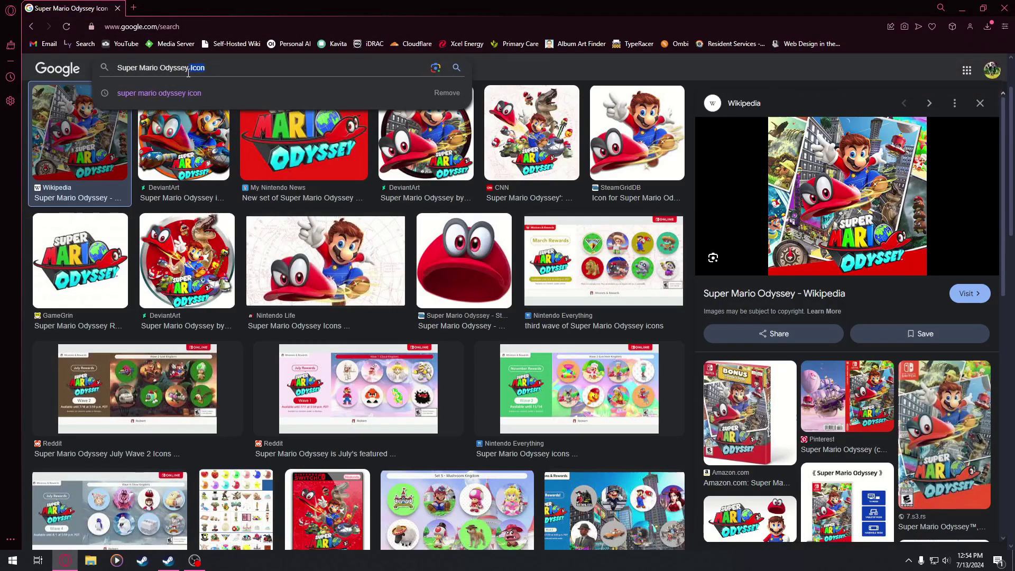
{"action": "type", "text": "Banner"}
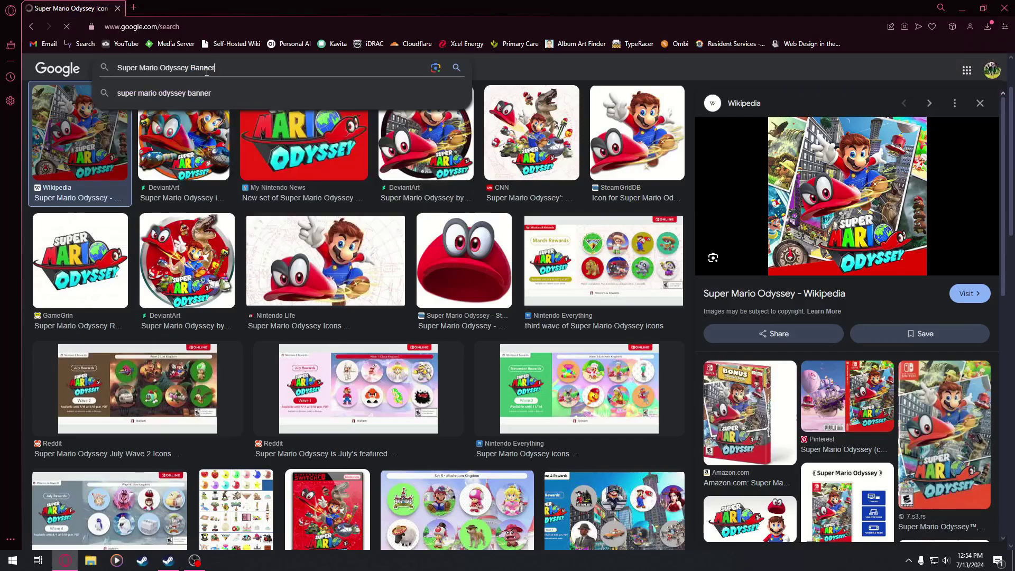
{"action": "key", "text": "Return"}
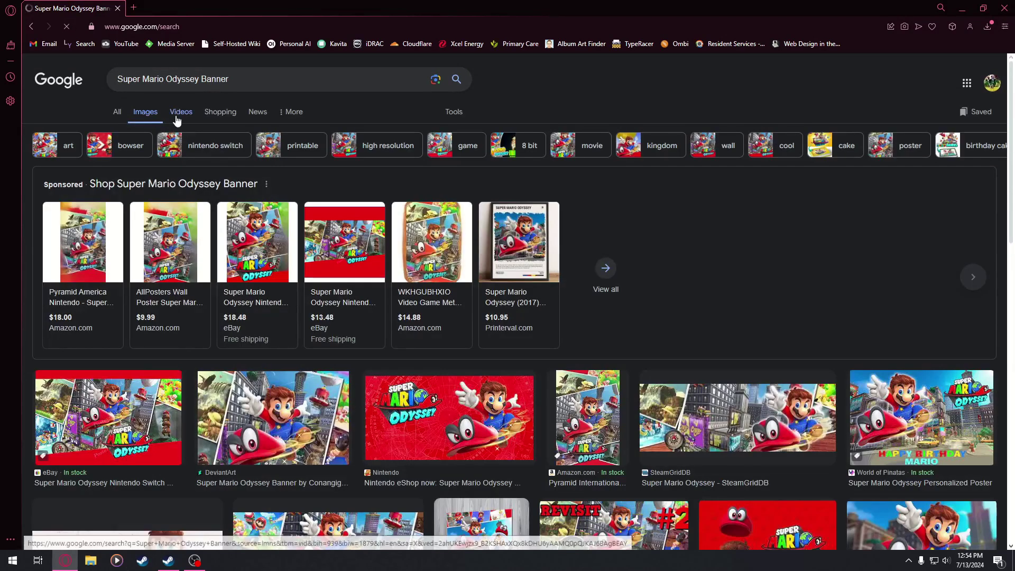
Save the red Nintendo eShop banner image as Banner.jpg in the mario odyssey art folder
{"action": "scroll", "coordinate": [355, 284], "scroll_direction": "down", "scroll_amount": 3}
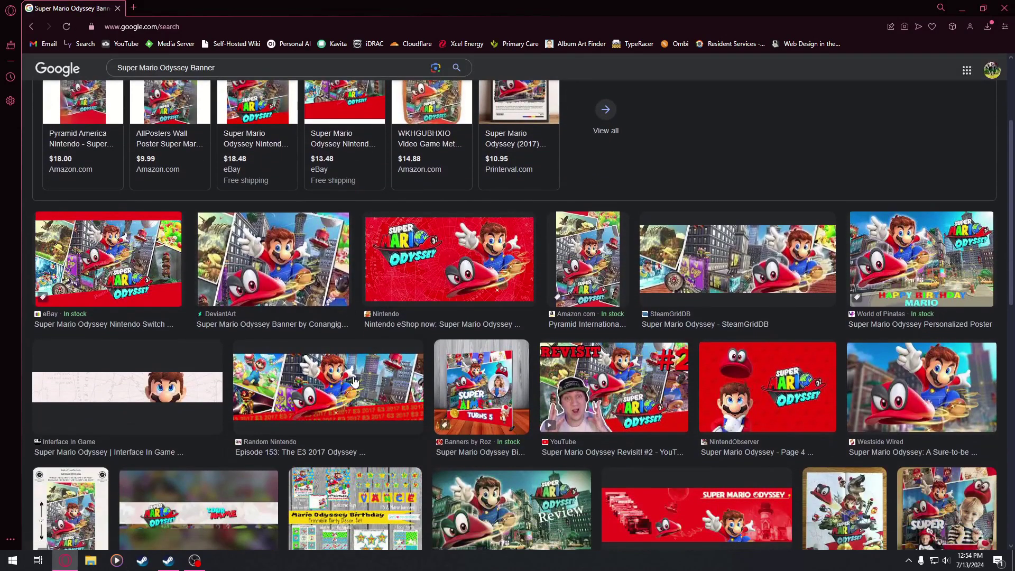
{"action": "left_click", "coordinate": [372, 332]}
{"action": "right_click", "coordinate": [804, 271]}
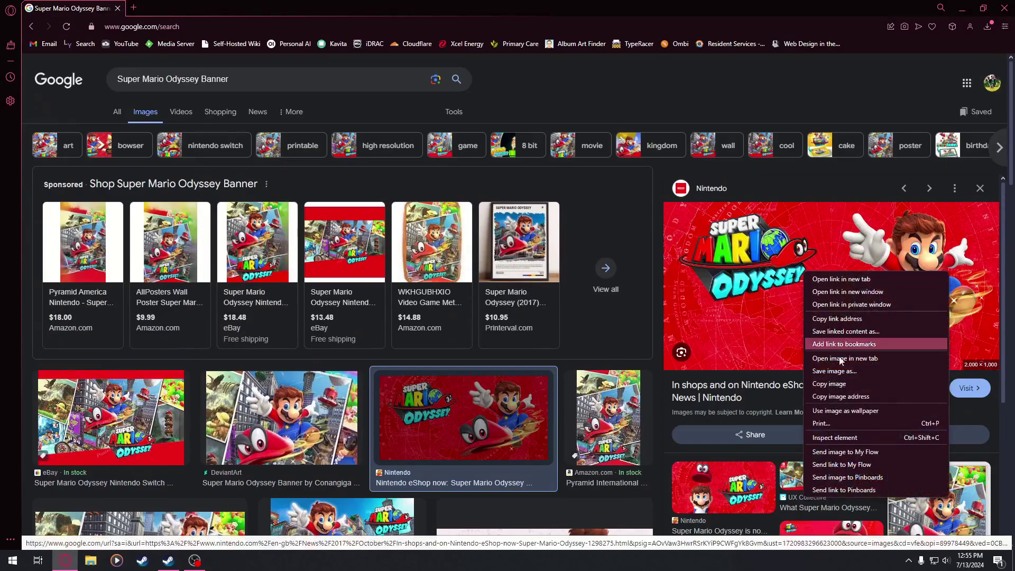
{"action": "left_click", "coordinate": [842, 372]}
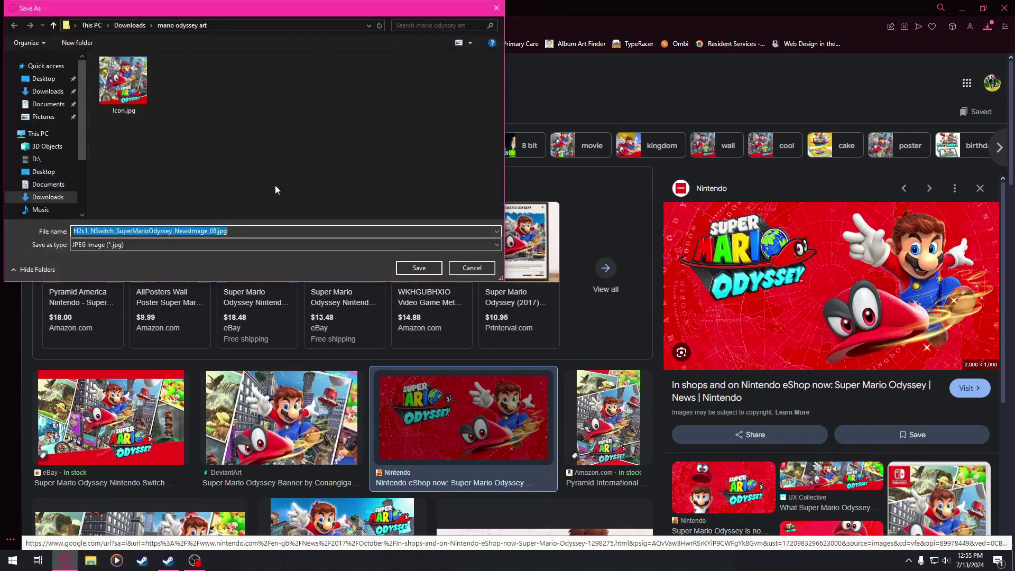
{"action": "left_click", "coordinate": [214, 231]}
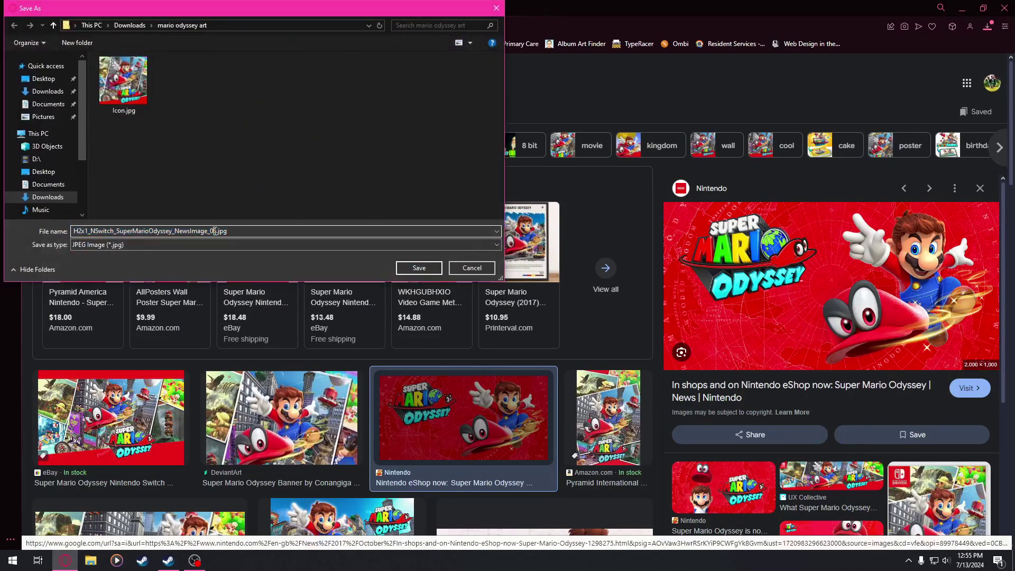
{"action": "left_click_drag", "start_coordinate": [214, 231], "coordinate": [47, 222]}
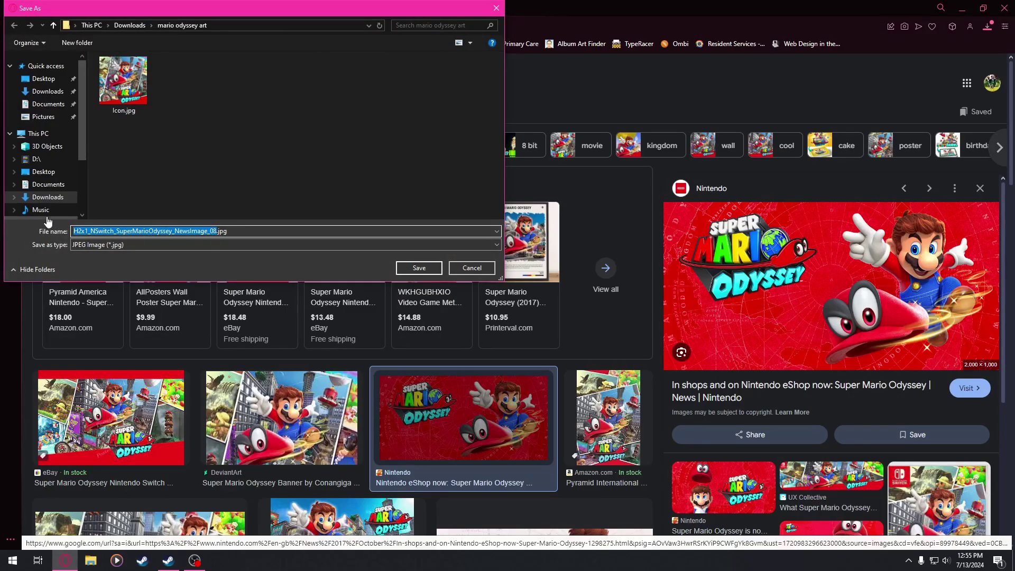
{"action": "type", "text": "Banner"}
{"action": "key", "text": "Return"}
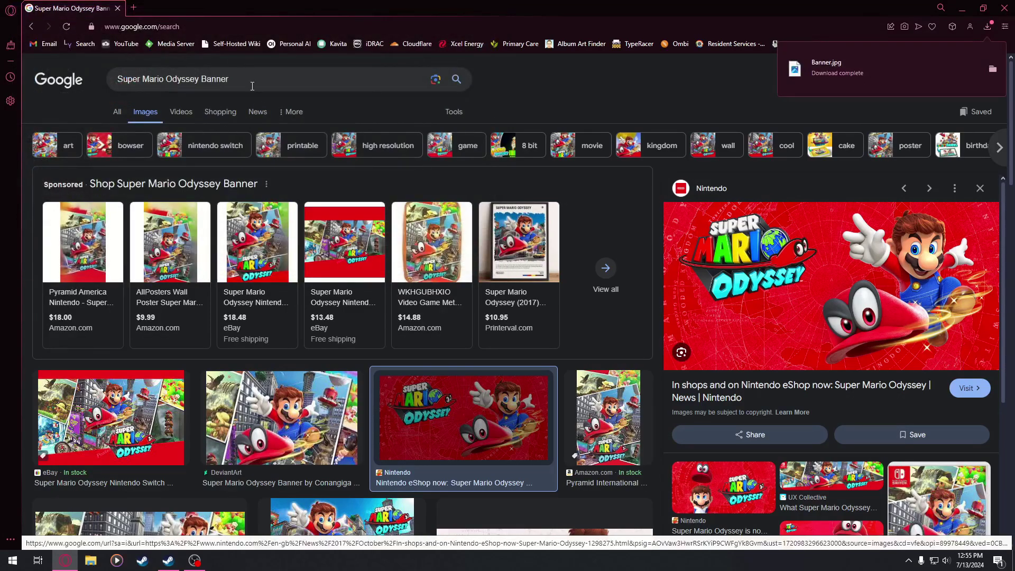
Change the image search to "Super Mario Odyssey Box Art"
{"action": "left_click", "coordinate": [252, 86]}
{"action": "key", "text": "End"}
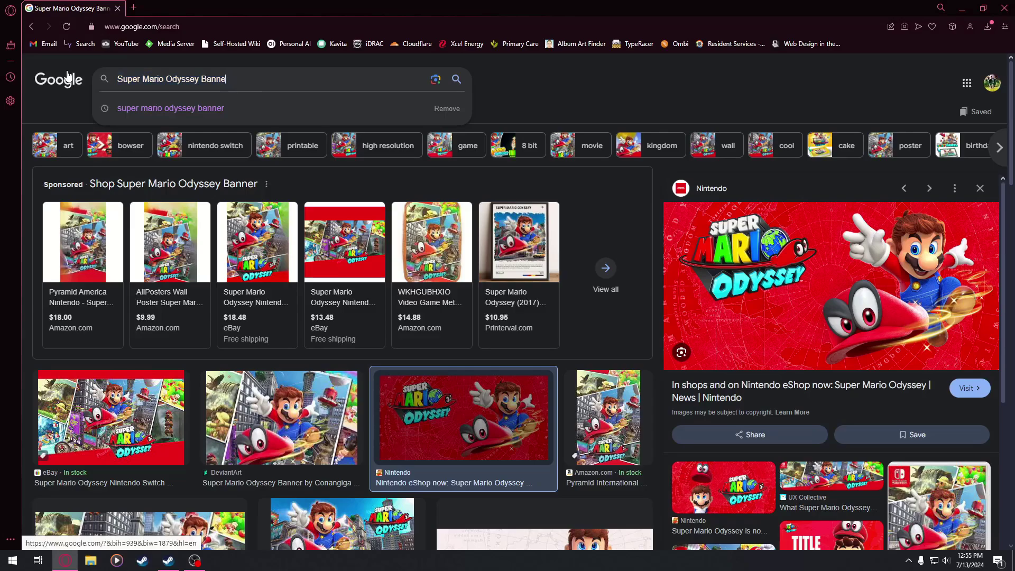
{"action": "key", "text": "BackSpace"}
{"action": "key", "text": "BackSpace"}
{"action": "key", "text": "BackSpace"}
{"action": "key", "text": "BackSpace"}
{"action": "key", "text": "BackSpace"}
{"action": "type", "text": "ox Art"}
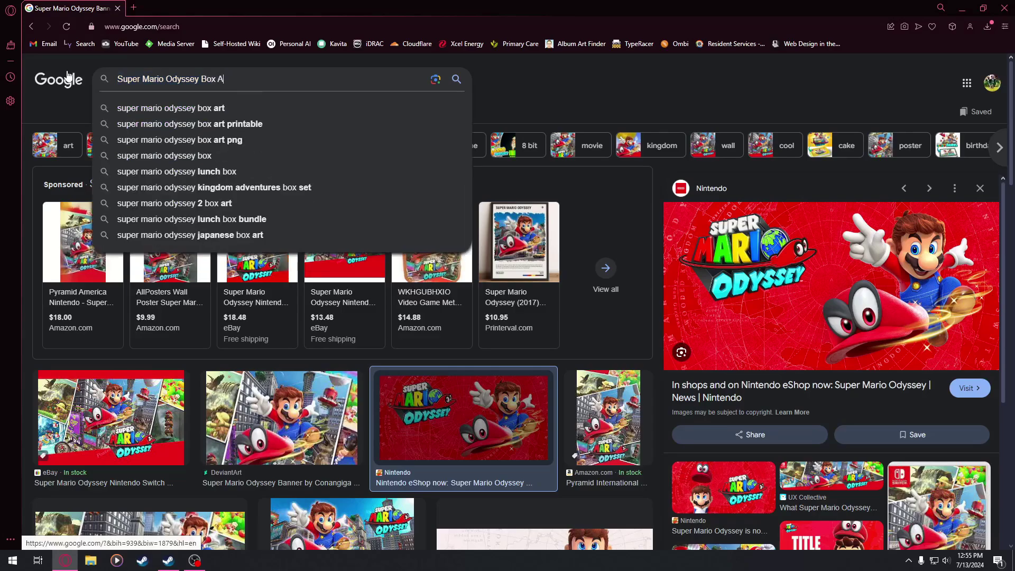
{"action": "key", "text": "Return"}
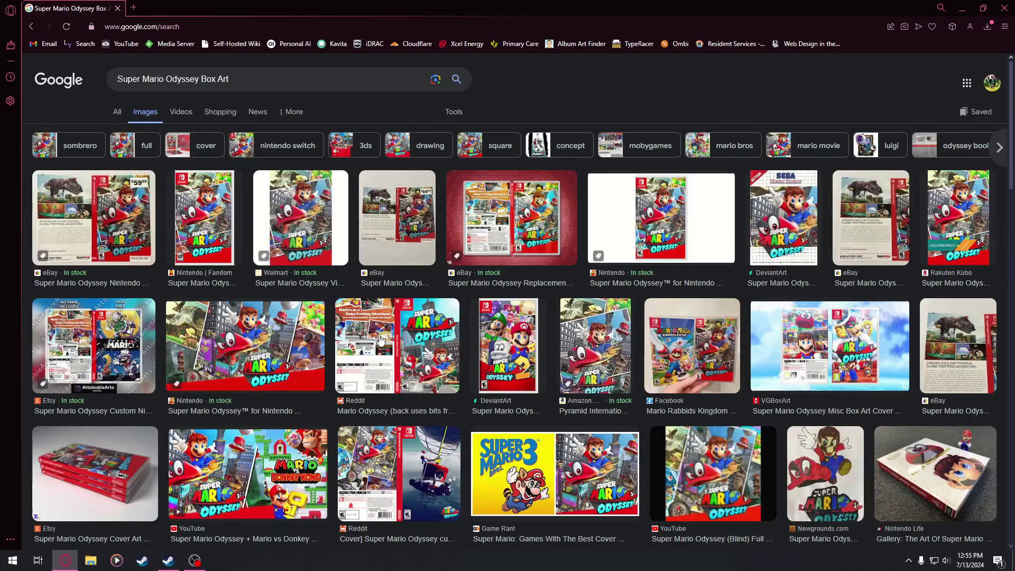
Preview the DeviantArt, Amazon and other box art results to look for a suitable portrait cover
{"action": "left_click", "coordinate": [528, 351]}
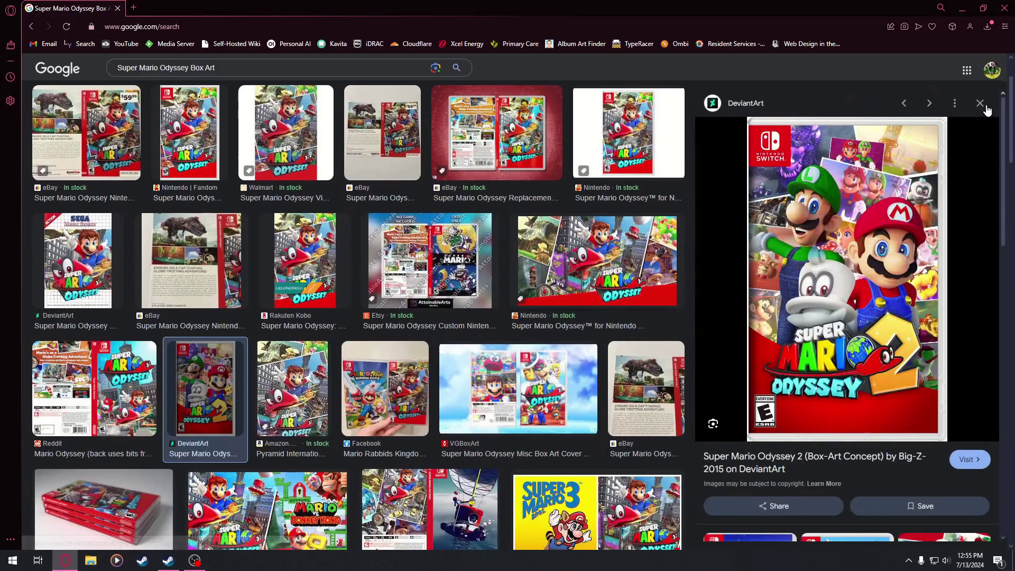
{"action": "left_click", "coordinate": [979, 103]}
{"action": "left_click", "coordinate": [582, 252]}
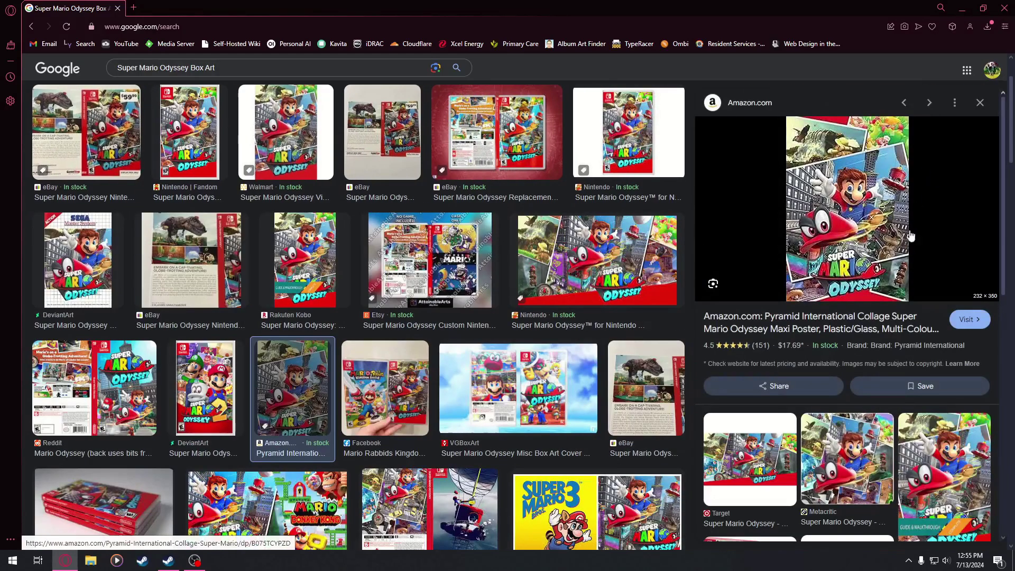
{"action": "left_click", "coordinate": [980, 103]}
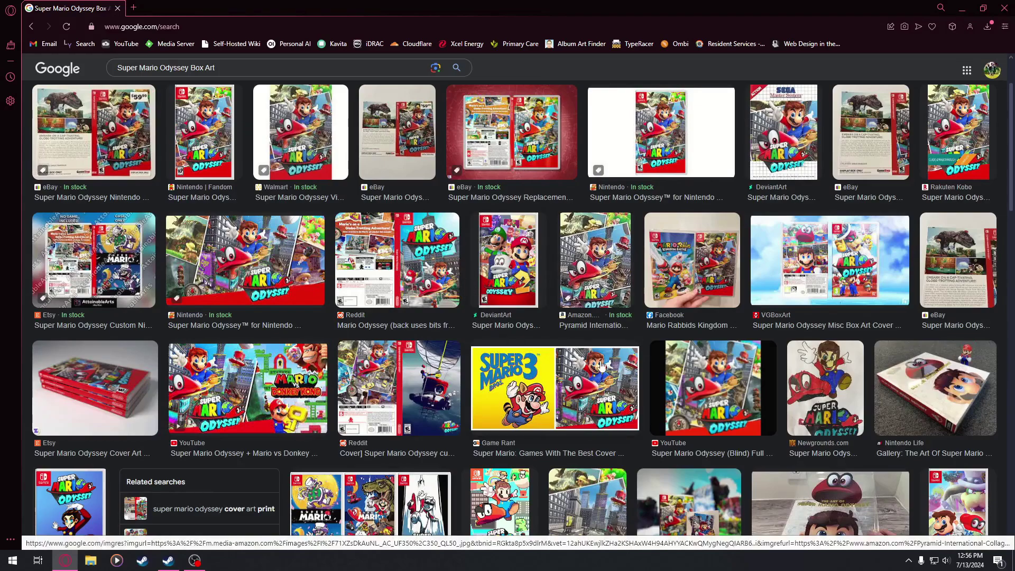
{"action": "scroll", "coordinate": [624, 372], "scroll_direction": "down", "scroll_amount": 1}
{"action": "left_click", "coordinate": [692, 344]}
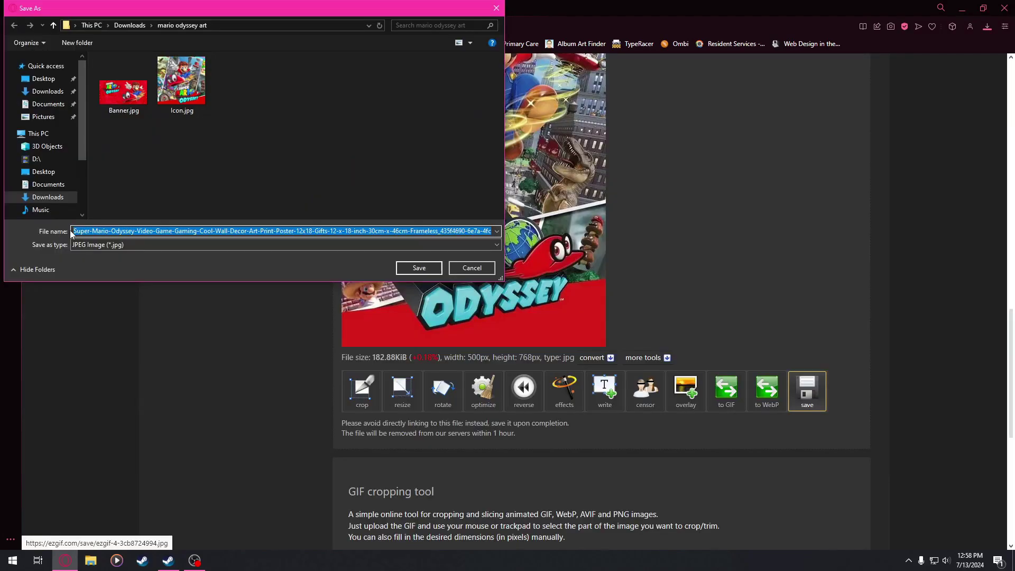
Save the cropped cover image from ezgif as Box Art.jpg in the mario odyssey art folder
{"action": "type", "text": "Box Art.jpg"}
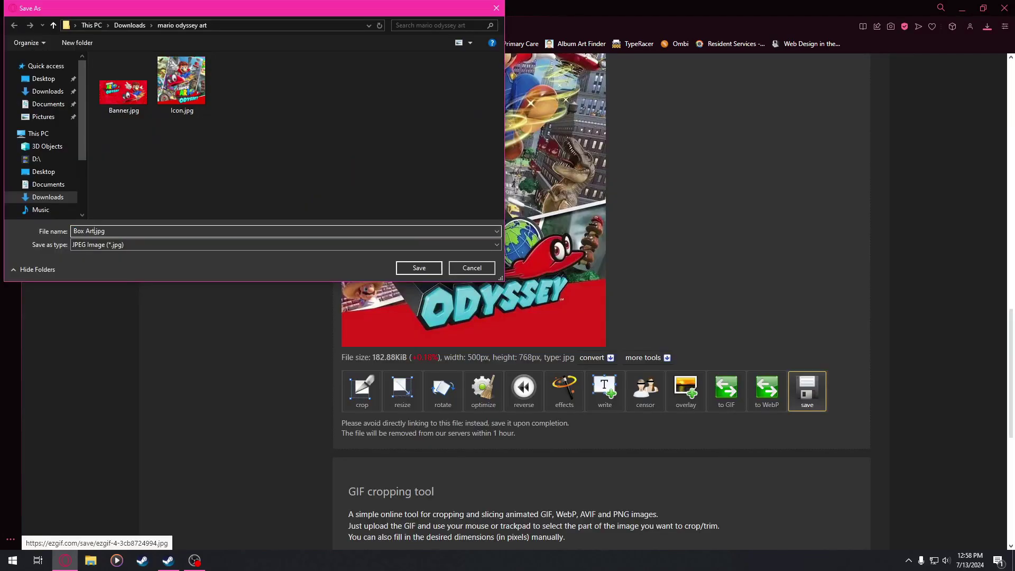
{"action": "key", "text": "Return"}
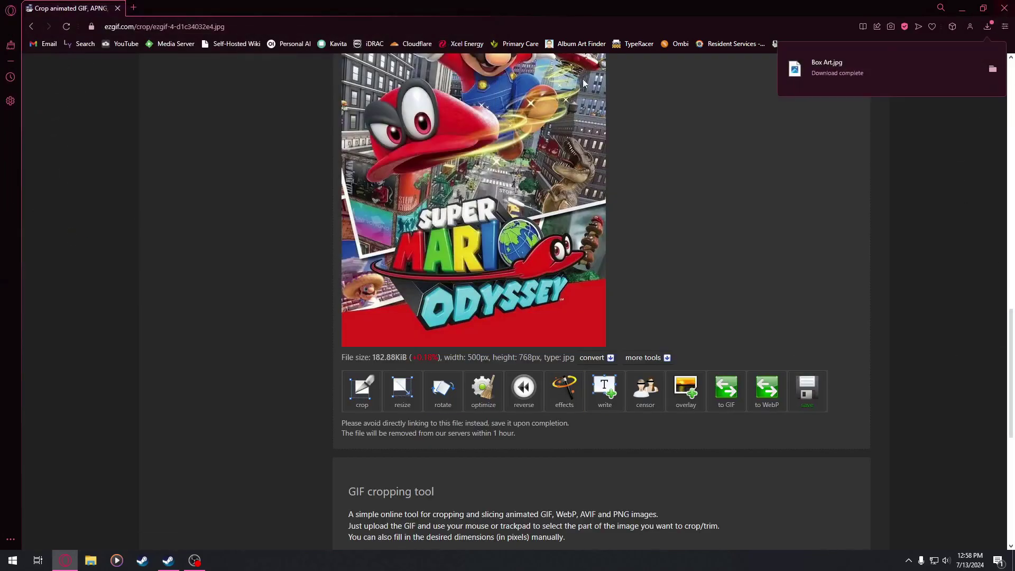
Go back from the ezgif pages to the Google "Super Mario Odyssey cover" image results and look through more artwork
{"action": "scroll", "coordinate": [522, 141], "scroll_direction": "up", "scroll_amount": 6}
{"action": "key", "text": "alt+Left"}
{"action": "scroll", "coordinate": [432, 168], "scroll_direction": "down", "scroll_amount": 5}
{"action": "scroll", "coordinate": [433, 169], "scroll_direction": "up", "scroll_amount": 5}
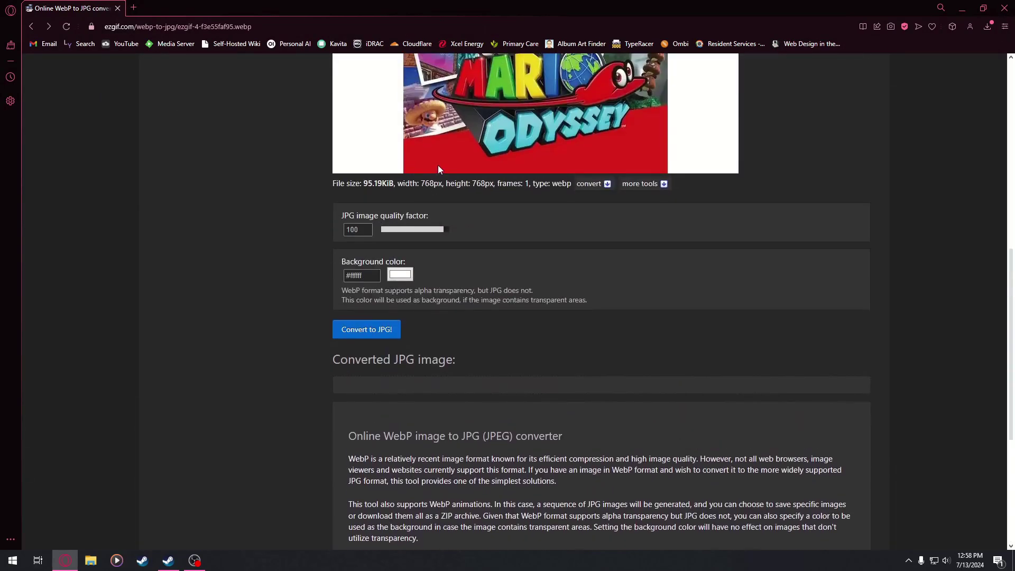
{"action": "key", "text": "alt+Left"}
{"action": "scroll", "coordinate": [410, 173], "scroll_direction": "up", "scroll_amount": 3}
{"action": "key", "text": "alt+Left"}
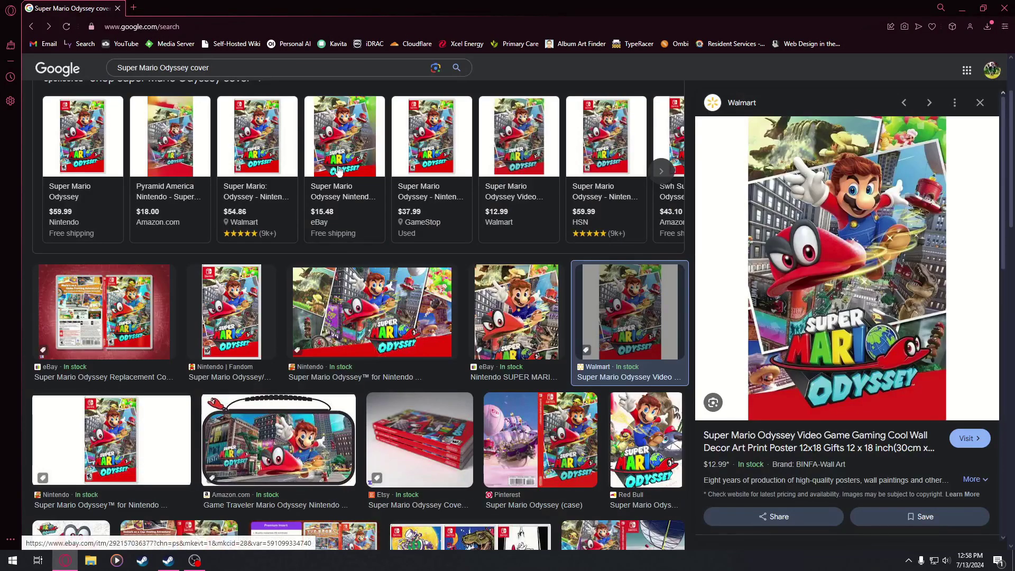
{"action": "scroll", "coordinate": [503, 309], "scroll_direction": "down", "scroll_amount": 4}
{"action": "scroll", "coordinate": [503, 310], "scroll_direction": "down", "scroll_amount": 2}
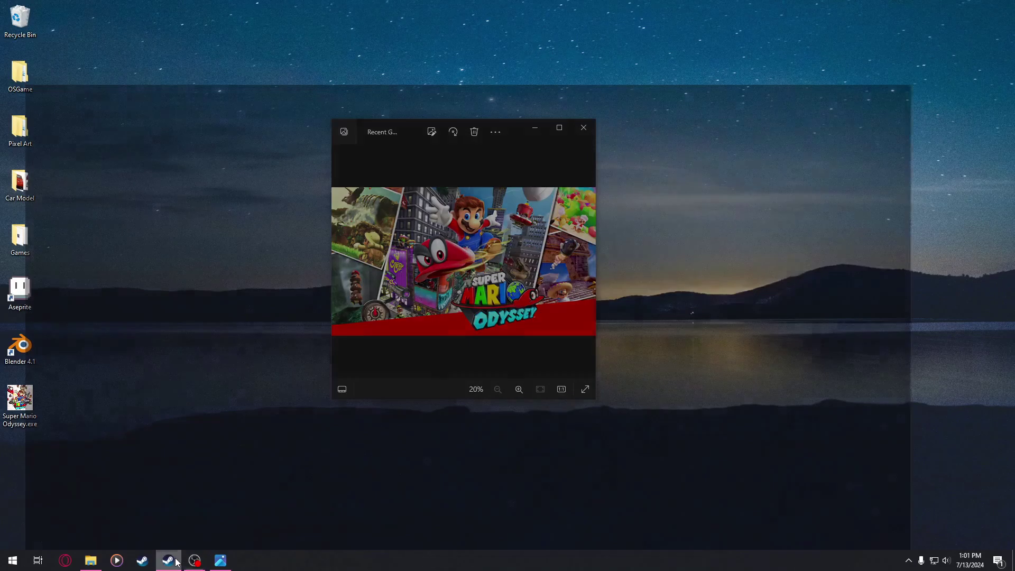
Switch to Steam and set Recent Games.jpg from the mario odyssey art folder as custom artwork for Super Mario Odyssey's recent games tile
{"action": "left_click", "coordinate": [168, 561]}
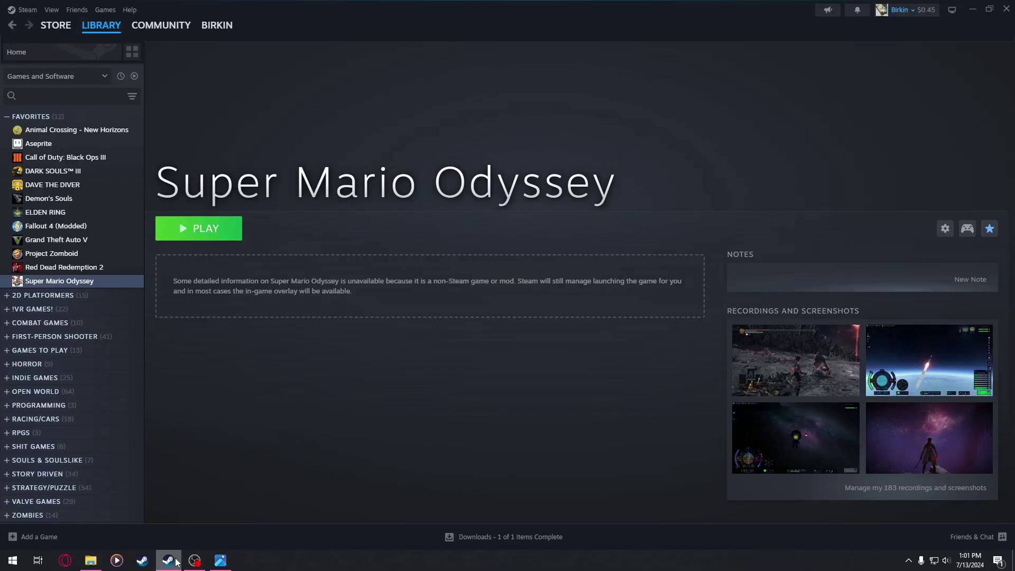
{"action": "left_click", "coordinate": [107, 29]}
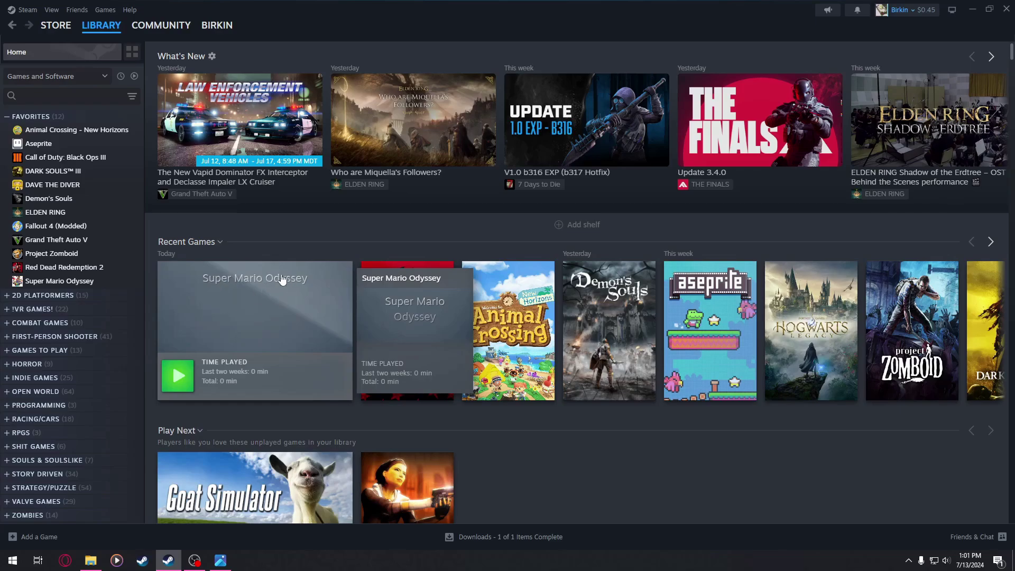
{"action": "right_click", "coordinate": [275, 304]}
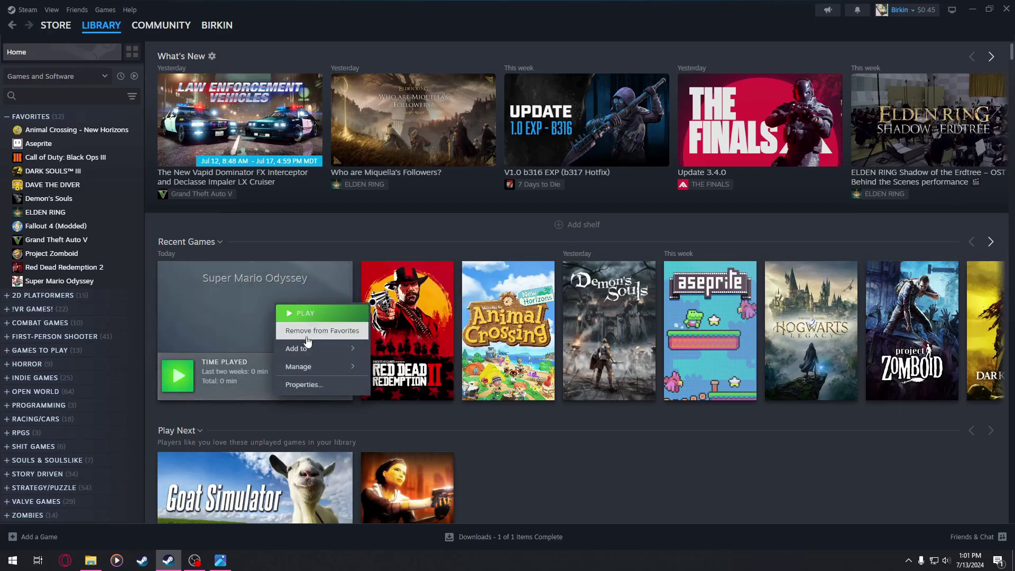
{"action": "mouse_move", "coordinate": [329, 367]}
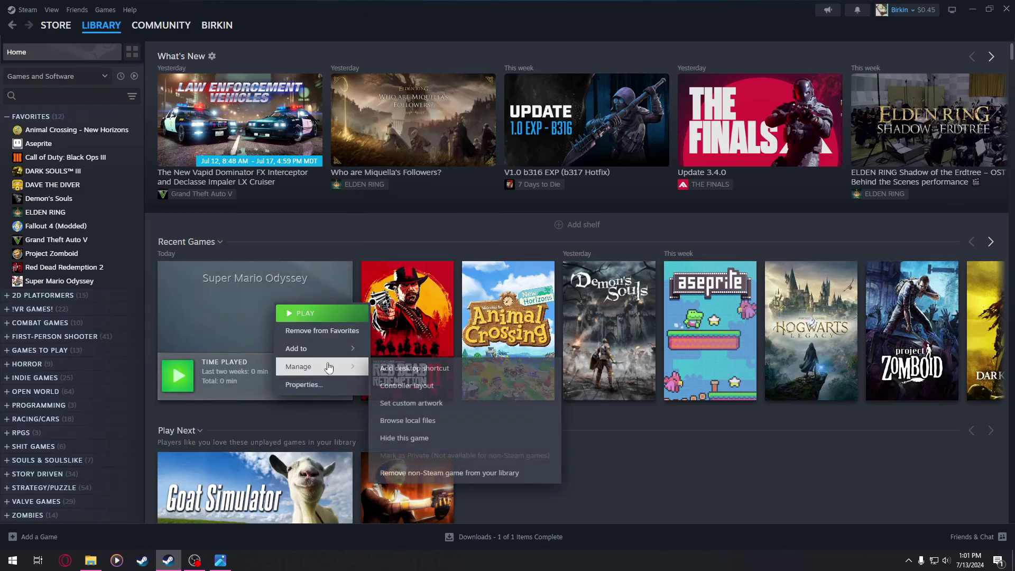
{"action": "left_click", "coordinate": [436, 407]}
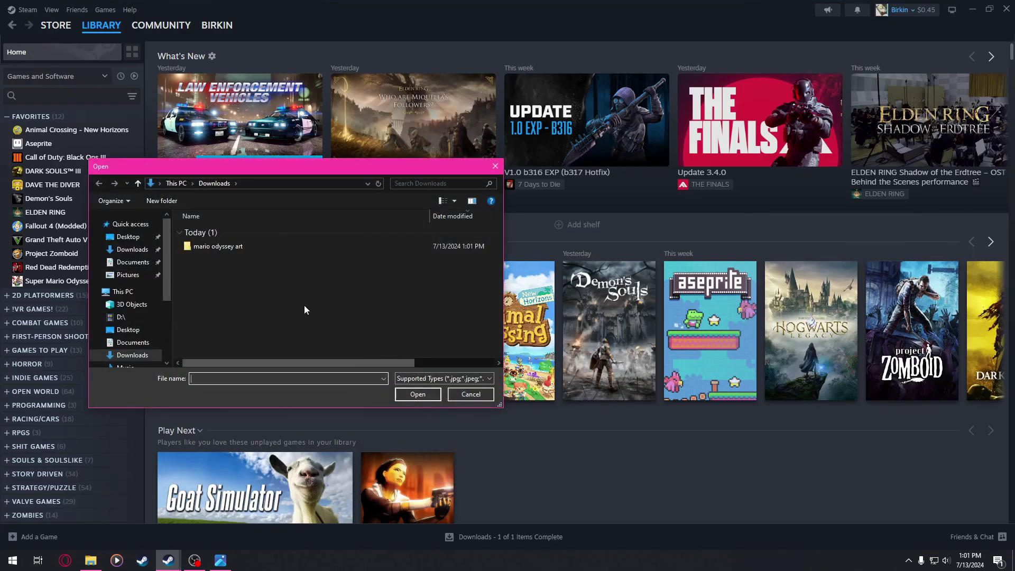
{"action": "double_click", "coordinate": [234, 246]}
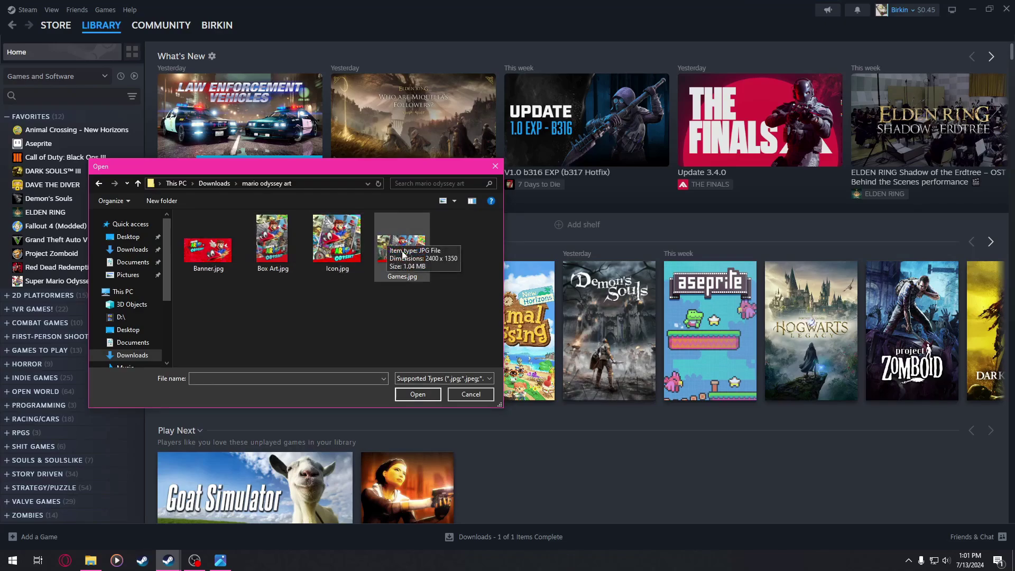
{"action": "double_click", "coordinate": [387, 242]}
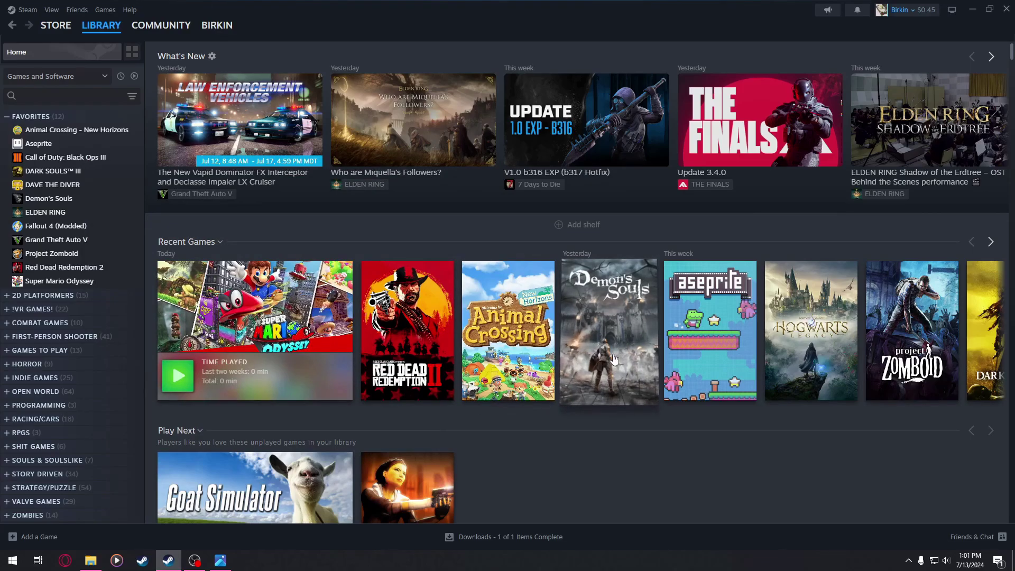
{"action": "mouse_move", "coordinate": [611, 356]}
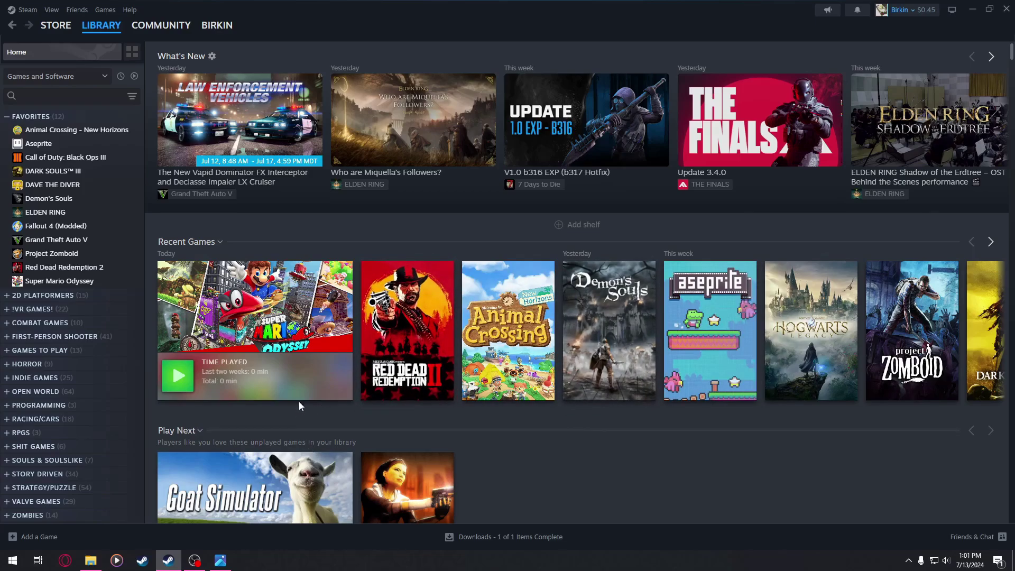
{"action": "mouse_move", "coordinate": [187, 324]}
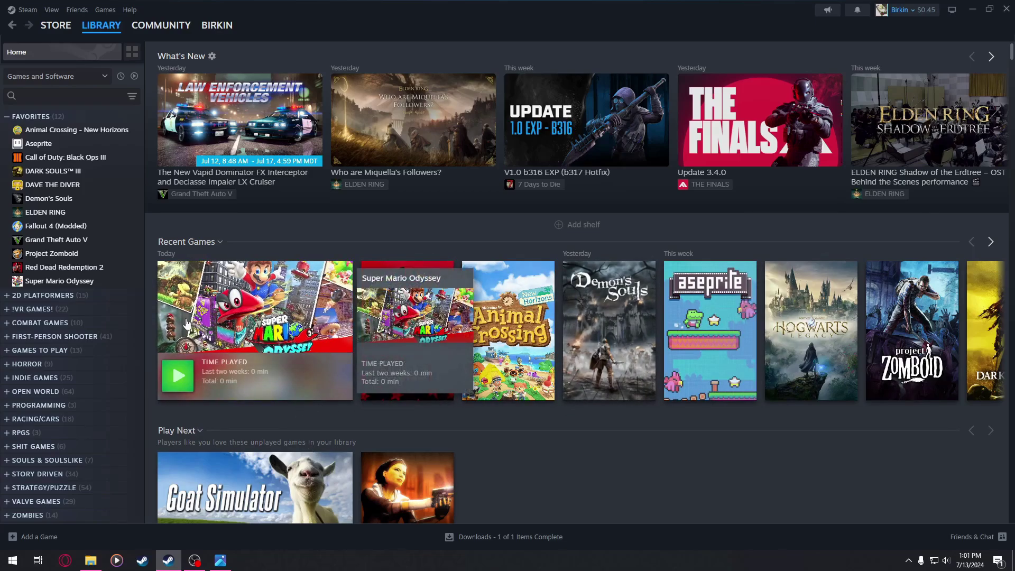
Open Super Mario Odyssey's shortcut properties and look for an icon in the mario odyssey art folder, checking each supported file type filter
{"action": "right_click", "coordinate": [28, 285]}
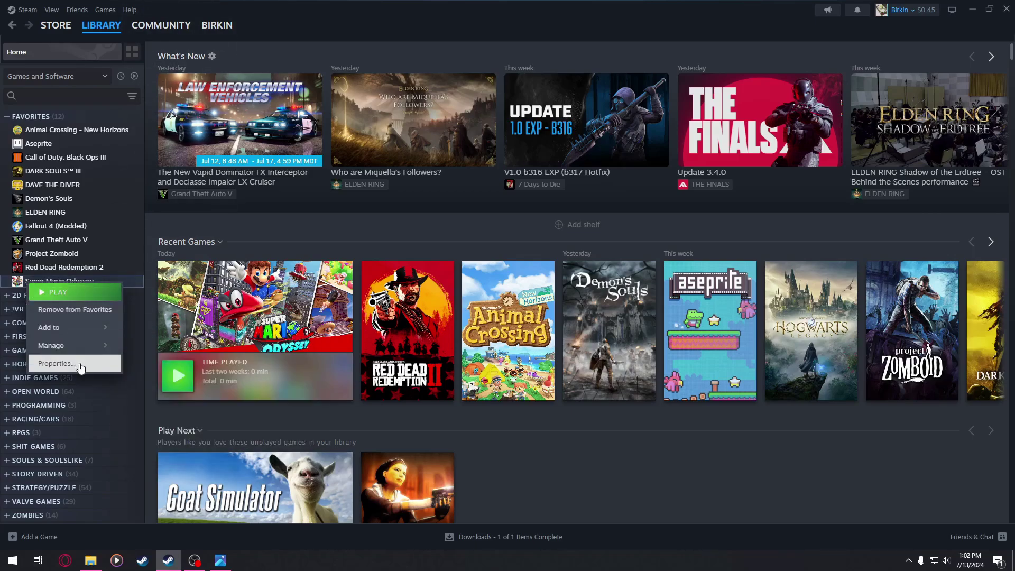
{"action": "left_click", "coordinate": [82, 362]}
{"action": "left_click", "coordinate": [426, 182]}
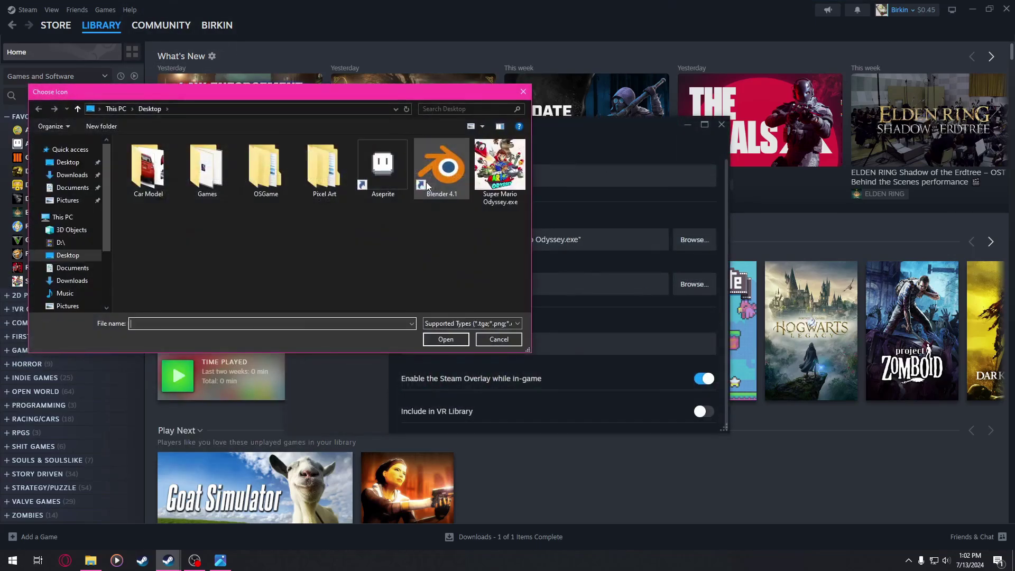
{"action": "left_click", "coordinate": [74, 175]}
{"action": "double_click", "coordinate": [154, 173]}
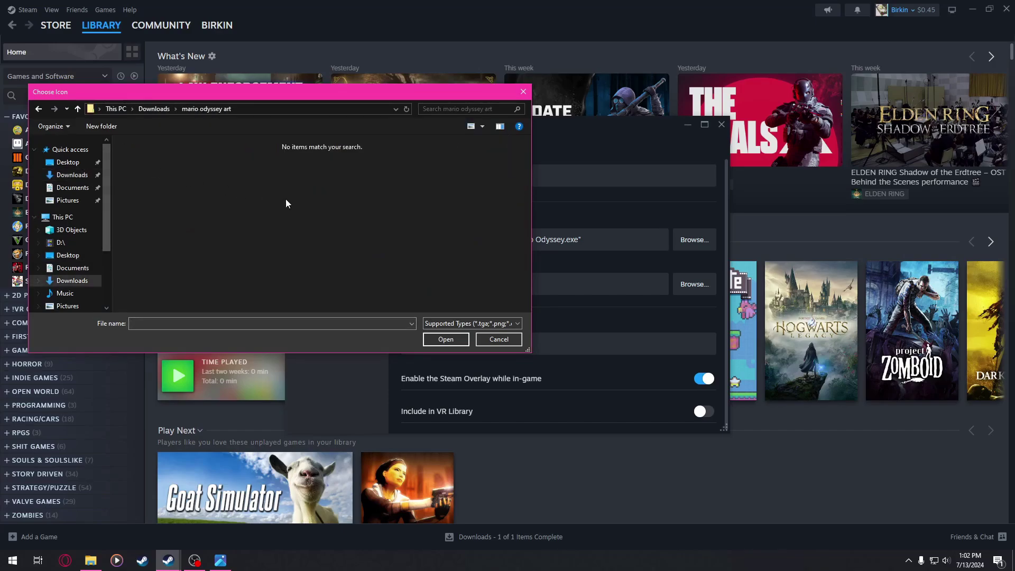
{"action": "left_click", "coordinate": [509, 322]}
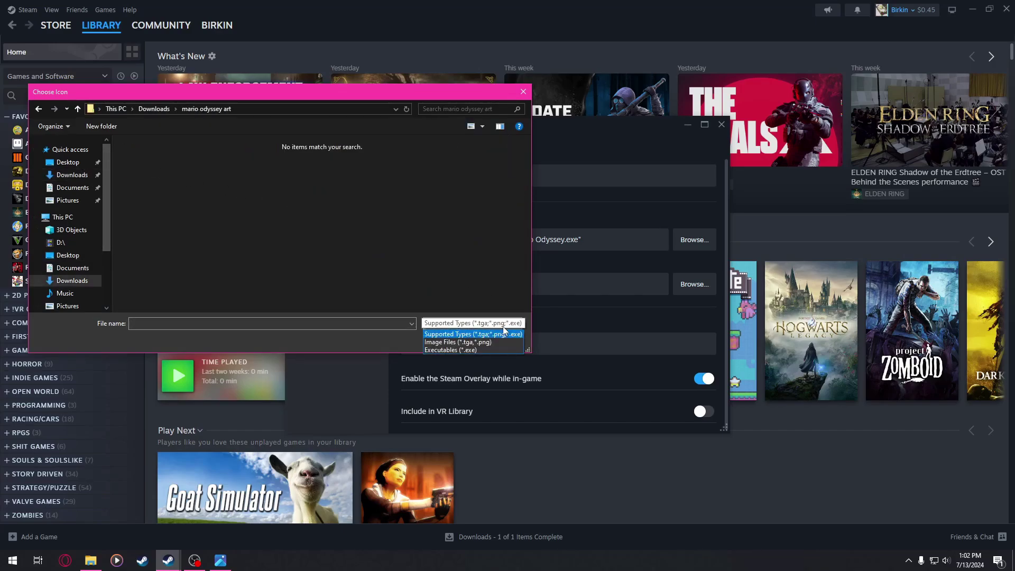
{"action": "left_click", "coordinate": [474, 342]}
{"action": "left_click", "coordinate": [473, 323]}
{"action": "left_click", "coordinate": [474, 350]}
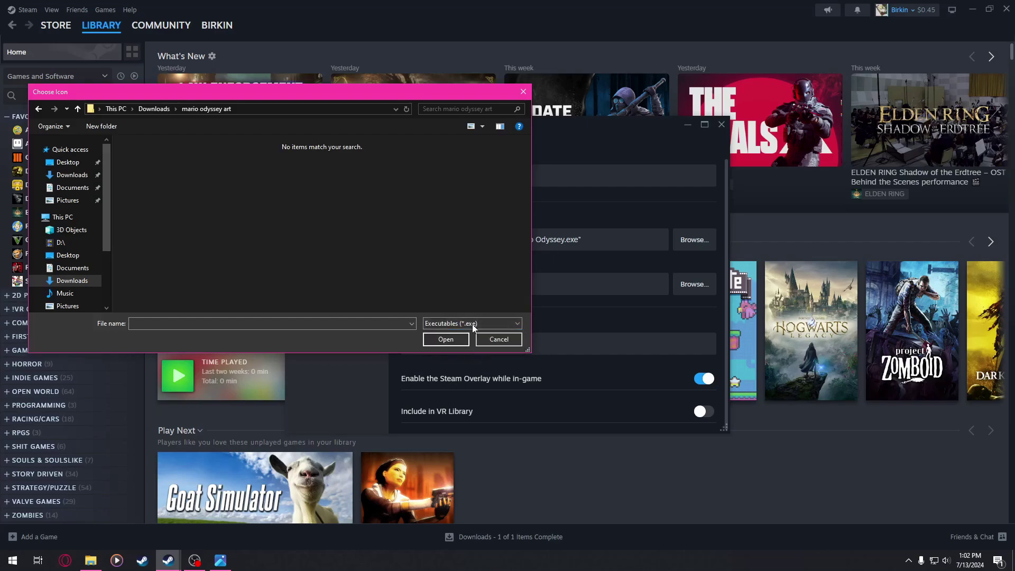
{"action": "left_click", "coordinate": [480, 323]}
{"action": "left_click", "coordinate": [474, 334]}
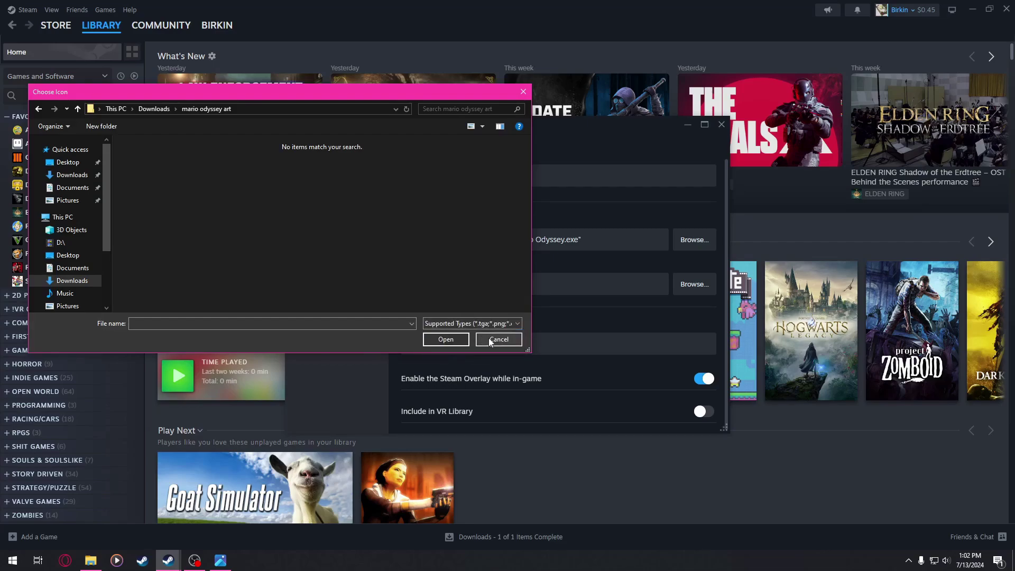
Check the artwork's file formats in File Explorer against the types the icon chooser supports, and cancel the icon selection
{"action": "left_click", "coordinate": [90, 561]}
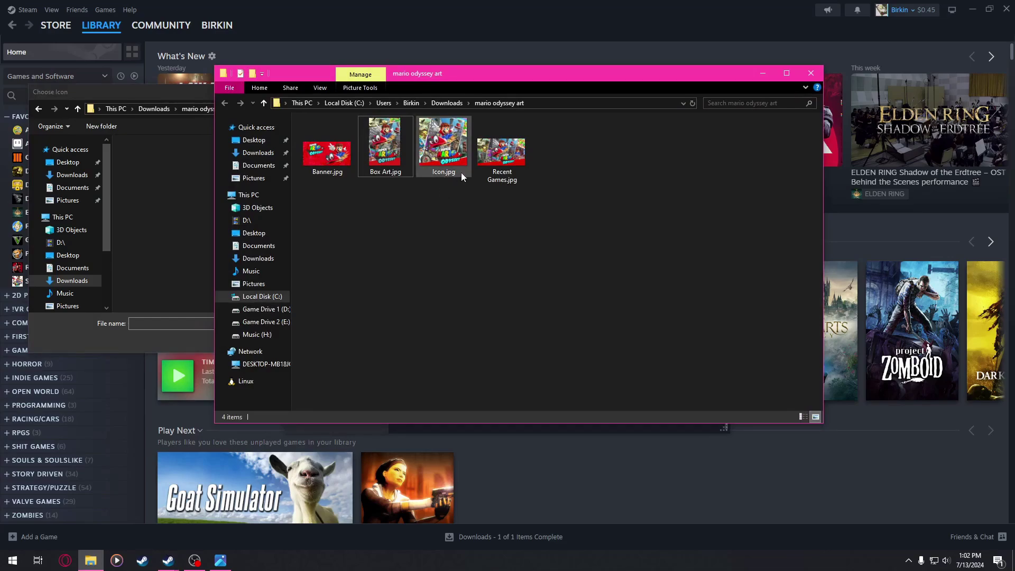
{"action": "left_click", "coordinate": [179, 213]}
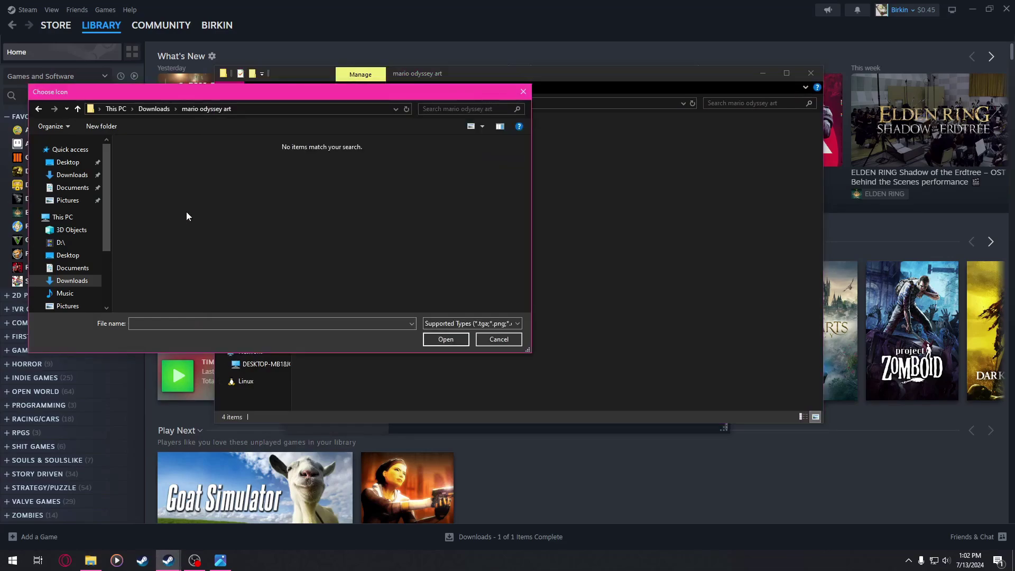
{"action": "left_click", "coordinate": [465, 323]}
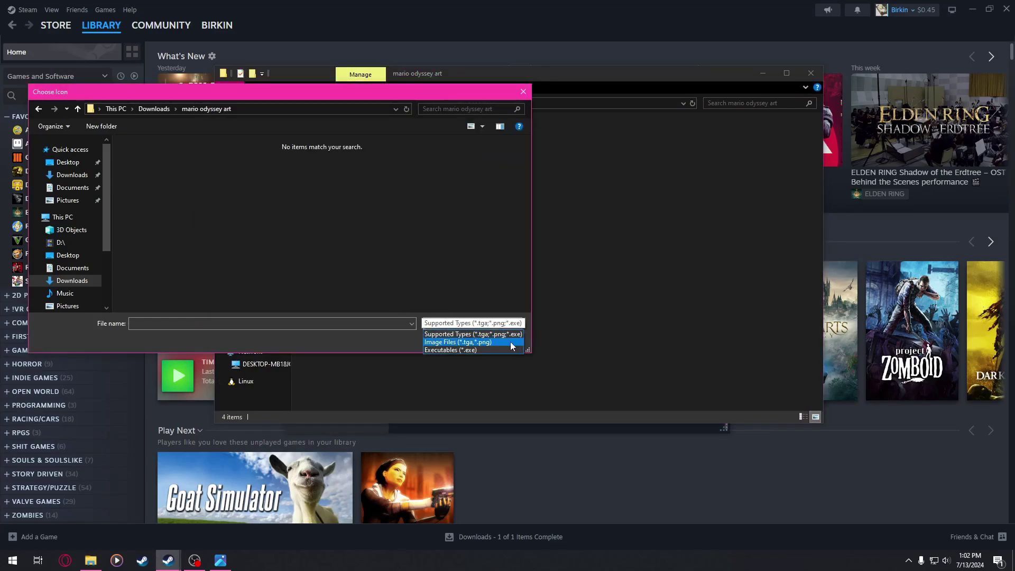
{"action": "left_click", "coordinate": [510, 342]}
{"action": "left_click", "coordinate": [505, 323]}
{"action": "left_click", "coordinate": [499, 335]}
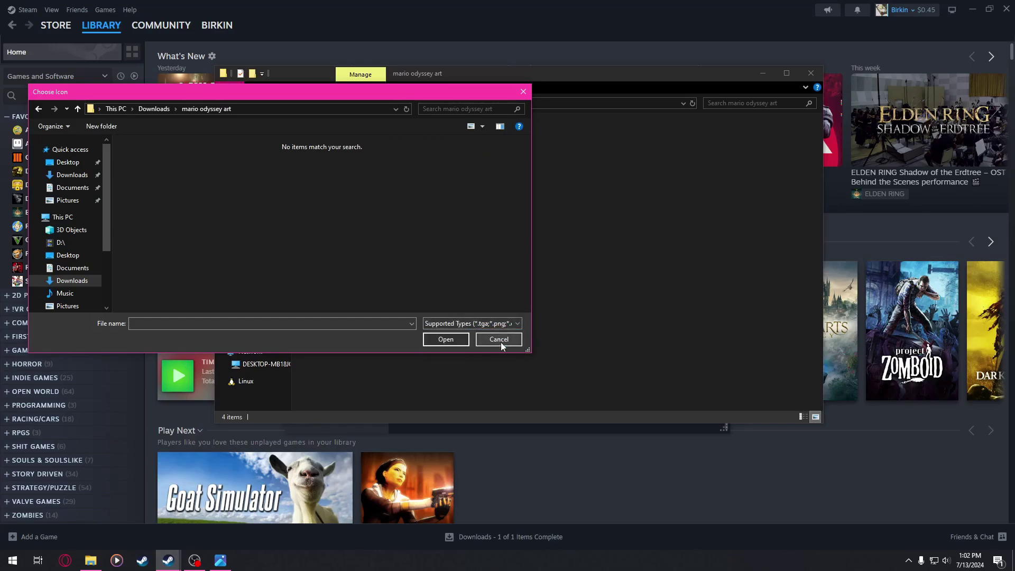
{"action": "left_click", "coordinate": [499, 339]}
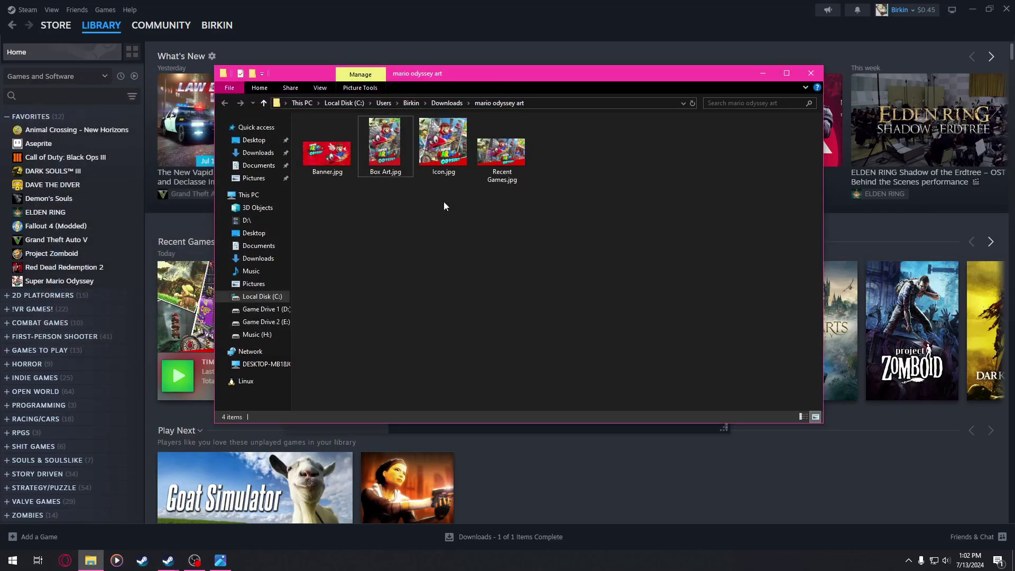
Rename Box Art.jpg in the mario odyssey art folder to Box Art.png, accepting the extension change
{"action": "left_click", "coordinate": [384, 149]}
{"action": "right_click", "coordinate": [384, 149]}
{"action": "left_click", "coordinate": [439, 423]}
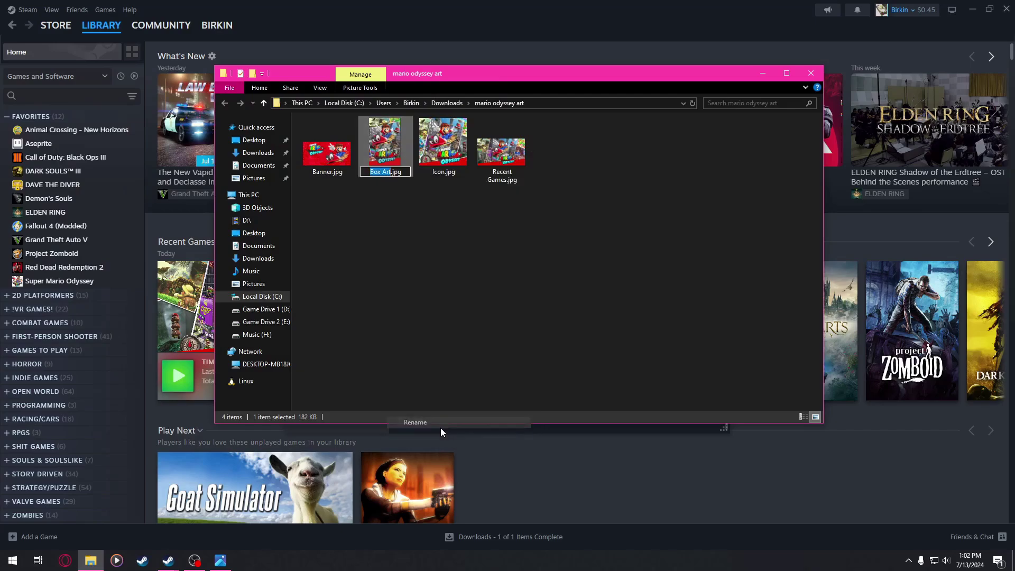
{"action": "key", "text": "Right"}
{"action": "key", "text": "BackSpace"}
{"action": "key", "text": "BackSpace"}
{"action": "key", "text": "BackSpace"}
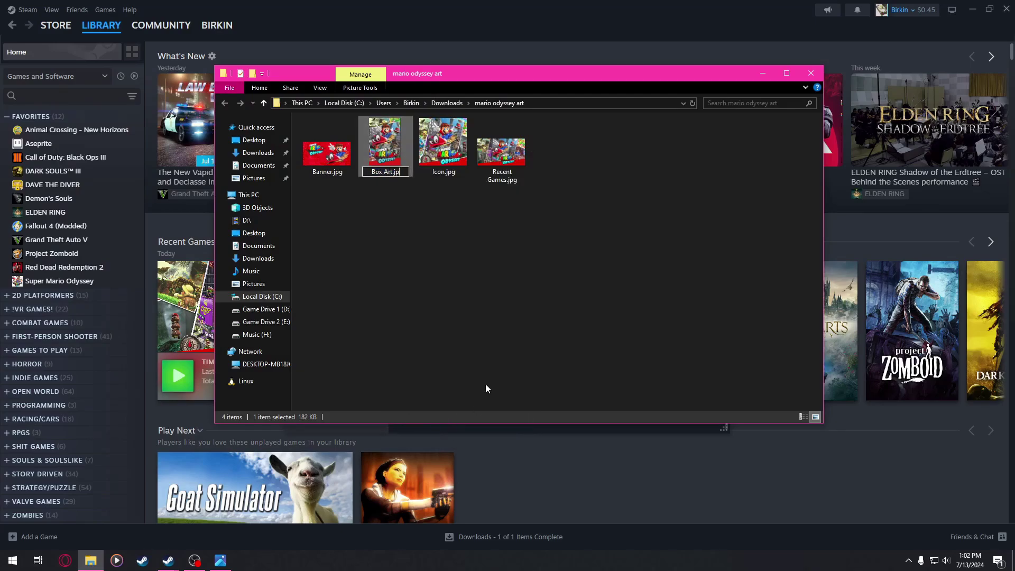
{"action": "type", "text": "png"}
{"action": "key", "text": "Return"}
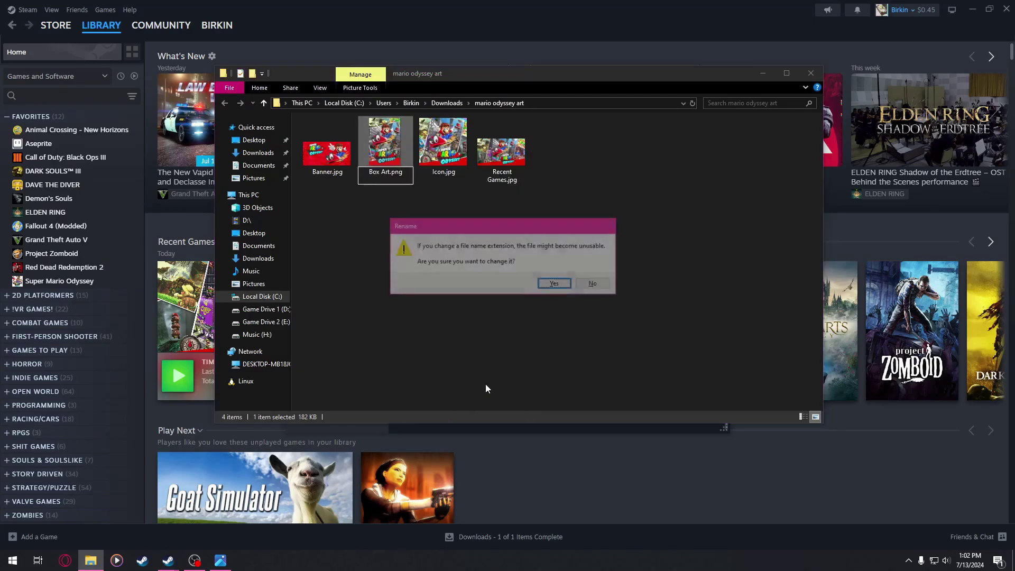
{"action": "key", "text": "Return"}
Rename Banner.jpg to Banner.png, accepting the extension change
{"action": "left_click", "coordinate": [331, 158]}
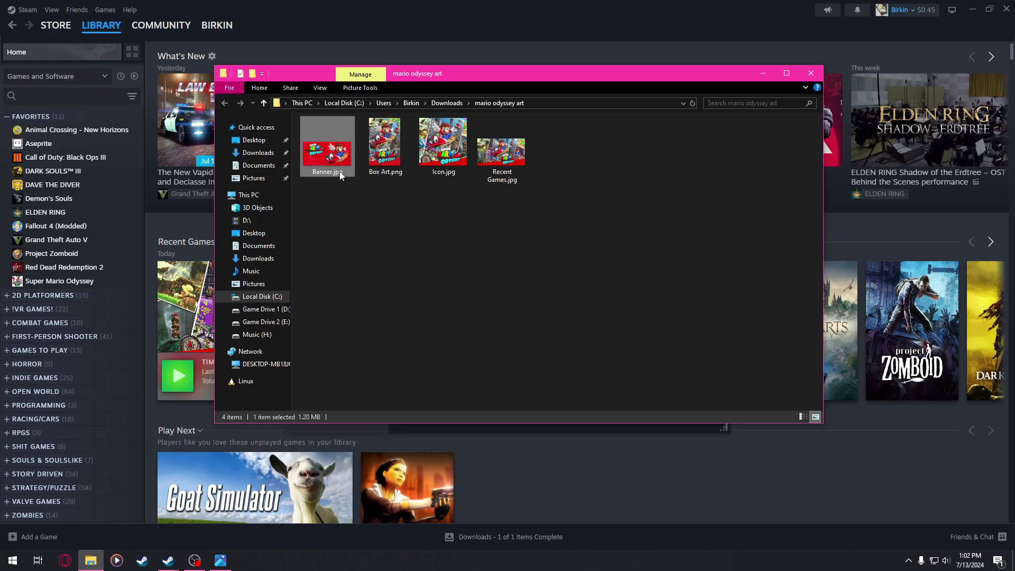
{"action": "right_click", "coordinate": [340, 170]}
{"action": "left_click", "coordinate": [414, 449]}
{"action": "key", "text": "Right"}
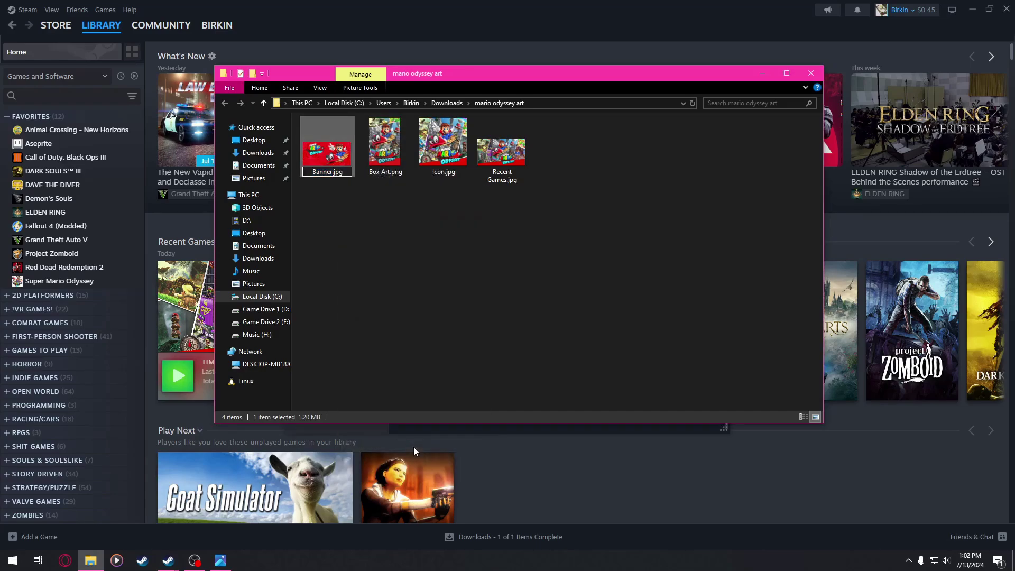
{"action": "key", "text": "BackSpace"}
{"action": "type", "text": "png"}
{"action": "key", "text": "Return"}
{"action": "key", "text": "Return"}
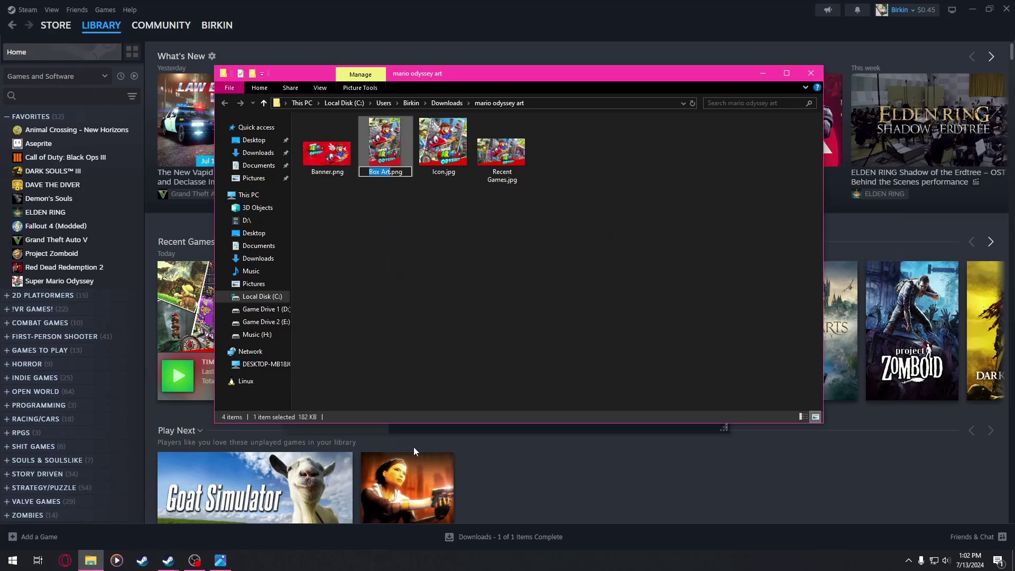
Rename Icon.jpg to Icon.png, accepting the extension change
{"action": "key", "text": "Right"}
{"action": "key", "text": "Right"}
{"action": "key", "text": "F2"}
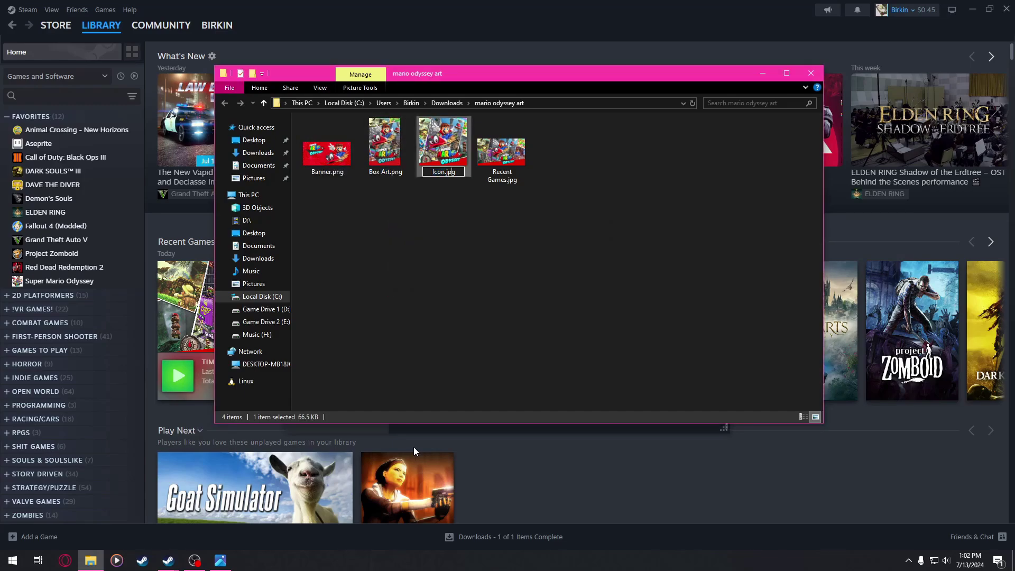
{"action": "type", "text": "png"}
{"action": "key", "text": "Return"}
{"action": "key", "text": "Return"}
Rename Recent Games.jpg to Recent Games.png, accepting the extension change
{"action": "key", "text": "Right"}
{"action": "key", "text": "Home"}
{"action": "key", "text": "F2"}
{"action": "key", "text": "Escape"}
{"action": "key", "text": "Right"}
{"action": "key", "text": "Right"}
{"action": "key", "text": "Right"}
{"action": "key", "text": "F2"}
{"action": "key", "text": "Right"}
{"action": "key", "text": "Right"}
{"action": "key", "text": "BackSpace"}
{"action": "key", "text": "BackSpace"}
{"action": "key", "text": "BackSpace"}
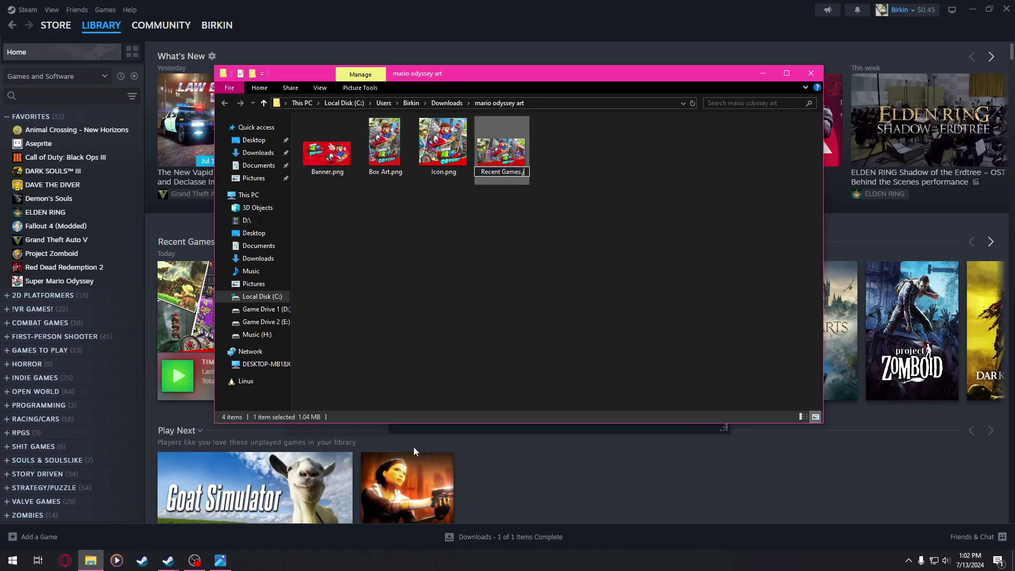
{"action": "type", "text": "png"}
{"action": "key", "text": "Home"}
{"action": "key", "text": "Delete"}
{"action": "key", "text": "Delete"}
{"action": "key", "text": "Delete"}
{"action": "key", "text": "Delete"}
{"action": "key", "text": "Delete"}
{"action": "key", "text": "Delete"}
{"action": "key", "text": "Delete"}
{"action": "key", "text": "Return"}
{"action": "key", "text": "Return"}
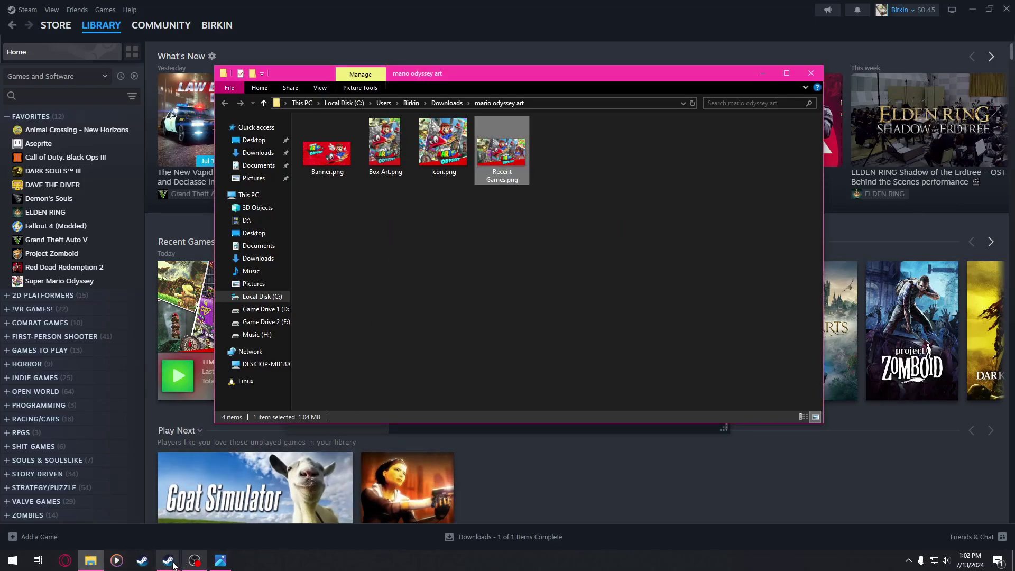
Switch back to Steam, set Icon.png as Super Mario Odyssey's shortcut icon, close the properties and return to the library
{"action": "left_click", "coordinate": [168, 559]}
{"action": "left_click", "coordinate": [423, 183]}
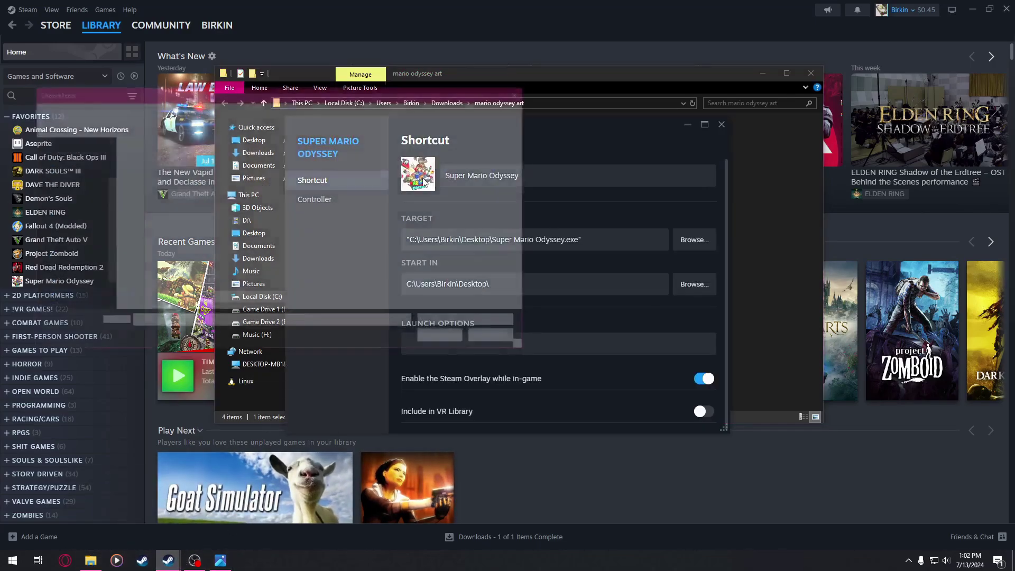
{"action": "left_click", "coordinate": [77, 176]}
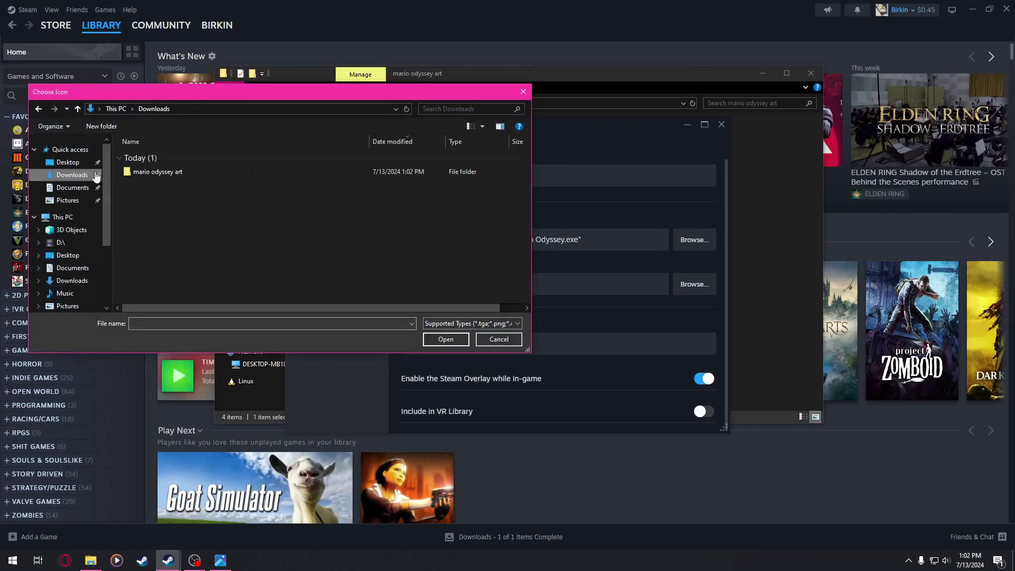
{"action": "double_click", "coordinate": [153, 171]}
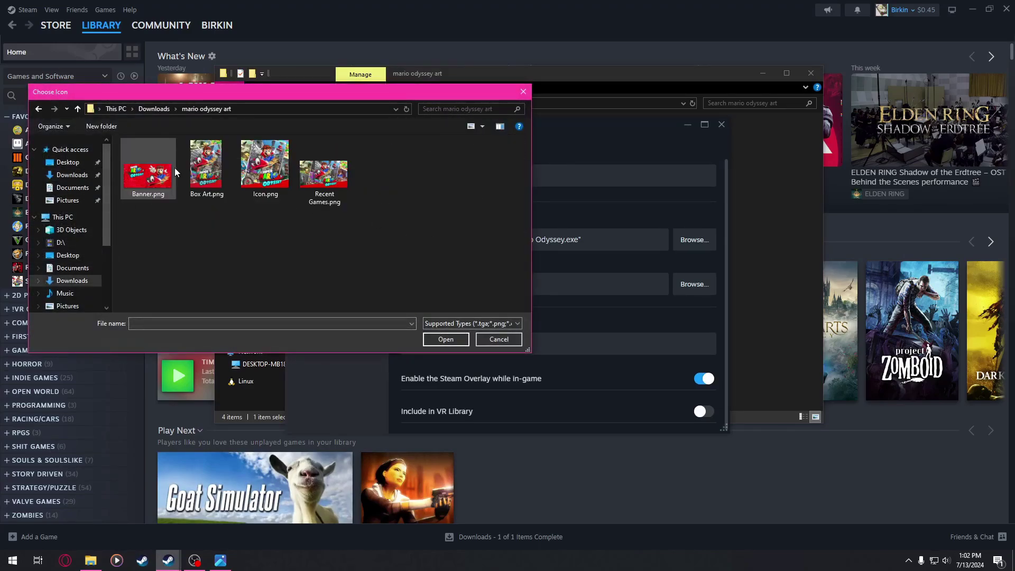
{"action": "double_click", "coordinate": [264, 168]}
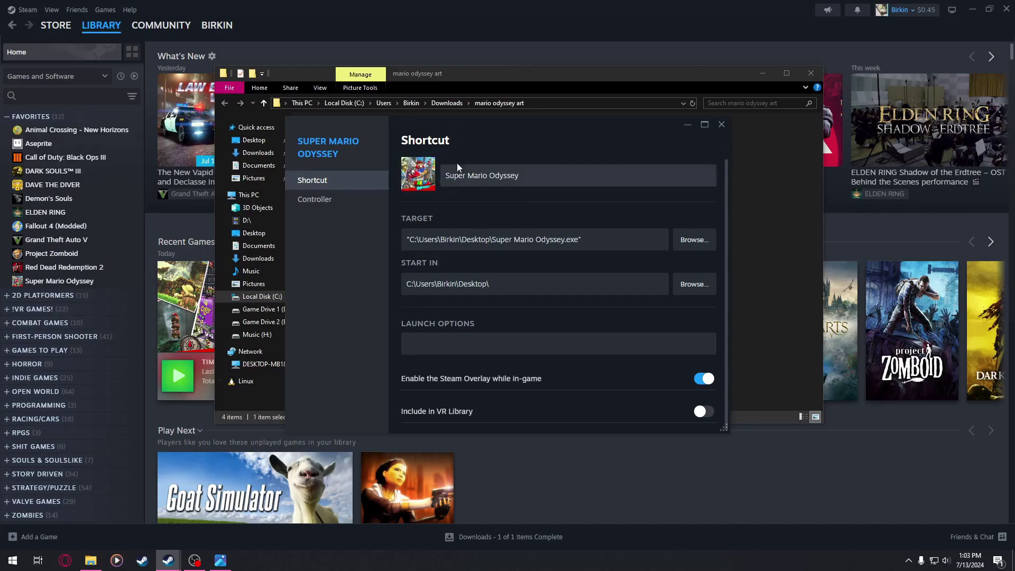
{"action": "left_click", "coordinate": [721, 124]}
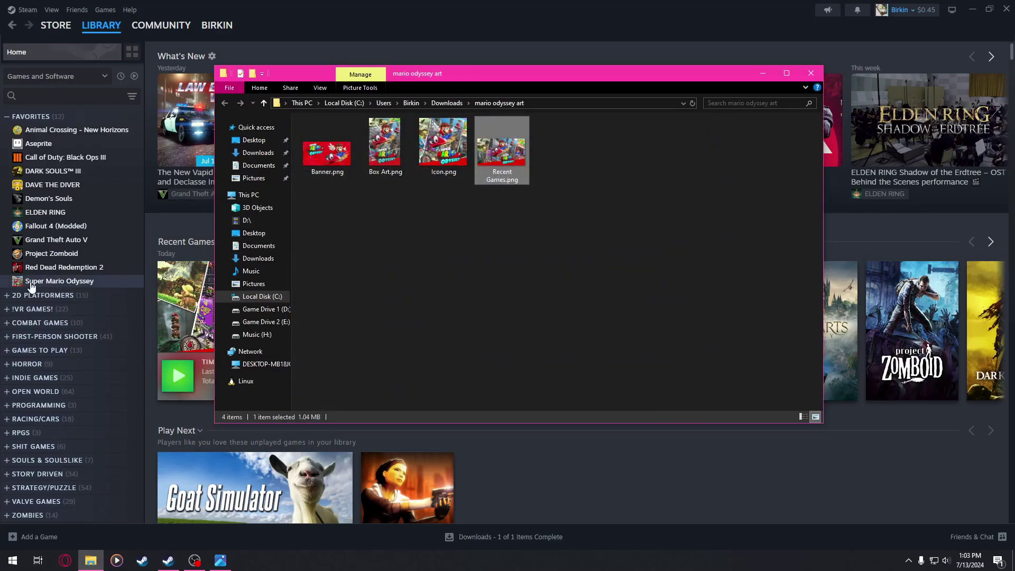
{"action": "left_click", "coordinate": [517, 57]}
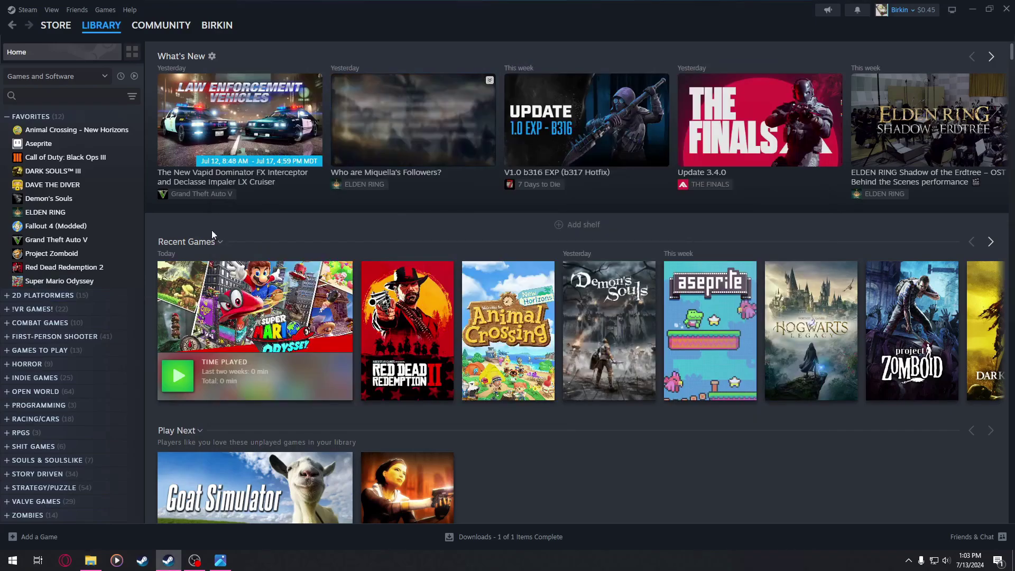
Open Super Mario Odyssey's library page and set Banner.png as its custom background
{"action": "left_click", "coordinate": [242, 308]}
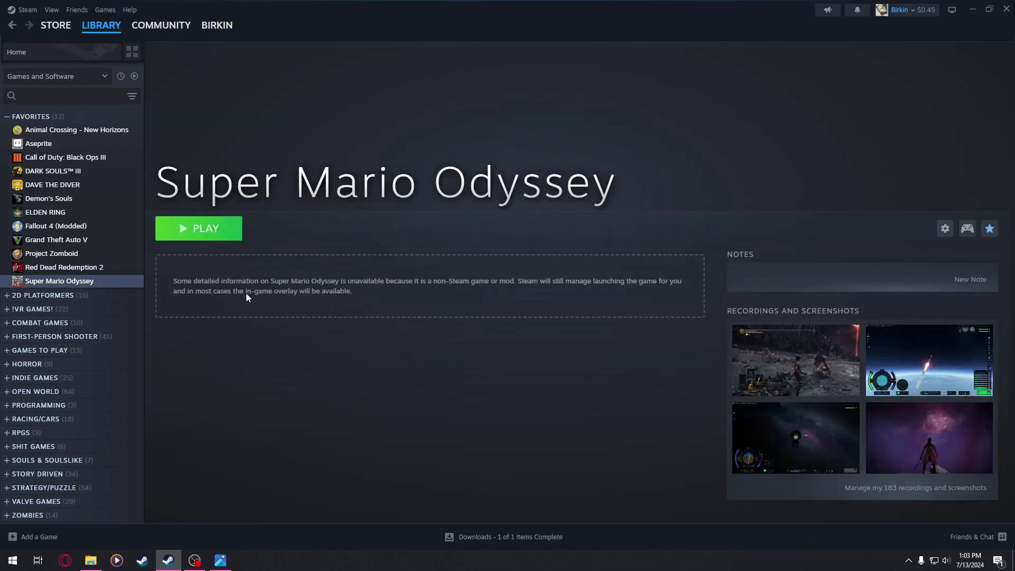
{"action": "right_click", "coordinate": [550, 122]}
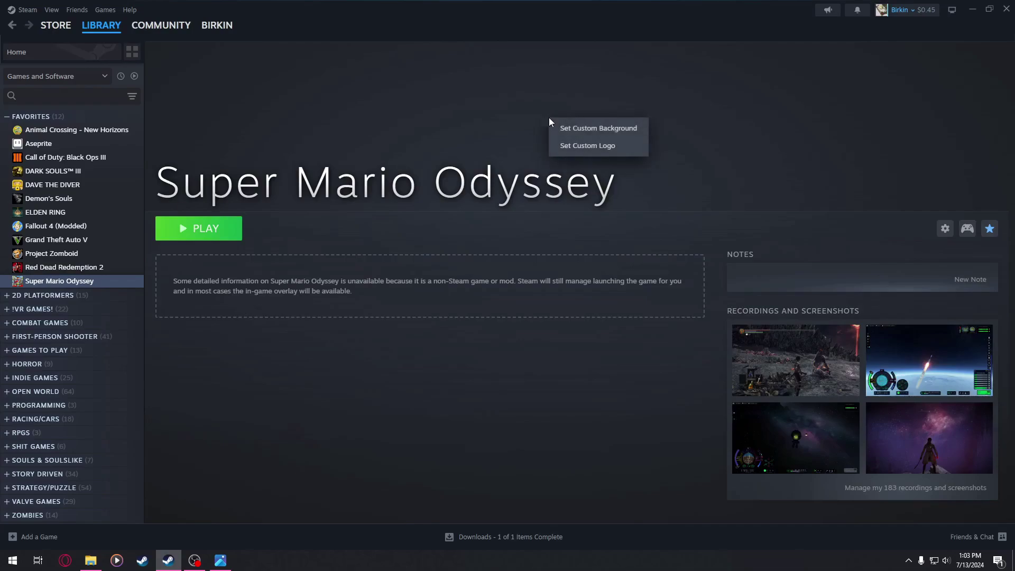
{"action": "left_click", "coordinate": [609, 133]}
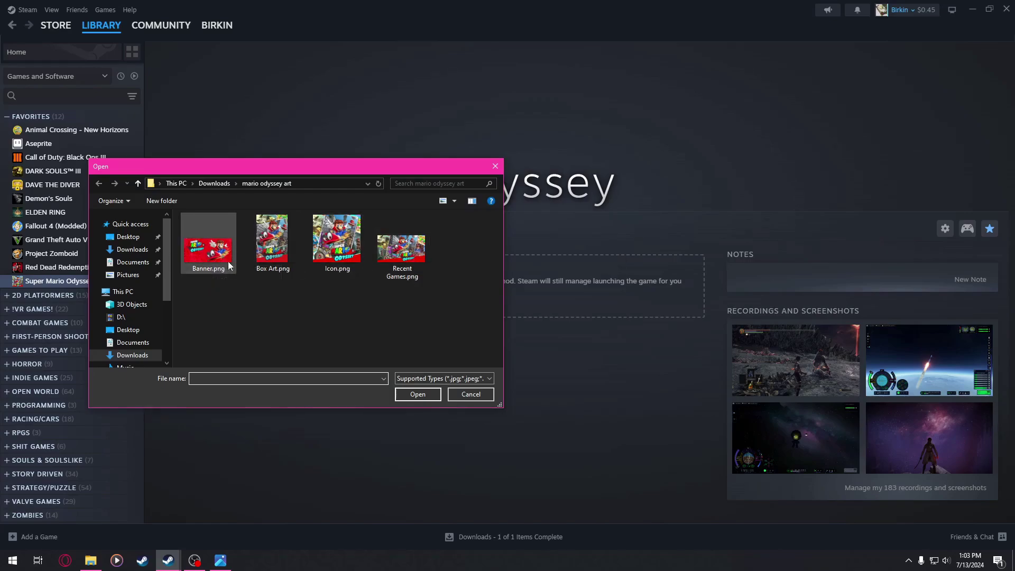
{"action": "double_click", "coordinate": [214, 252]}
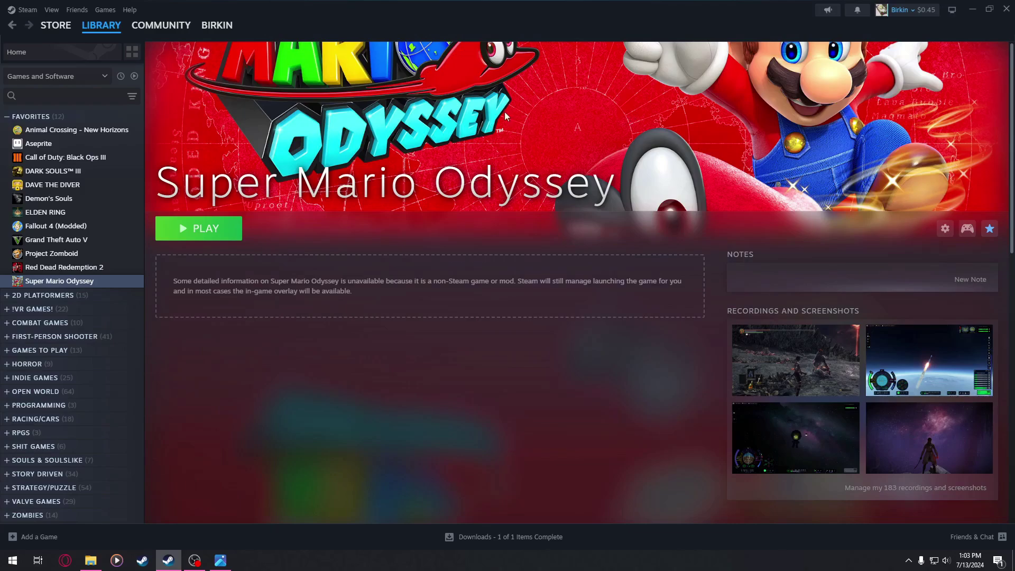
Clear the custom background and try Recent Games.png in its place
{"action": "left_click", "coordinate": [431, 125]}
{"action": "right_click", "coordinate": [460, 116]}
{"action": "key", "text": "Escape"}
{"action": "right_click", "coordinate": [465, 150]}
{"action": "left_click", "coordinate": [512, 161]}
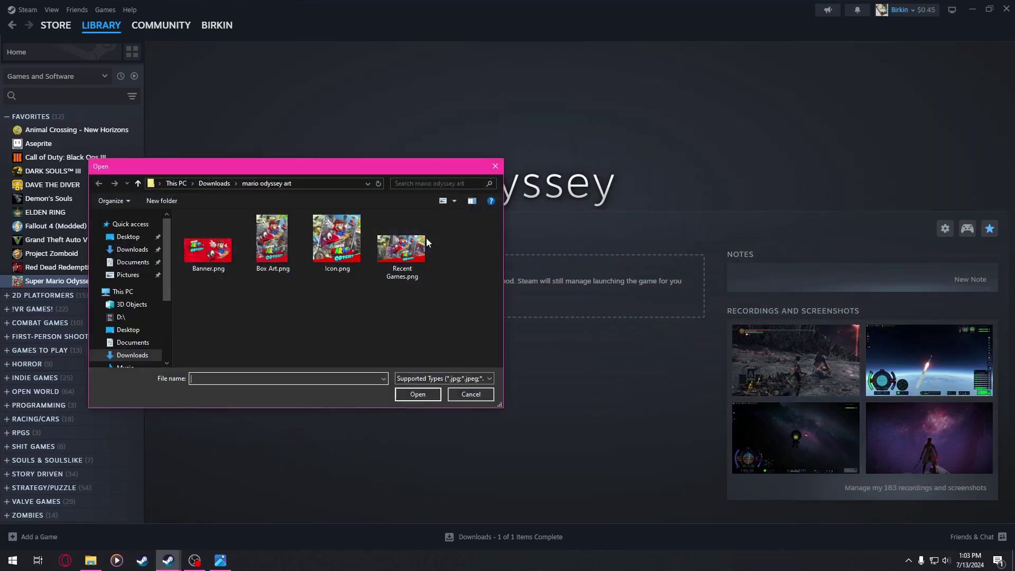
{"action": "double_click", "coordinate": [411, 263]}
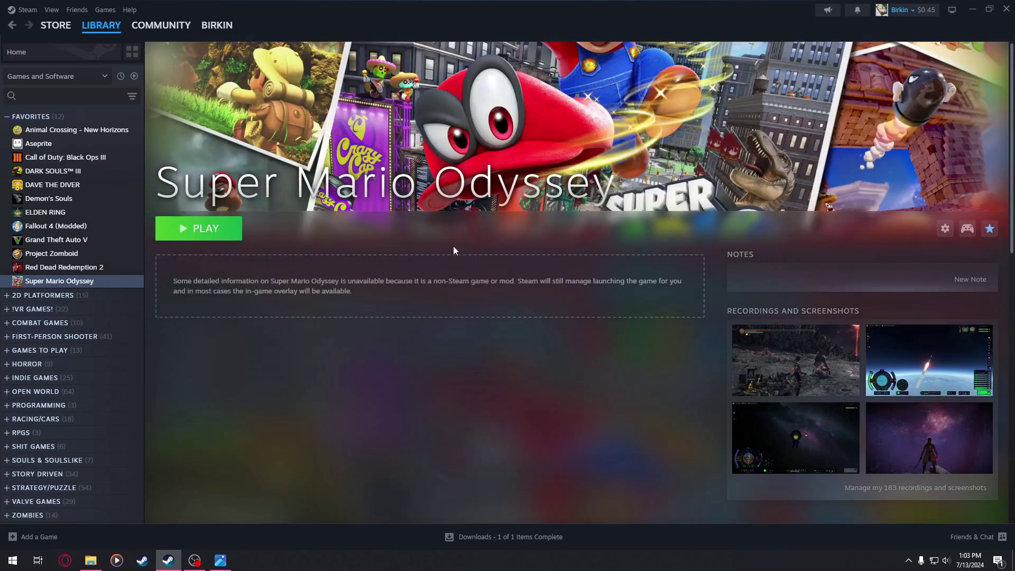
Clear the Recent Games.png background and set Banner.png as the custom background again
{"action": "right_click", "coordinate": [551, 137]}
{"action": "left_click", "coordinate": [600, 137]}
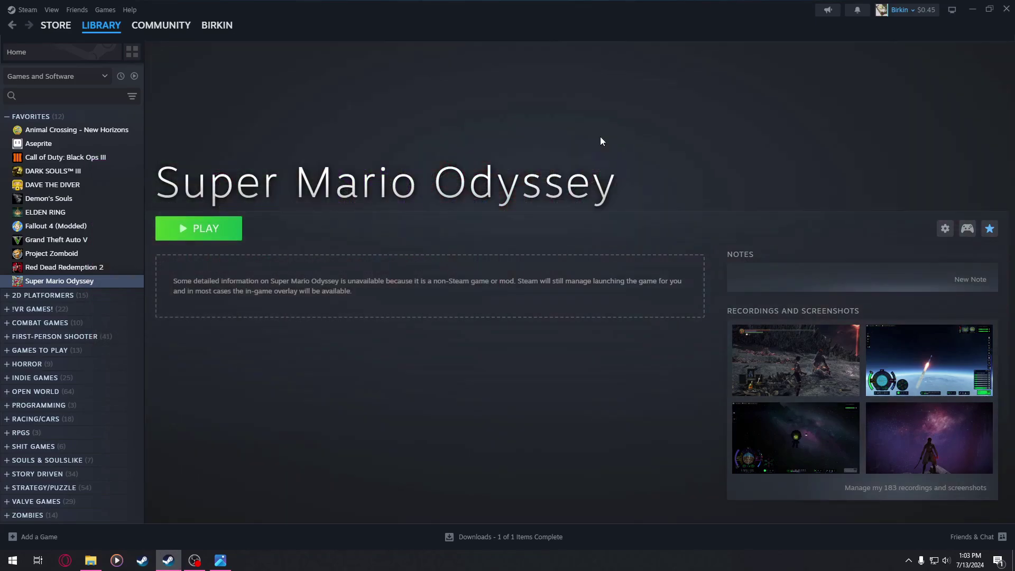
{"action": "right_click", "coordinate": [482, 136]}
{"action": "left_click", "coordinate": [553, 142]}
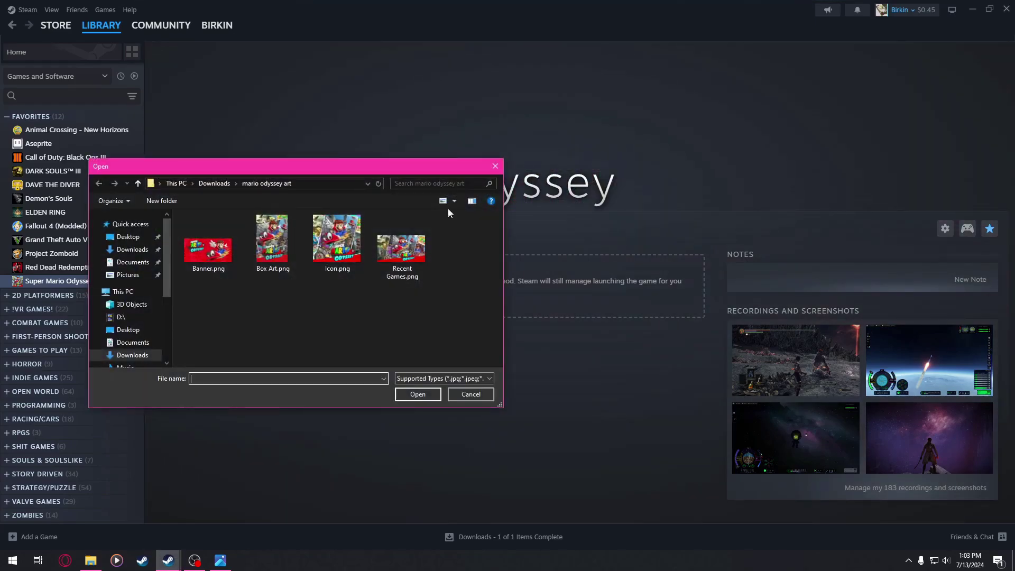
{"action": "left_click", "coordinate": [230, 261]}
{"action": "double_click", "coordinate": [230, 258]}
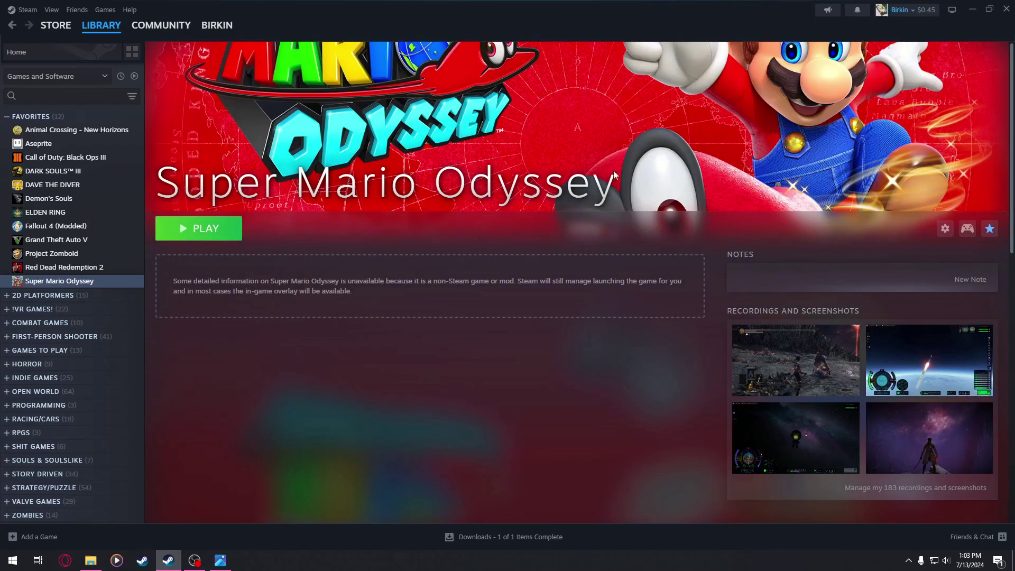
Set Transparent.png as the game's custom logo to hide the title text over the banner
{"action": "right_click", "coordinate": [408, 101]}
{"action": "left_click", "coordinate": [332, 426]}
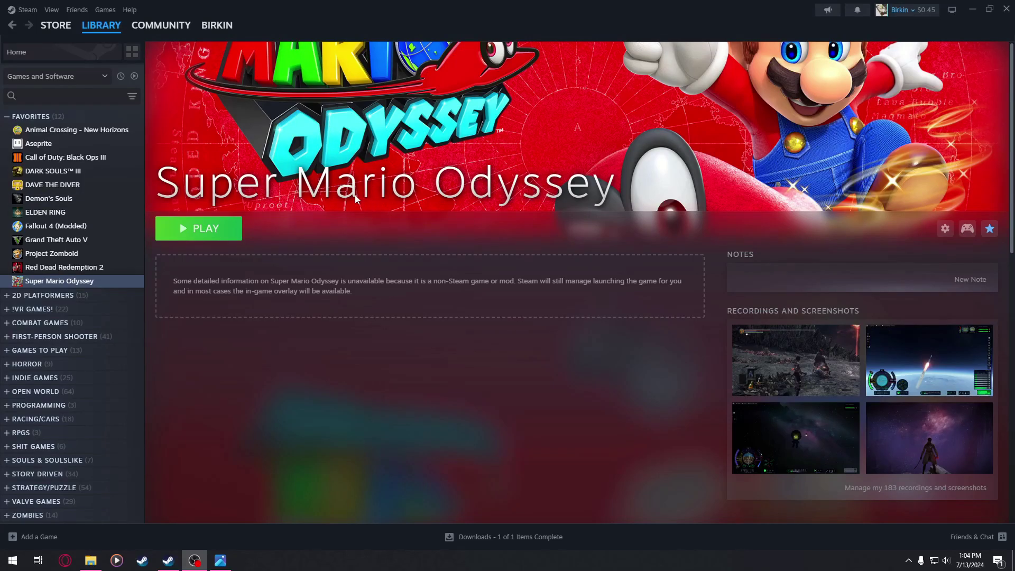
{"action": "right_click", "coordinate": [391, 150]}
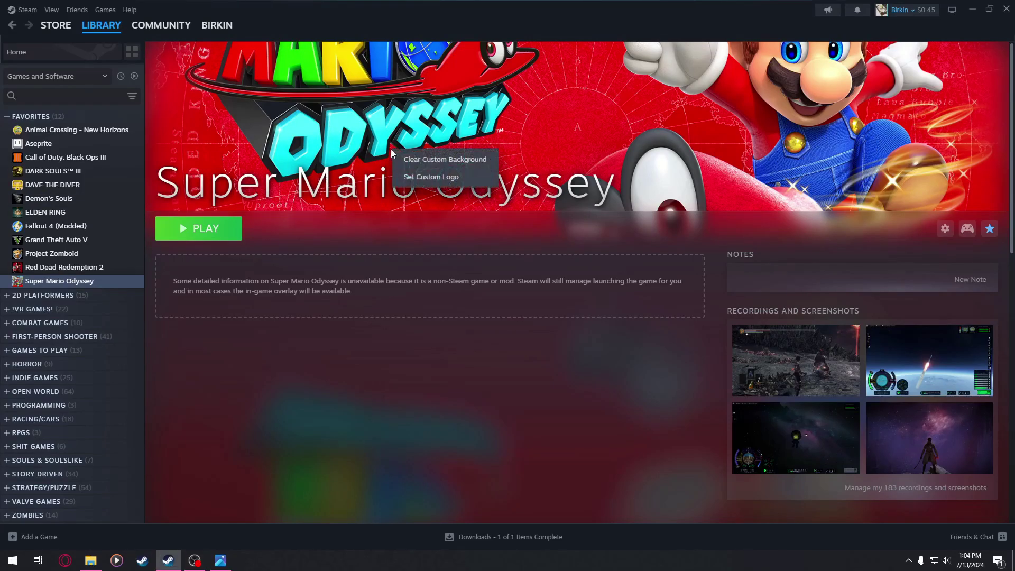
{"action": "left_click", "coordinate": [446, 183]}
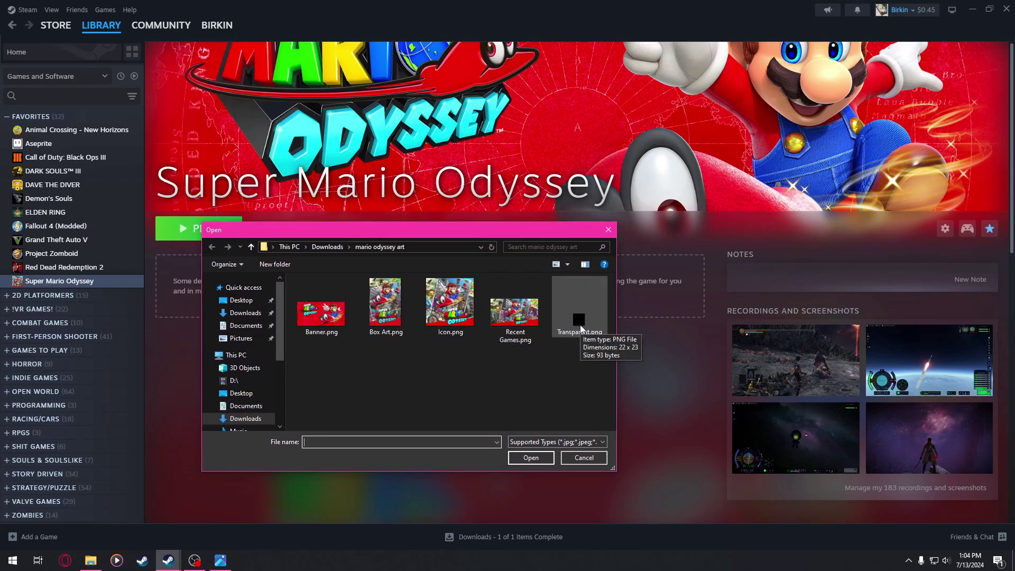
{"action": "double_click", "coordinate": [579, 325]}
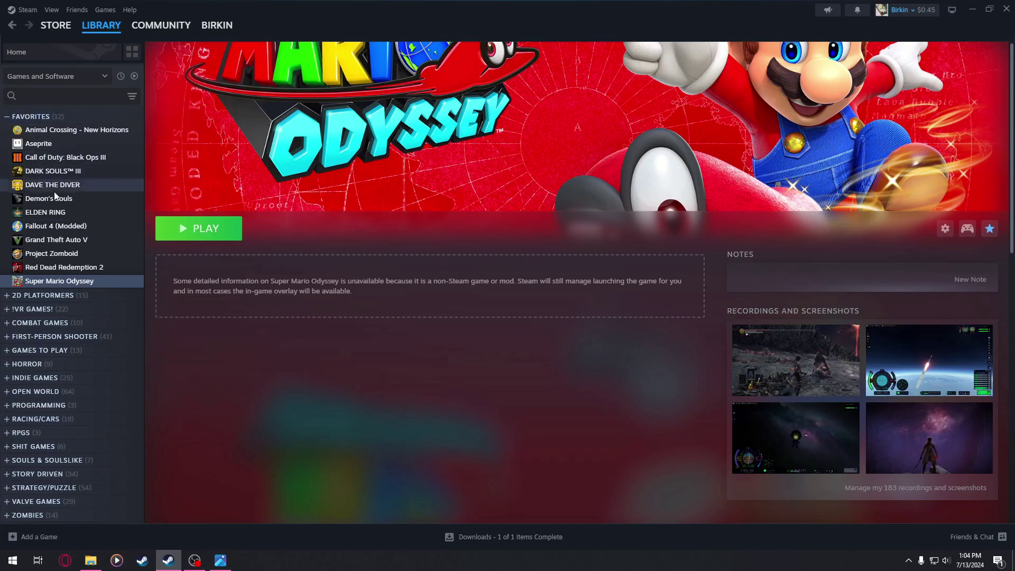
Open the Favorites collection and set Box Art.png as Super Mario Odyssey's custom artwork
{"action": "left_click", "coordinate": [135, 115]}
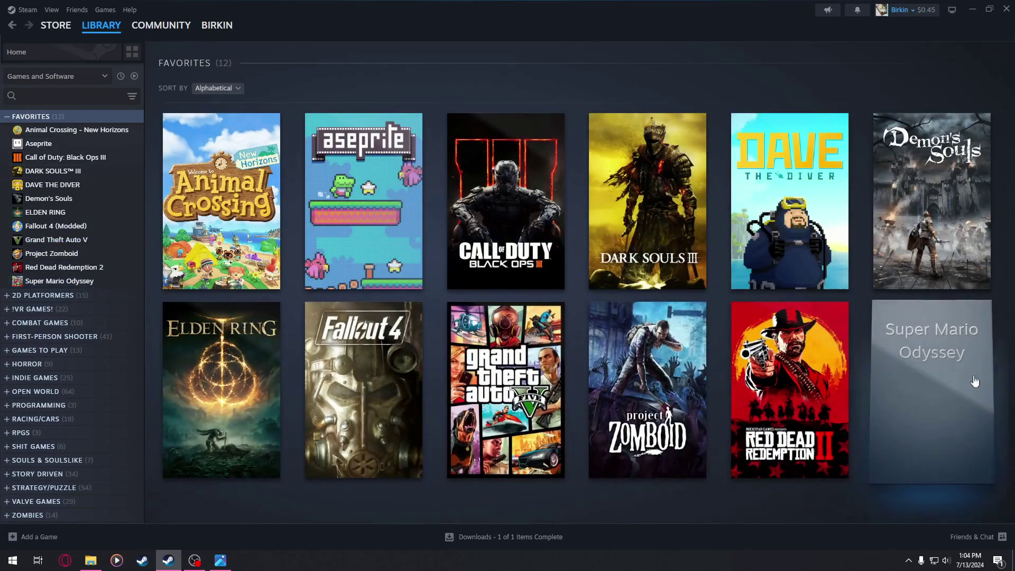
{"action": "right_click", "coordinate": [931, 386]}
{"action": "mouse_move", "coordinate": [897, 447]}
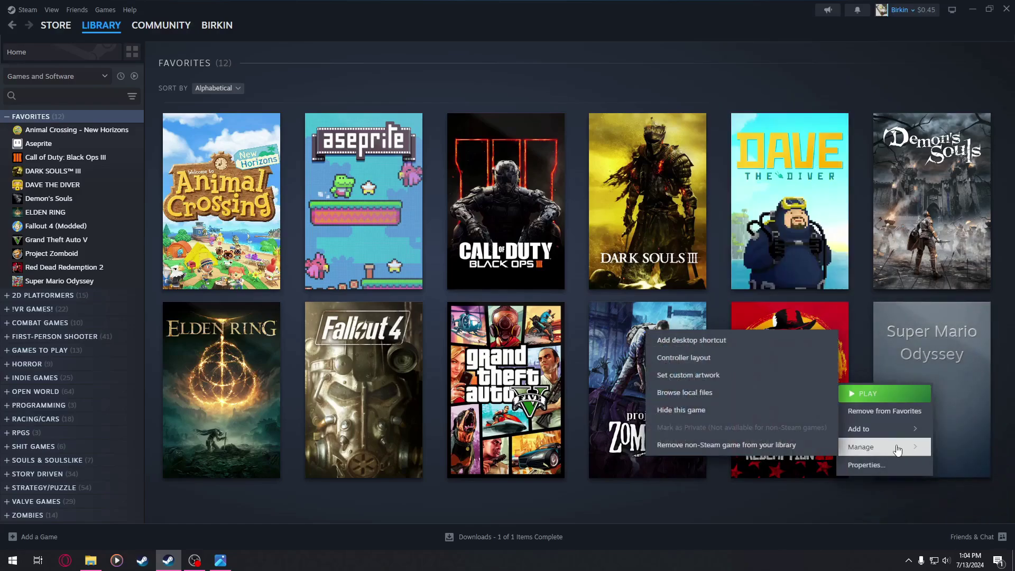
{"action": "left_click", "coordinate": [697, 379]}
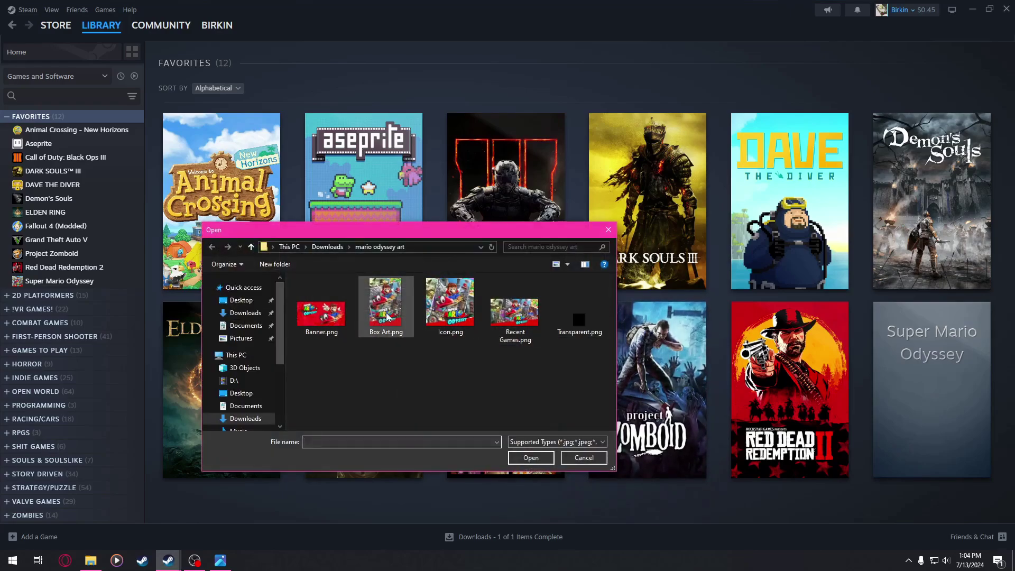
{"action": "double_click", "coordinate": [387, 316]}
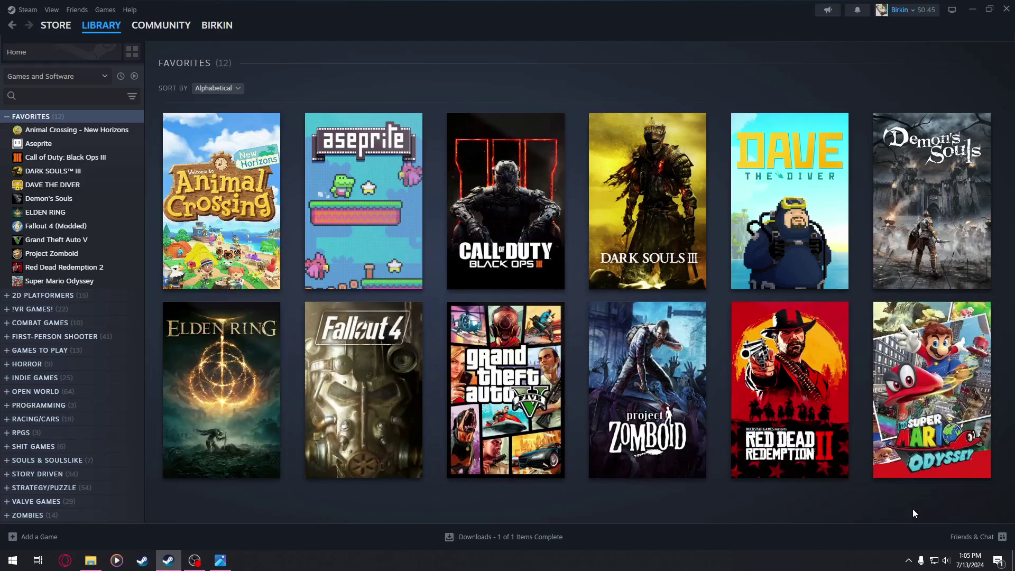
Test-launch Super Mario Odyssey from its library page, and close yuzu while the shaders are loading
{"action": "mouse_move", "coordinate": [952, 465]}
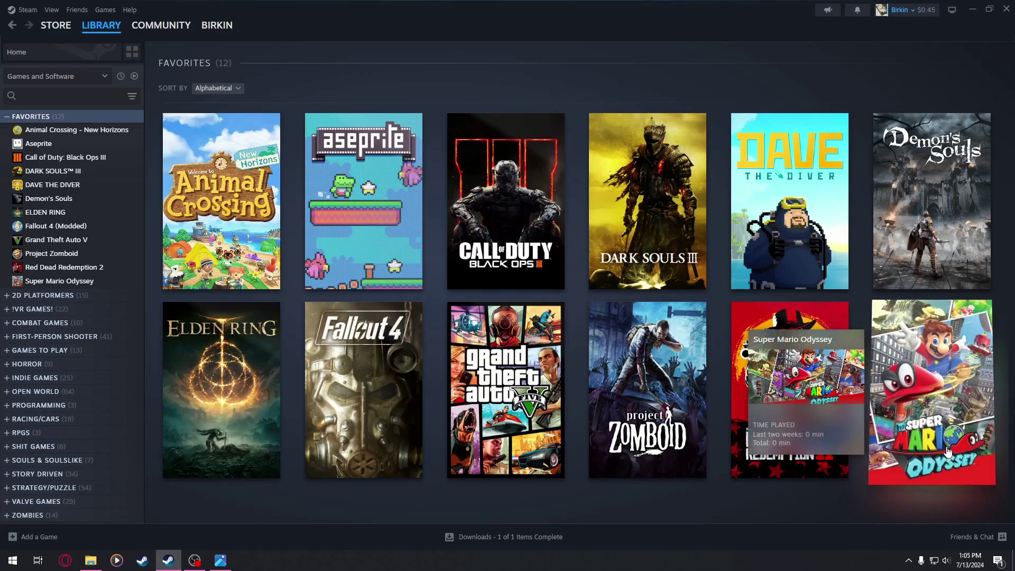
{"action": "left_click", "coordinate": [949, 435]}
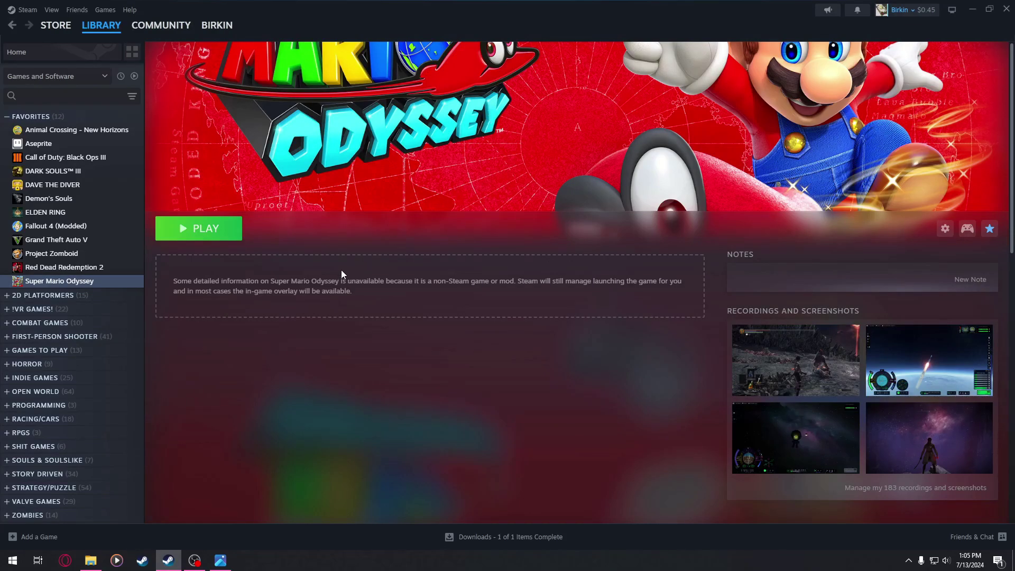
{"action": "left_click", "coordinate": [215, 232]}
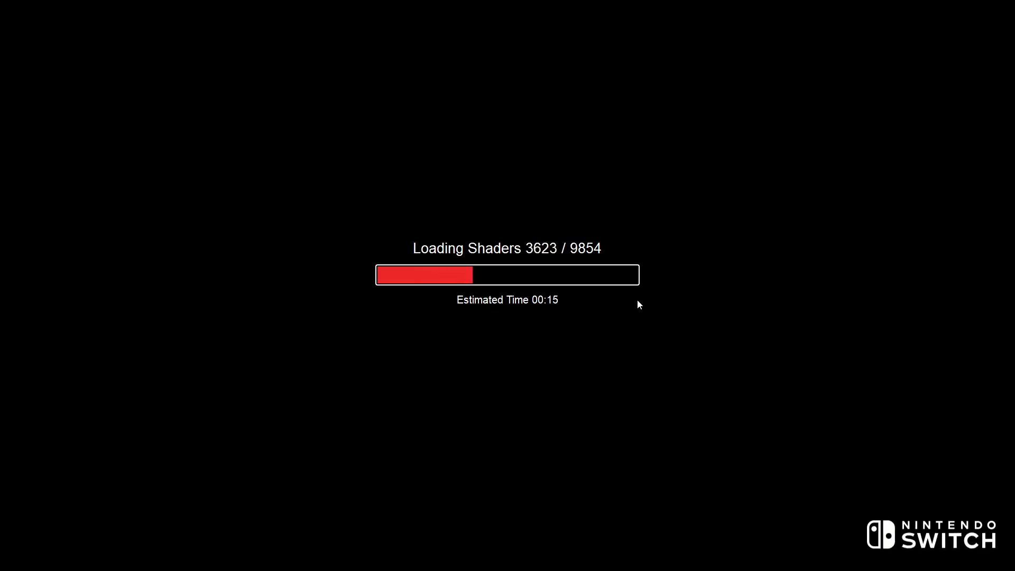
{"action": "key", "text": "alt+F4"}
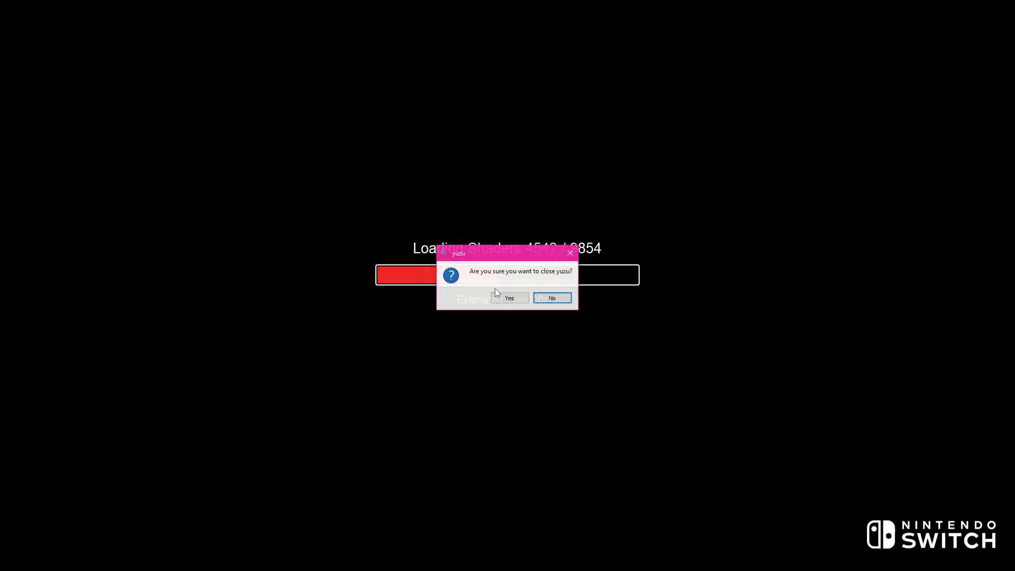
{"action": "left_click", "coordinate": [500, 297]}
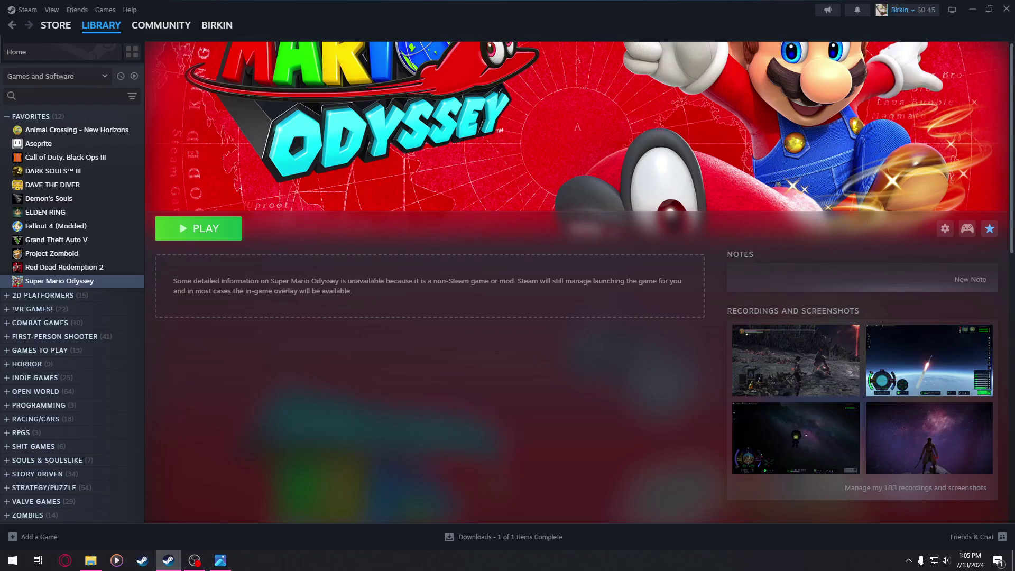
{"action": "key", "text": "alt+Tab"}
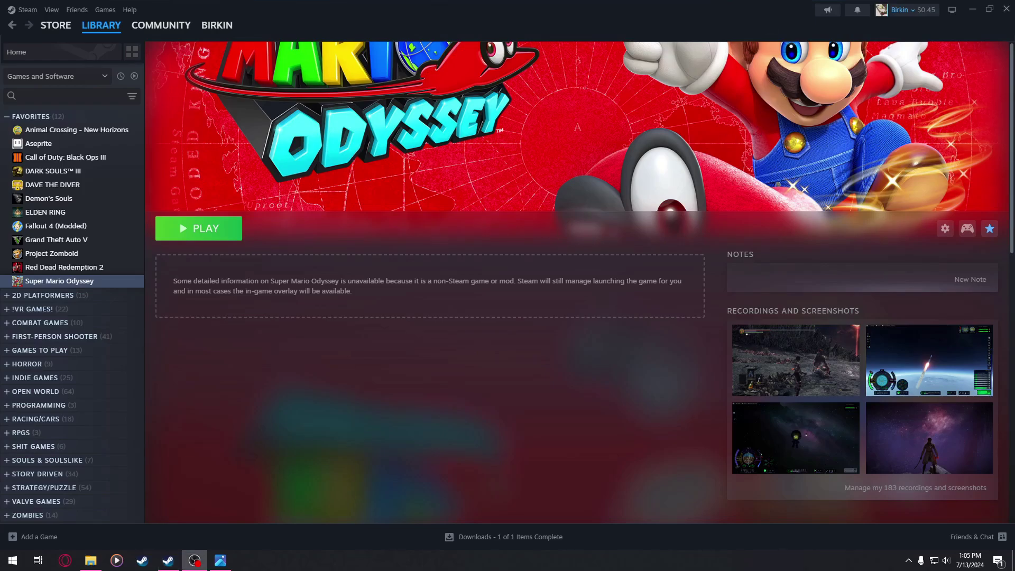